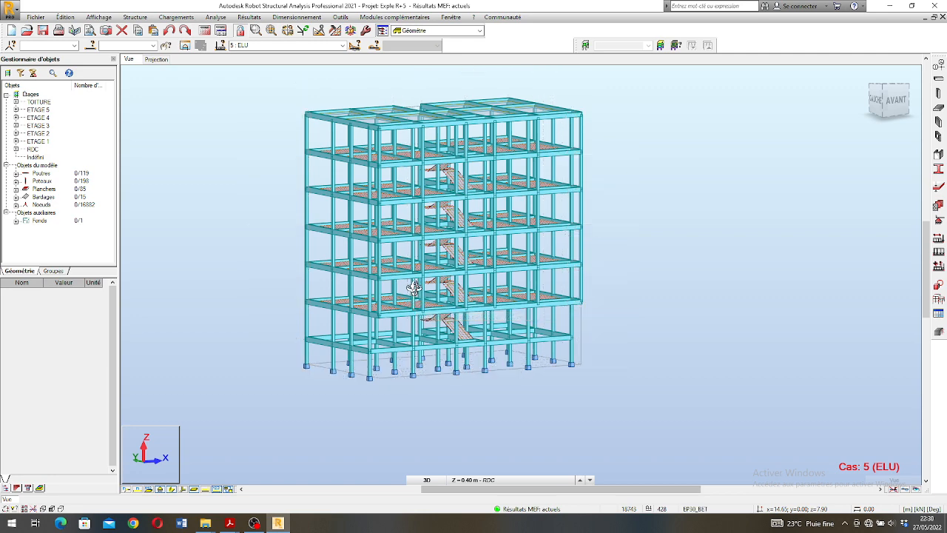
Examine the R+5 building's columns, beams, floors and staircase in the 3D view from several angles
{"action": "left_click_drag", "start_coordinate": [415, 302], "coordinate": [447, 298]}
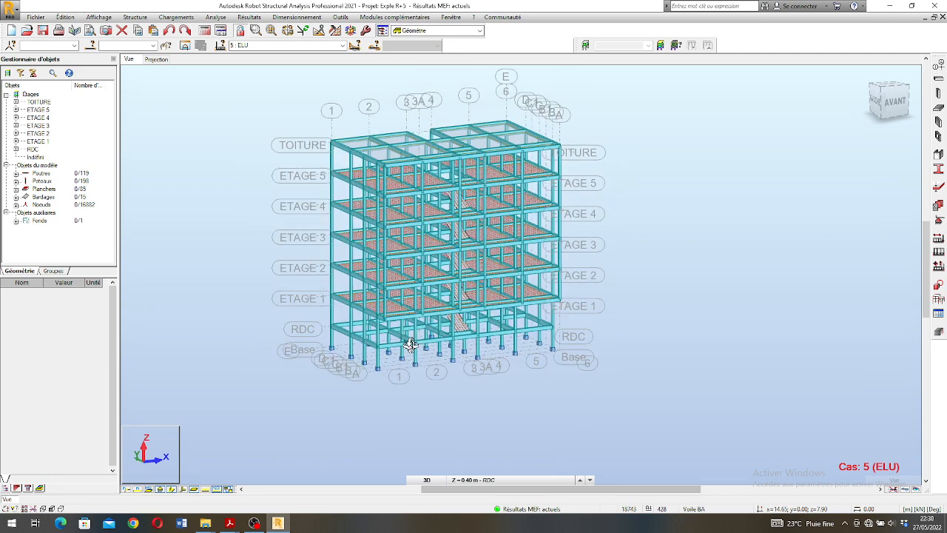
{"action": "scroll", "coordinate": [397, 337], "scroll_direction": "up", "scroll_amount": 1}
{"action": "scroll", "coordinate": [397, 332], "scroll_direction": "down", "scroll_amount": 2}
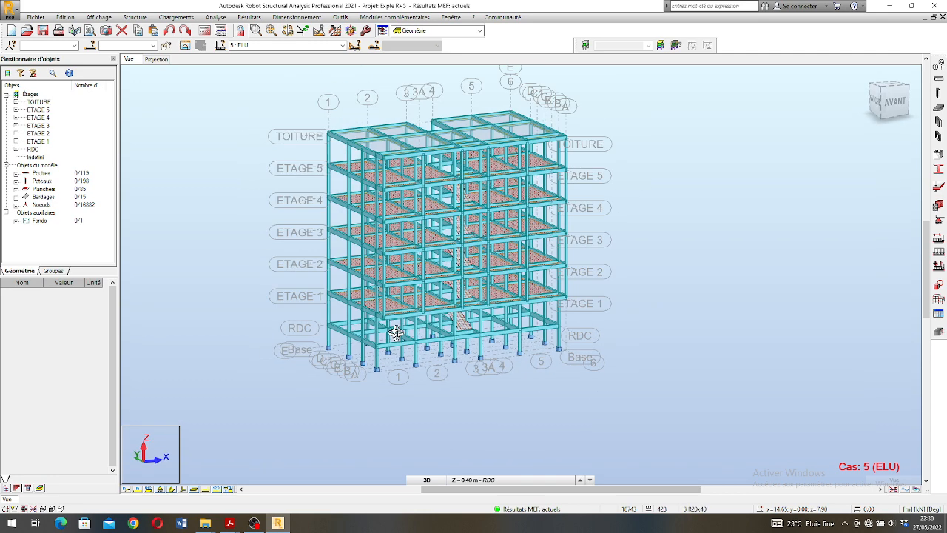
{"action": "left_click_drag", "start_coordinate": [407, 331], "coordinate": [426, 330]}
{"action": "scroll", "coordinate": [466, 319], "scroll_direction": "up", "scroll_amount": 2}
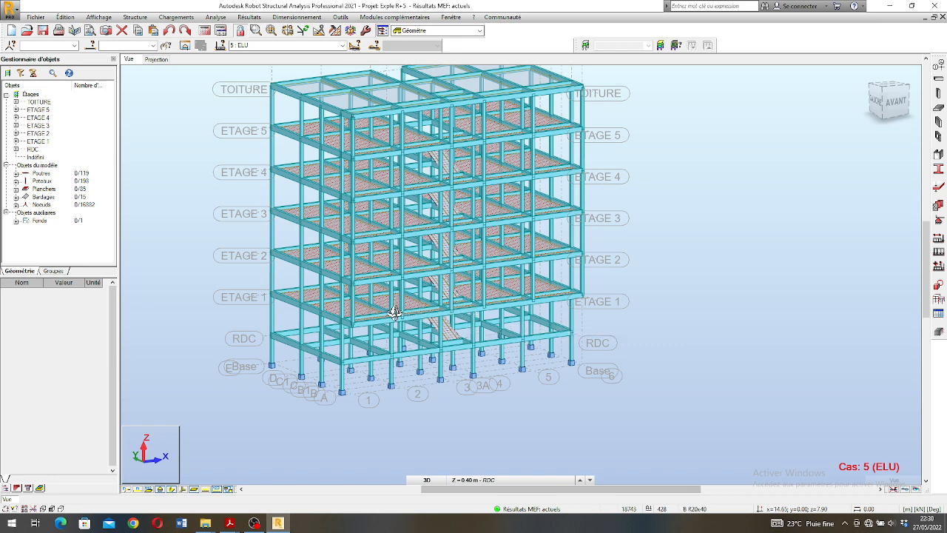
{"action": "left_click_drag", "start_coordinate": [402, 306], "coordinate": [388, 329]}
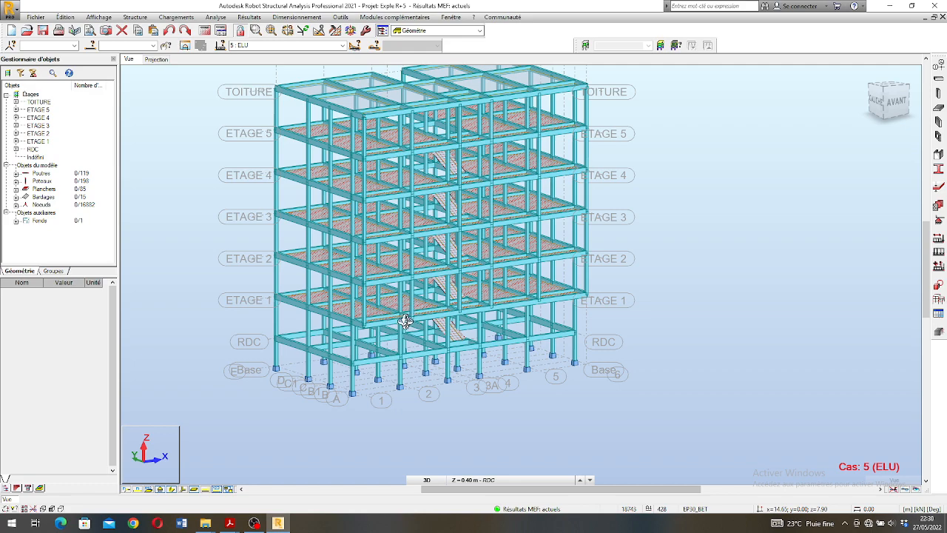
{"action": "mouse_move", "coordinate": [404, 319]}
{"action": "left_mouse_down"}
{"action": "mouse_move", "coordinate": [401, 304]}
{"action": "mouse_move", "coordinate": [416, 301]}
{"action": "mouse_move", "coordinate": [392, 320]}
{"action": "mouse_move", "coordinate": [402, 317]}
{"action": "left_mouse_up"}
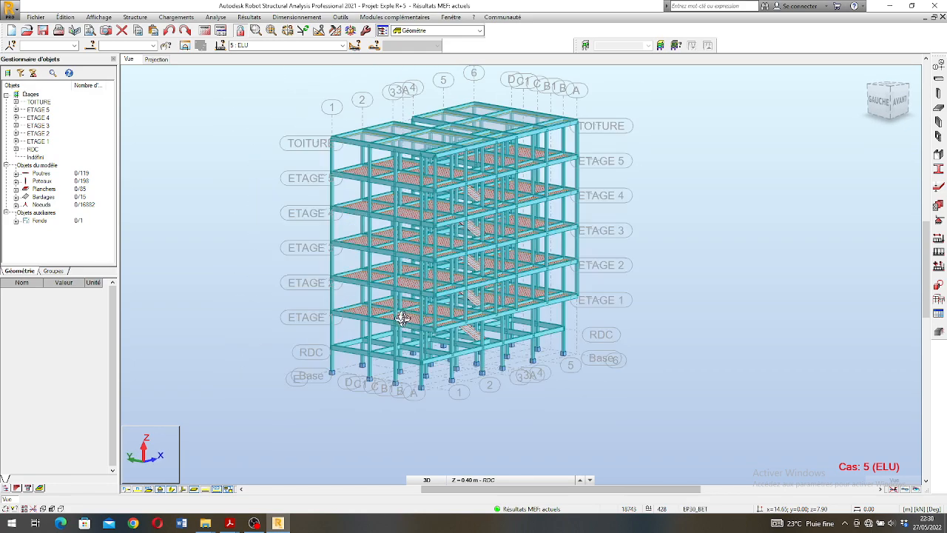
{"action": "scroll", "coordinate": [463, 297], "scroll_direction": "up", "scroll_amount": 3}
{"action": "scroll", "coordinate": [440, 313], "scroll_direction": "down", "scroll_amount": 3}
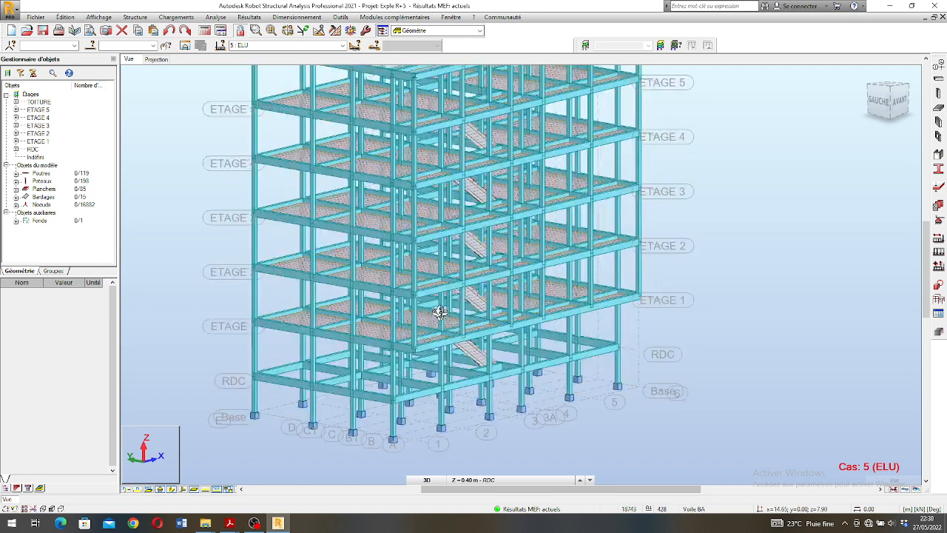
{"action": "scroll", "coordinate": [453, 299], "scroll_direction": "down", "scroll_amount": 1}
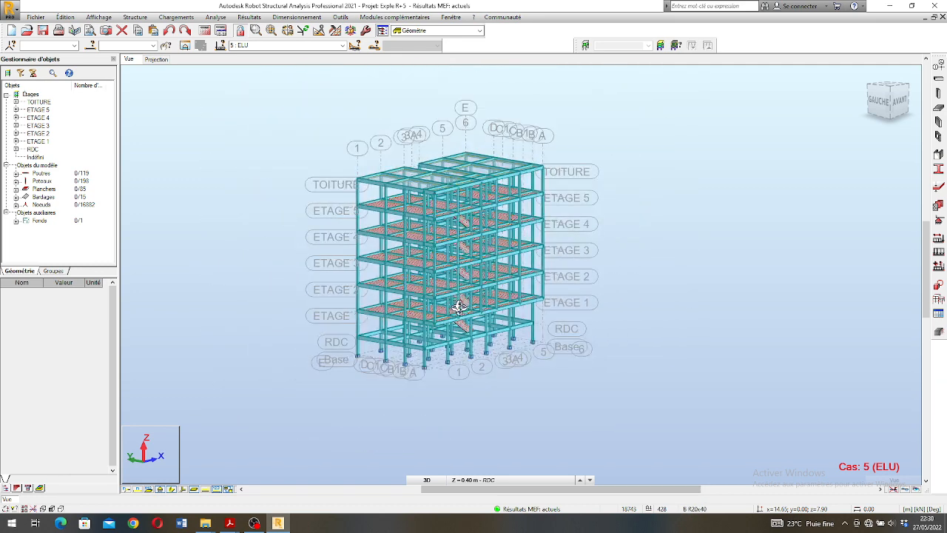
{"action": "left_click_drag", "start_coordinate": [455, 314], "coordinate": [452, 315]}
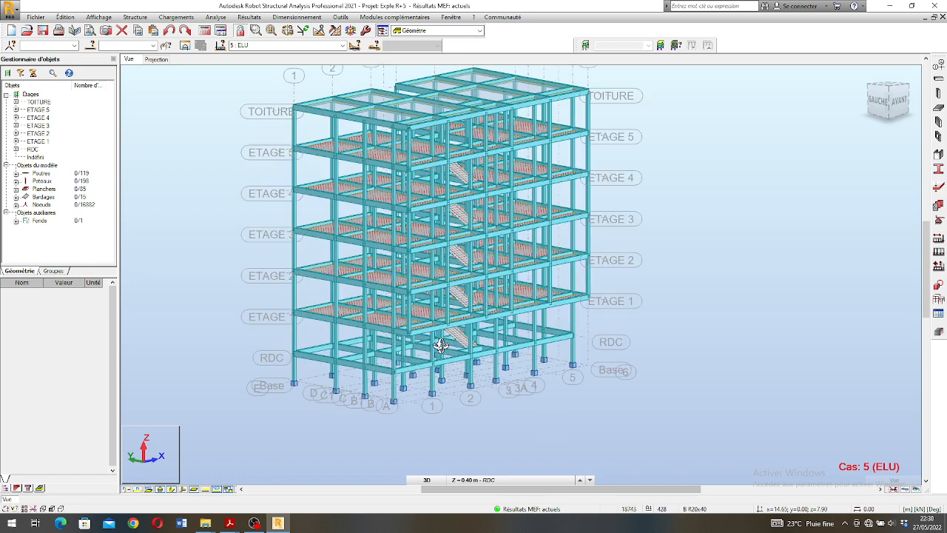
{"action": "scroll", "coordinate": [454, 347], "scroll_direction": "up", "scroll_amount": 2}
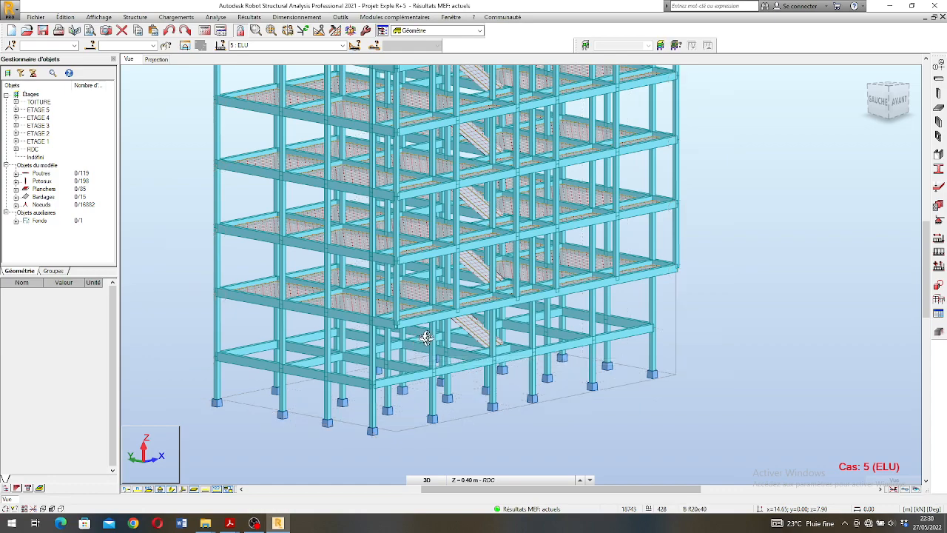
{"action": "scroll", "coordinate": [427, 337], "scroll_direction": "down", "scroll_amount": 2}
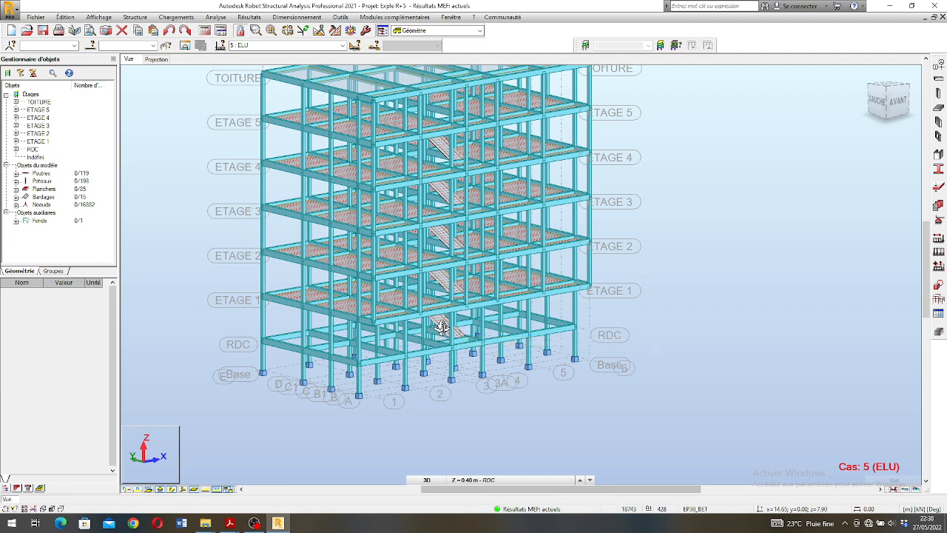
{"action": "scroll", "coordinate": [455, 329], "scroll_direction": "down", "scroll_amount": 1}
{"action": "scroll", "coordinate": [386, 347], "scroll_direction": "up", "scroll_amount": 2}
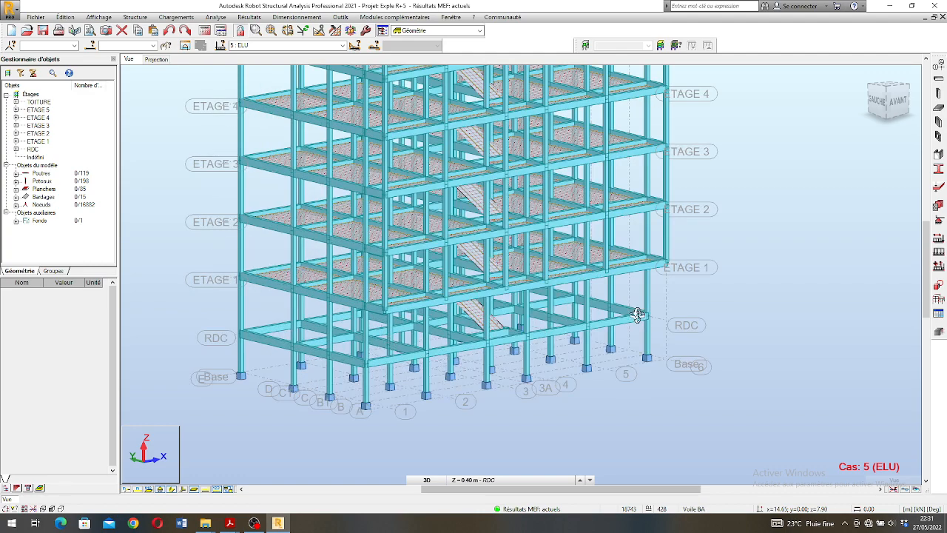
{"action": "scroll", "coordinate": [444, 312], "scroll_direction": "down", "scroll_amount": 3}
{"action": "scroll", "coordinate": [444, 312], "scroll_direction": "up", "scroll_amount": 2}
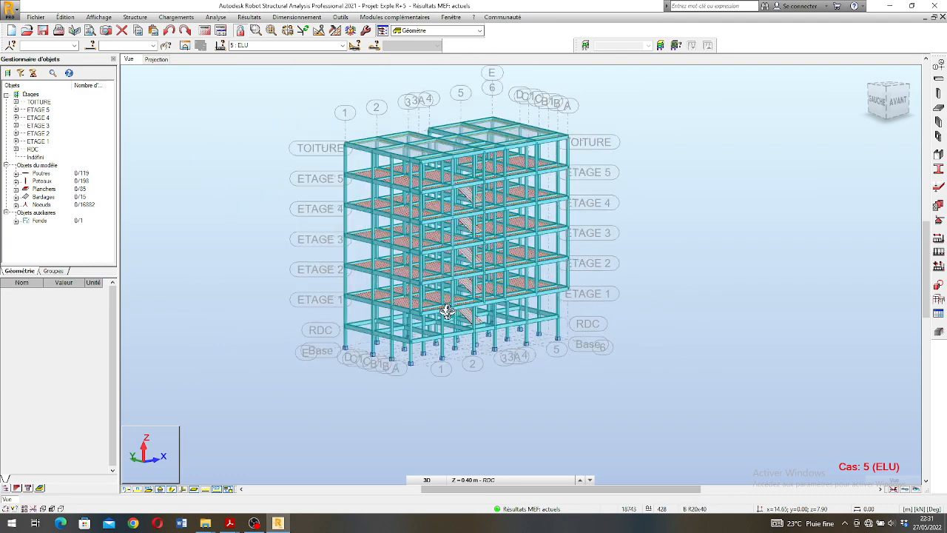
{"action": "scroll", "coordinate": [448, 329], "scroll_direction": "up", "scroll_amount": 3}
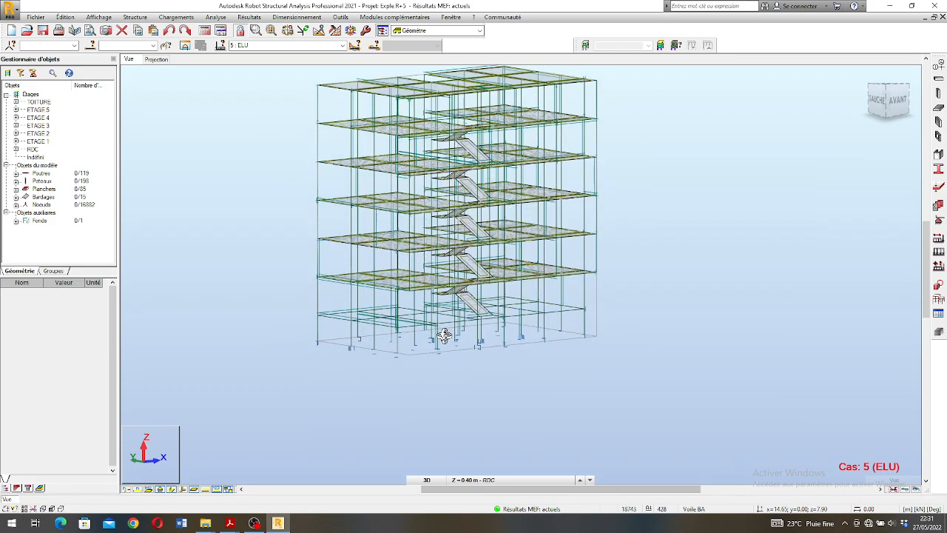
{"action": "scroll", "coordinate": [442, 318], "scroll_direction": "up", "scroll_amount": 3}
{"action": "scroll", "coordinate": [436, 311], "scroll_direction": "down", "scroll_amount": 3}
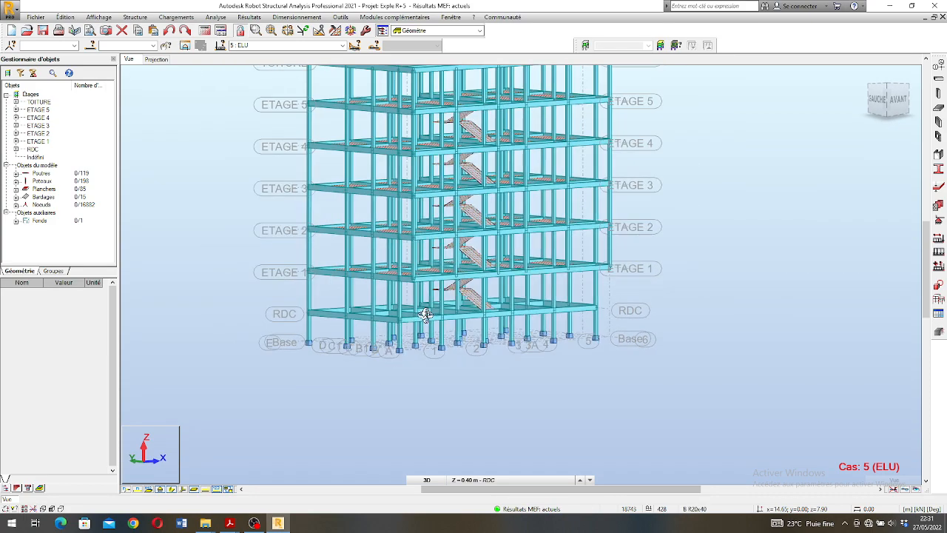
{"action": "scroll", "coordinate": [474, 302], "scroll_direction": "up", "scroll_amount": 2}
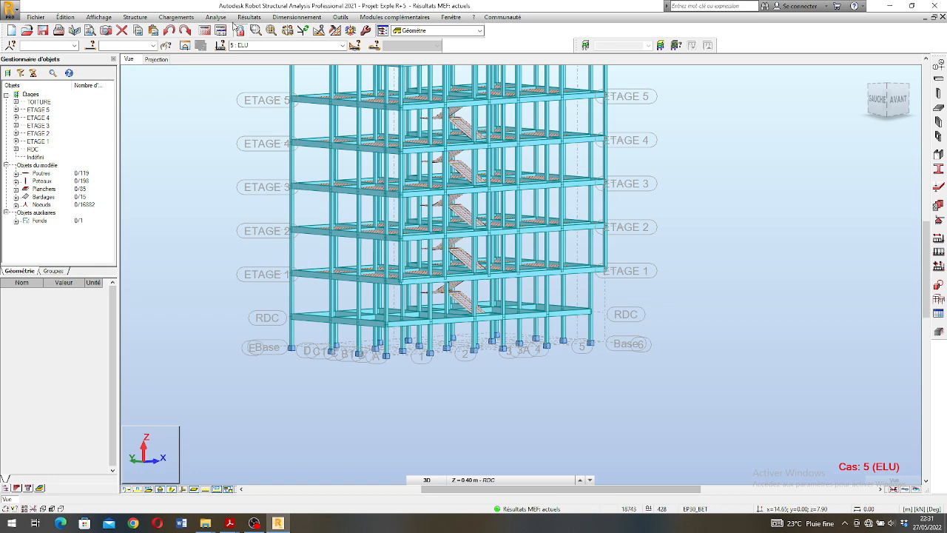
Display the Force Fx diagrams on the bars for the ELU case and examine the axial forces in the lower-storey columns
{"action": "left_click", "coordinate": [249, 17]}
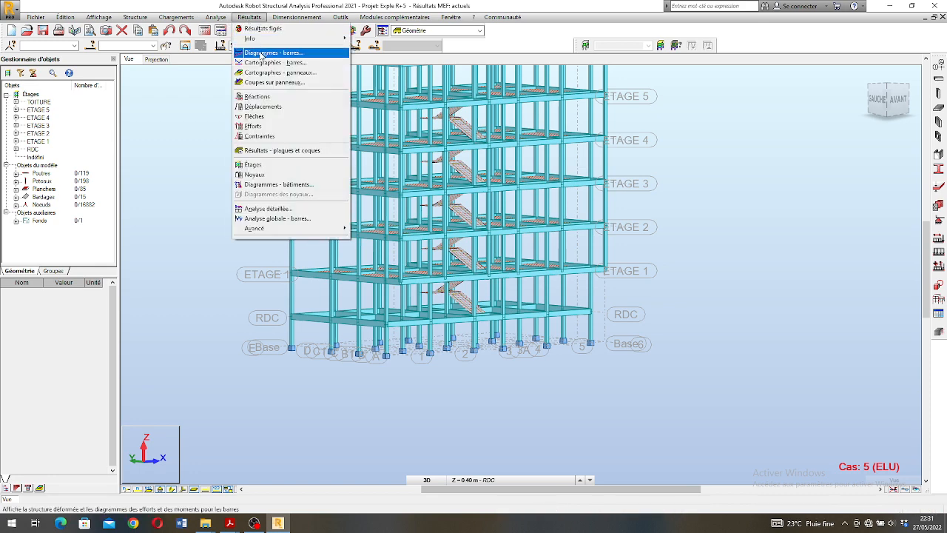
{"action": "left_click", "coordinate": [266, 53]}
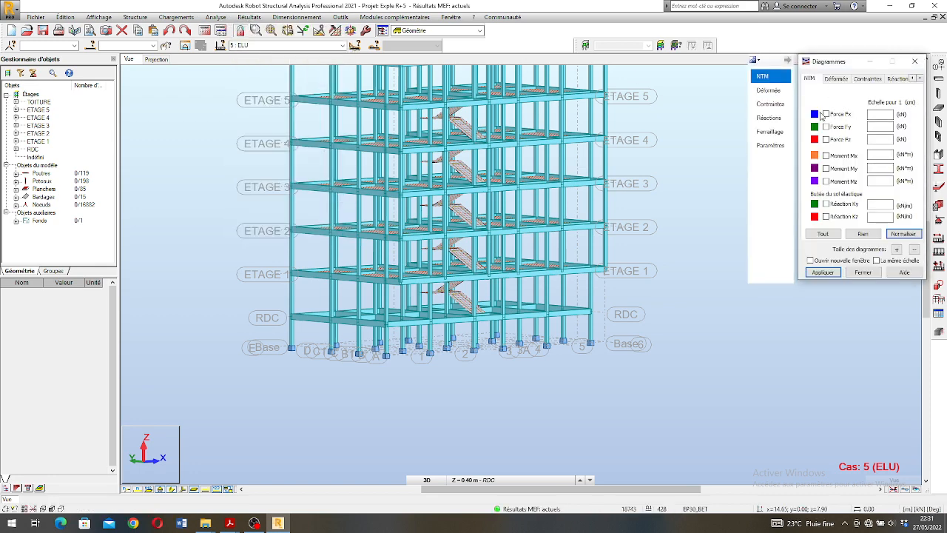
{"action": "left_click", "coordinate": [826, 114]}
{"action": "left_click", "coordinate": [825, 273]}
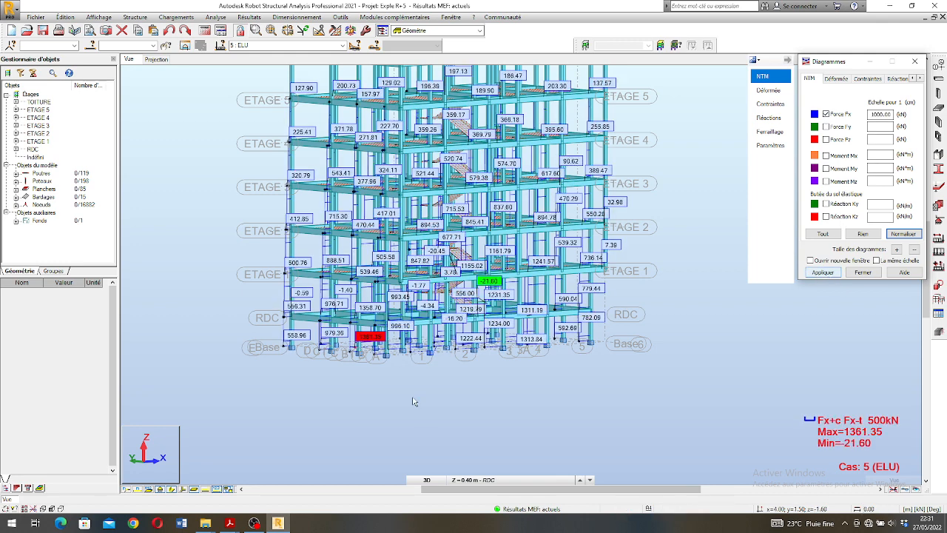
{"action": "right_click", "coordinate": [431, 400]}
{"action": "left_click", "coordinate": [398, 297]}
{"action": "left_click_drag", "start_coordinate": [397, 300], "coordinate": [402, 349]}
{"action": "scroll", "coordinate": [399, 352], "scroll_direction": "up", "scroll_amount": 5}
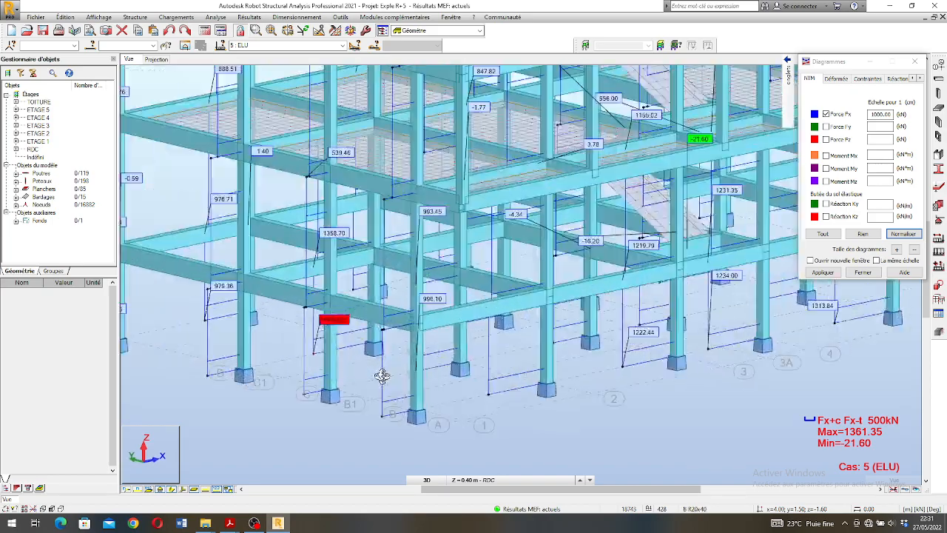
{"action": "scroll", "coordinate": [387, 376], "scroll_direction": "down", "scroll_amount": 5}
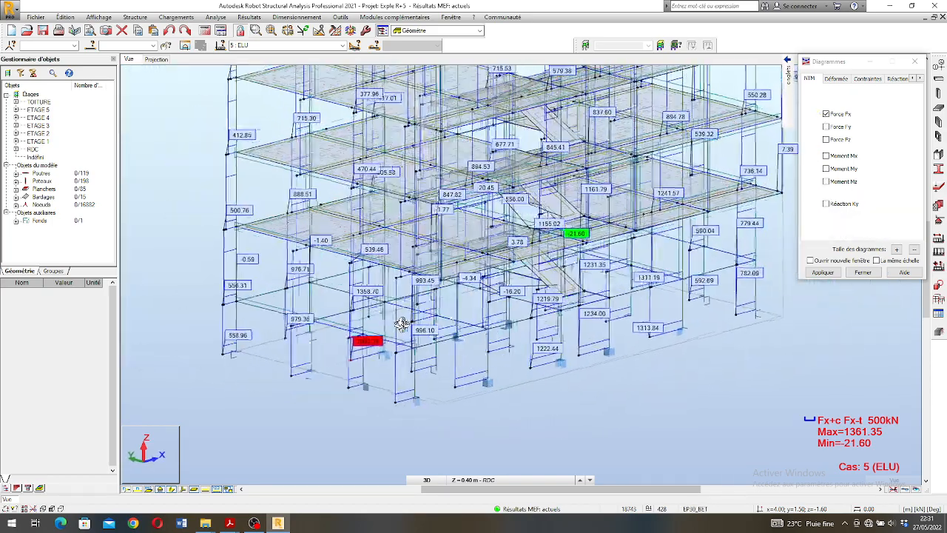
{"action": "scroll", "coordinate": [376, 321], "scroll_direction": "up", "scroll_amount": 3}
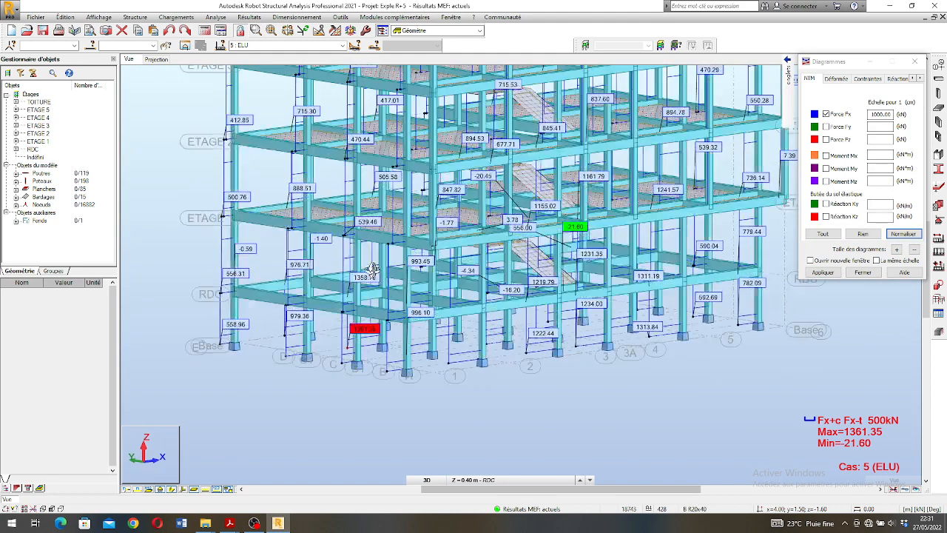
{"action": "scroll", "coordinate": [382, 270], "scroll_direction": "up", "scroll_amount": 2}
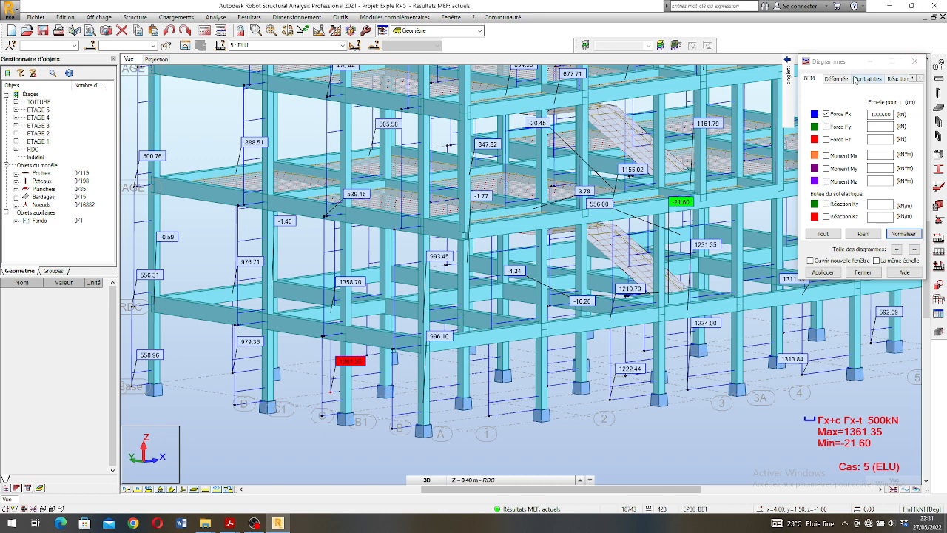
Turn off the Force Fx diagrams on the bars and close the diagram settings
{"action": "left_click", "coordinate": [825, 115]}
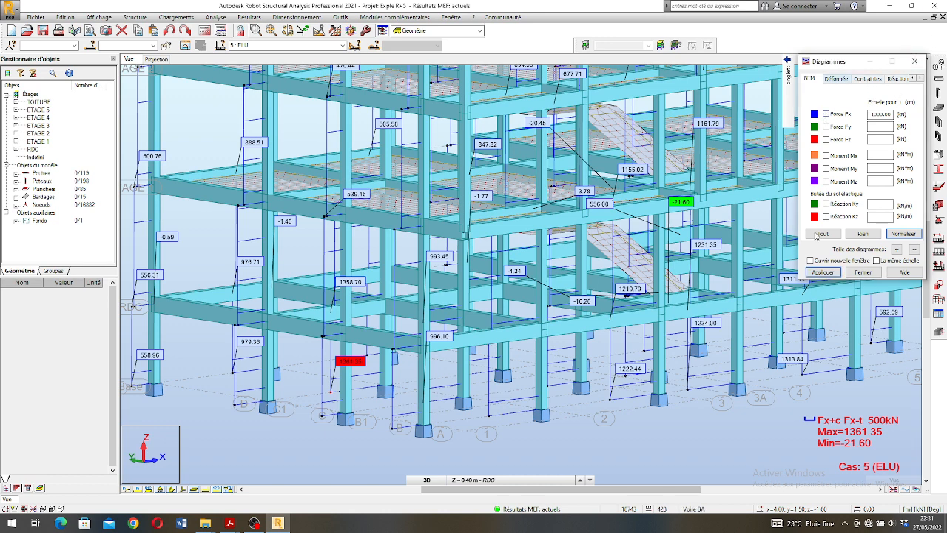
{"action": "left_click", "coordinate": [824, 273]}
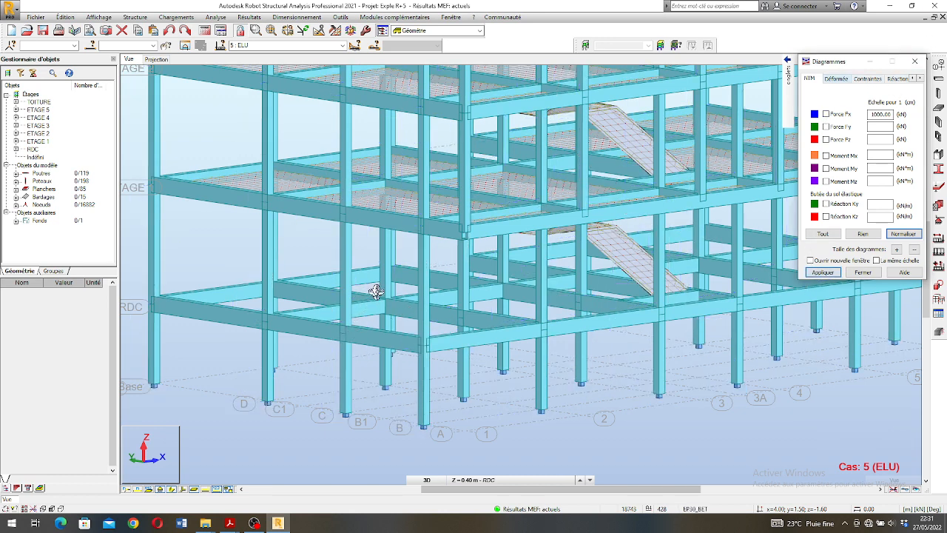
{"action": "left_click", "coordinate": [915, 60]}
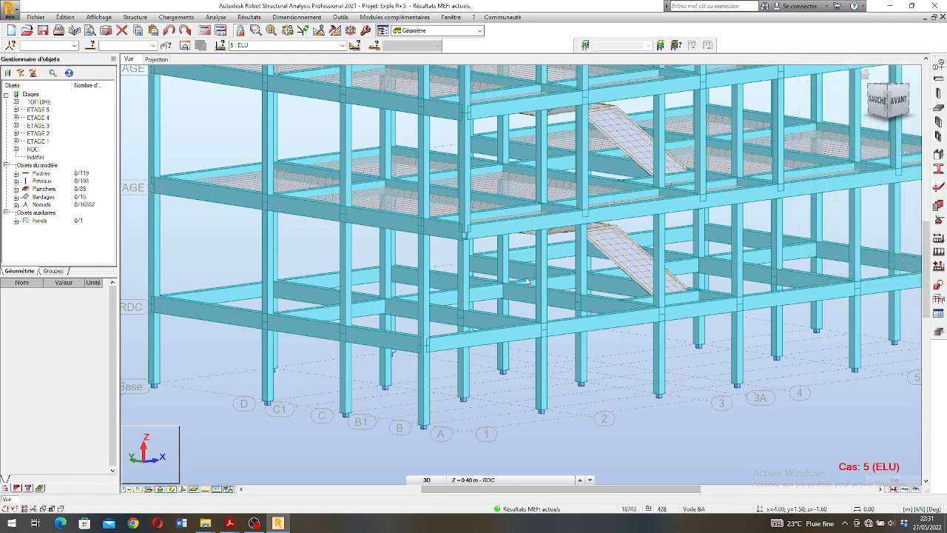
Load ETAGE 1 column 43 into the real reinforcement design of RC elements with the manual combinations ELU and ELS
{"action": "left_click", "coordinate": [383, 268]}
{"action": "scroll", "coordinate": [383, 268], "scroll_direction": "down", "scroll_amount": 5}
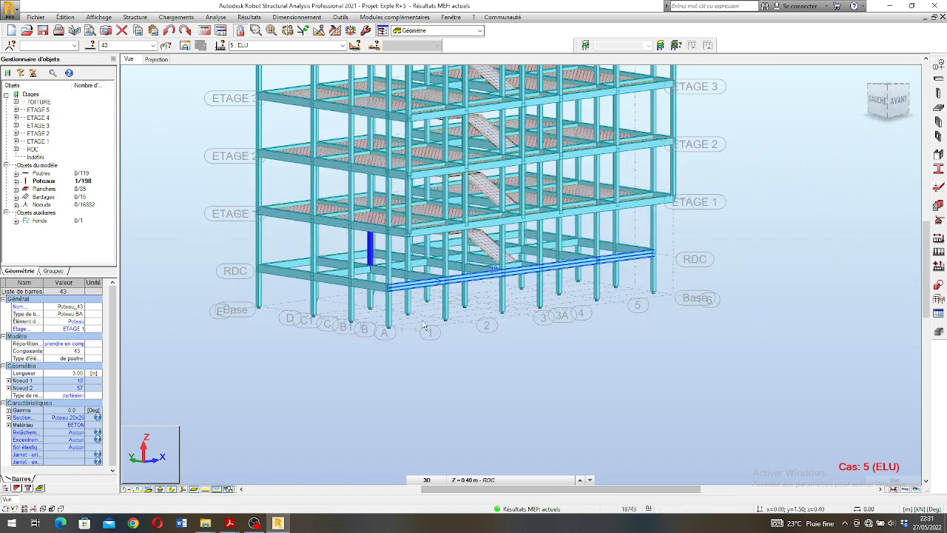
{"action": "left_click", "coordinate": [296, 17]}
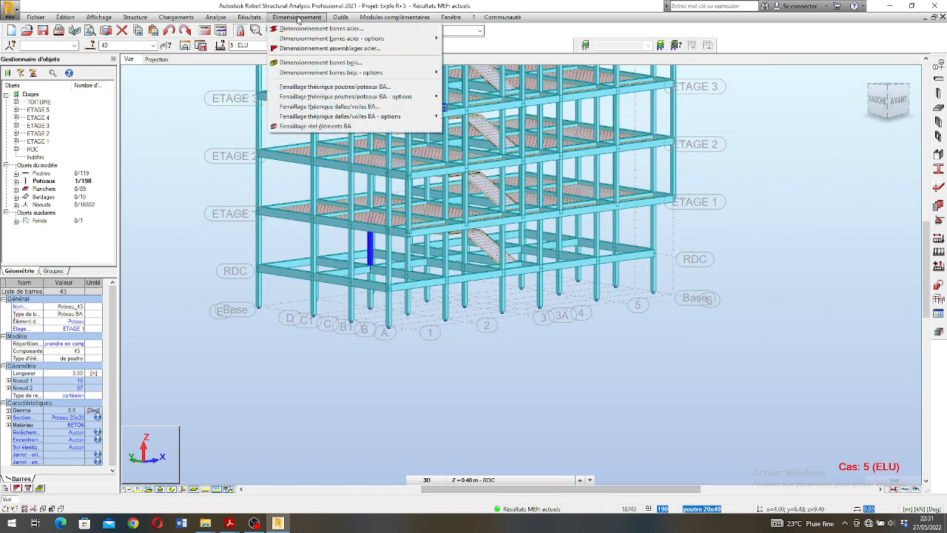
{"action": "left_click", "coordinate": [348, 128]}
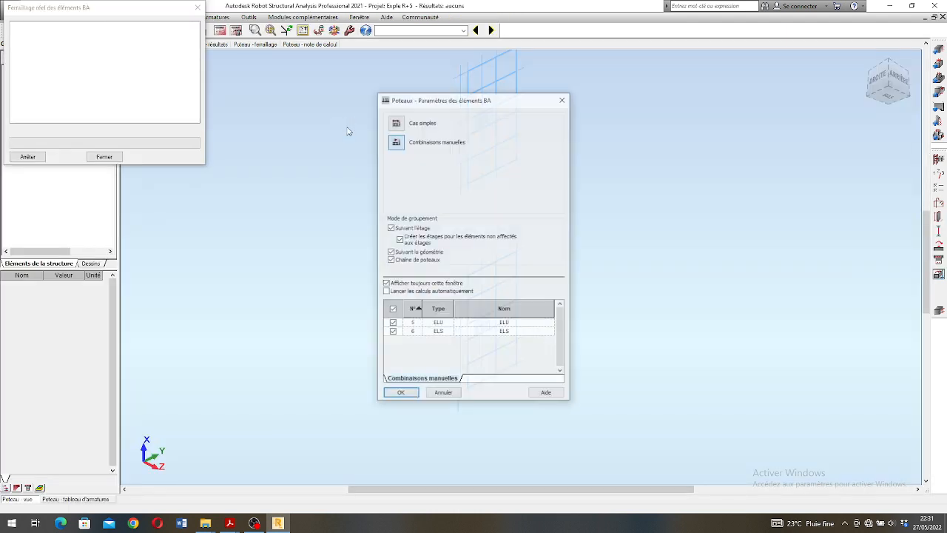
{"action": "left_click", "coordinate": [401, 394]}
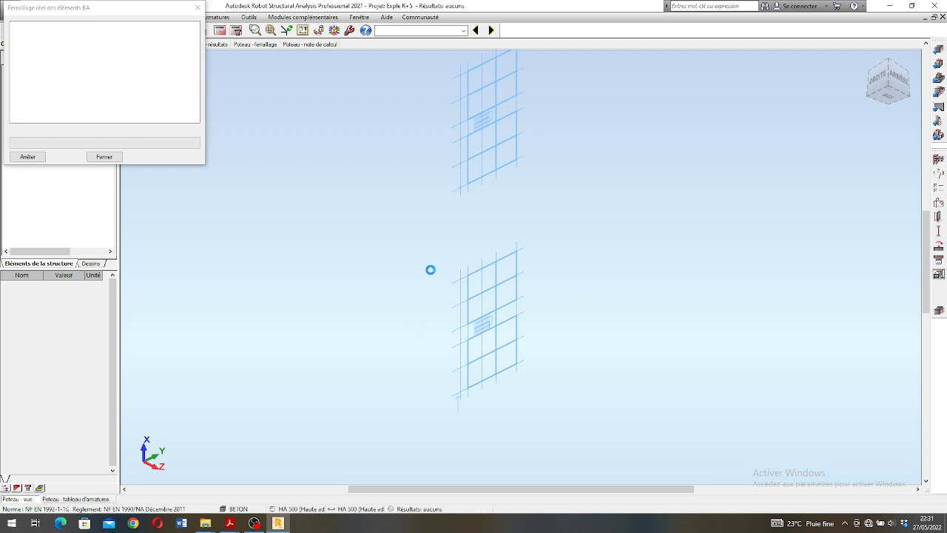
{"action": "scroll", "coordinate": [460, 379], "scroll_direction": "up", "scroll_amount": 6}
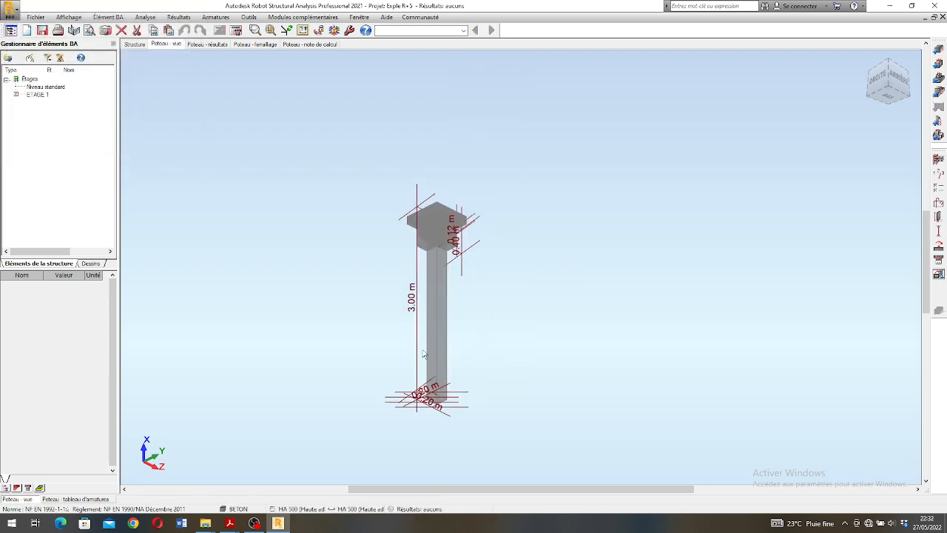
{"action": "scroll", "coordinate": [425, 356], "scroll_direction": "up", "scroll_amount": 2}
{"action": "scroll", "coordinate": [488, 156], "scroll_direction": "down", "scroll_amount": 2}
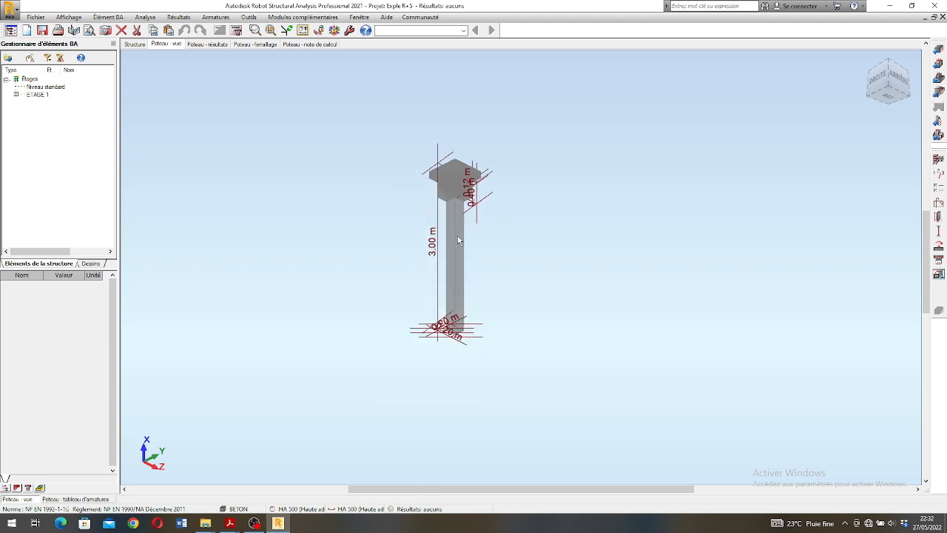
{"action": "scroll", "coordinate": [436, 304], "scroll_direction": "up", "scroll_amount": 3}
{"action": "scroll", "coordinate": [427, 328], "scroll_direction": "down", "scroll_amount": 1}
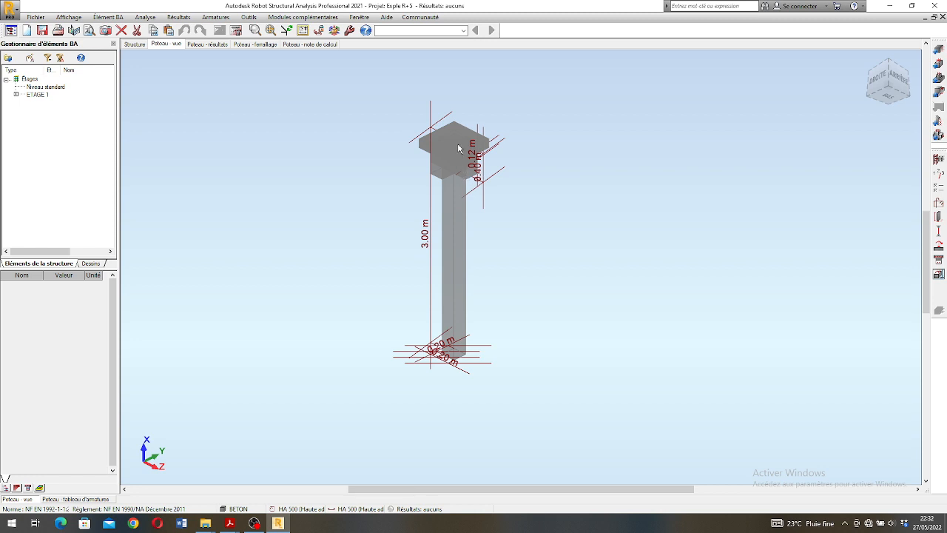
Set the task's reinforced concrete code to BAEL 91 mod. 99 and the geotechnical code to DTU 13.12
{"action": "left_click", "coordinate": [248, 17]}
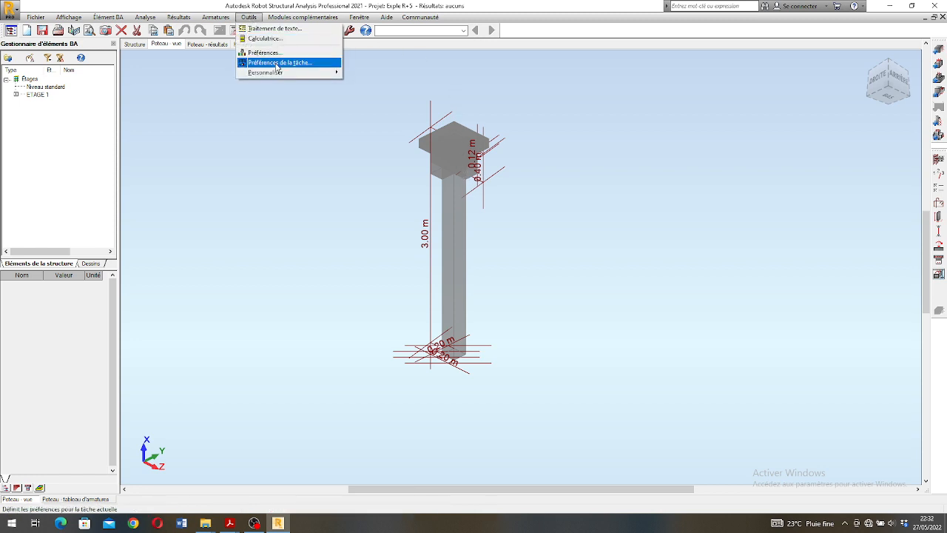
{"action": "left_click", "coordinate": [279, 64]}
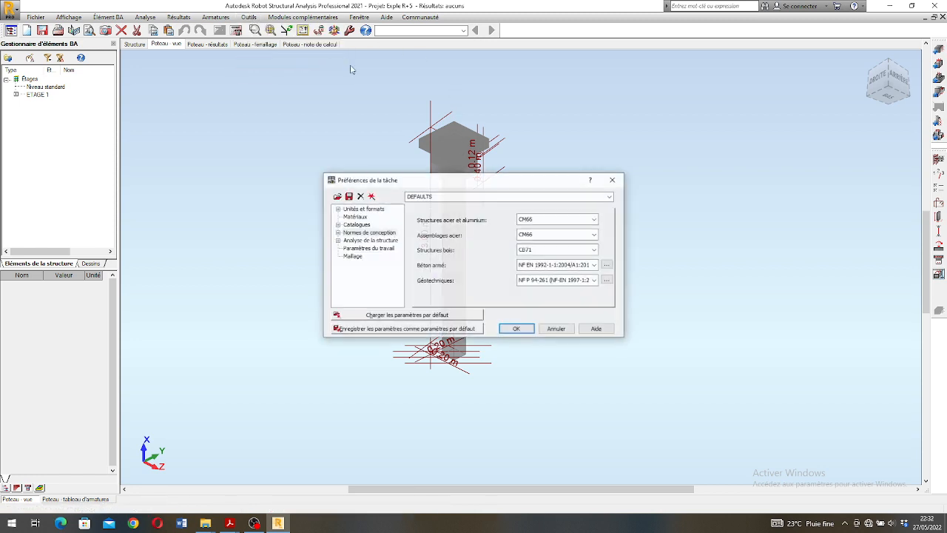
{"action": "left_click", "coordinate": [537, 271]}
{"action": "left_click", "coordinate": [541, 288]}
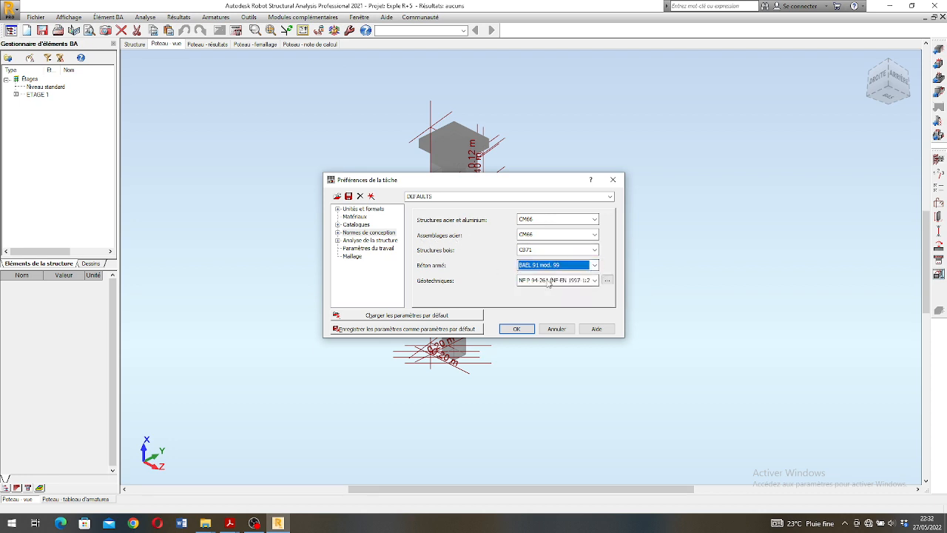
{"action": "left_click", "coordinate": [551, 282]}
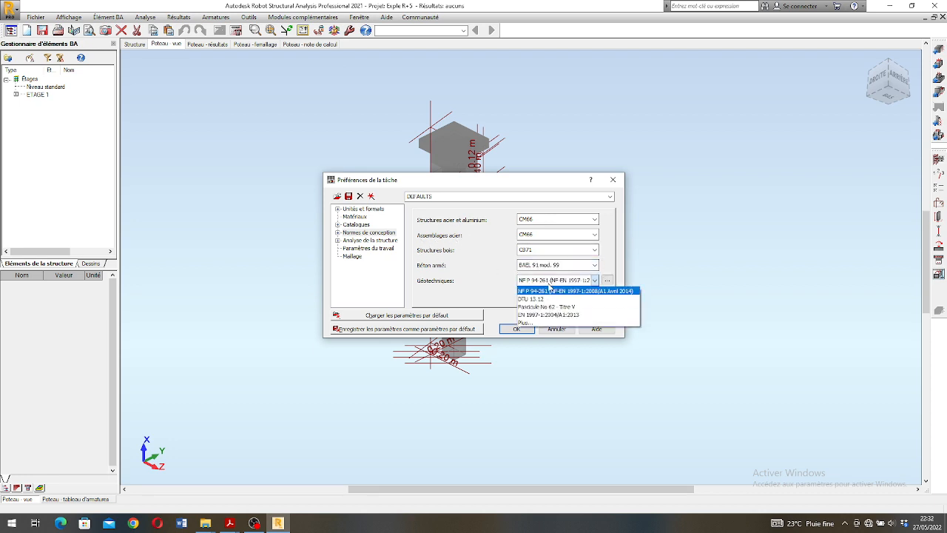
{"action": "left_click", "coordinate": [540, 299]}
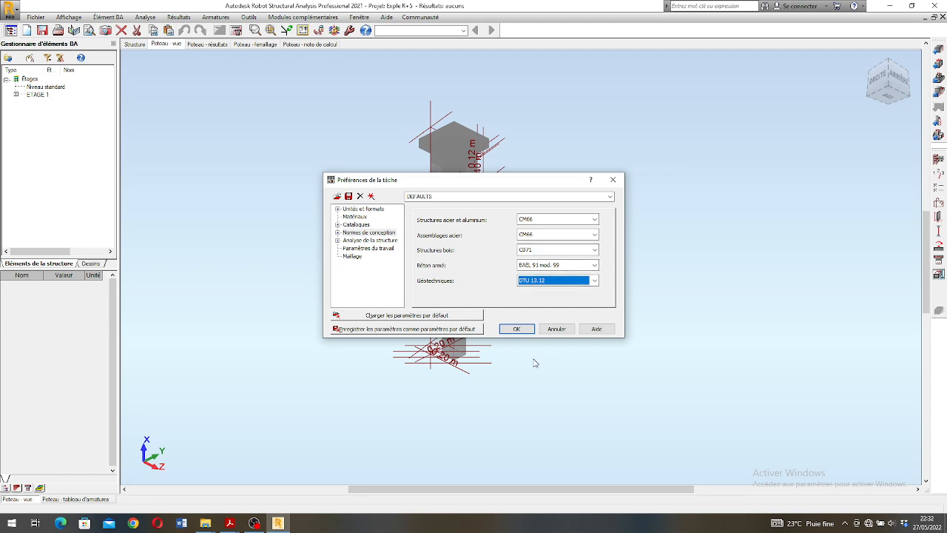
{"action": "left_click", "coordinate": [517, 328]}
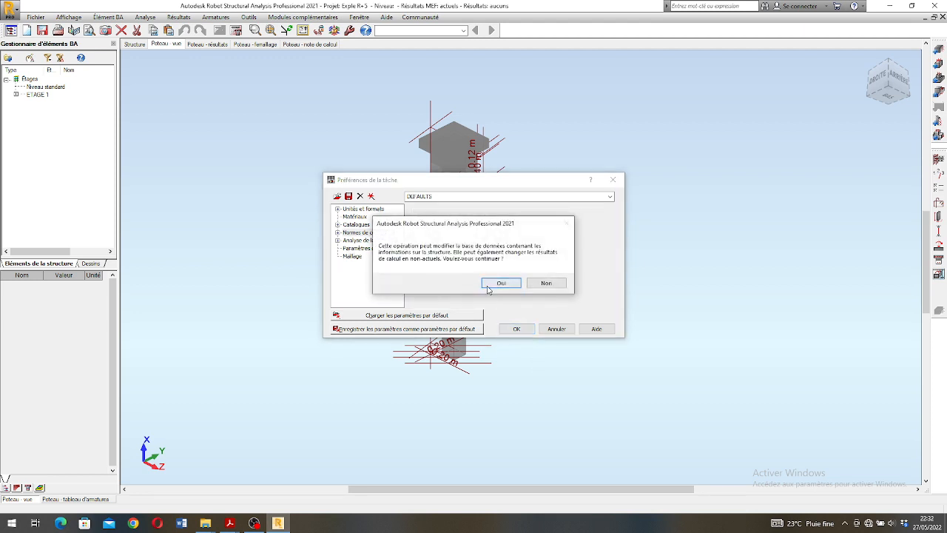
{"action": "left_click", "coordinate": [490, 288]}
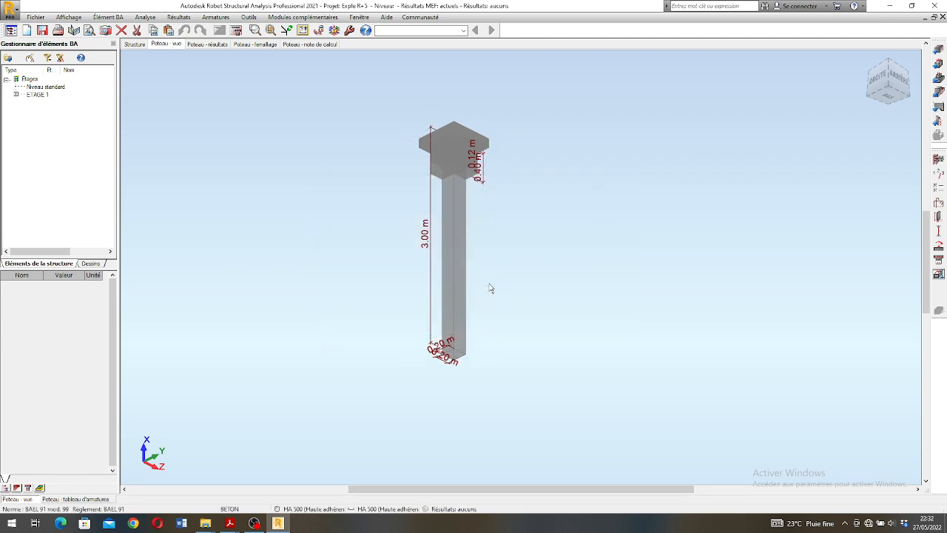
Return to the structure model and reload column 43 into the real reinforcement design with the manual combinations ELU and ELS
{"action": "left_click", "coordinate": [464, 28]}
{"action": "left_click", "coordinate": [401, 57]}
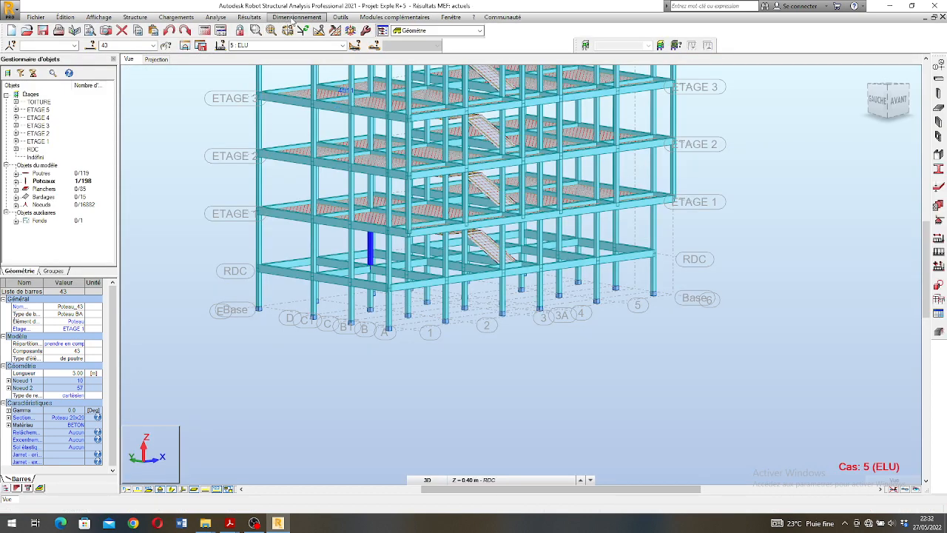
{"action": "left_click", "coordinate": [204, 31]}
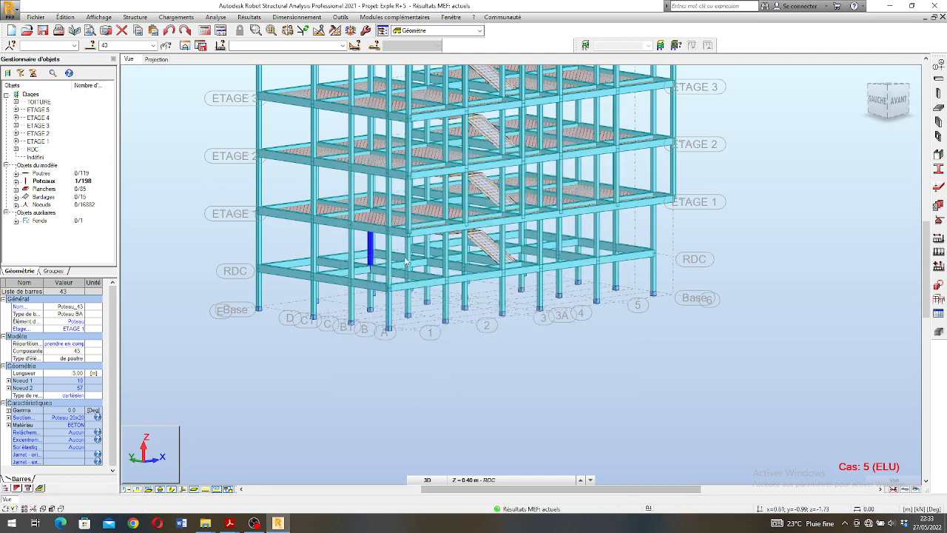
{"action": "left_click", "coordinate": [297, 17]}
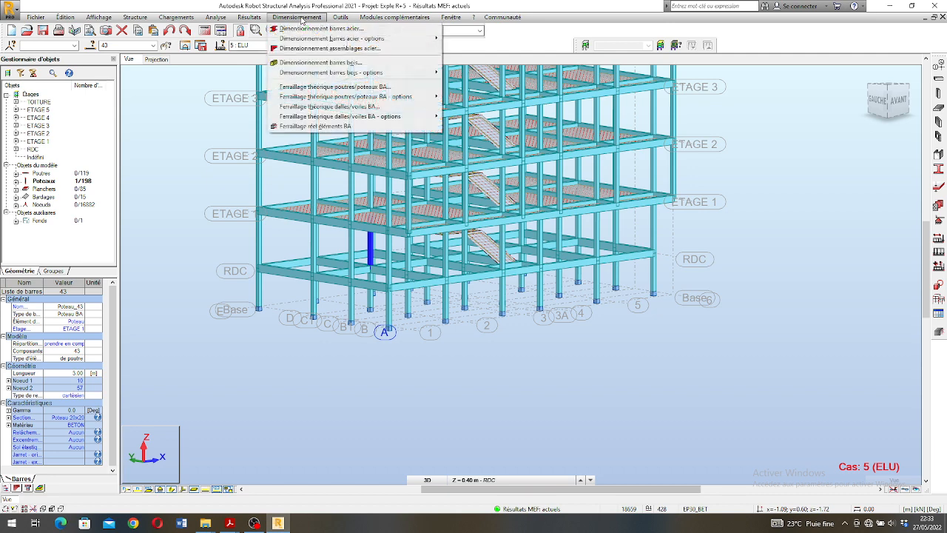
{"action": "left_click", "coordinate": [335, 127]}
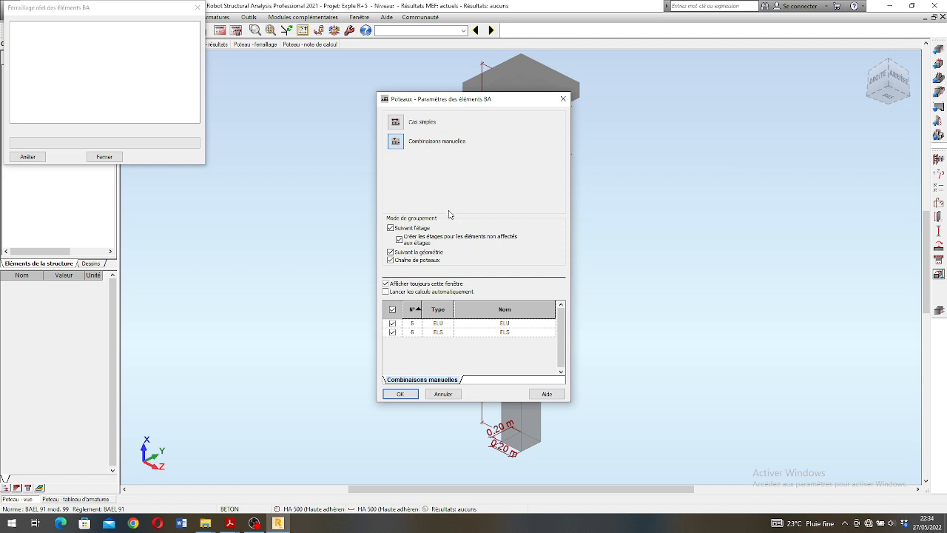
{"action": "left_click", "coordinate": [400, 393]}
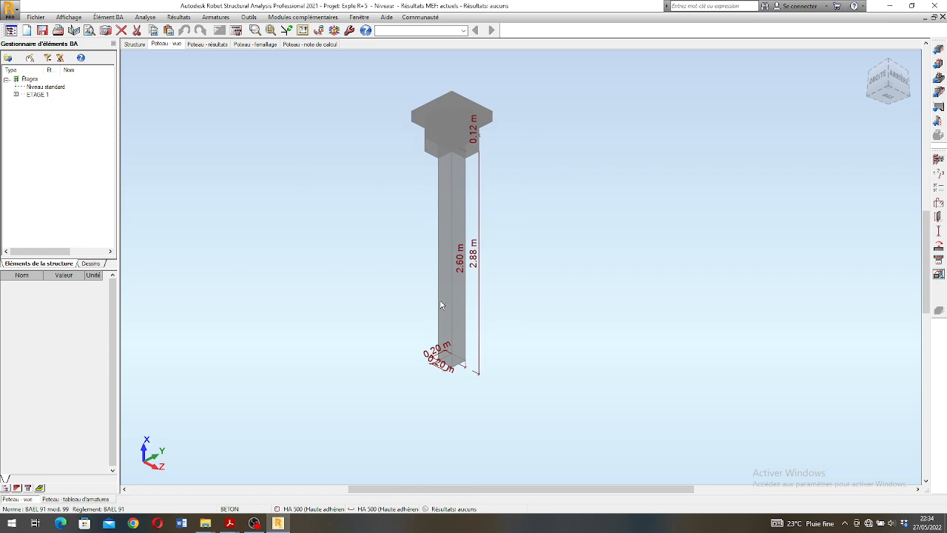
Rotate the column in 3D and examine its shaft, beam and slab dimensions
{"action": "right_click", "coordinate": [449, 287]}
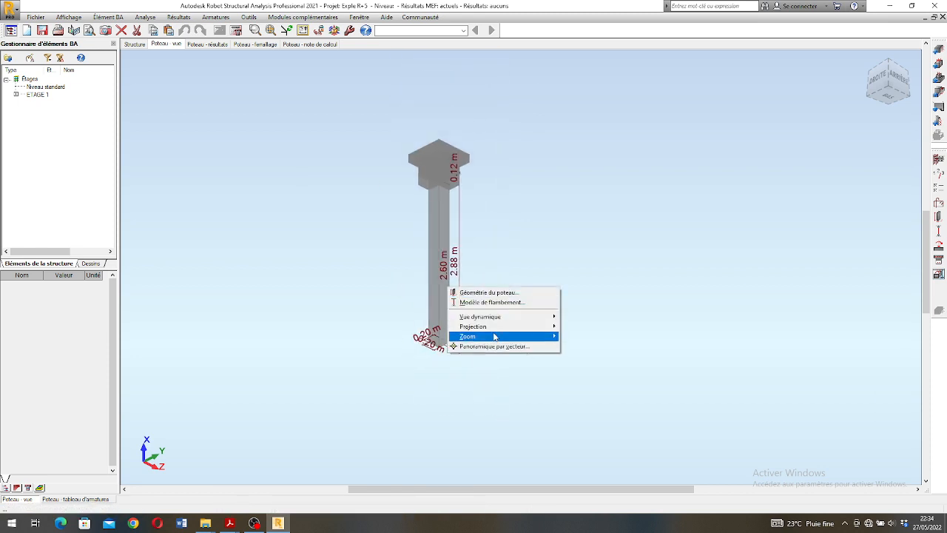
{"action": "mouse_move", "coordinate": [496, 317]}
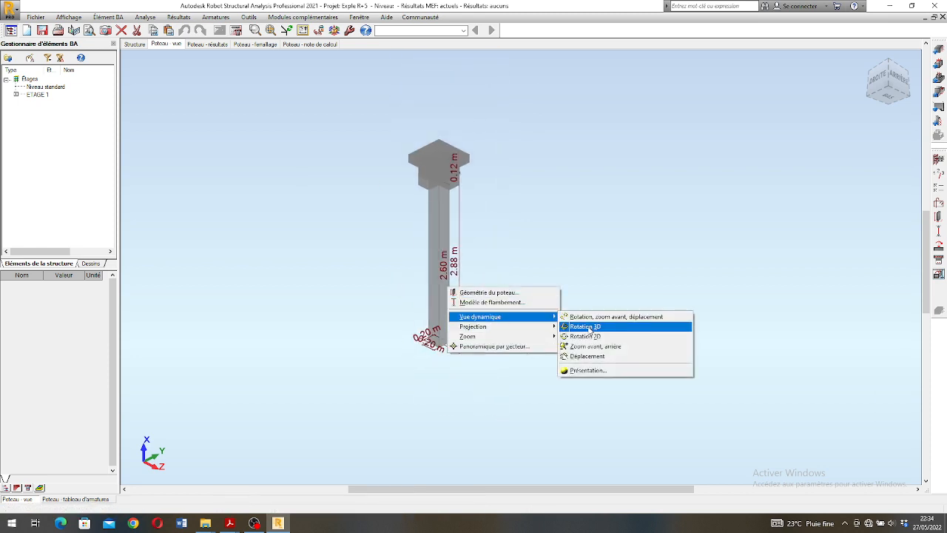
{"action": "left_click", "coordinate": [584, 327]}
{"action": "mouse_move", "coordinate": [496, 281]}
{"action": "left_mouse_down"}
{"action": "mouse_move", "coordinate": [491, 309]}
{"action": "mouse_move", "coordinate": [408, 245]}
{"action": "mouse_move", "coordinate": [414, 262]}
{"action": "mouse_move", "coordinate": [385, 245]}
{"action": "mouse_move", "coordinate": [425, 277]}
{"action": "left_mouse_up"}
{"action": "scroll", "coordinate": [436, 253], "scroll_direction": "up", "scroll_amount": 2}
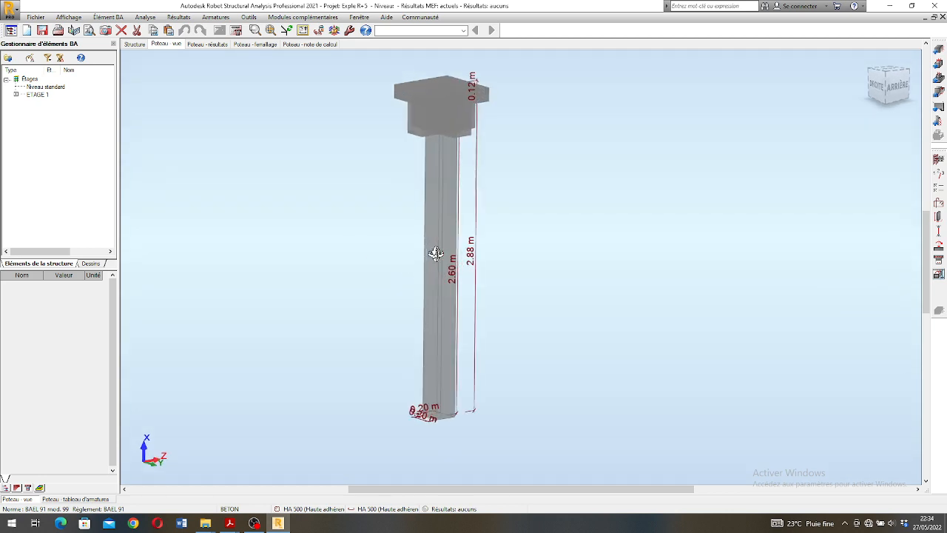
{"action": "scroll", "coordinate": [461, 173], "scroll_direction": "up", "scroll_amount": 1}
{"action": "scroll", "coordinate": [461, 173], "scroll_direction": "down", "scroll_amount": 2}
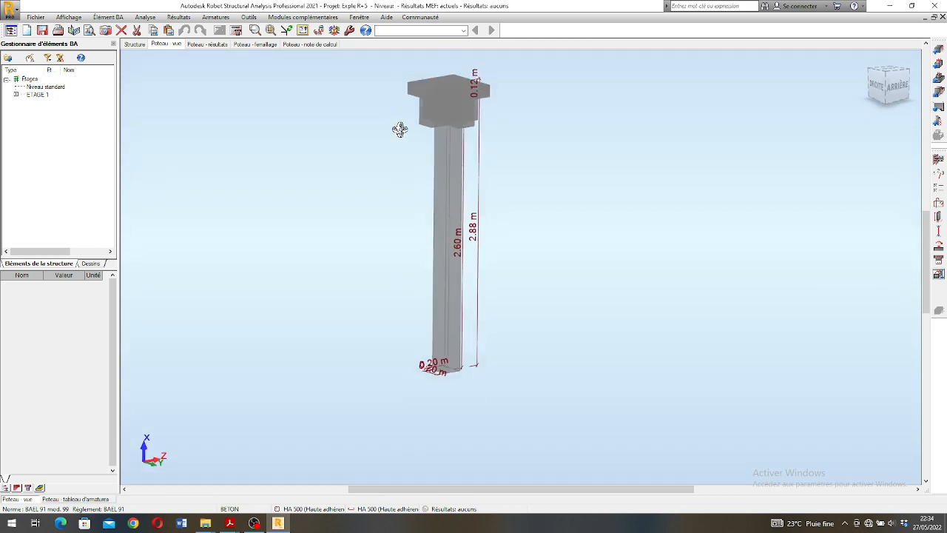
{"action": "scroll", "coordinate": [444, 152], "scroll_direction": "up", "scroll_amount": 1}
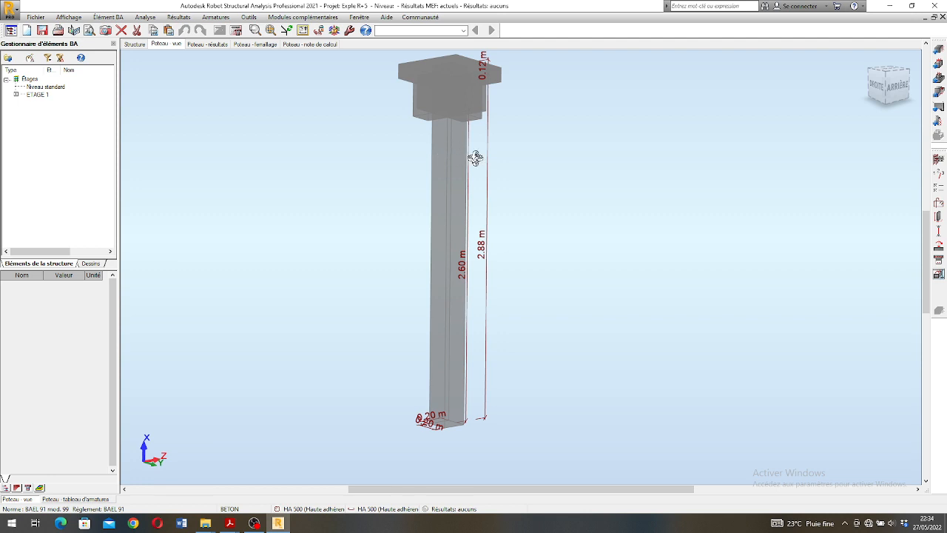
{"action": "scroll", "coordinate": [475, 158], "scroll_direction": "down", "scroll_amount": 1}
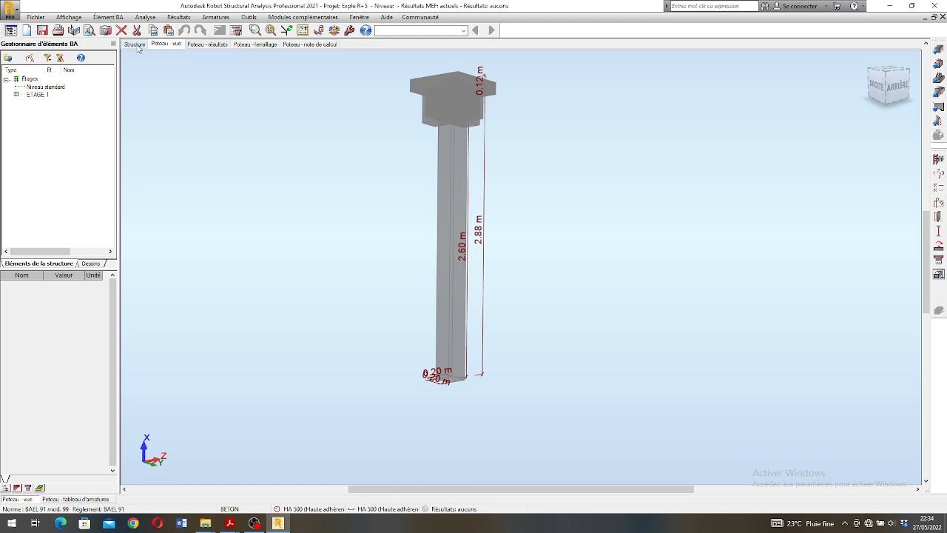
Review the column's place in the structure, its results and reinforcement views, and its calculation note
{"action": "left_click", "coordinate": [136, 45]}
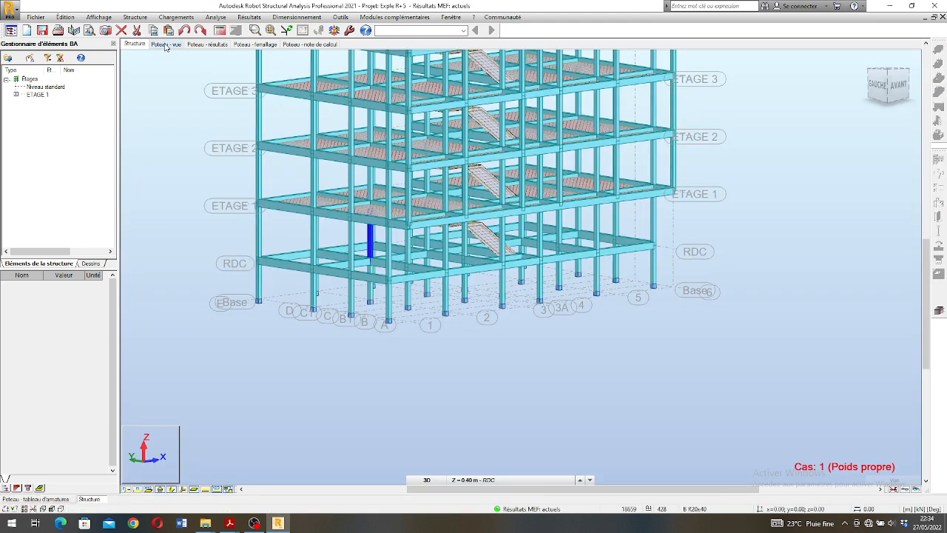
{"action": "left_click", "coordinate": [165, 44]}
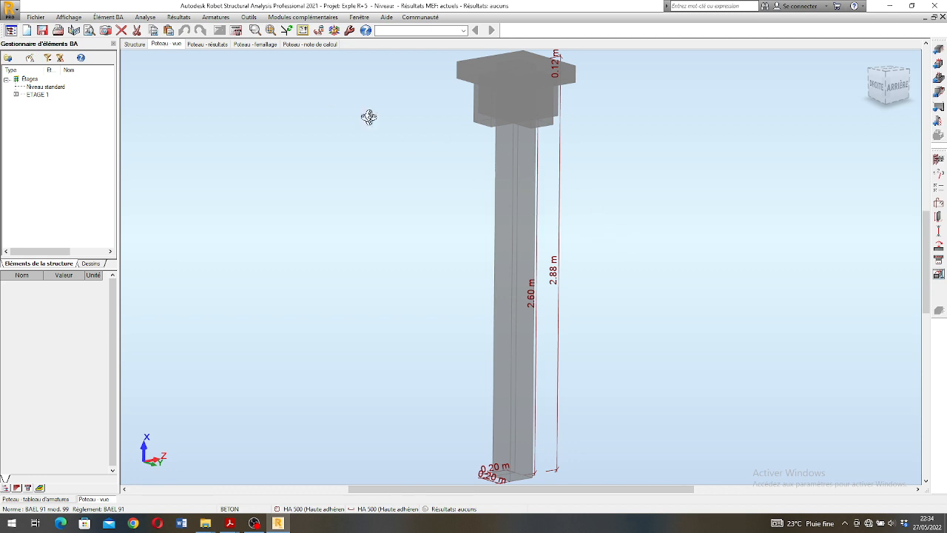
{"action": "left_click", "coordinate": [206, 45]}
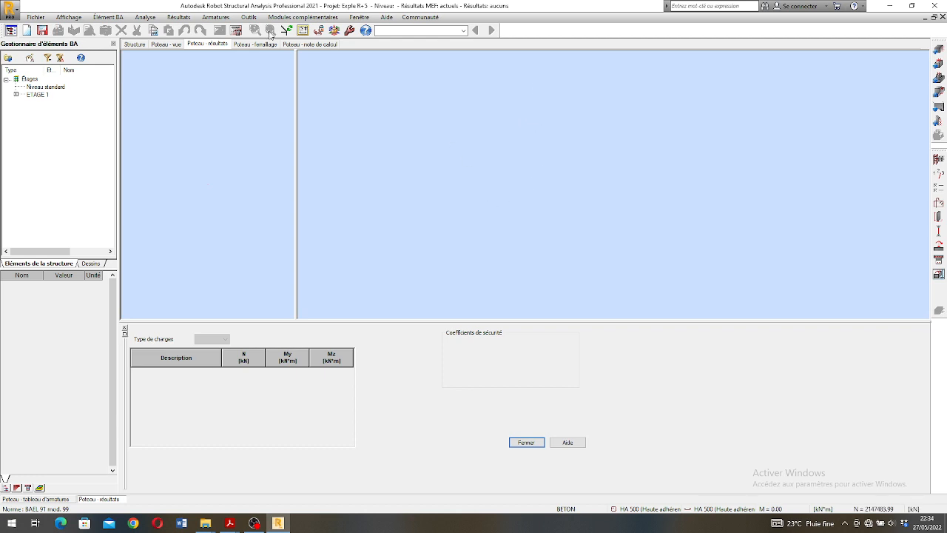
{"action": "left_click", "coordinate": [244, 44]}
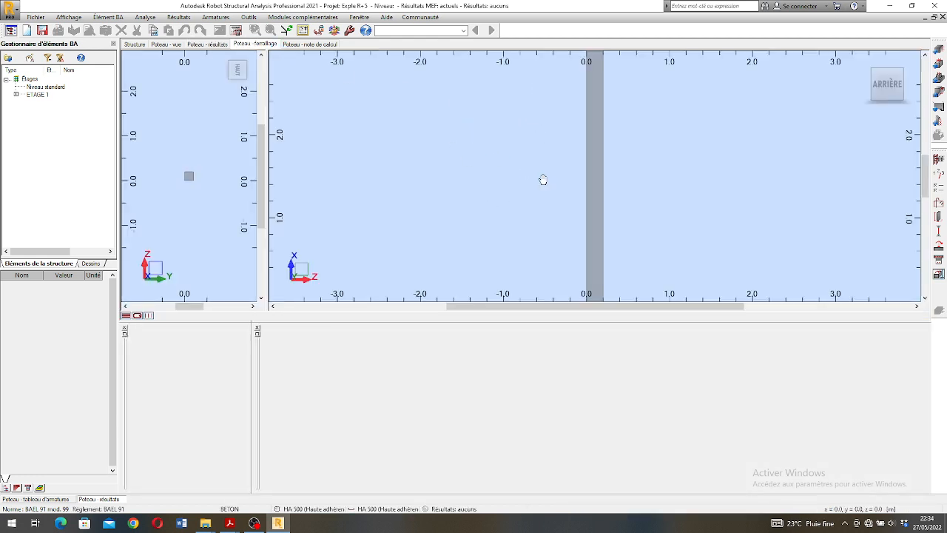
{"action": "left_click", "coordinate": [303, 46]}
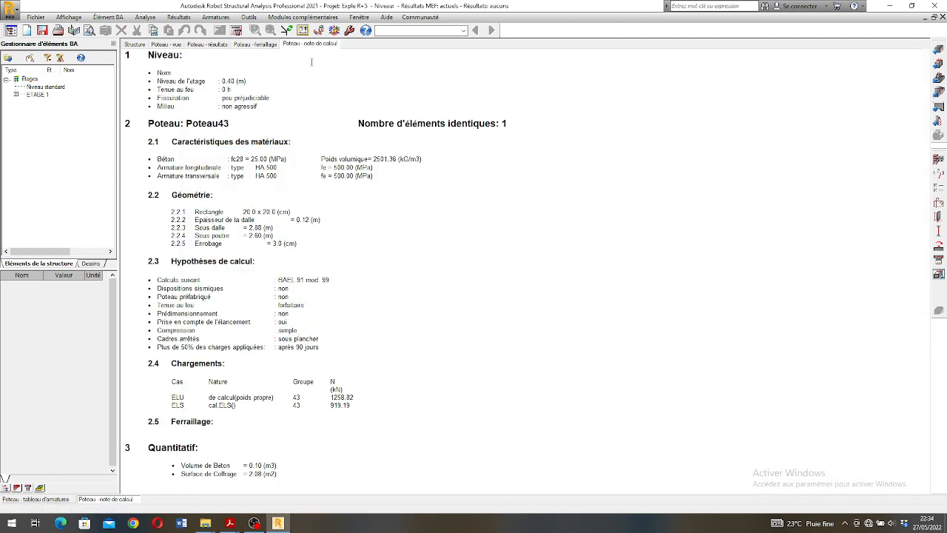
{"action": "left_click", "coordinate": [166, 45]}
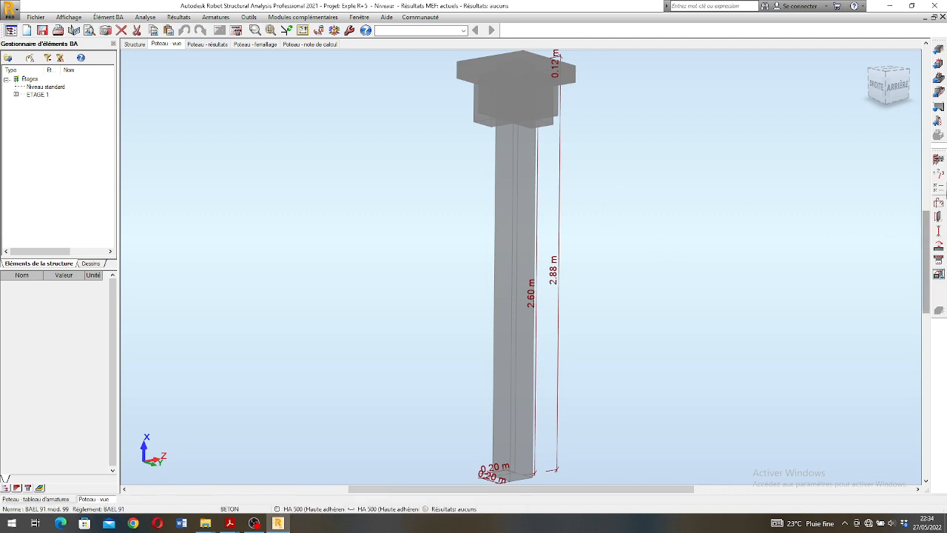
Examine the section and height dimensions in the column's geometry settings and close them without changes
{"action": "left_click", "coordinate": [938, 217]}
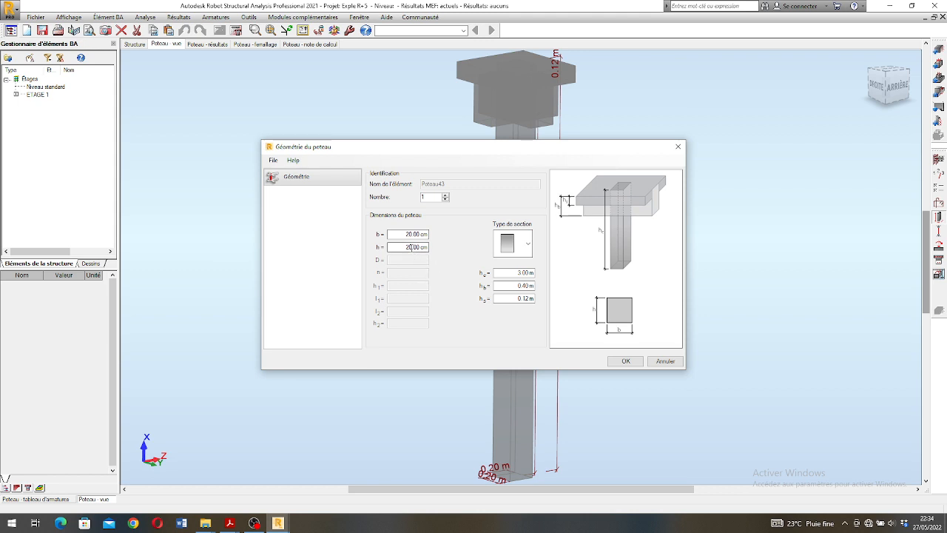
{"action": "left_click", "coordinate": [410, 235]}
{"action": "left_click", "coordinate": [678, 147]}
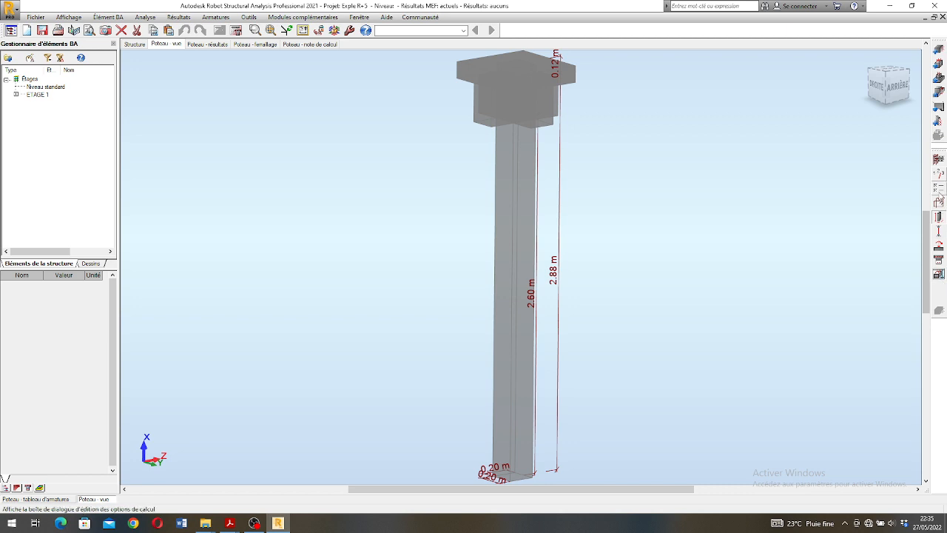
Set the column's calculation options to simple compression and check the concrete parameters
{"action": "left_click", "coordinate": [938, 196]}
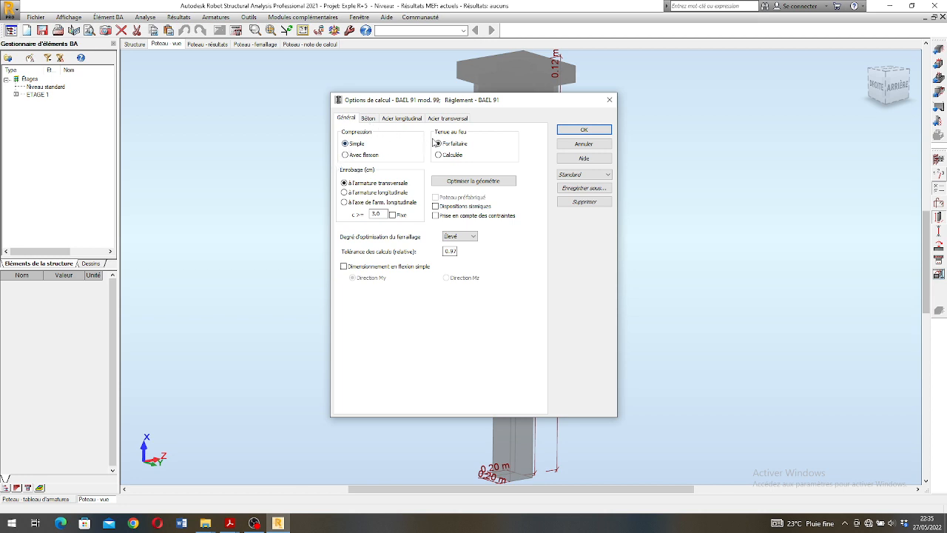
{"action": "left_click", "coordinate": [346, 155]}
{"action": "left_click", "coordinate": [346, 144]}
{"action": "left_click", "coordinate": [368, 119]}
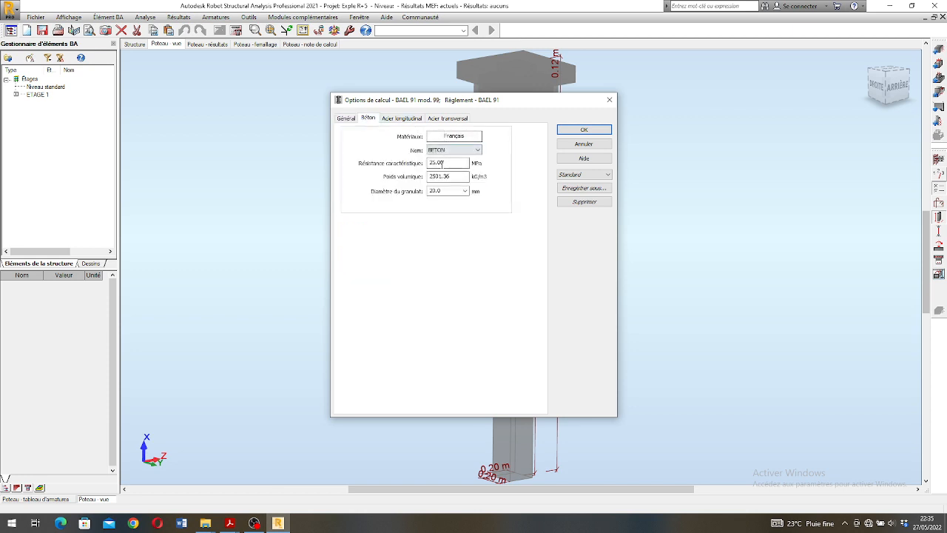
Choose the longitudinal steel class and restrict the allowed longitudinal bars to diameters 10, 12, 14 and 16 mm
{"action": "left_click", "coordinate": [403, 122]}
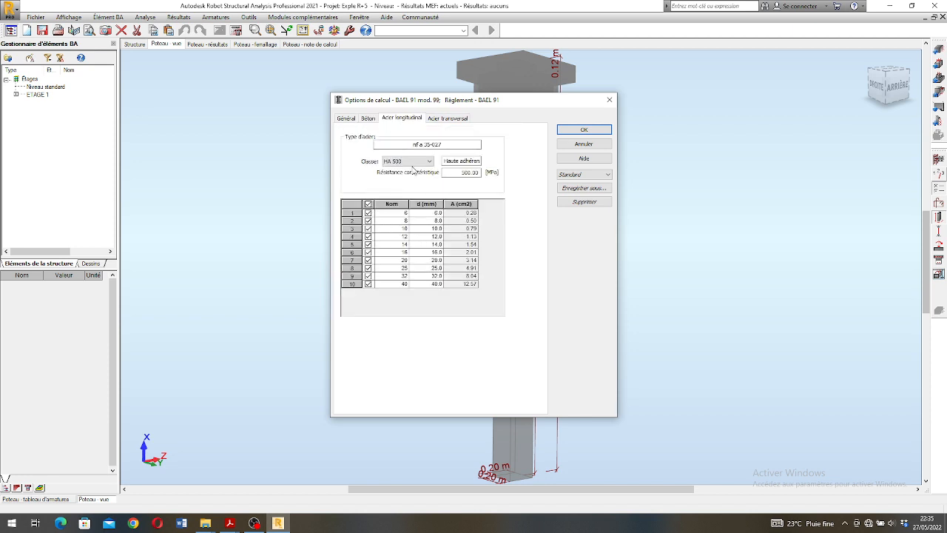
{"action": "left_click", "coordinate": [417, 167]}
{"action": "left_click", "coordinate": [417, 171]}
{"action": "left_click", "coordinate": [368, 203]}
{"action": "left_click", "coordinate": [368, 229]}
{"action": "left_click", "coordinate": [367, 236]}
{"action": "left_click", "coordinate": [368, 244]}
{"action": "left_click", "coordinate": [368, 253]}
Set the transverse steel class to RL 235 and allow only the 6 mm diameter
{"action": "left_click", "coordinate": [437, 119]}
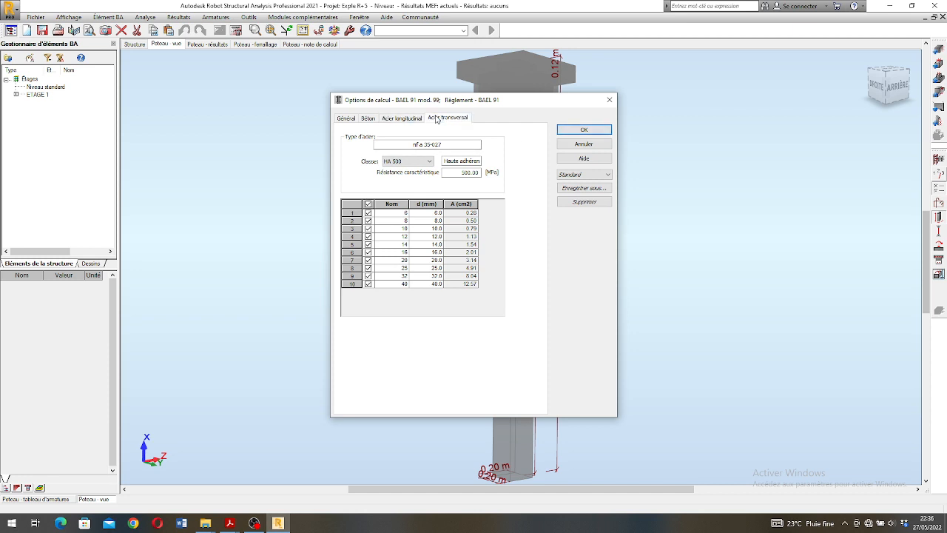
{"action": "left_click", "coordinate": [409, 161]}
{"action": "left_click", "coordinate": [411, 190]}
{"action": "left_click", "coordinate": [369, 205]}
{"action": "left_click", "coordinate": [369, 213]}
Save the calculation options as Standard1 and apply them to the column
{"action": "left_click", "coordinate": [601, 176]}
{"action": "left_click", "coordinate": [601, 176]}
{"action": "left_click", "coordinate": [584, 188]}
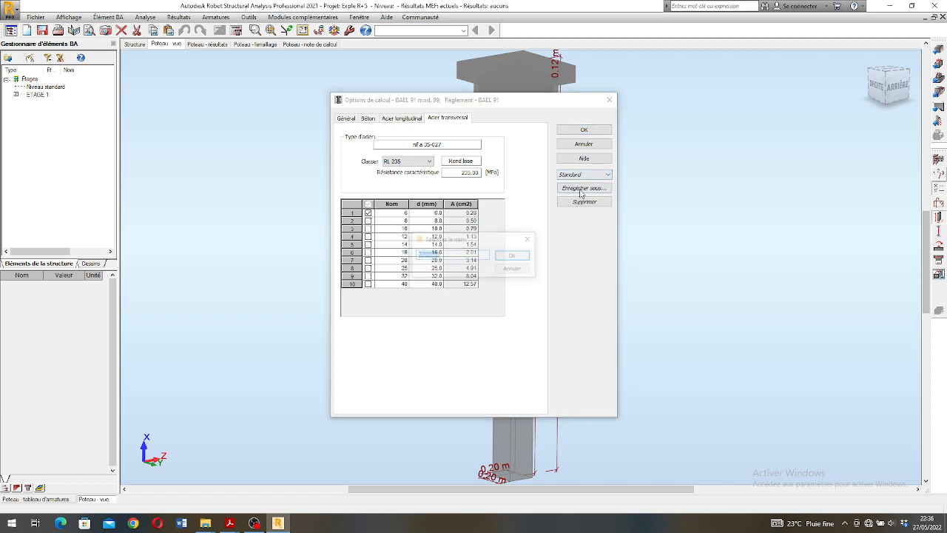
{"action": "left_click", "coordinate": [460, 256]}
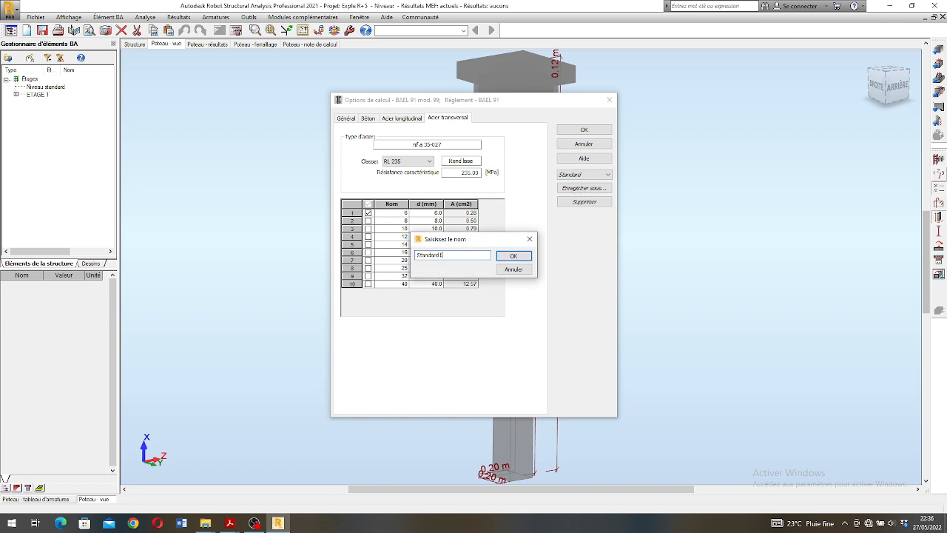
{"action": "left_click", "coordinate": [514, 257]}
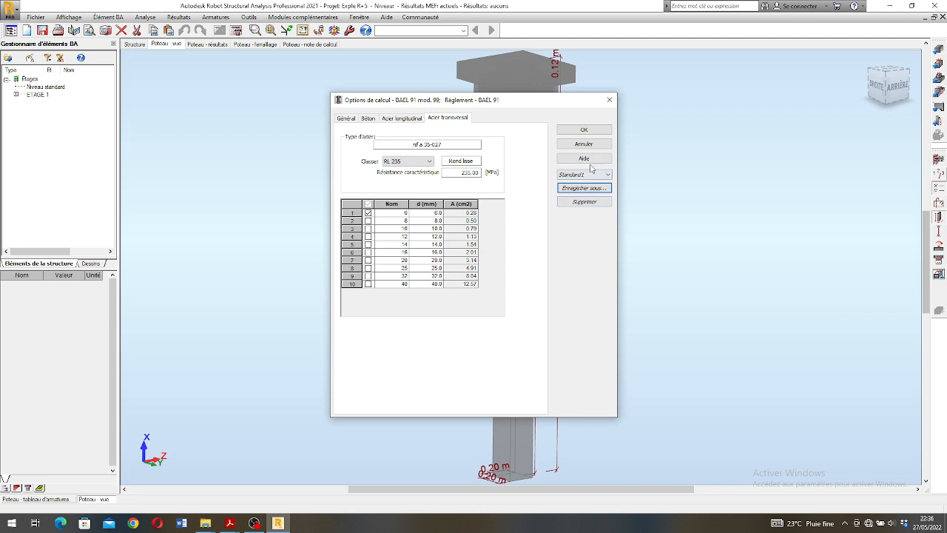
{"action": "left_click", "coordinate": [585, 131]}
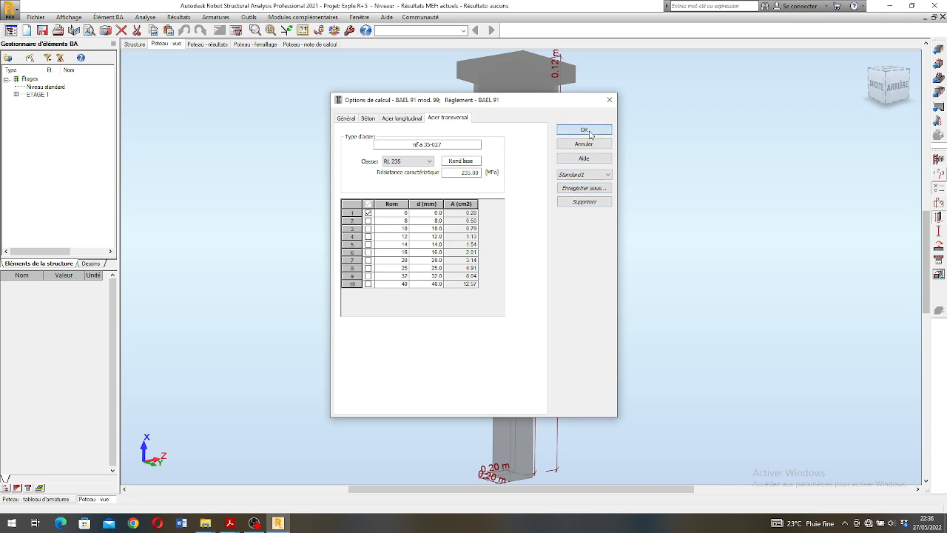
Check the main and transverse bar settings of the column's reinforcement layout and accept them
{"action": "left_click", "coordinate": [938, 203]}
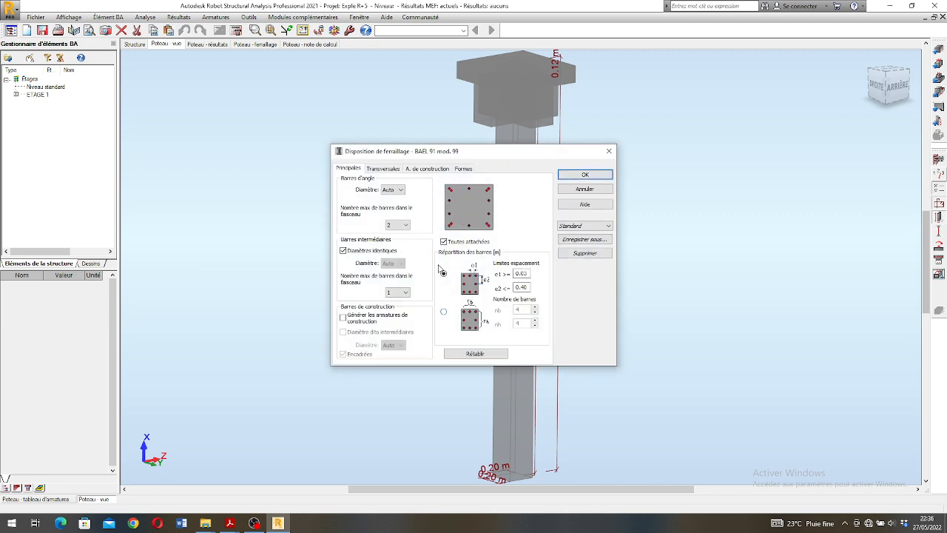
{"action": "left_click", "coordinate": [384, 168]}
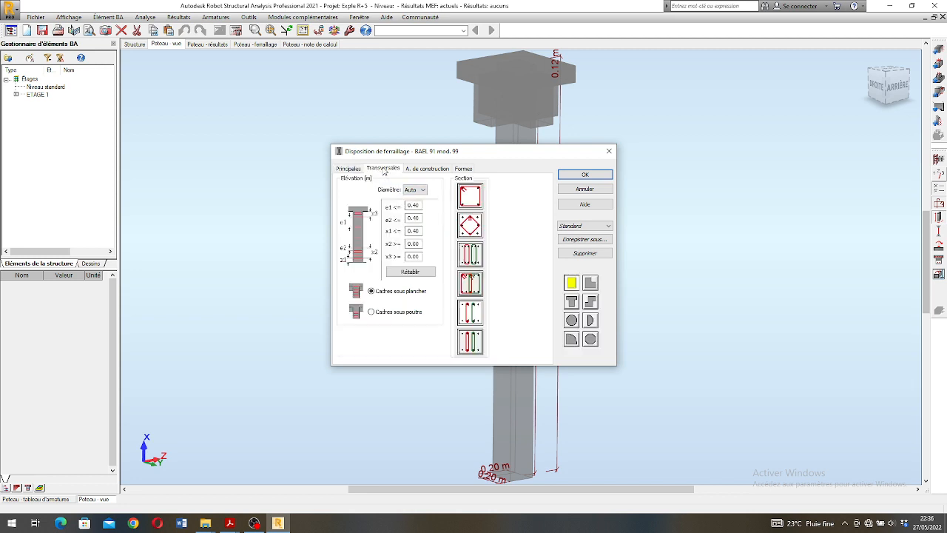
{"action": "left_click", "coordinate": [358, 170]}
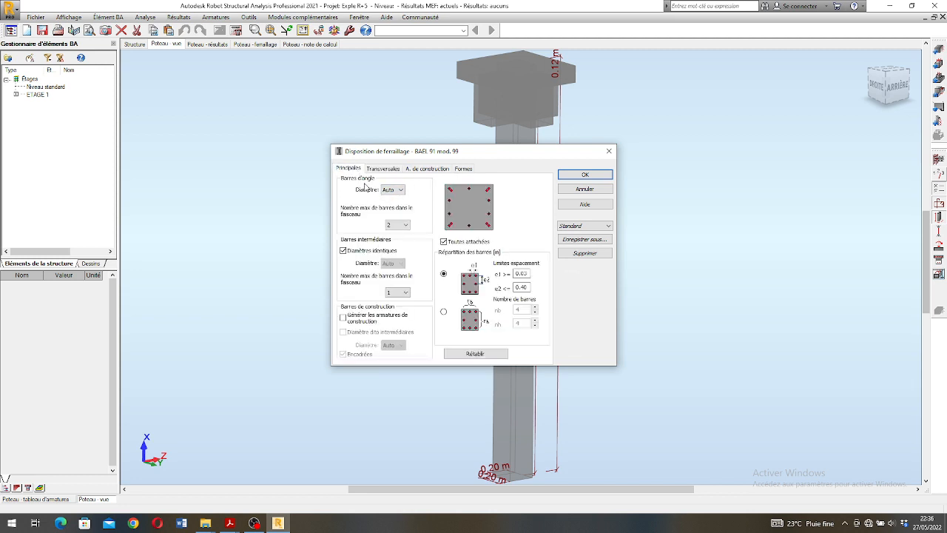
{"action": "left_click", "coordinate": [396, 225]}
{"action": "left_click", "coordinate": [585, 174]}
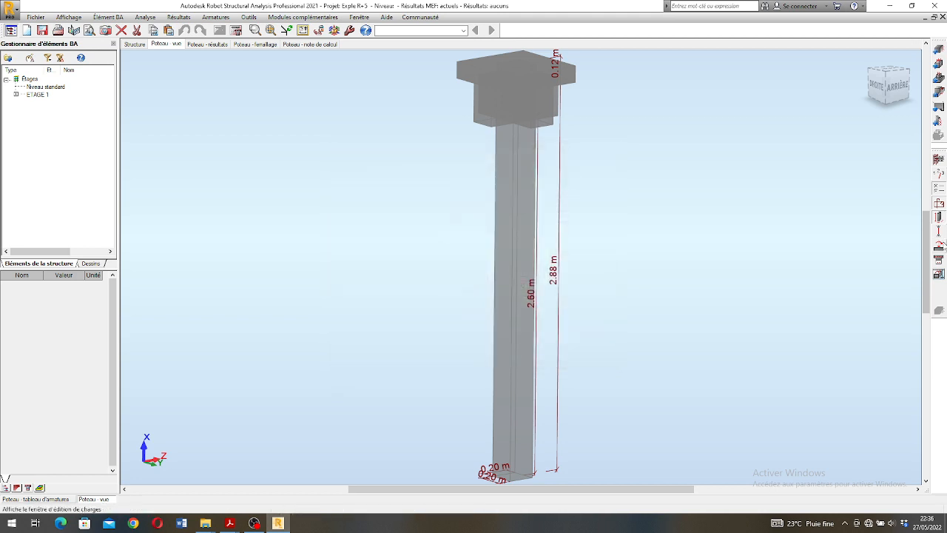
Run the reinforcement calculation for the column, review the calculation errors and dismiss them
{"action": "left_click", "coordinate": [237, 31]}
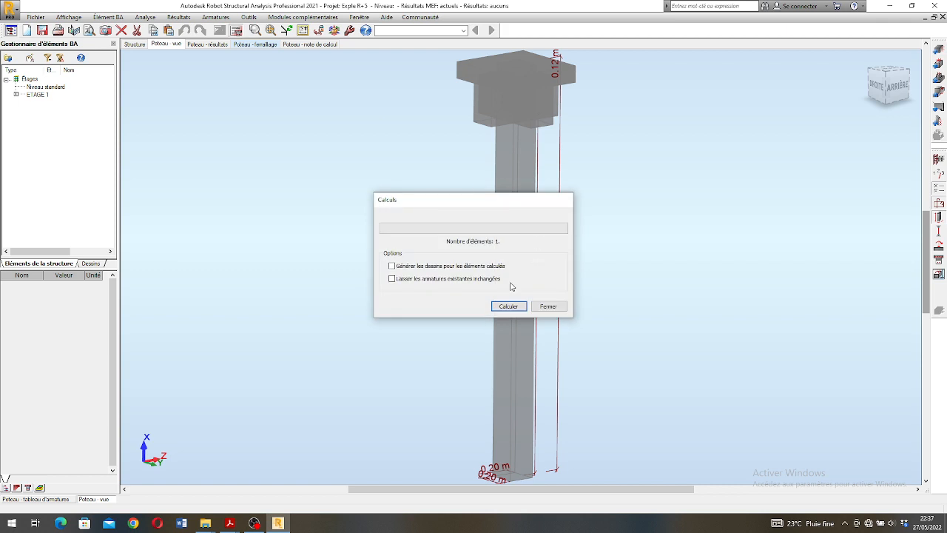
{"action": "left_click", "coordinate": [507, 305]}
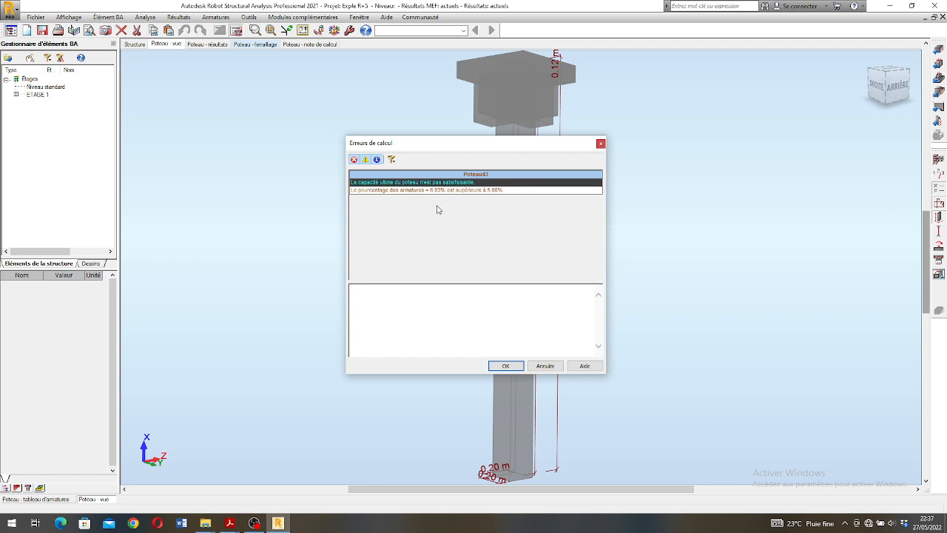
{"action": "left_click", "coordinate": [508, 365]}
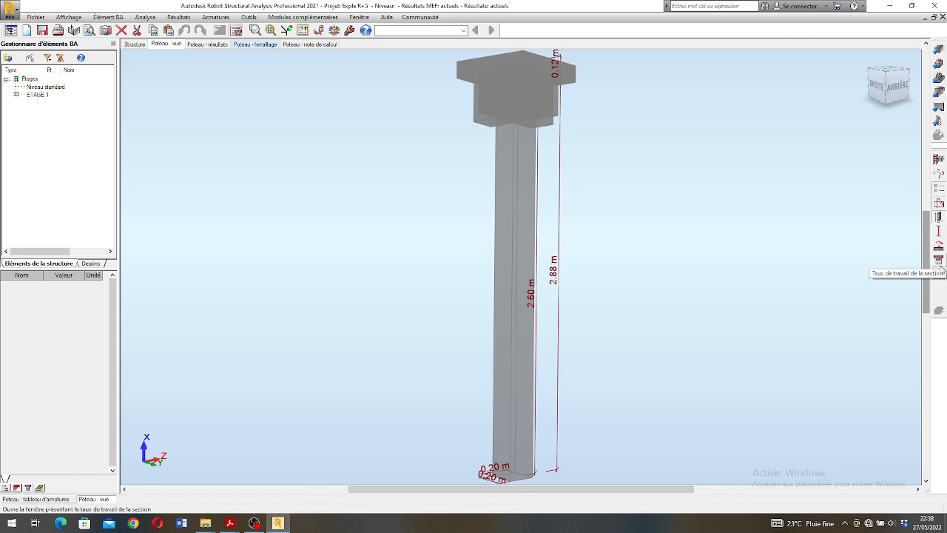
{"action": "scroll", "coordinate": [442, 254], "scroll_direction": "down", "scroll_amount": 3}
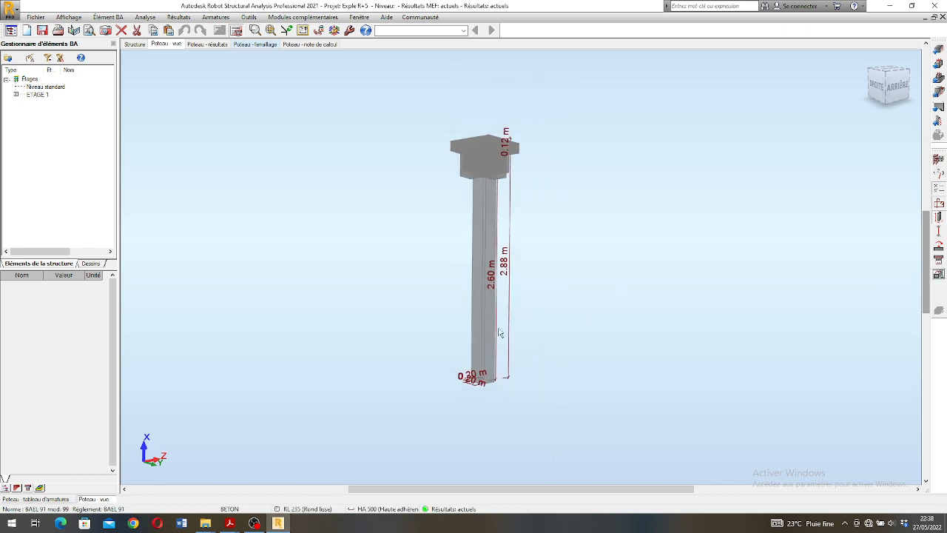
{"action": "scroll", "coordinate": [487, 318], "scroll_direction": "up", "scroll_amount": 3}
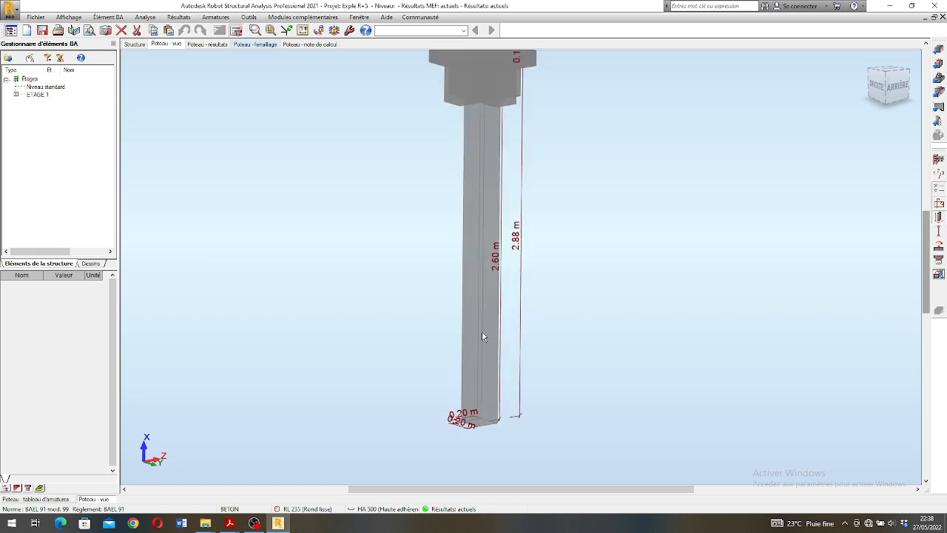
{"action": "scroll", "coordinate": [478, 318], "scroll_direction": "down", "scroll_amount": 2}
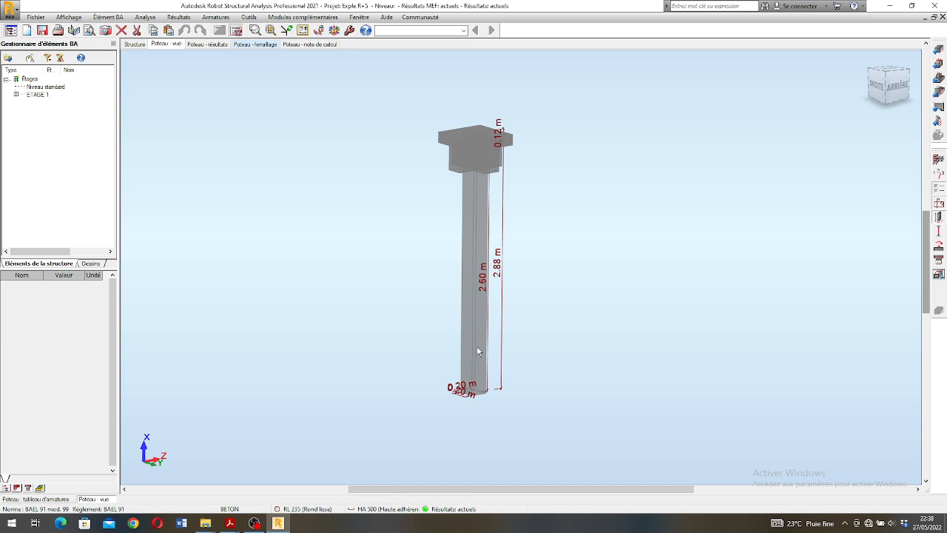
{"action": "right_click", "coordinate": [492, 273]}
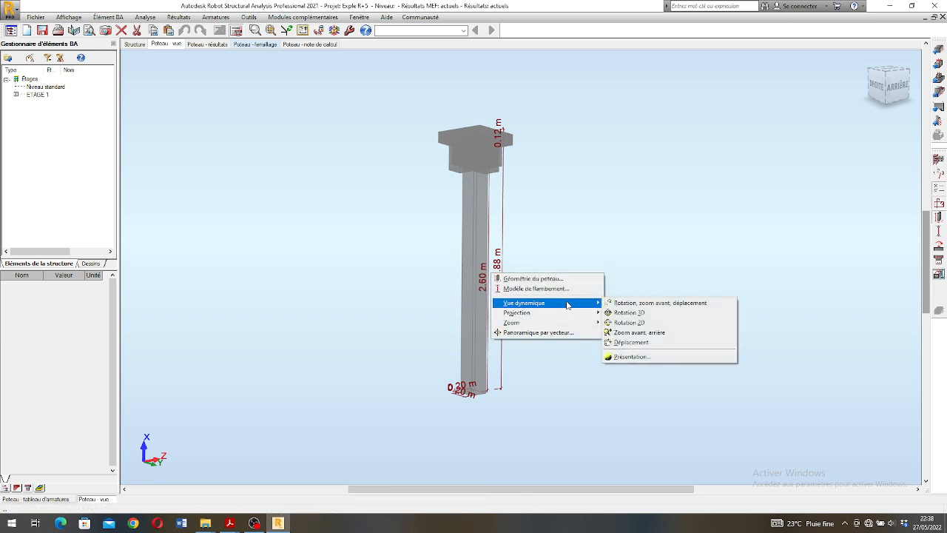
{"action": "left_click", "coordinate": [588, 218]}
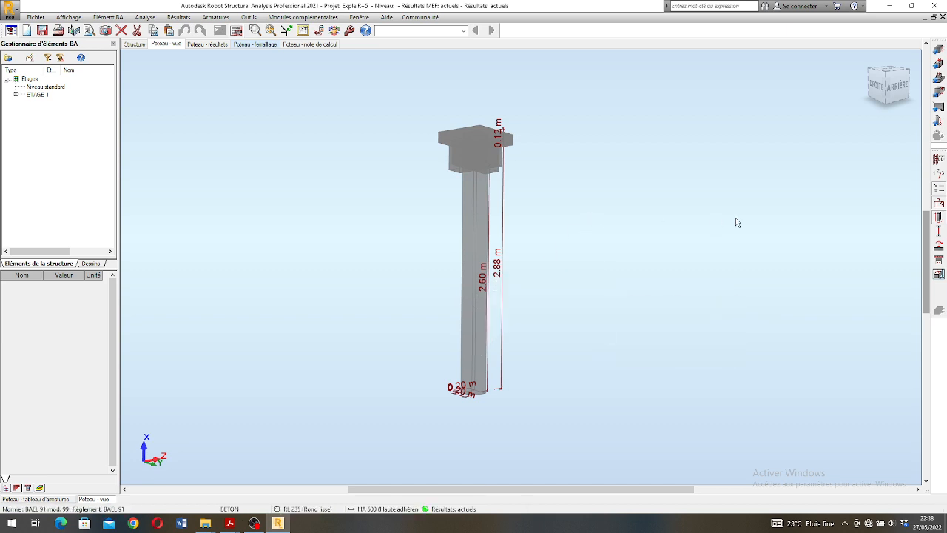
Set the column's section dimensions to b = 40 cm and h = 25 cm in its geometry
{"action": "left_click", "coordinate": [939, 217]}
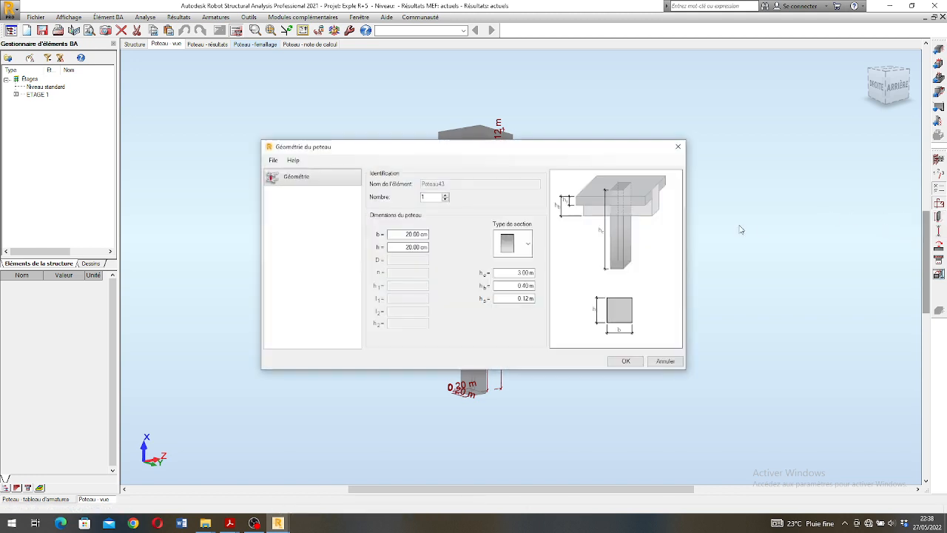
{"action": "left_click", "coordinate": [413, 234]}
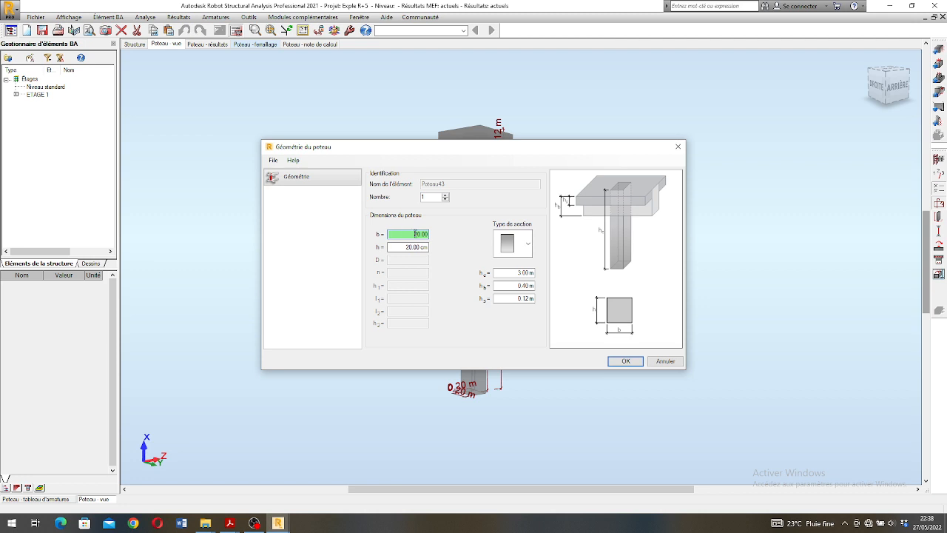
{"action": "double_click", "coordinate": [421, 234]}
{"action": "type", "text": "40"}
{"action": "left_click", "coordinate": [412, 248]}
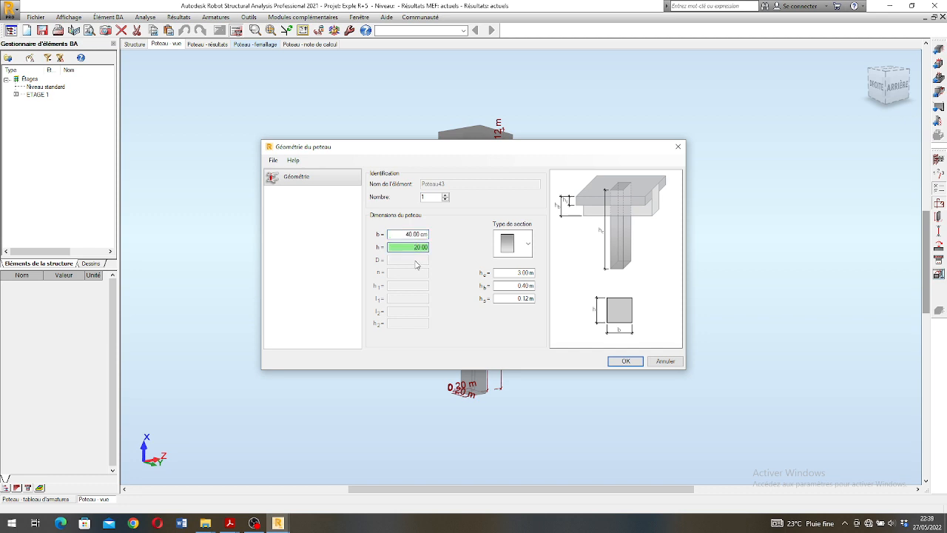
{"action": "key", "text": "BackSpace"}
{"action": "key", "text": "BackSpace"}
{"action": "type", "text": "25"}
{"action": "left_click", "coordinate": [408, 234]}
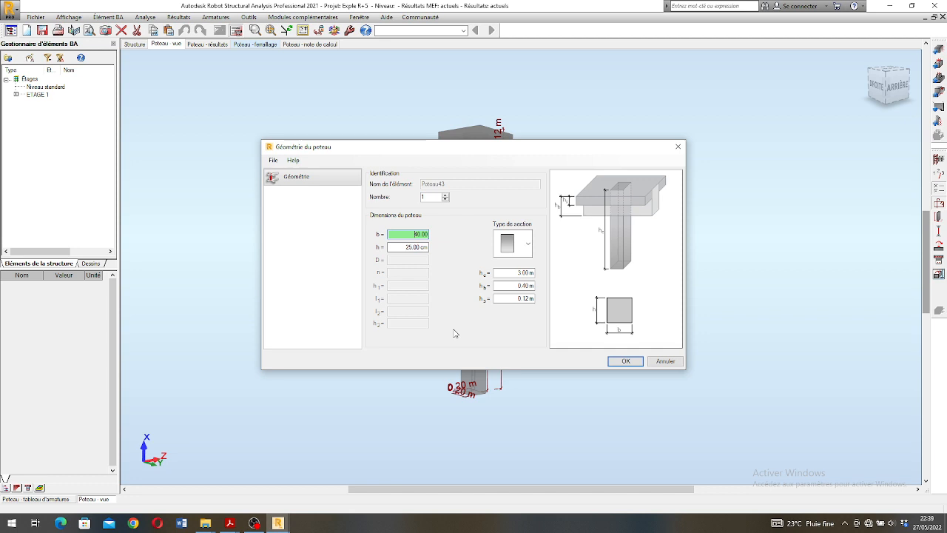
{"action": "left_click", "coordinate": [628, 363]}
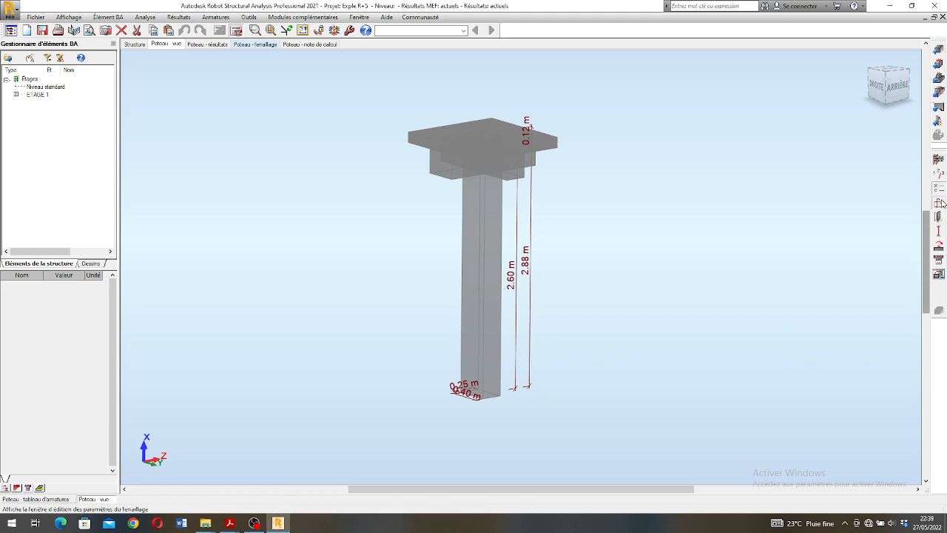
Recheck the main bar settings of the reinforcement layout and recalculate the resized column
{"action": "scroll", "coordinate": [520, 346], "scroll_direction": "down", "scroll_amount": 2}
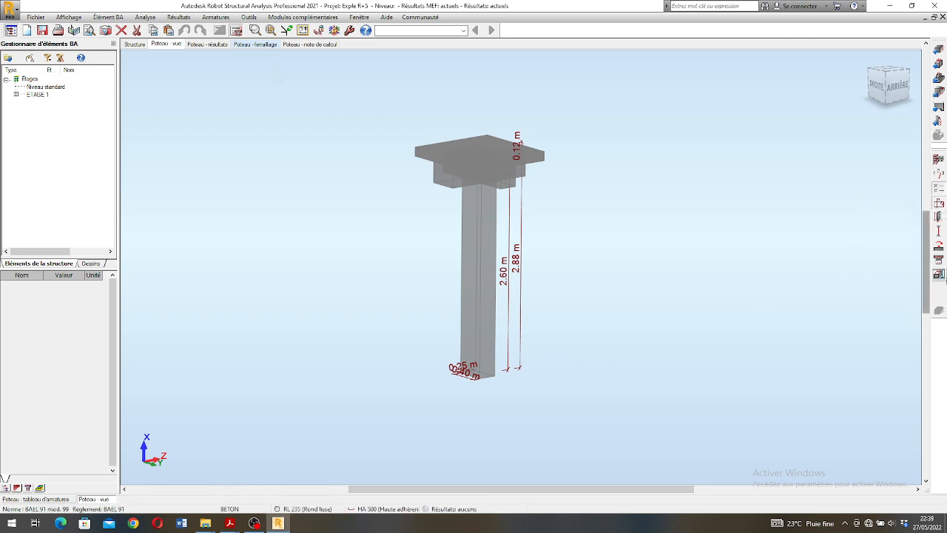
{"action": "left_click", "coordinate": [939, 204]}
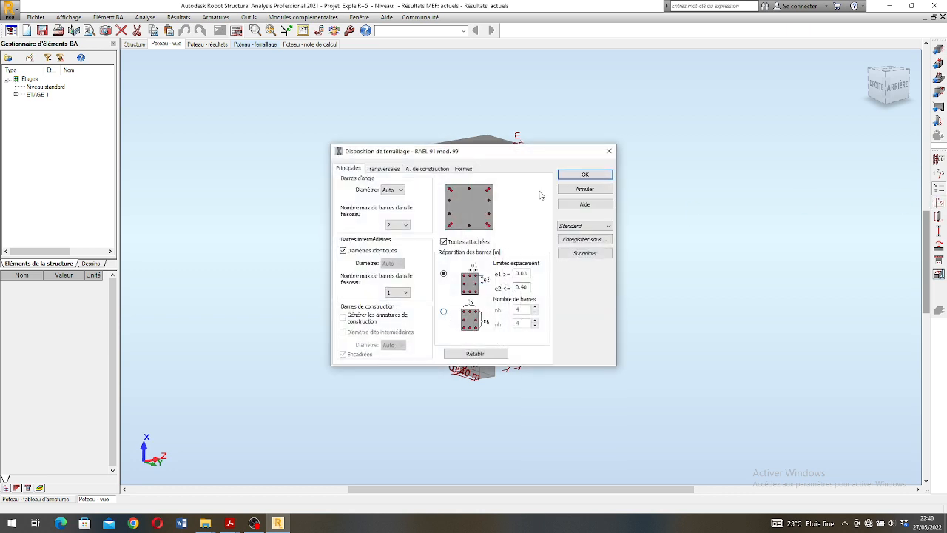
{"action": "left_click", "coordinate": [605, 189]}
{"action": "left_click", "coordinate": [238, 31]}
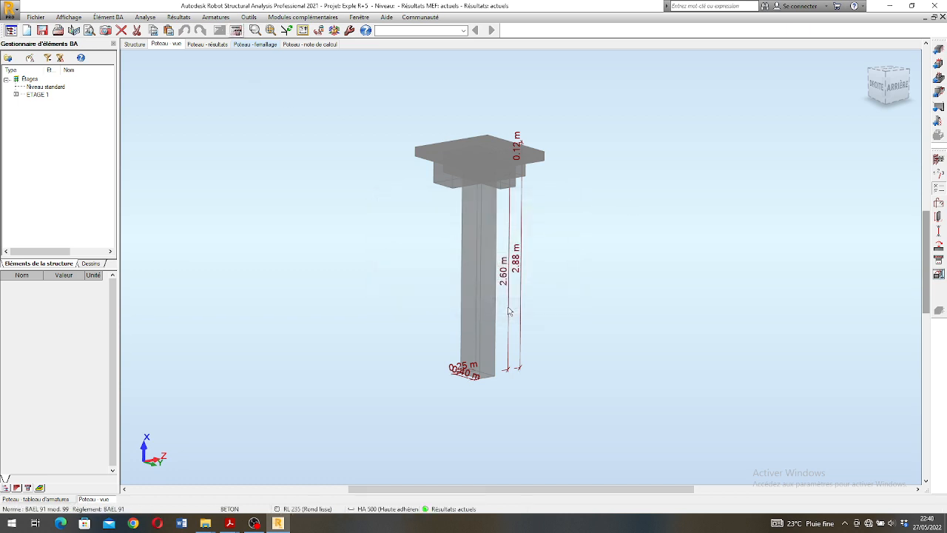
Generate the column's execution drawing, examine its elevation, section A-A and bar schedule, and return to the column view
{"action": "left_click", "coordinate": [939, 273]}
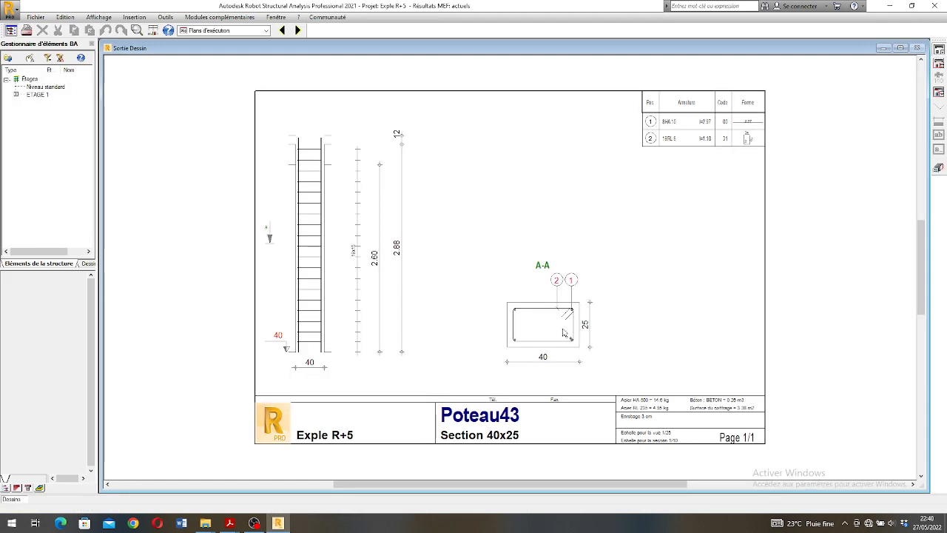
{"action": "scroll", "coordinate": [566, 330], "scroll_direction": "up", "scroll_amount": 2}
{"action": "scroll", "coordinate": [566, 331], "scroll_direction": "down", "scroll_amount": 3}
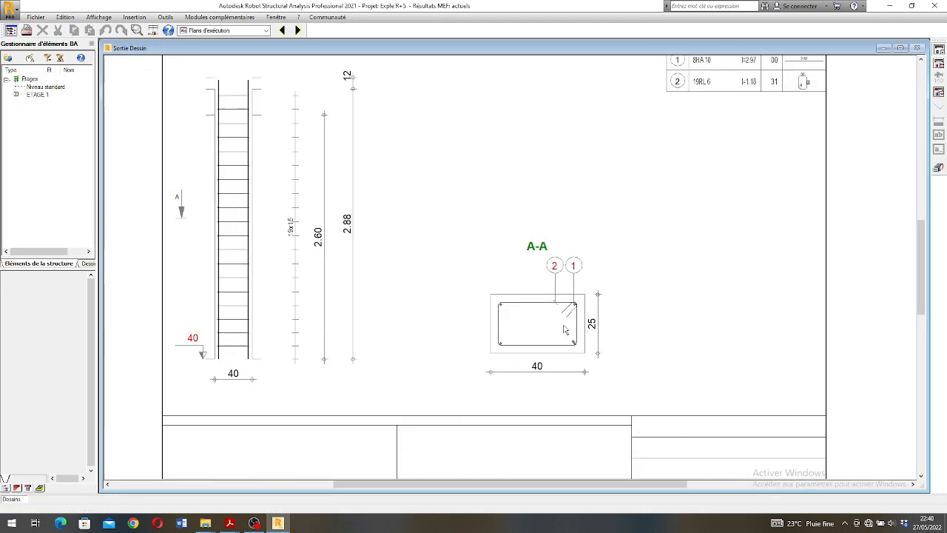
{"action": "scroll", "coordinate": [566, 331], "scroll_direction": "down", "scroll_amount": 1}
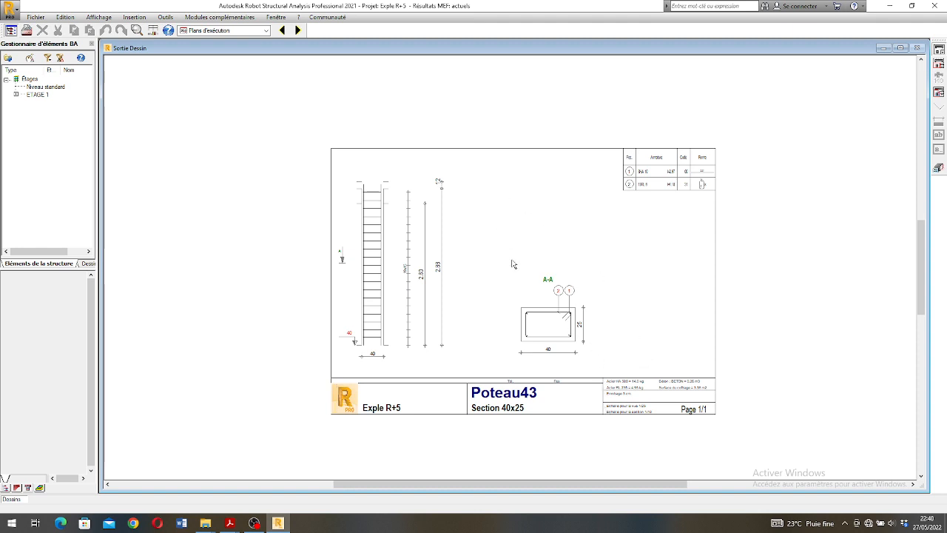
{"action": "scroll", "coordinate": [600, 250], "scroll_direction": "down", "scroll_amount": 1}
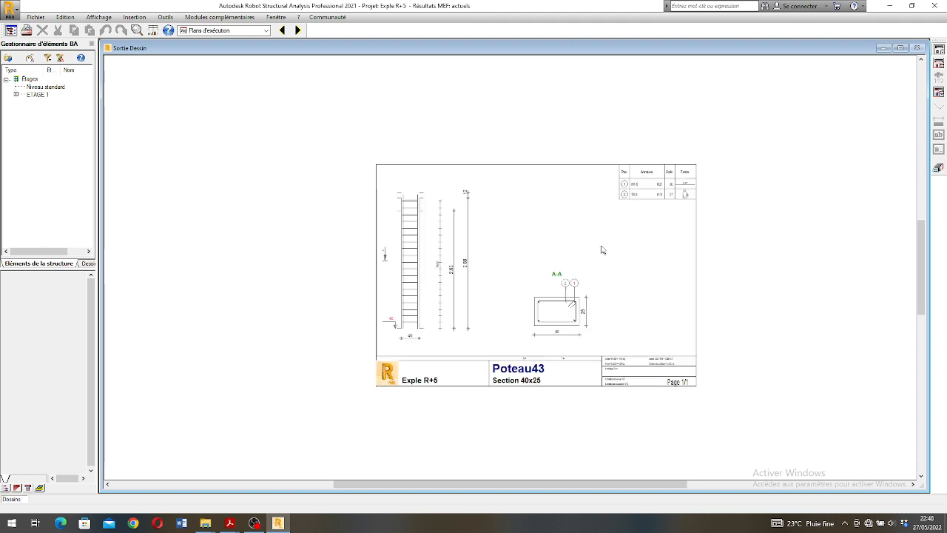
{"action": "left_click", "coordinate": [938, 167]}
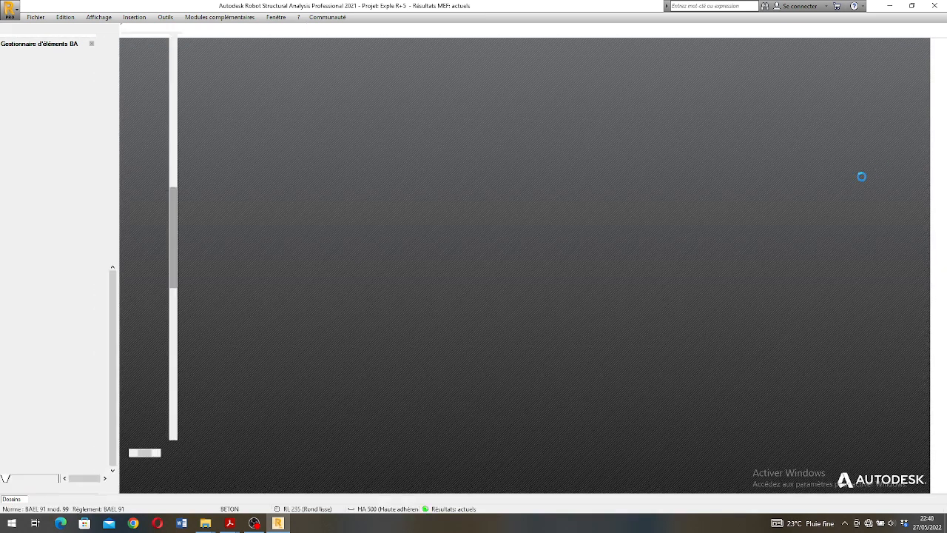
Reduce the column's section dimension h to 20 cm in its geometry
{"action": "scroll", "coordinate": [606, 286], "scroll_direction": "down", "scroll_amount": 2}
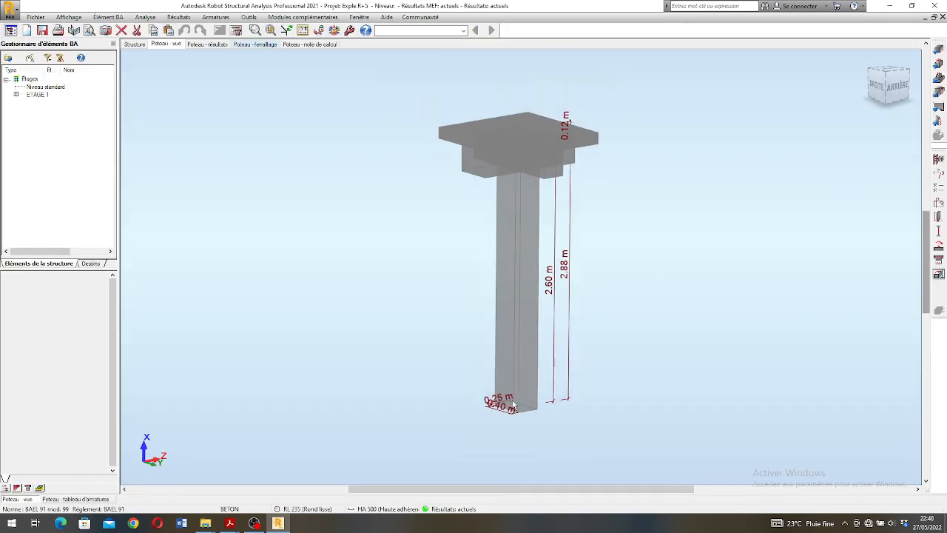
{"action": "scroll", "coordinate": [518, 420], "scroll_direction": "up", "scroll_amount": 3}
{"action": "scroll", "coordinate": [518, 414], "scroll_direction": "up", "scroll_amount": 1}
{"action": "scroll", "coordinate": [500, 317], "scroll_direction": "down", "scroll_amount": 1}
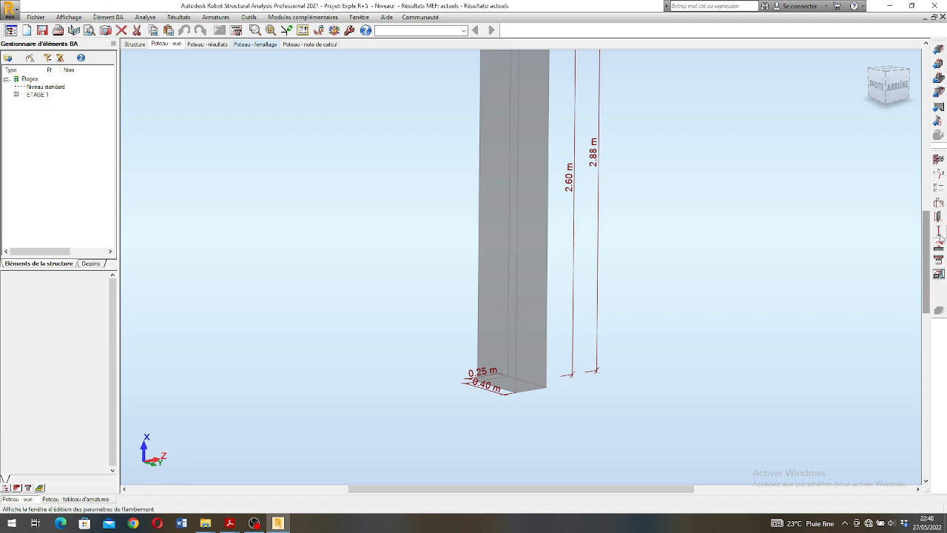
{"action": "left_click", "coordinate": [938, 217]}
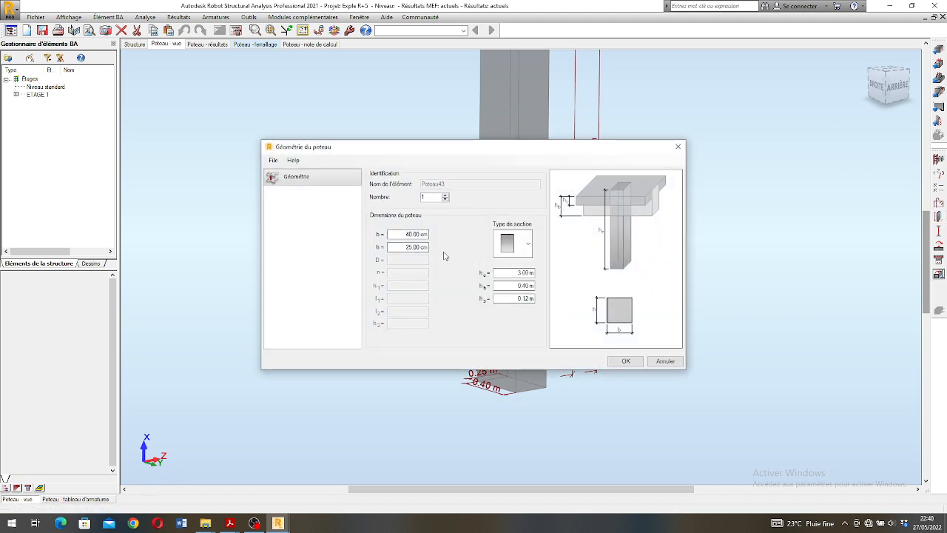
{"action": "left_click", "coordinate": [411, 247]}
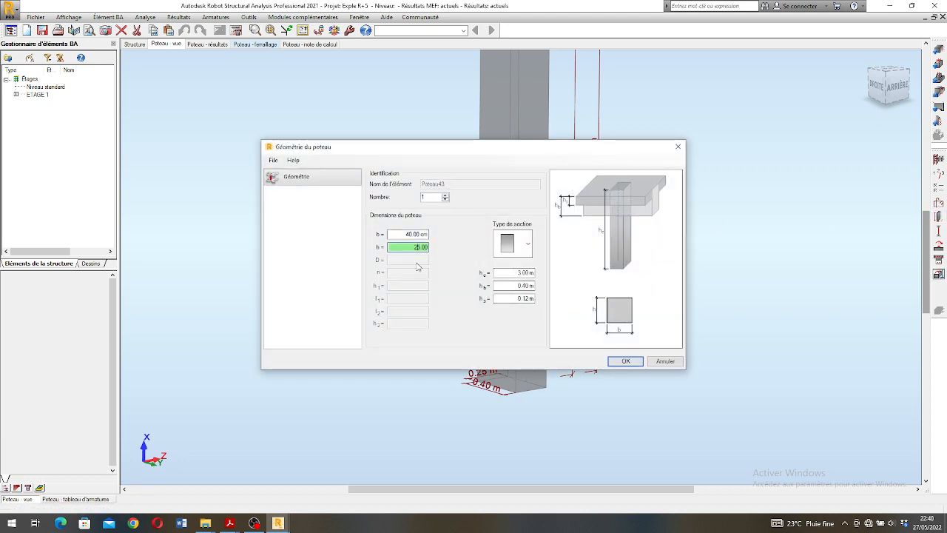
{"action": "key", "text": "BackSpace"}
{"action": "type", "text": "0"}
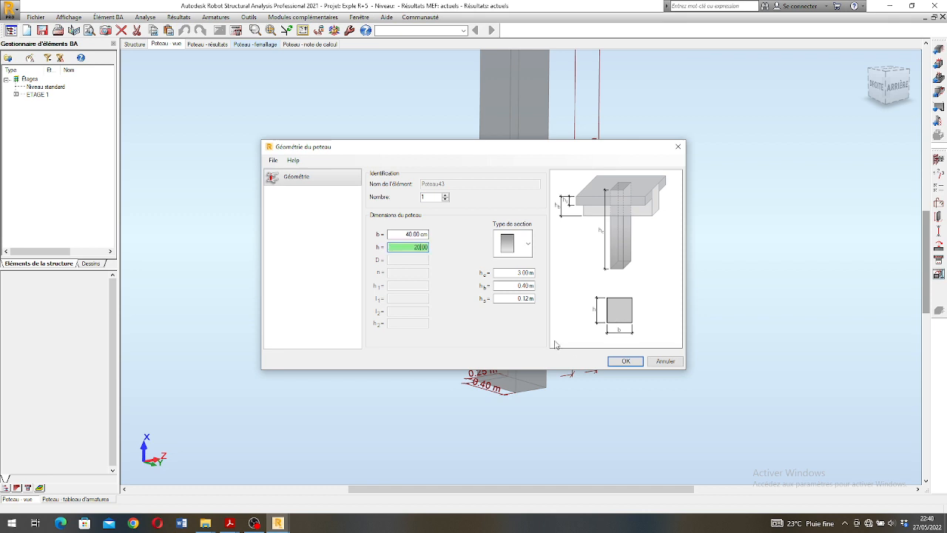
{"action": "left_click", "coordinate": [626, 361]}
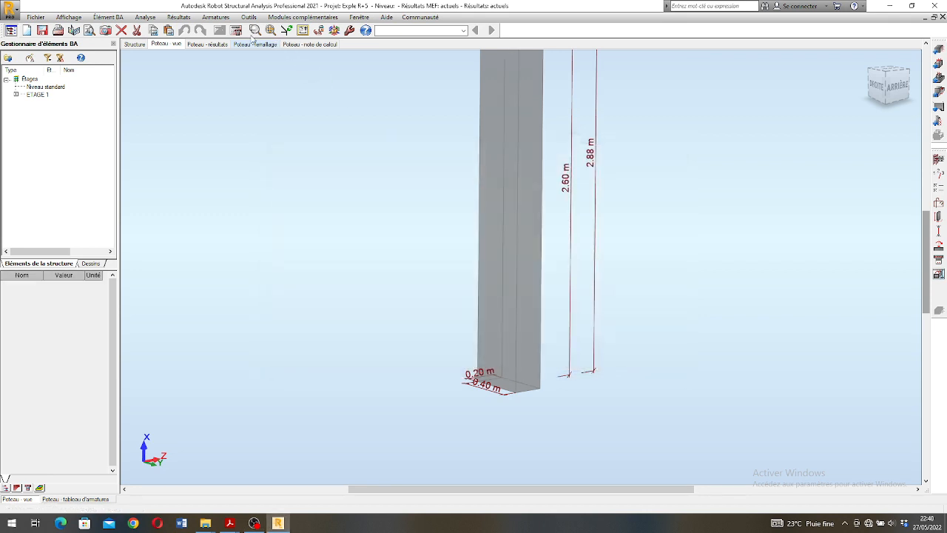
Recalculate the column's reinforcement, examine the bars on its updated execution drawing and return to the column view
{"action": "left_click", "coordinate": [235, 33]}
{"action": "left_click", "coordinate": [501, 310]}
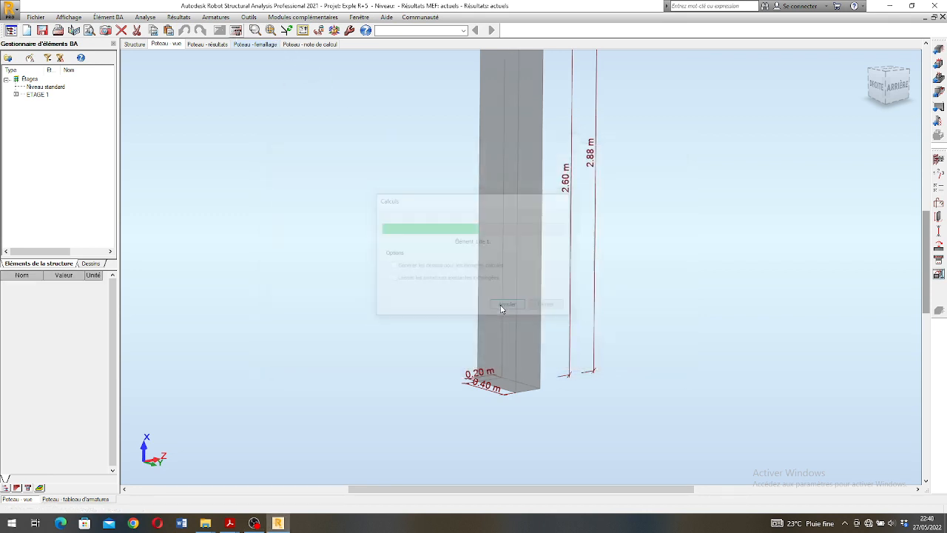
{"action": "left_click", "coordinate": [938, 275]}
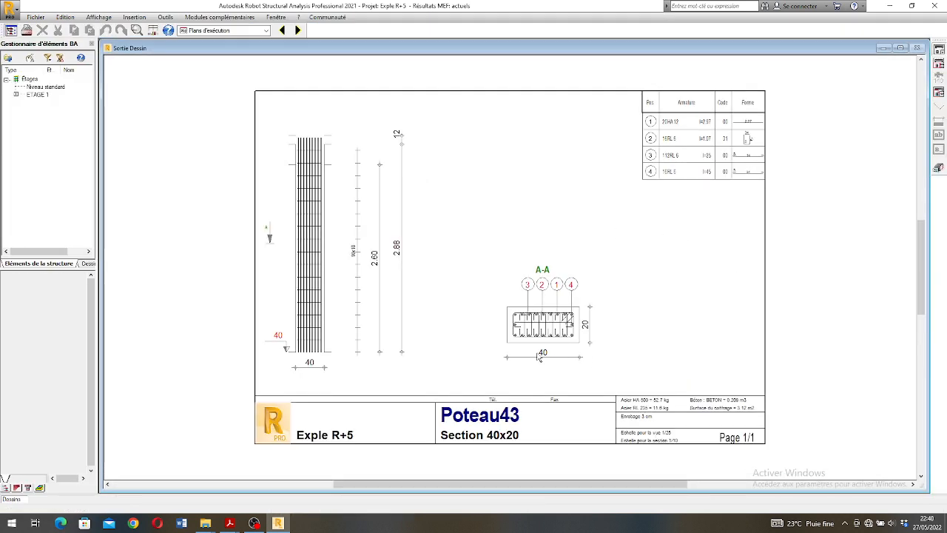
{"action": "scroll", "coordinate": [557, 329], "scroll_direction": "up", "scroll_amount": 5}
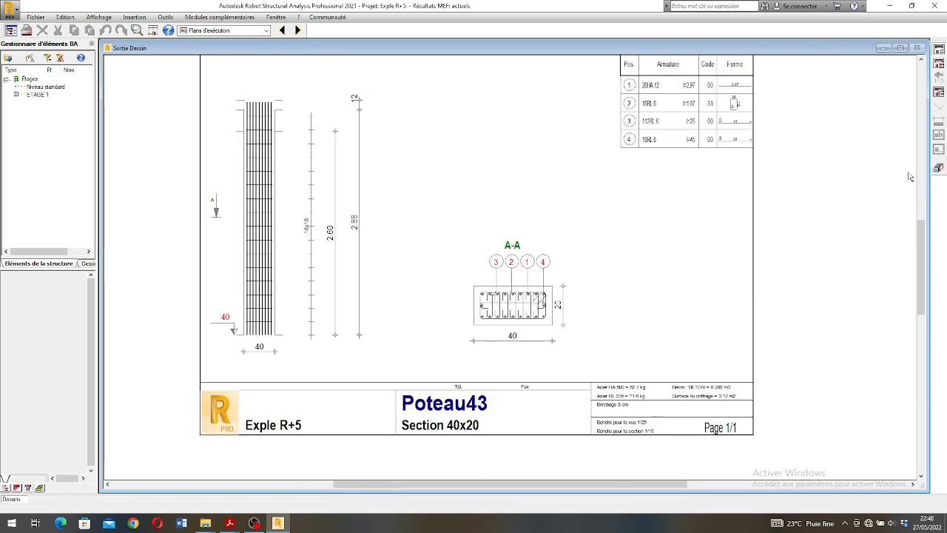
{"action": "left_click", "coordinate": [938, 168]}
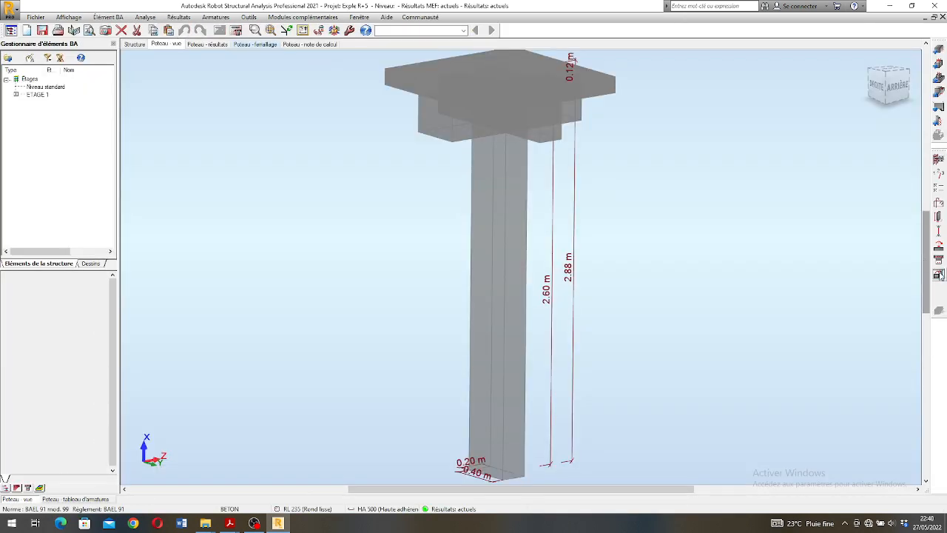
Restrict the longitudinal steel in the calculation options to 16 mm bars by excluding the smaller diameters
{"action": "left_click", "coordinate": [942, 187]}
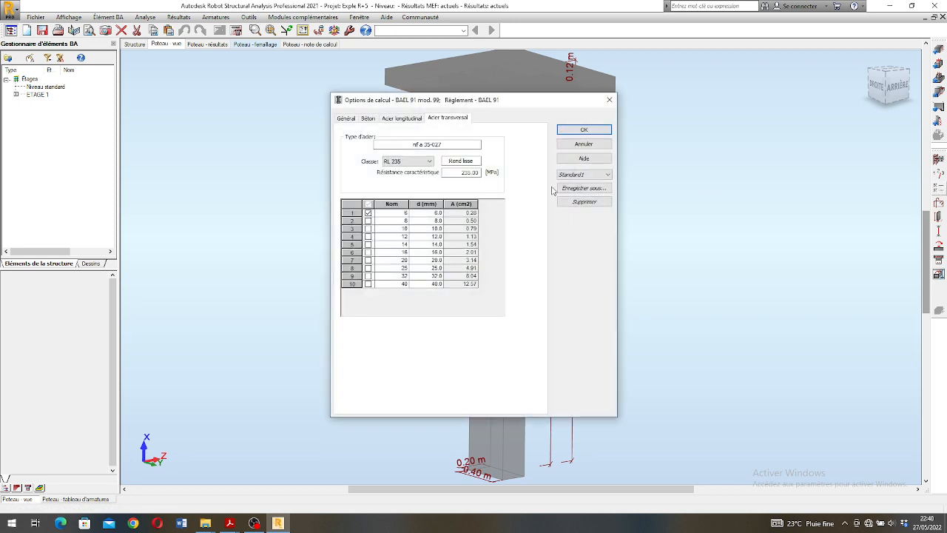
{"action": "left_click", "coordinate": [402, 117]}
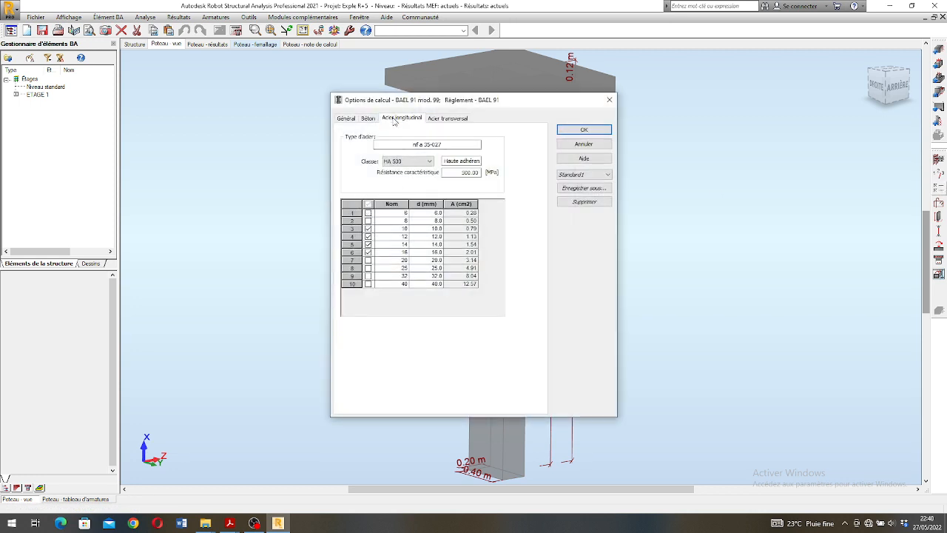
{"action": "left_click", "coordinate": [368, 229]}
{"action": "left_click", "coordinate": [367, 236]}
{"action": "left_click", "coordinate": [584, 129]}
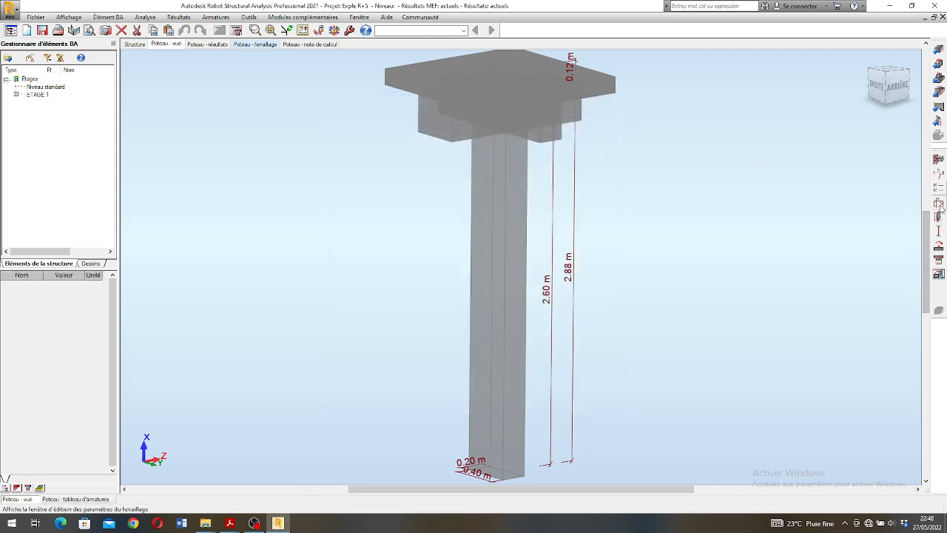
Distribute the main bars by number, with nb set to 4 and nh to 2, and recalculate the column
{"action": "left_click", "coordinate": [939, 203]}
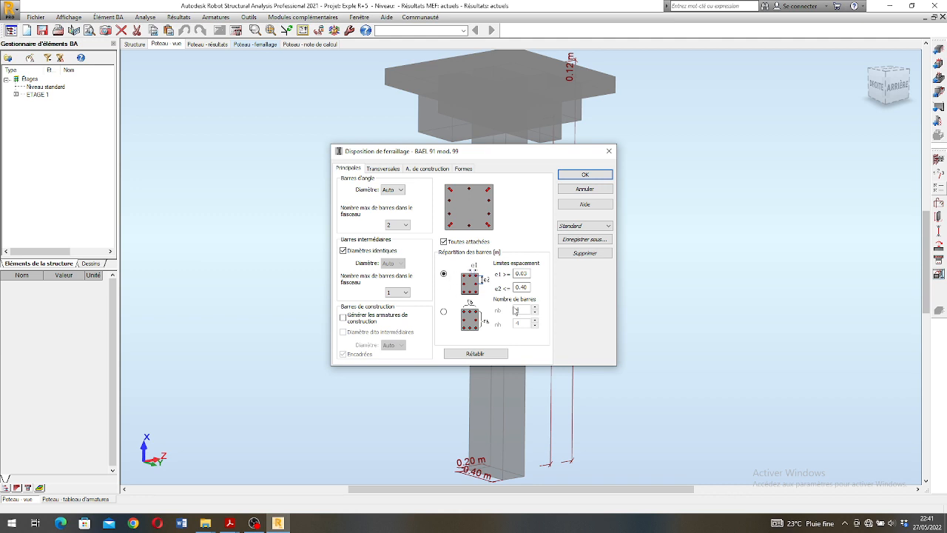
{"action": "left_click", "coordinate": [444, 312]}
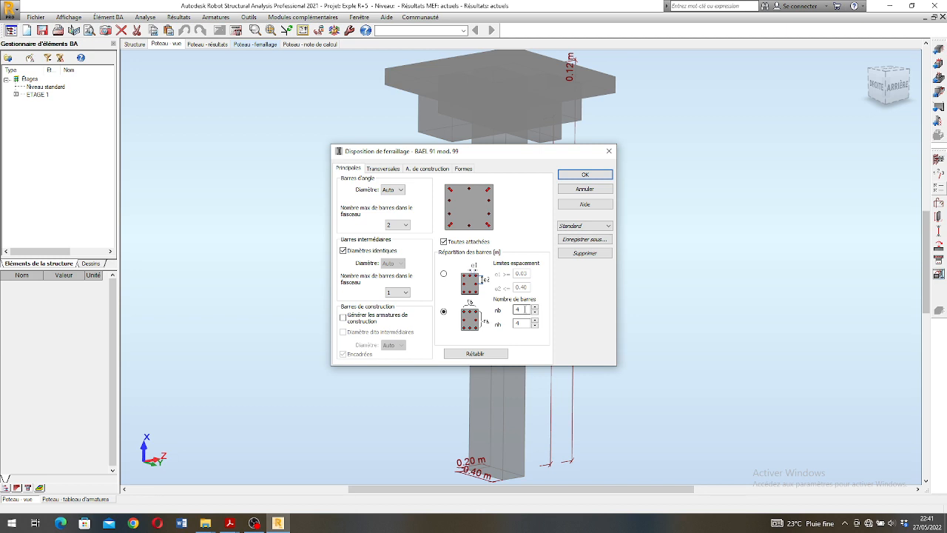
{"action": "double_click", "coordinate": [521, 324]}
{"action": "double_click", "coordinate": [517, 311]}
{"action": "double_click", "coordinate": [524, 323]}
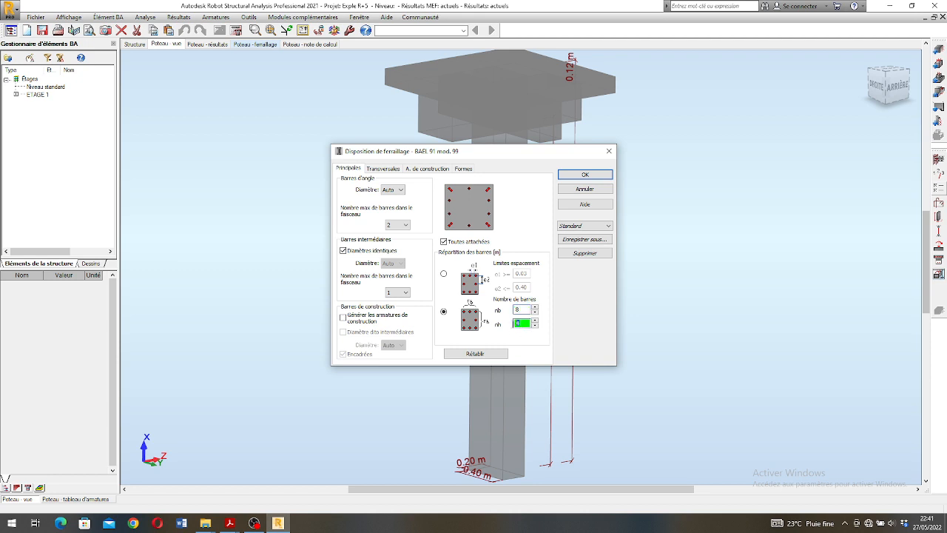
{"action": "type", "text": "2"}
{"action": "double_click", "coordinate": [520, 309]}
{"action": "double_click", "coordinate": [519, 324]}
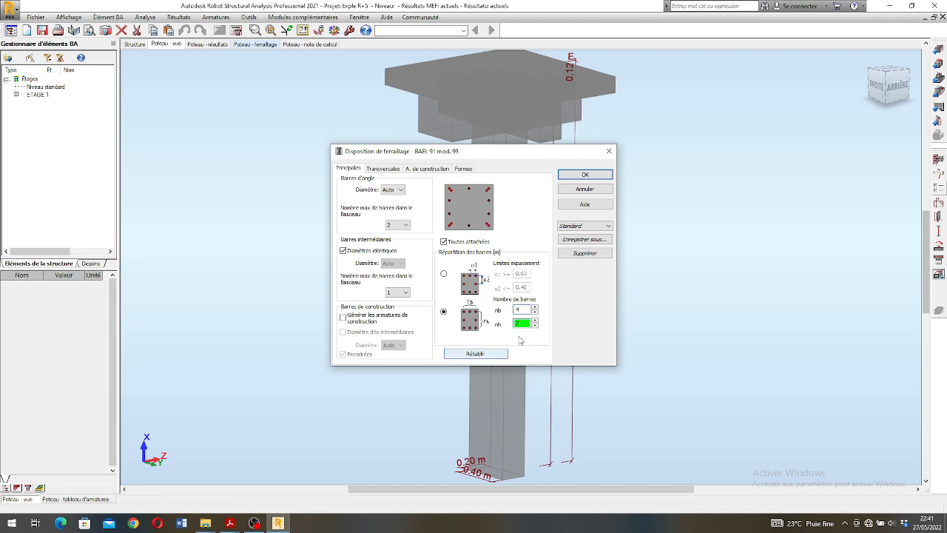
{"action": "left_click", "coordinate": [603, 176]}
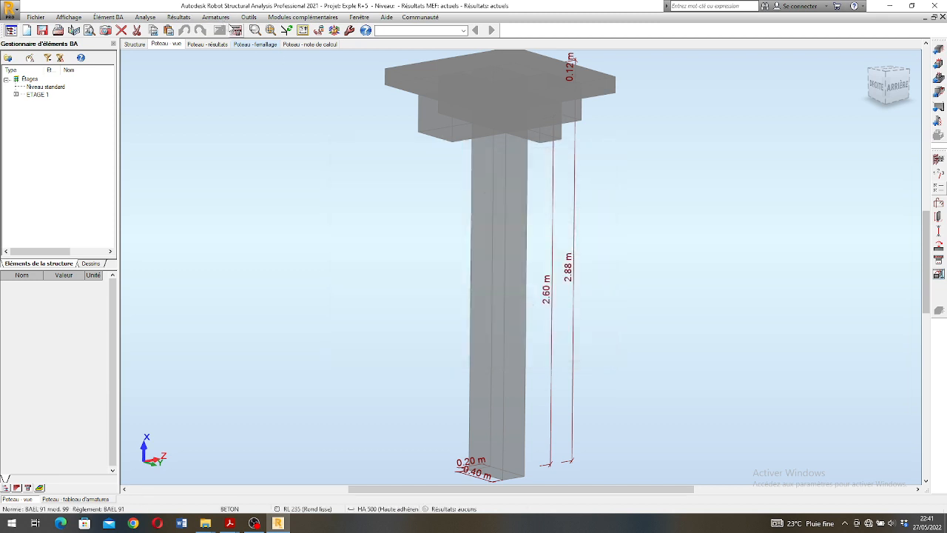
{"action": "left_click", "coordinate": [505, 305]}
Generate the execution drawing of the 40x20 column, examine its section A-A and bar schedule, and return to the column view
{"action": "left_click", "coordinate": [939, 275]}
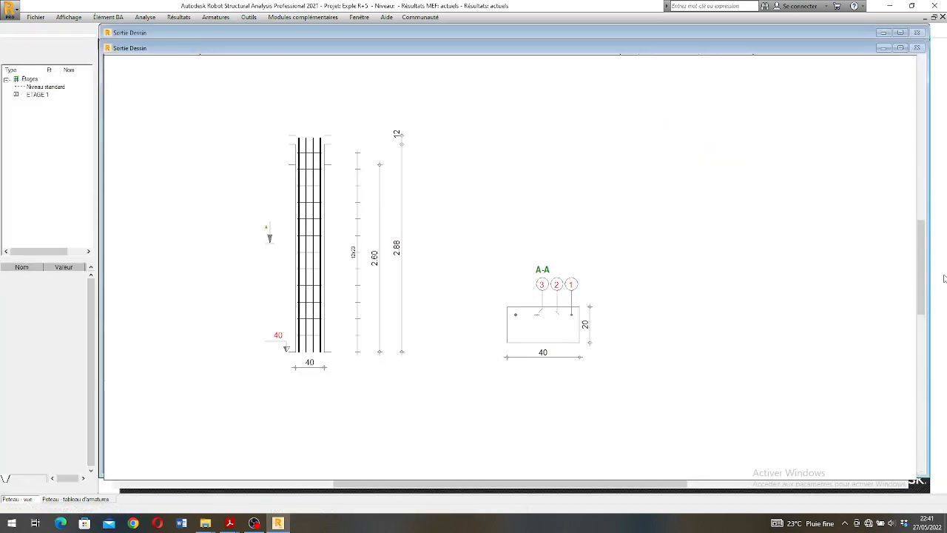
{"action": "scroll", "coordinate": [700, 140], "scroll_direction": "up", "scroll_amount": 3}
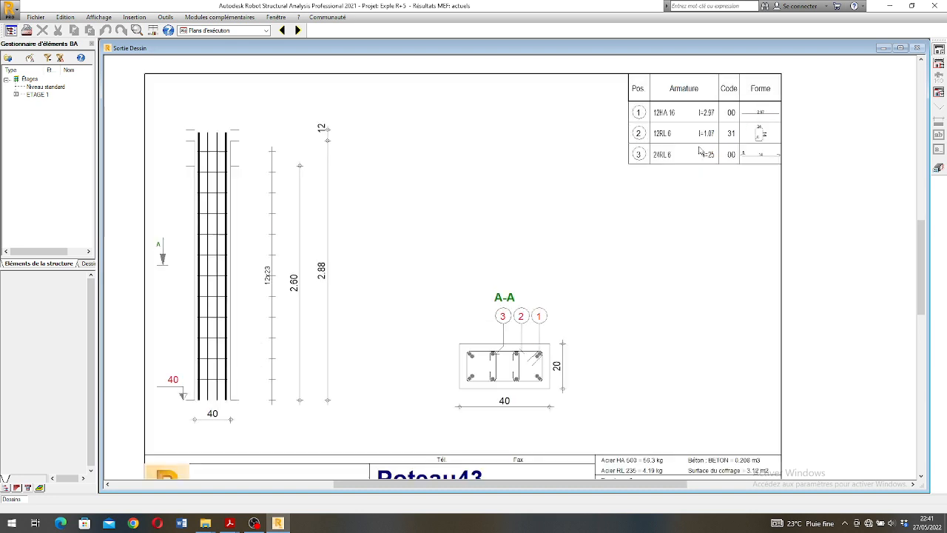
{"action": "scroll", "coordinate": [665, 94], "scroll_direction": "down", "scroll_amount": 3}
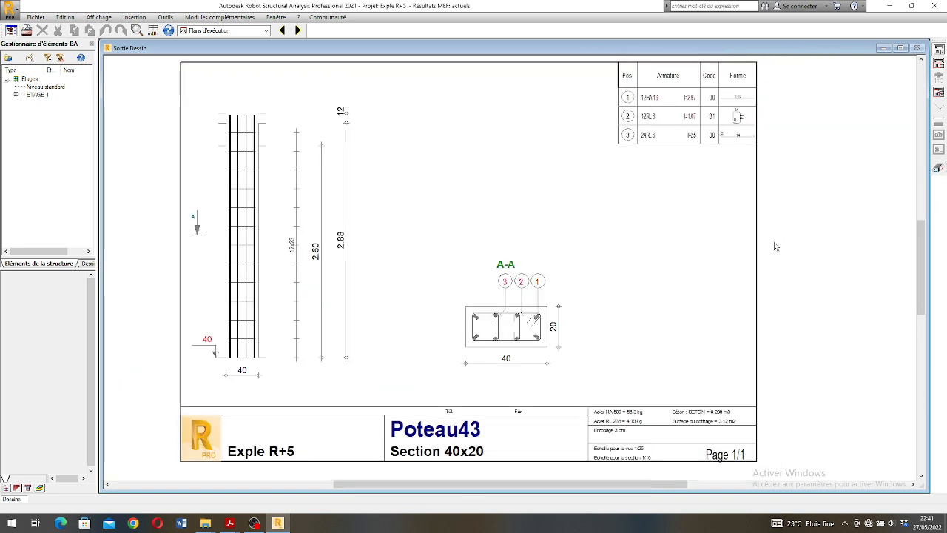
{"action": "left_click", "coordinate": [937, 167]}
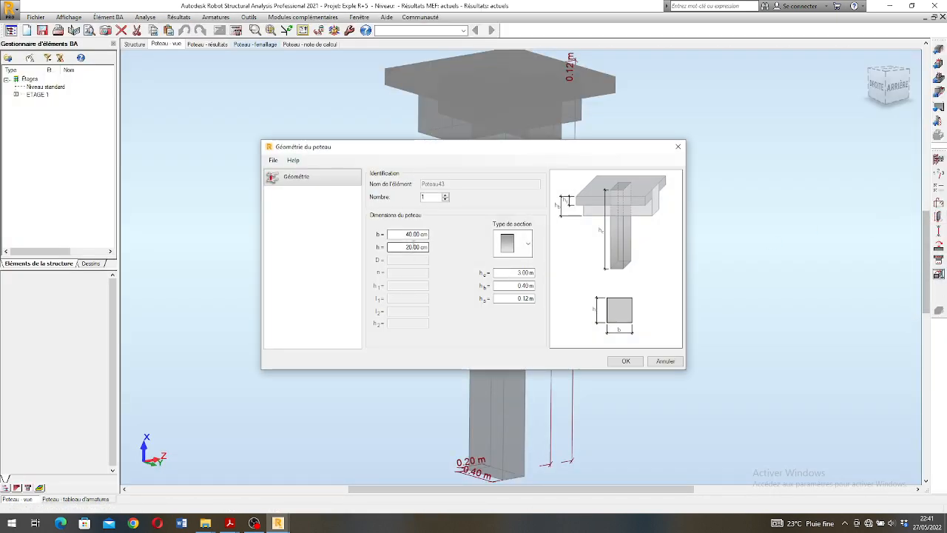
Set the column's section dimension h to 25 cm in its geometry and recalculate the reinforcement
{"action": "left_click", "coordinate": [409, 248]}
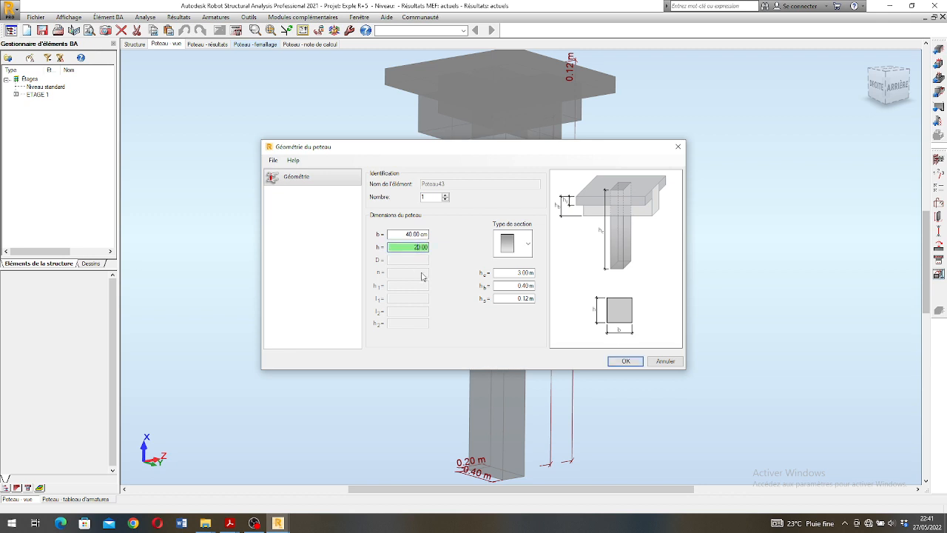
{"action": "type", "text": "25"}
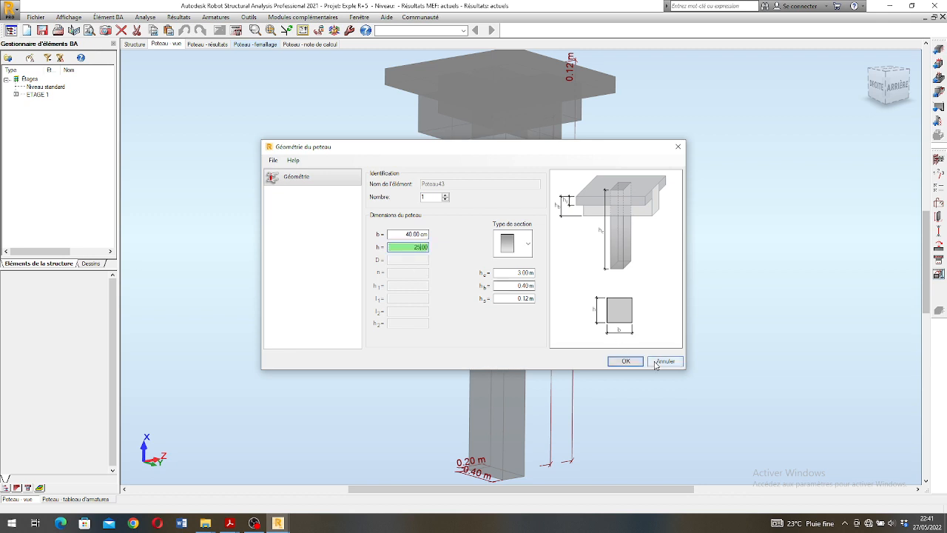
{"action": "left_click", "coordinate": [626, 361]}
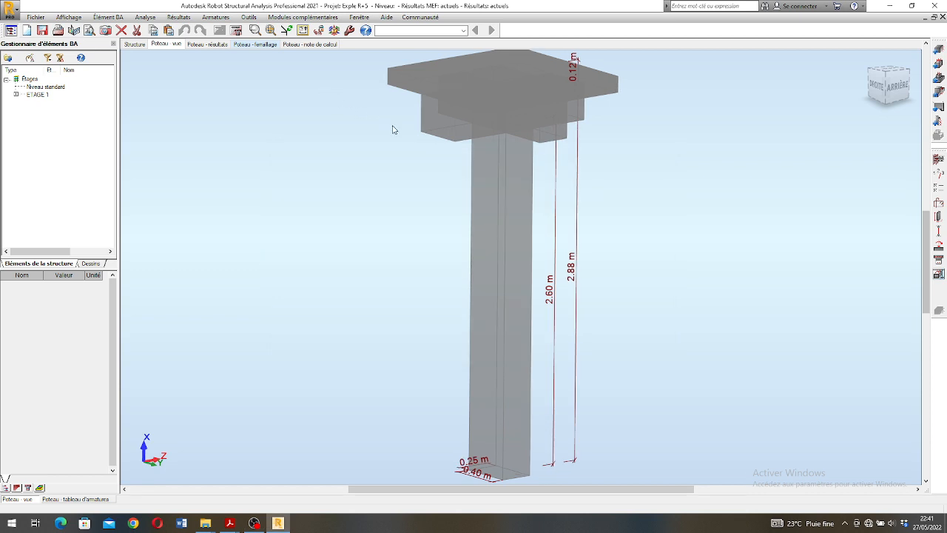
{"action": "left_click", "coordinate": [255, 31]}
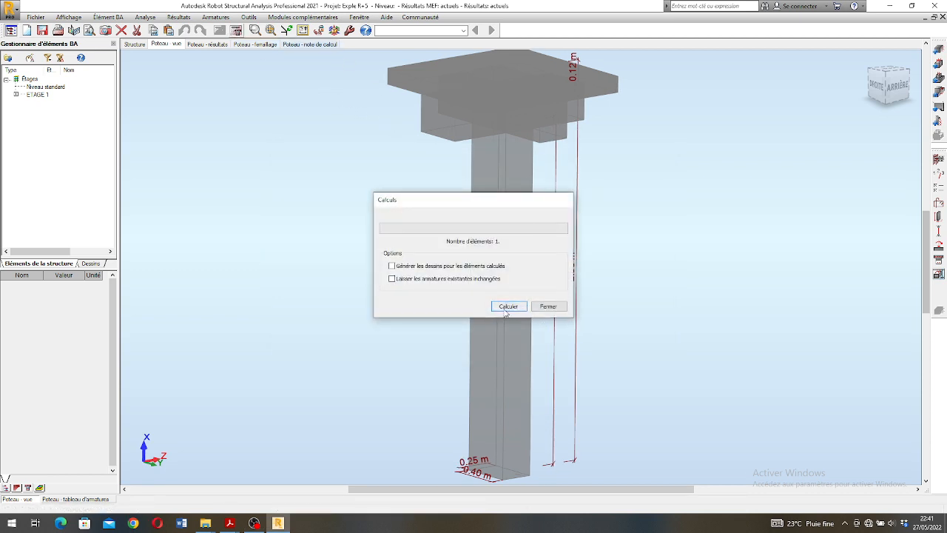
{"action": "left_click", "coordinate": [507, 305]}
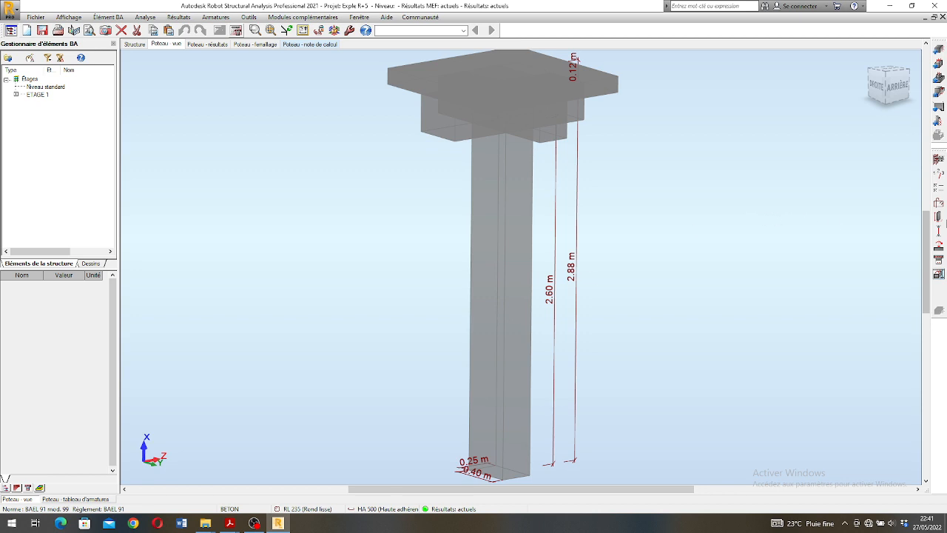
Recheck the main bar layout and the longitudinal steel diameters, and rerun the calculation of the 40x25 column
{"action": "left_click", "coordinate": [939, 205]}
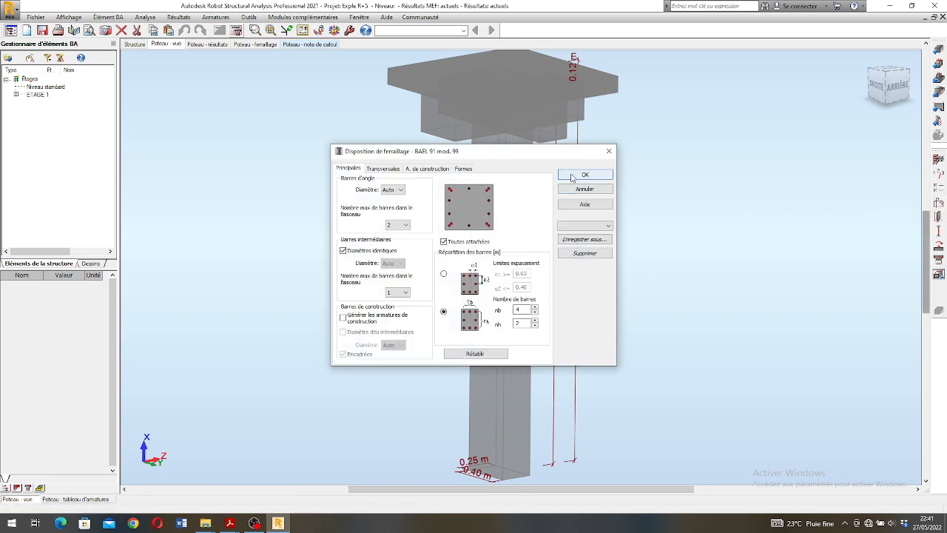
{"action": "left_click", "coordinate": [592, 188]}
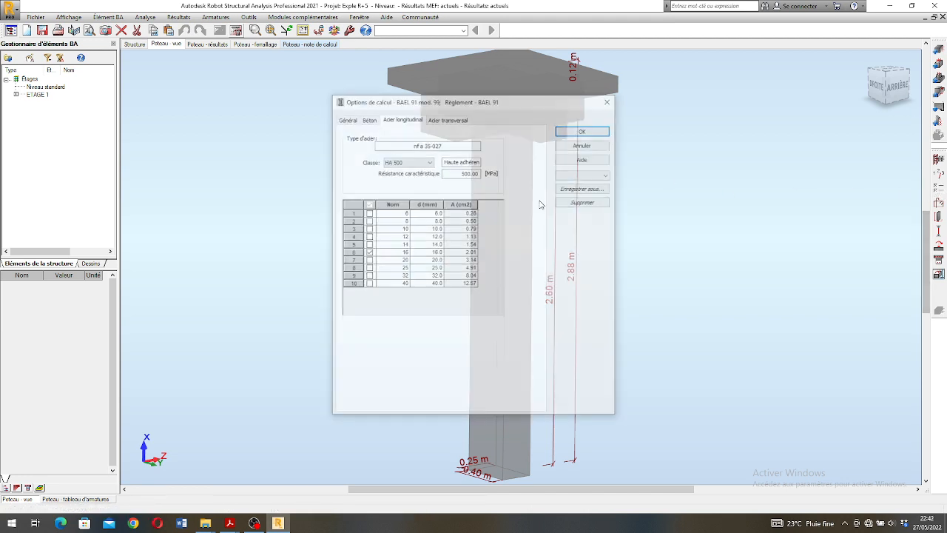
{"action": "left_click", "coordinate": [583, 130]}
{"action": "left_click", "coordinate": [236, 30]}
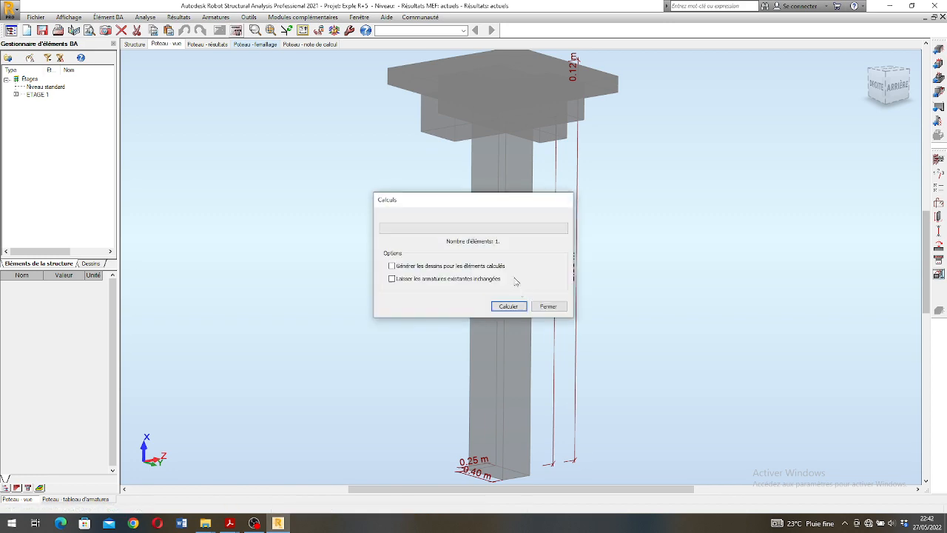
{"action": "left_click", "coordinate": [517, 305]}
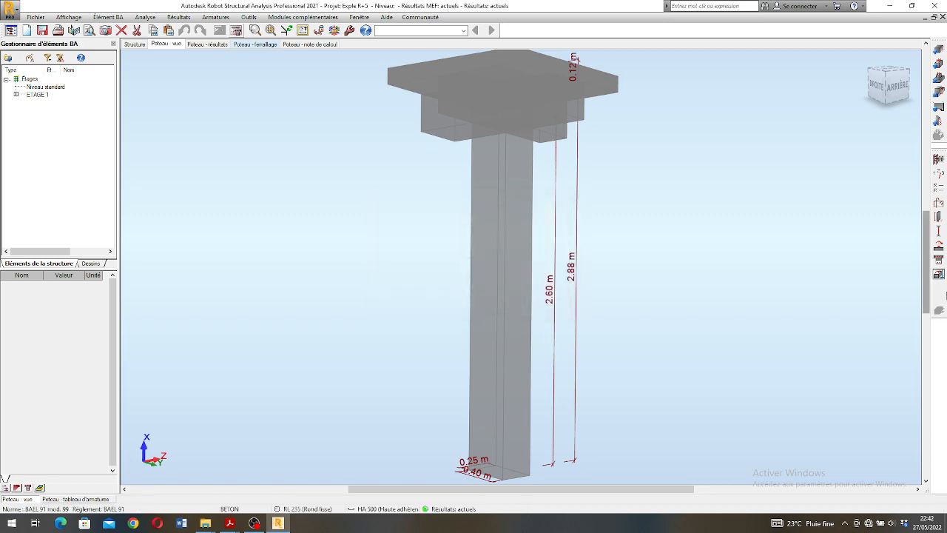
Generate the execution drawing of the 40x25 column, examine its section and bar schedule, and return to the column view
{"action": "left_click", "coordinate": [939, 275]}
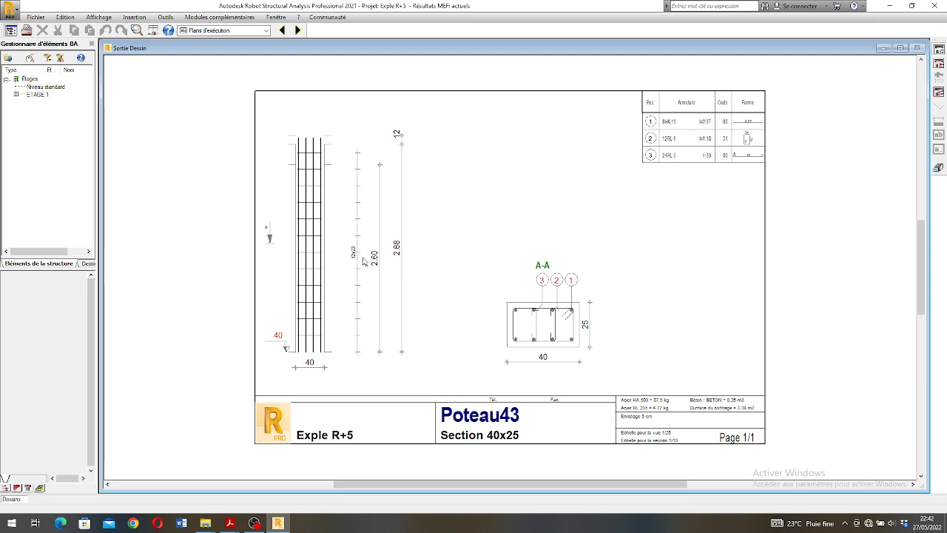
{"action": "scroll", "coordinate": [364, 261], "scroll_direction": "down", "scroll_amount": 1}
{"action": "scroll", "coordinate": [505, 359], "scroll_direction": "up", "scroll_amount": 1}
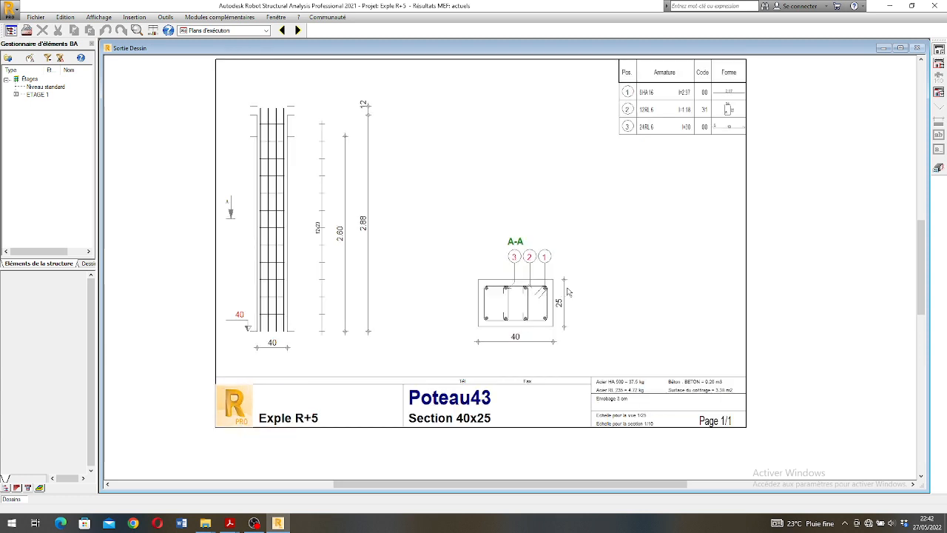
{"action": "left_click", "coordinate": [941, 166]}
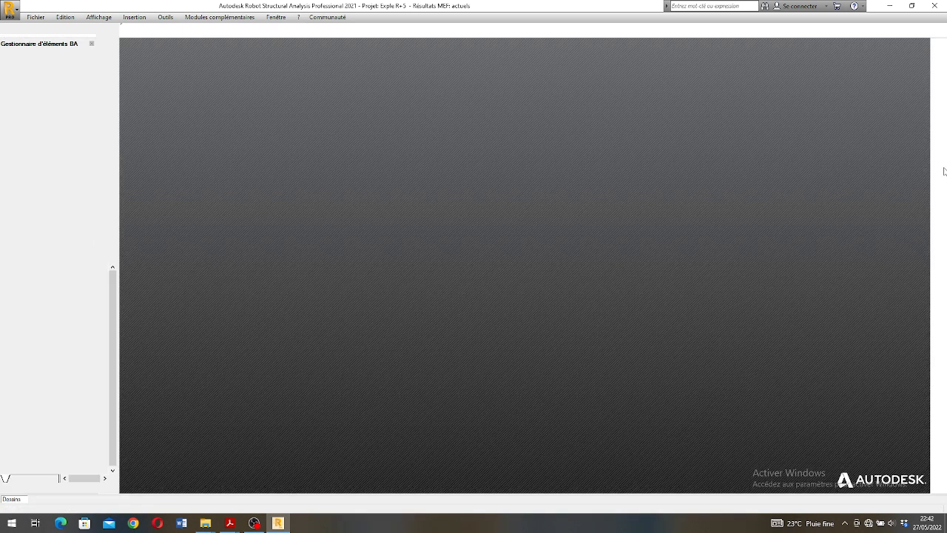
{"action": "scroll", "coordinate": [496, 256], "scroll_direction": "down", "scroll_amount": 2}
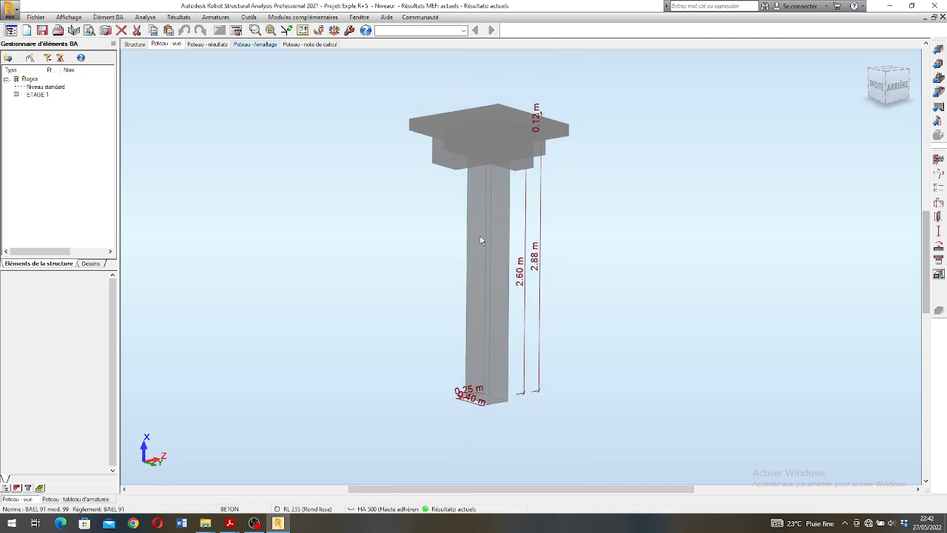
Examine the column's interaction diagram and safety coefficients, and inspect its reinforcement cage in a 3D rotated view
{"action": "left_click", "coordinate": [205, 45]}
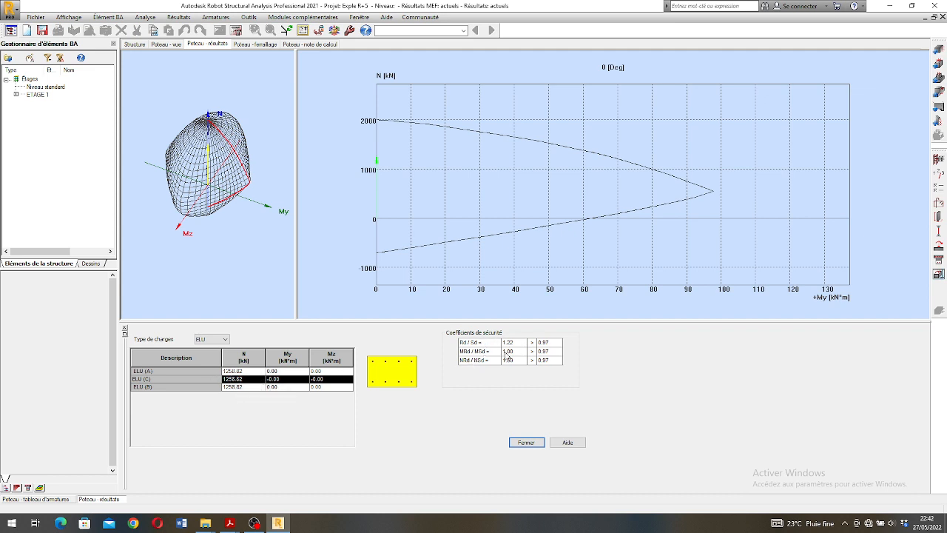
{"action": "left_click", "coordinate": [246, 44]}
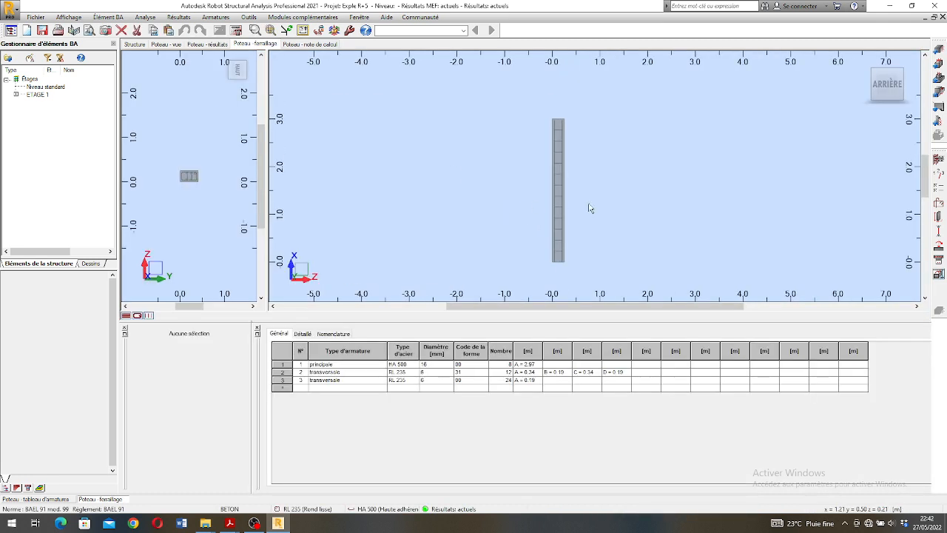
{"action": "right_click", "coordinate": [584, 214]}
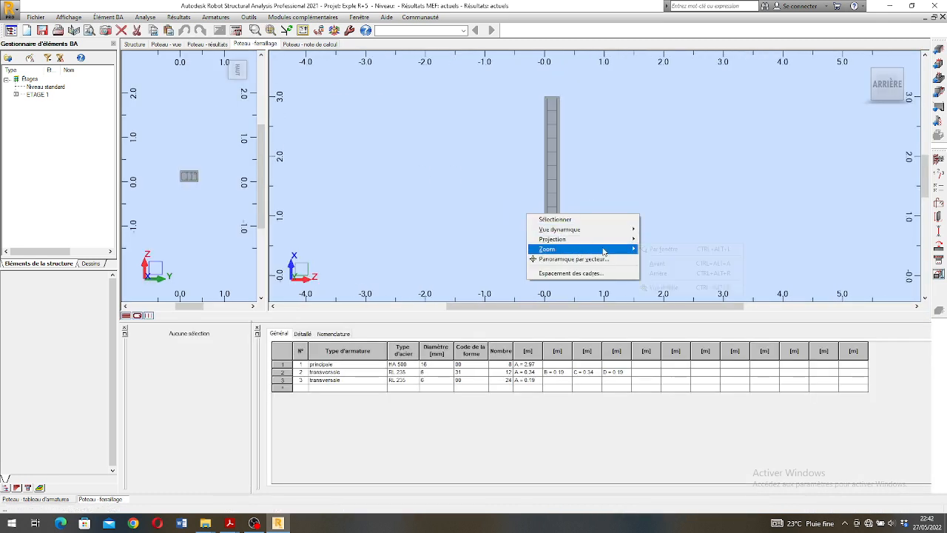
{"action": "mouse_move", "coordinate": [619, 231]}
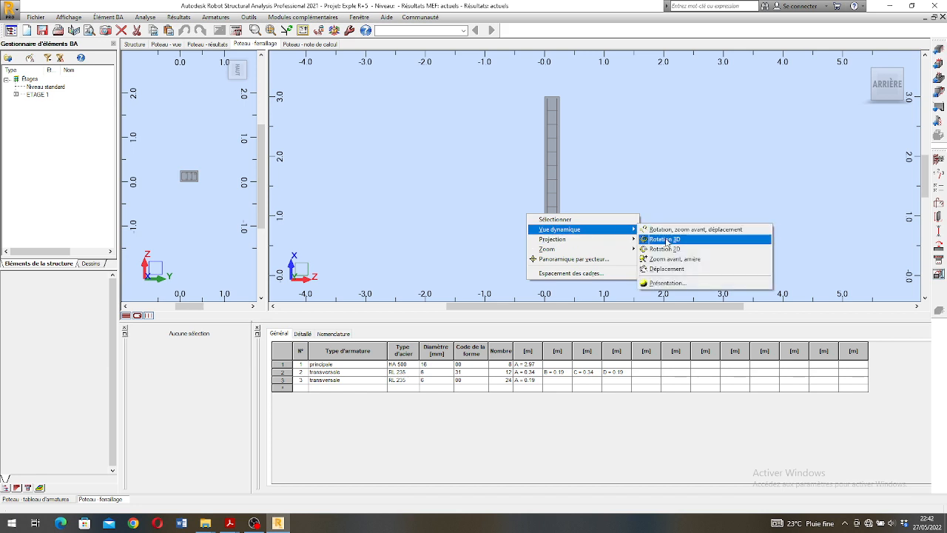
{"action": "left_click", "coordinate": [670, 239]}
{"action": "left_click_drag", "start_coordinate": [597, 214], "coordinate": [550, 184]}
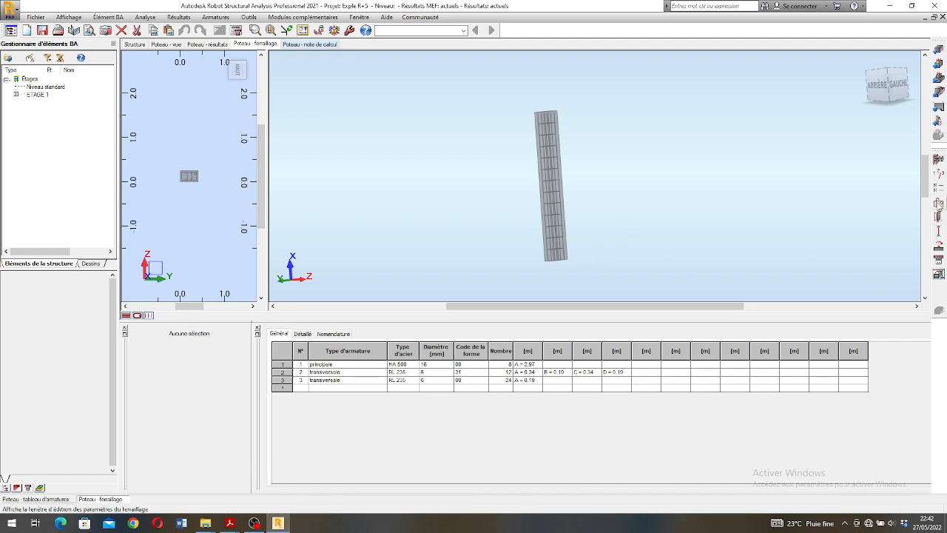
Set the connection to the upper column to Active in the reinforcement layout, with main bars and starter bars included
{"action": "left_click", "coordinate": [940, 204]}
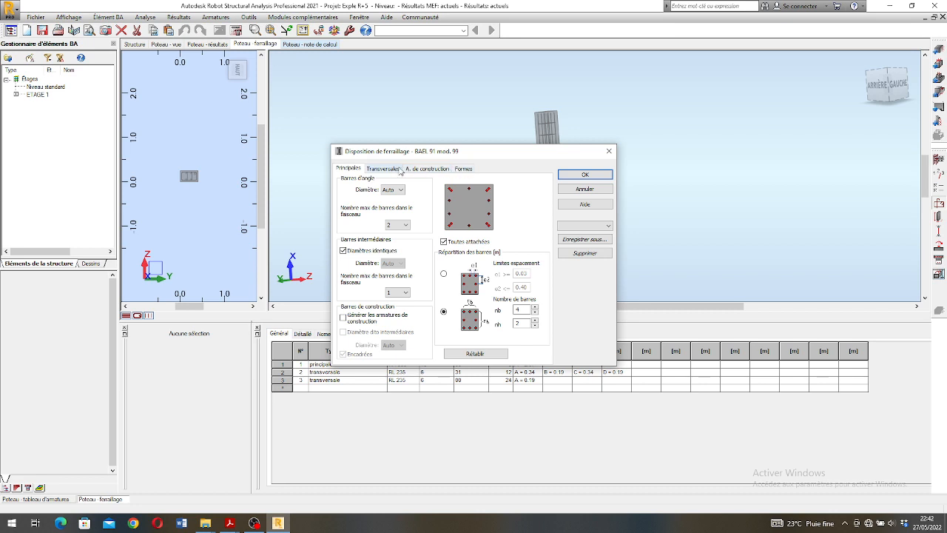
{"action": "left_click", "coordinate": [429, 169]}
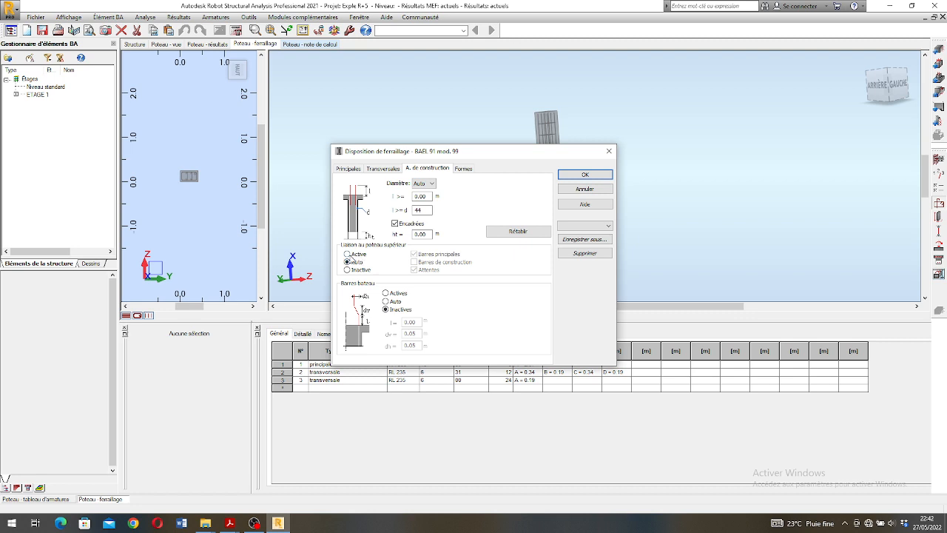
{"action": "left_click", "coordinate": [347, 254]}
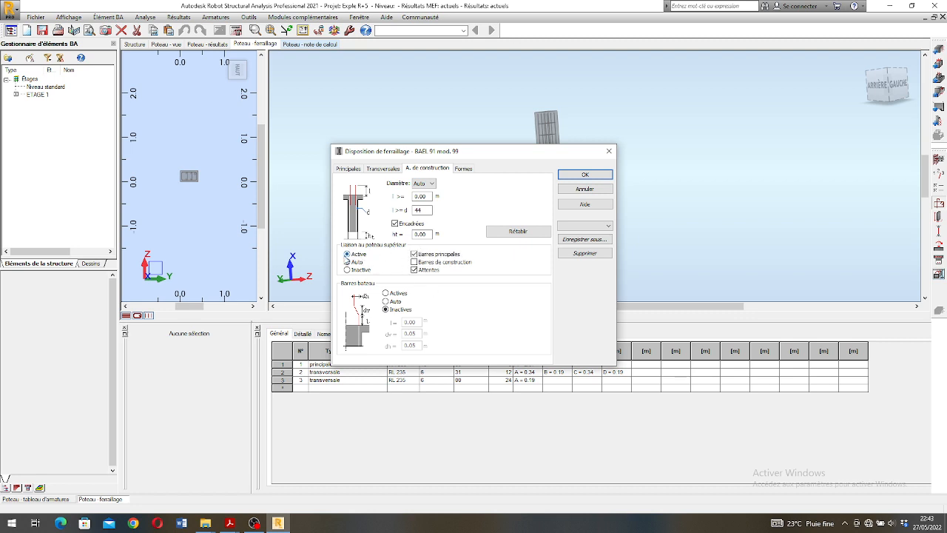
{"action": "left_click", "coordinate": [584, 174]}
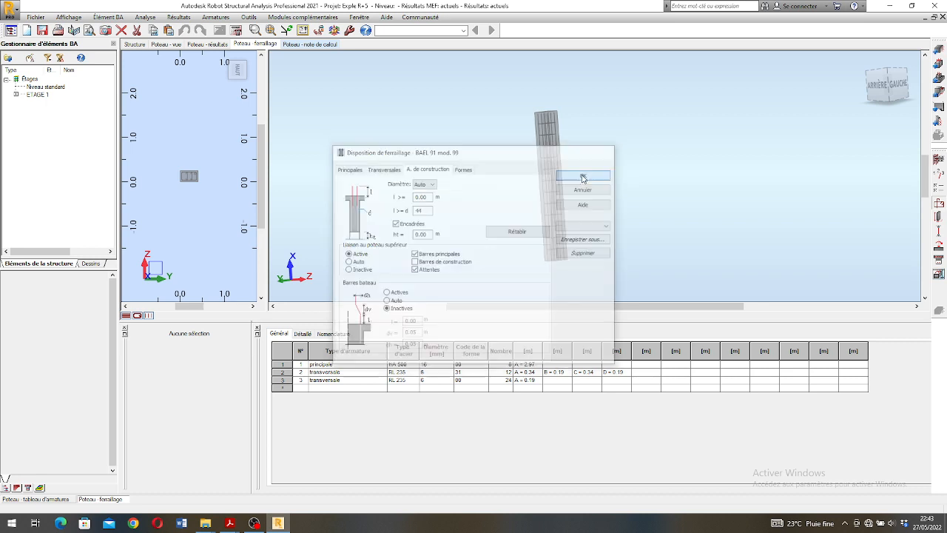
Recalculate the column's reinforcement and inspect the extended bars of the cage in a rotated 3D view
{"action": "left_click", "coordinate": [236, 30]}
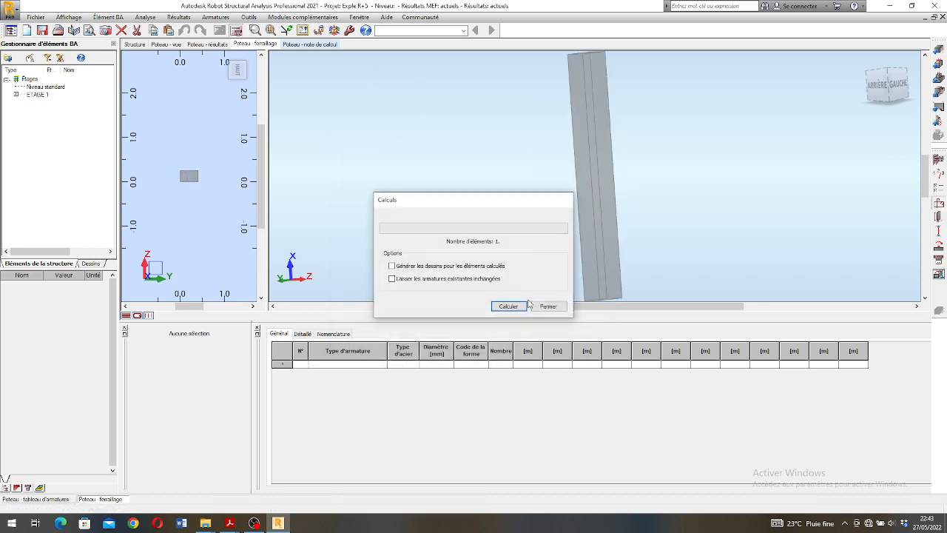
{"action": "scroll", "coordinate": [516, 229], "scroll_direction": "down", "scroll_amount": 3}
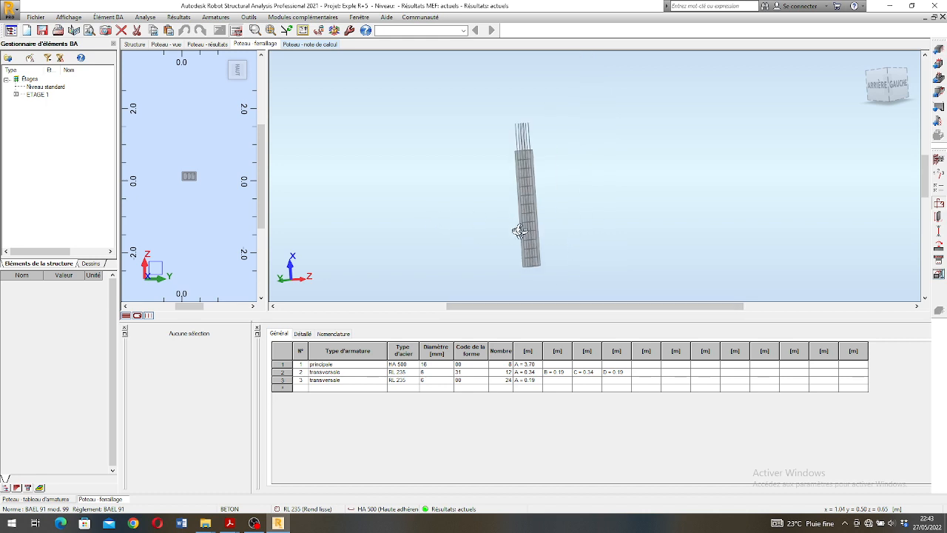
{"action": "middle_click_drag", "start_coordinate": [523, 245], "coordinate": [537, 197], "text": "shift"}
{"action": "left_click_drag", "start_coordinate": [507, 205], "coordinate": [501, 204]}
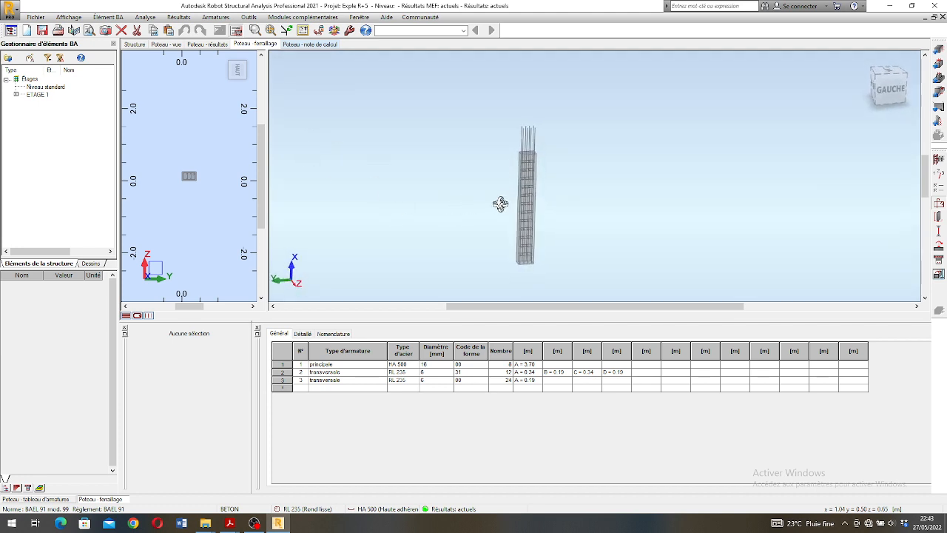
Open the column's calculation note, review the storey's level, cracking and fire resistance parameters, and accept them without changes
{"action": "left_click", "coordinate": [299, 44]}
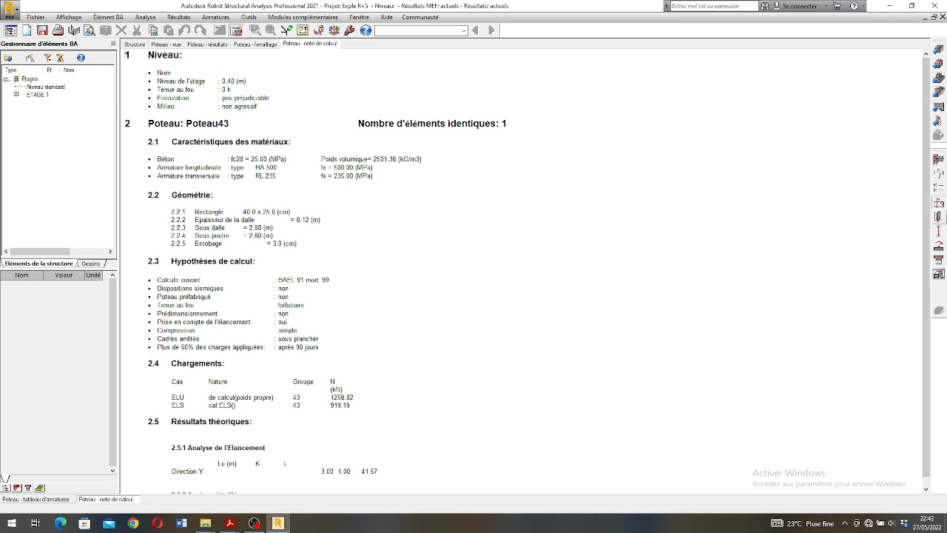
{"action": "left_click", "coordinate": [942, 178]}
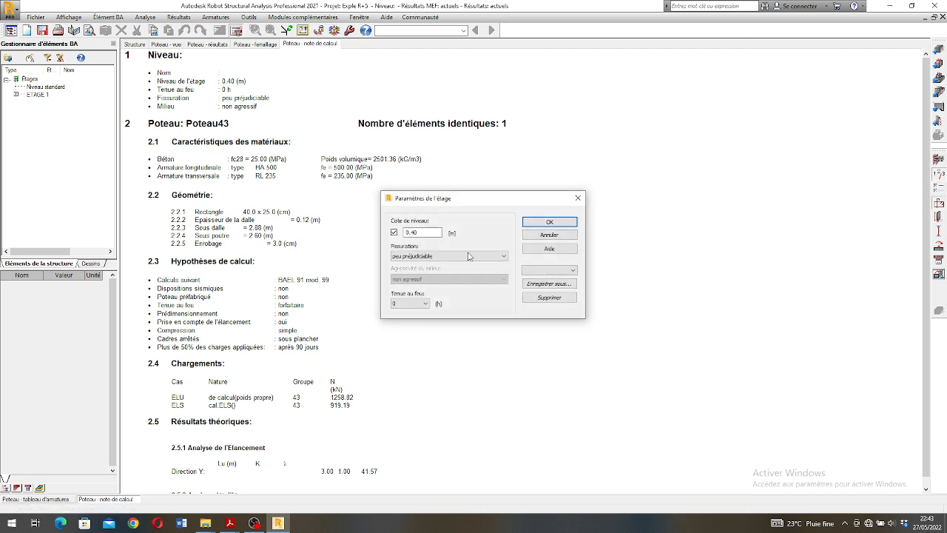
{"action": "left_click", "coordinate": [471, 256]}
{"action": "left_click", "coordinate": [425, 234]}
{"action": "left_click", "coordinate": [419, 305]}
{"action": "left_click", "coordinate": [418, 305]}
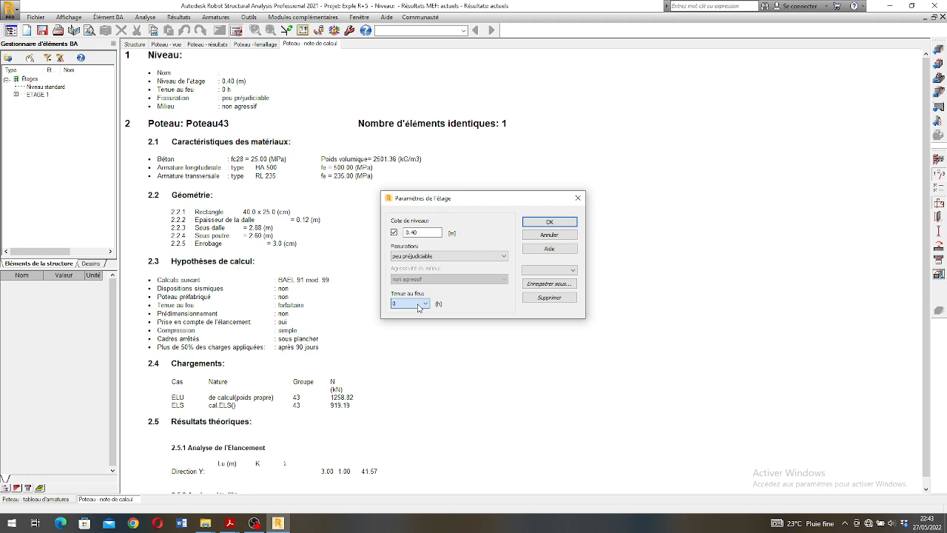
{"action": "left_click", "coordinate": [447, 258]}
{"action": "left_click", "coordinate": [453, 257]}
{"action": "left_click", "coordinate": [453, 257]}
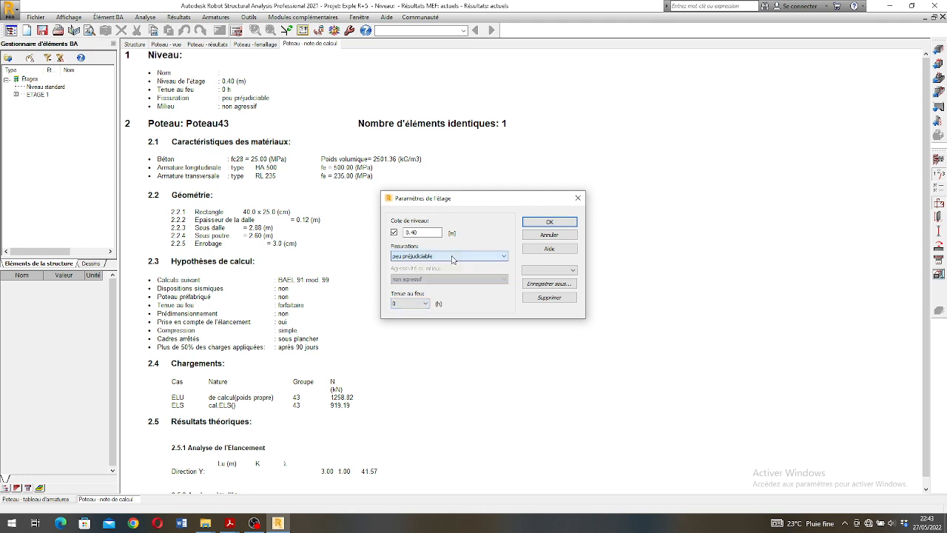
{"action": "left_click", "coordinate": [544, 223]}
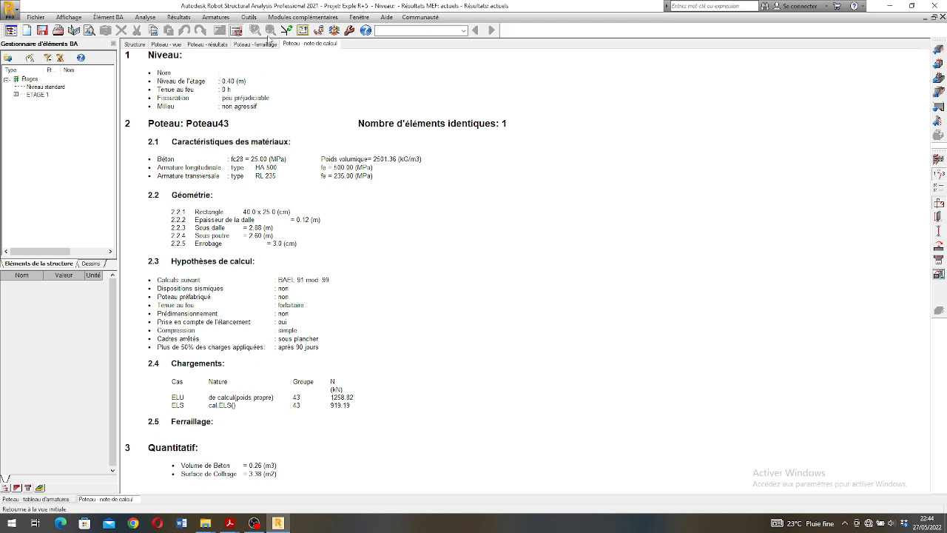
Rerun the column calculation and read through the calculation note's hypotheses, loads, theoretical results, reinforcement and quantities
{"action": "left_click", "coordinate": [255, 31]}
{"action": "left_click", "coordinate": [510, 307]}
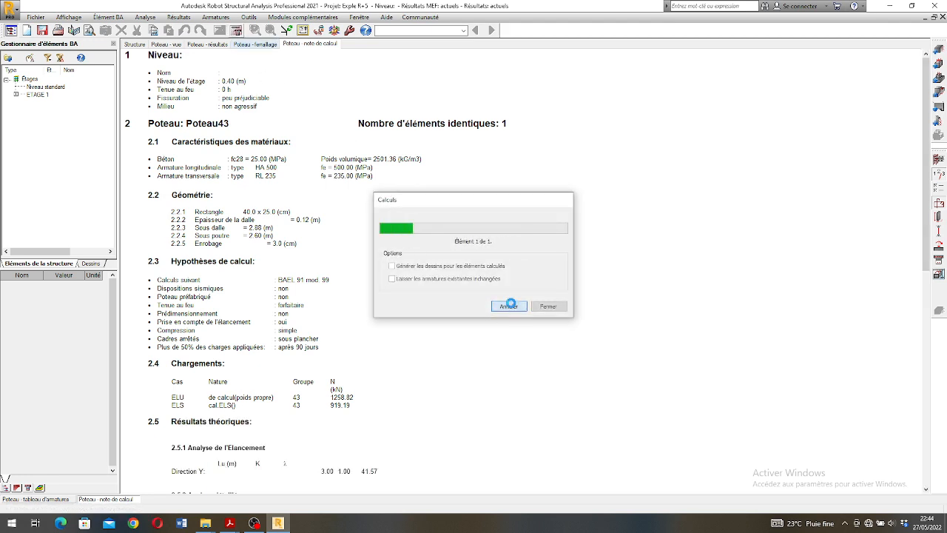
{"action": "scroll", "coordinate": [509, 305], "scroll_direction": "down", "scroll_amount": 15}
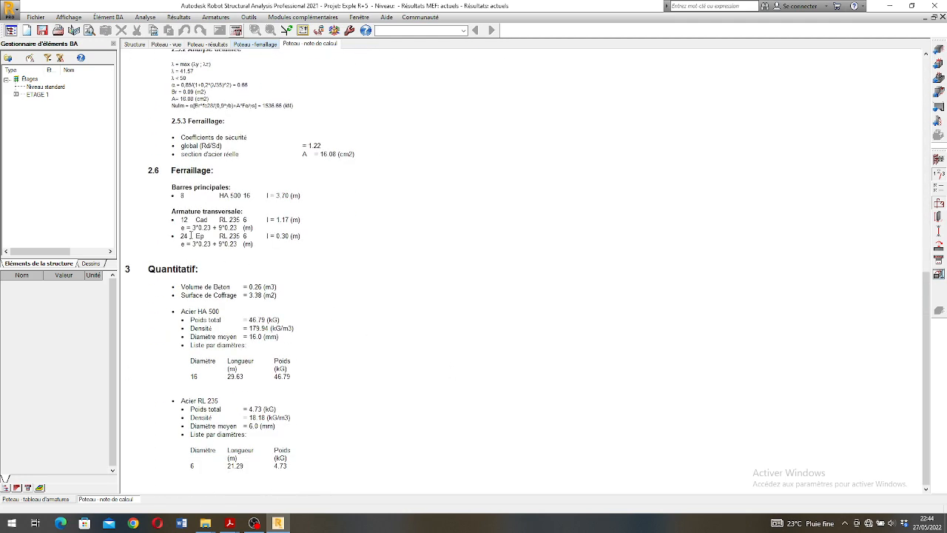
{"action": "scroll", "coordinate": [190, 235], "scroll_direction": "up", "scroll_amount": 5}
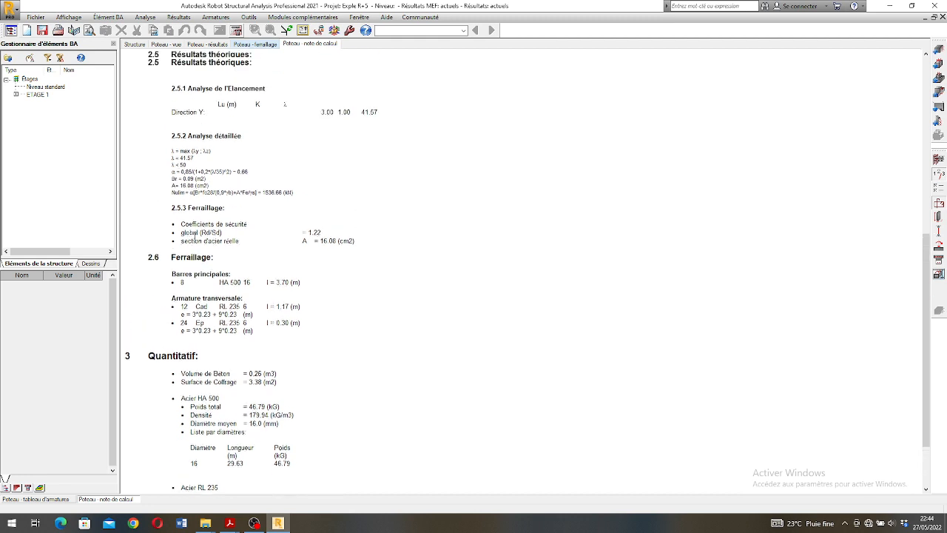
{"action": "scroll", "coordinate": [194, 238], "scroll_direction": "up", "scroll_amount": 1}
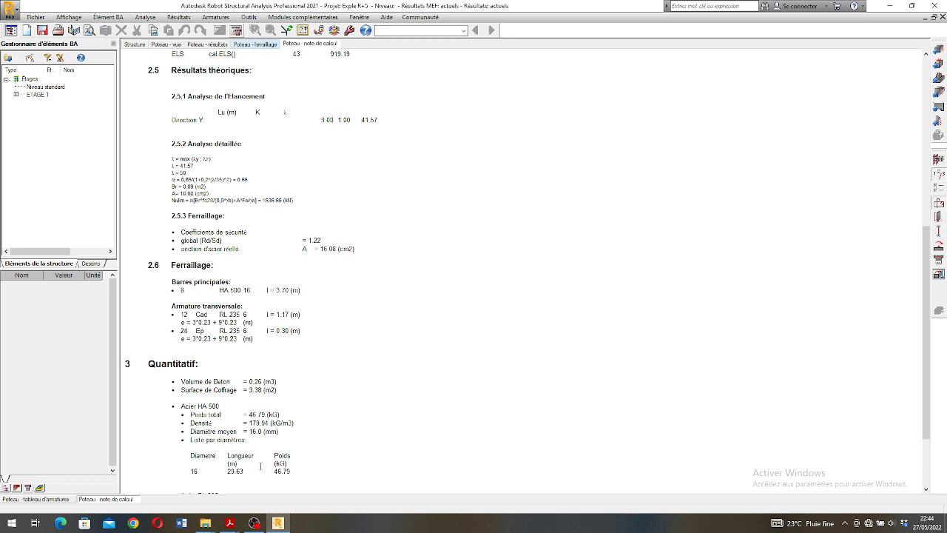
{"action": "scroll", "coordinate": [239, 364], "scroll_direction": "up", "scroll_amount": 10}
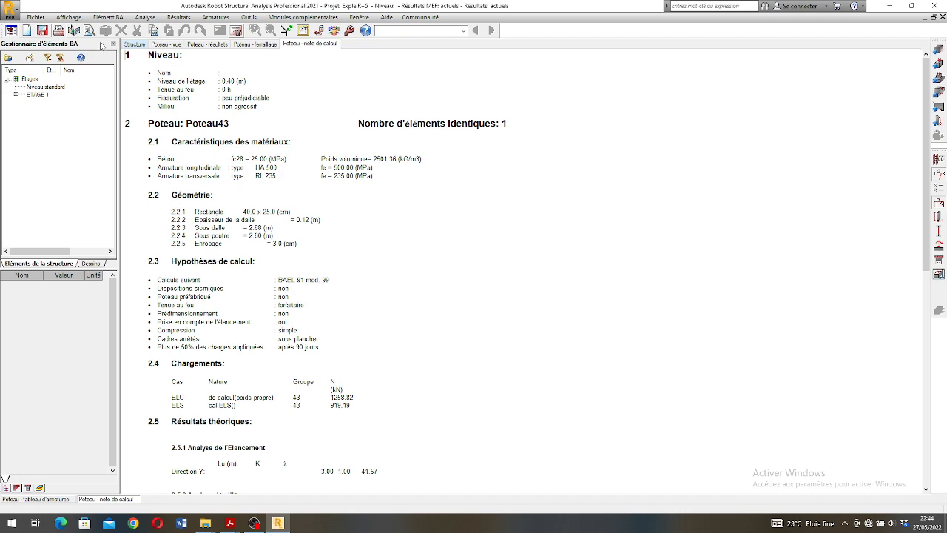
{"action": "scroll", "coordinate": [375, 170], "scroll_direction": "down", "scroll_amount": 1}
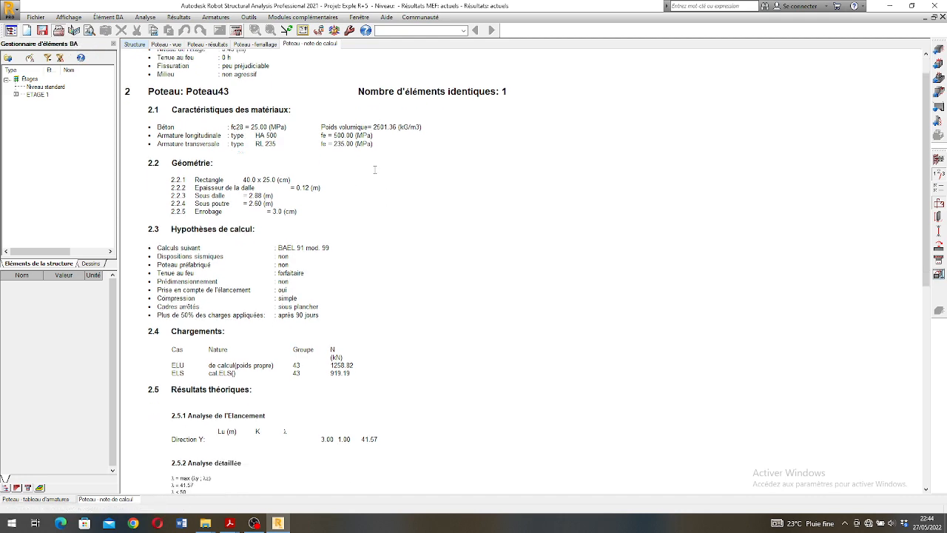
{"action": "scroll", "coordinate": [375, 170], "scroll_direction": "down", "scroll_amount": 4}
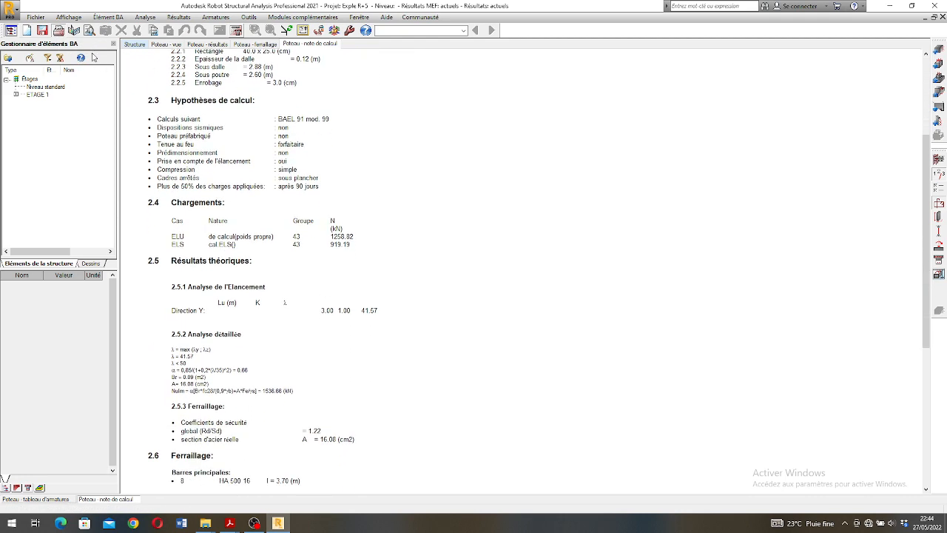
Save the calculation note to the desktop as a Rich Text Format file named Note de calcul poteau RDC
{"action": "left_click", "coordinate": [37, 18]}
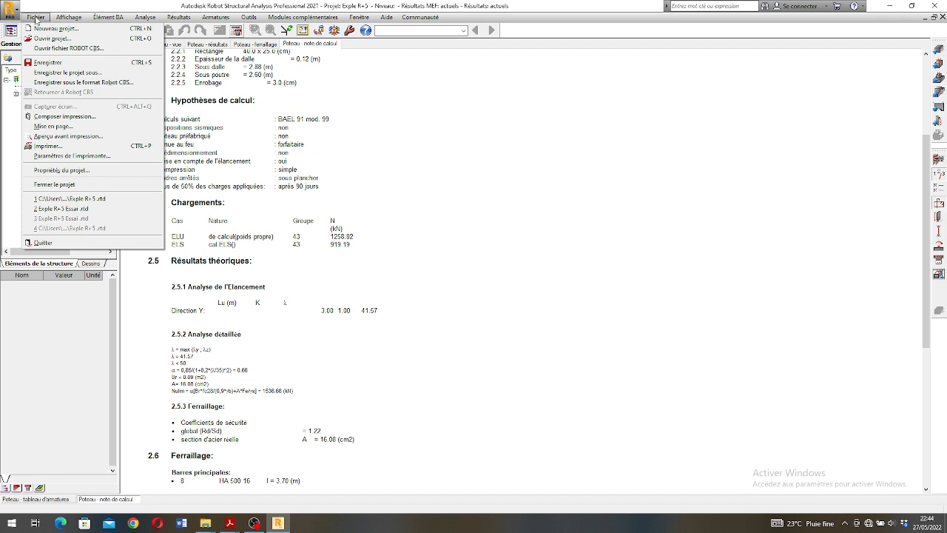
{"action": "left_click", "coordinate": [84, 73]}
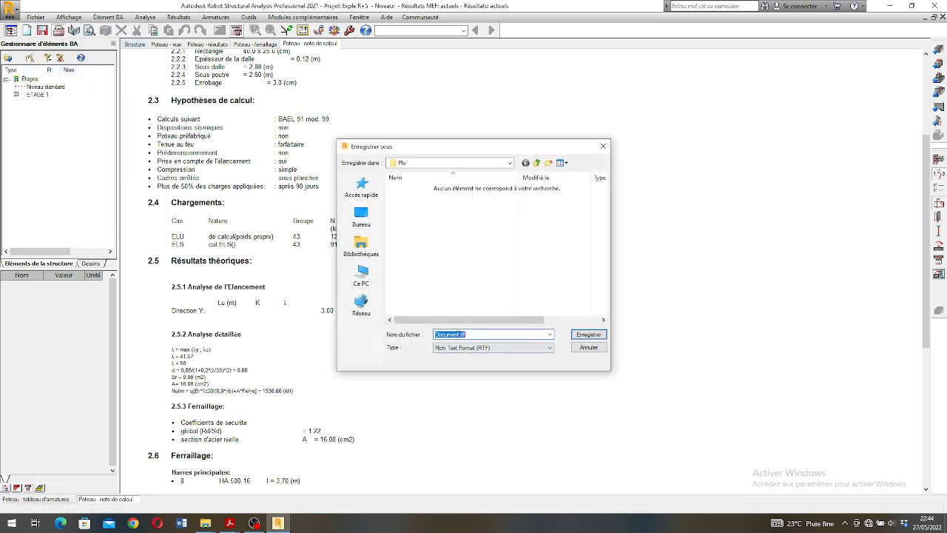
{"action": "left_click_drag", "start_coordinate": [460, 334], "coordinate": [431, 335]}
{"action": "type", "text": "Note de calcul "}
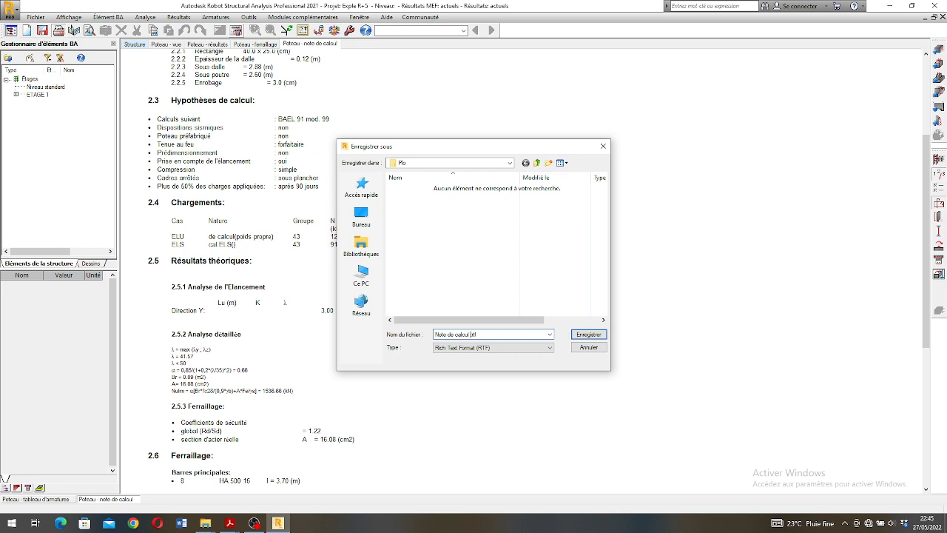
{"action": "type", "text": "poteau RDC"}
{"action": "left_click", "coordinate": [361, 216]}
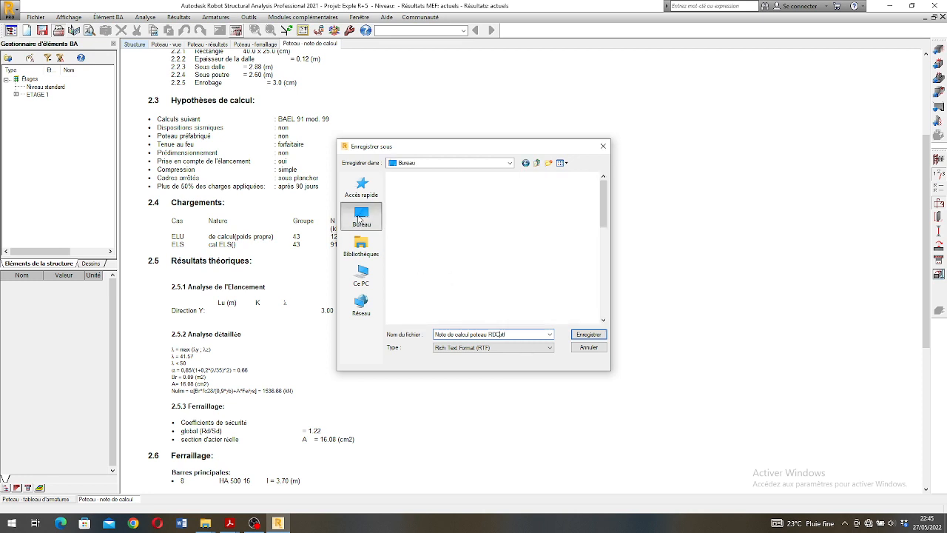
{"action": "left_click", "coordinate": [588, 347]}
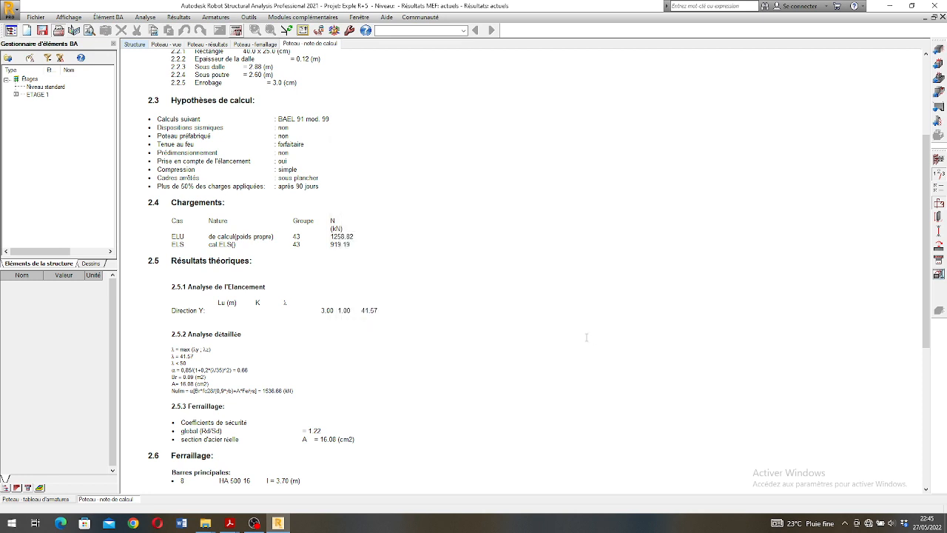
Open Note de calcul poteau RDC from the desktop in Word, read through its pages and close it
{"action": "left_click", "coordinate": [889, 5]}
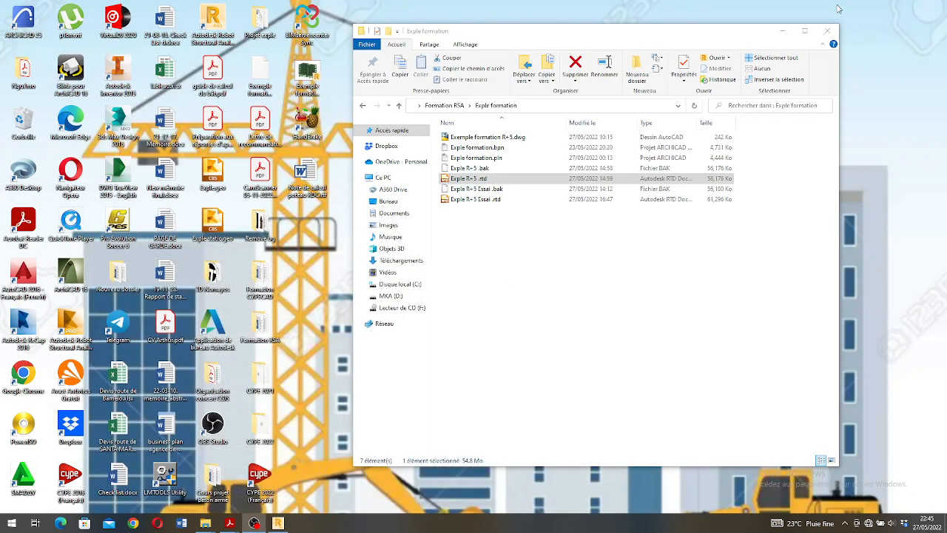
{"action": "left_click", "coordinate": [783, 32]}
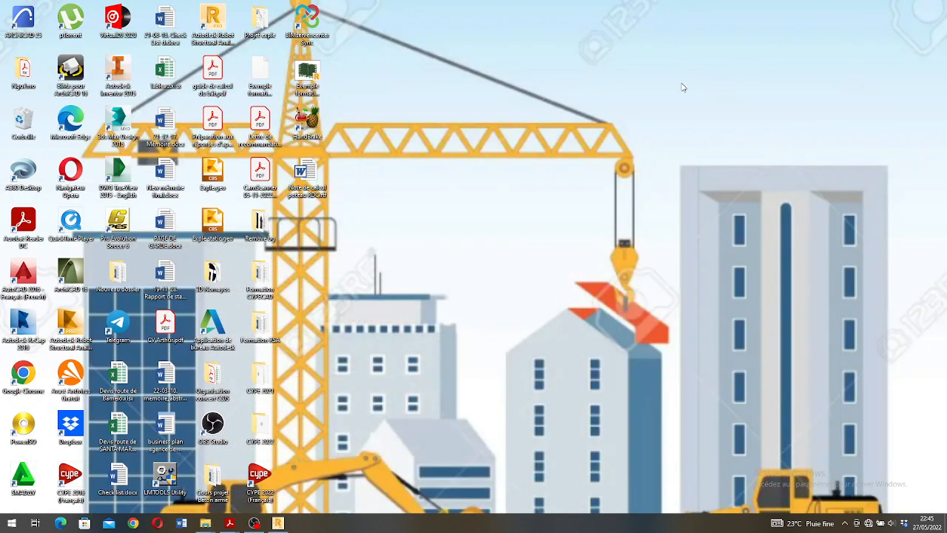
{"action": "double_click", "coordinate": [312, 184]}
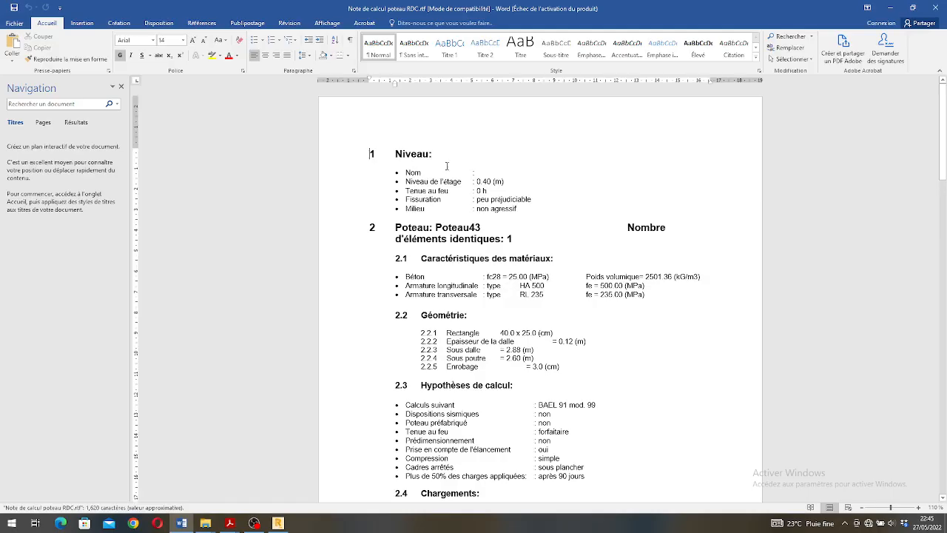
{"action": "left_click", "coordinate": [598, 144]}
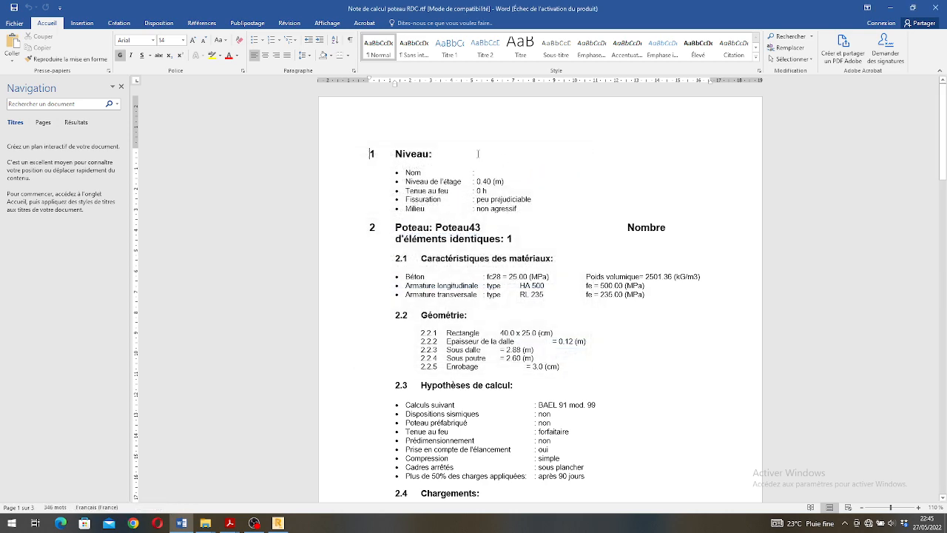
{"action": "scroll", "coordinate": [478, 154], "scroll_direction": "down", "scroll_amount": 18}
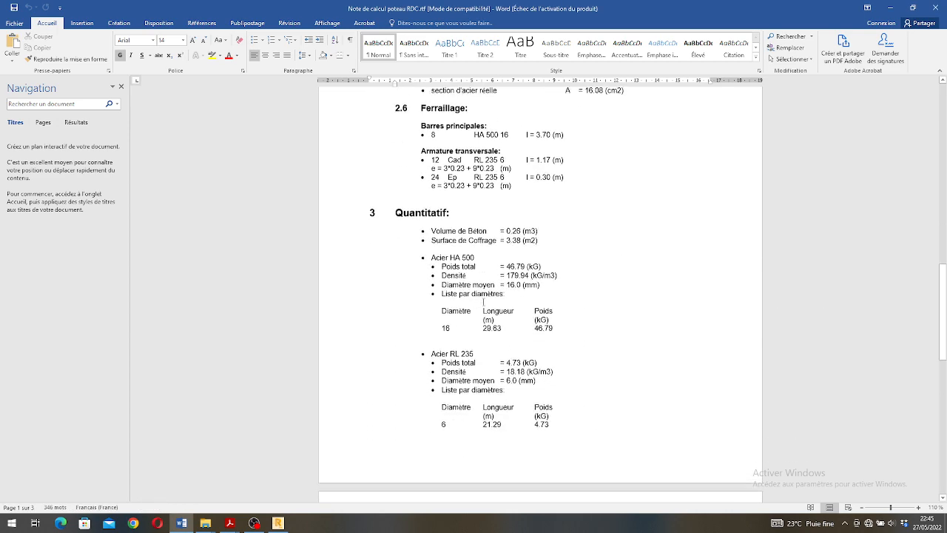
{"action": "scroll", "coordinate": [484, 301], "scroll_direction": "down", "scroll_amount": 15}
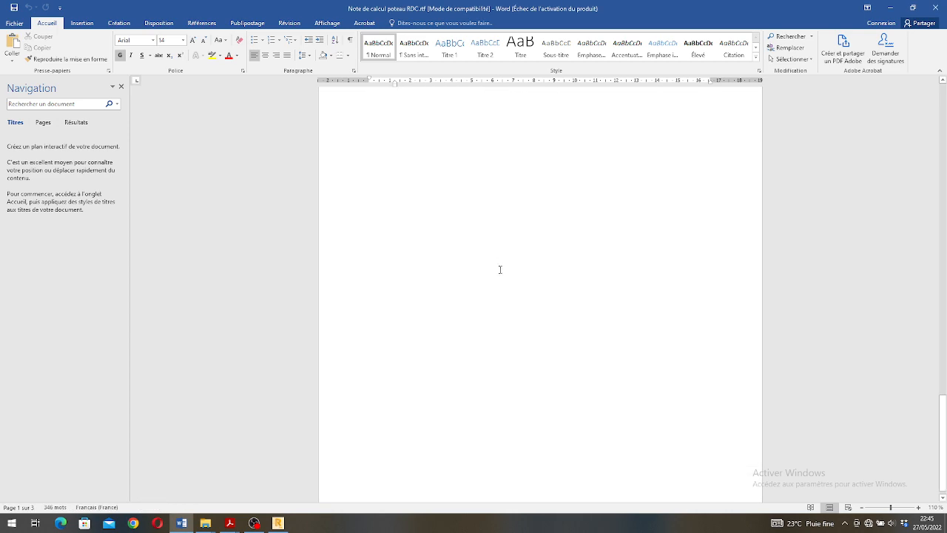
{"action": "scroll", "coordinate": [500, 269], "scroll_direction": "up", "scroll_amount": 15}
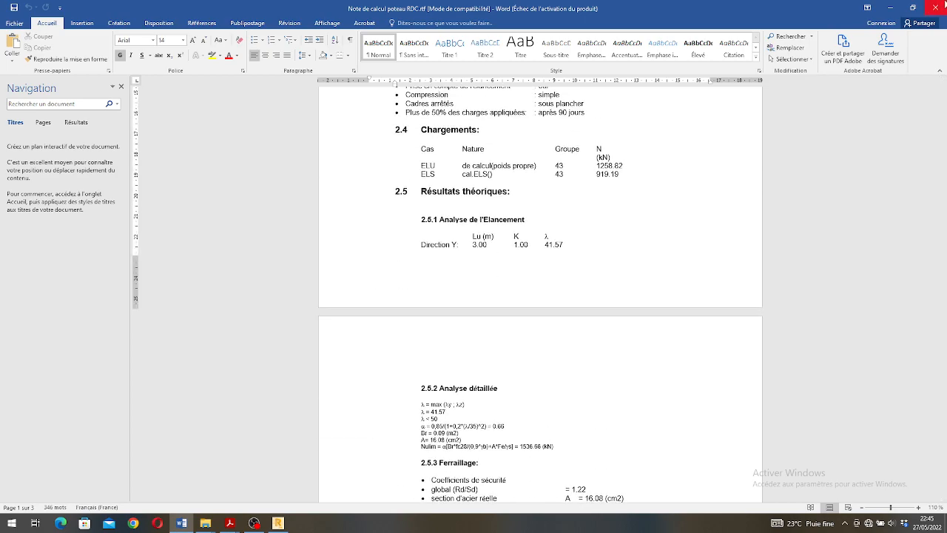
{"action": "left_click", "coordinate": [944, 4]}
Switch back to Robot Structural Analysis, skim the calculation note and display the column's 3D geometry view
{"action": "left_click", "coordinate": [283, 523]}
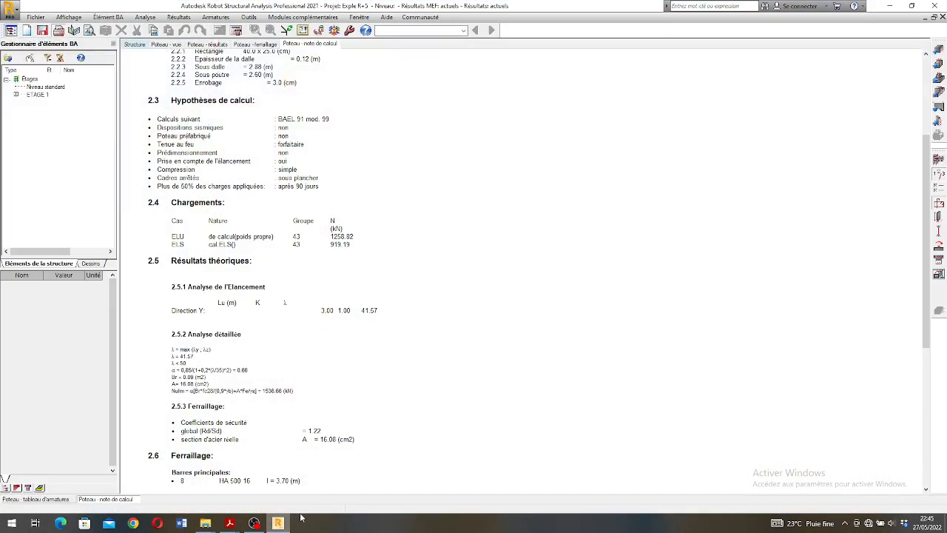
{"action": "scroll", "coordinate": [271, 215], "scroll_direction": "down", "scroll_amount": 2}
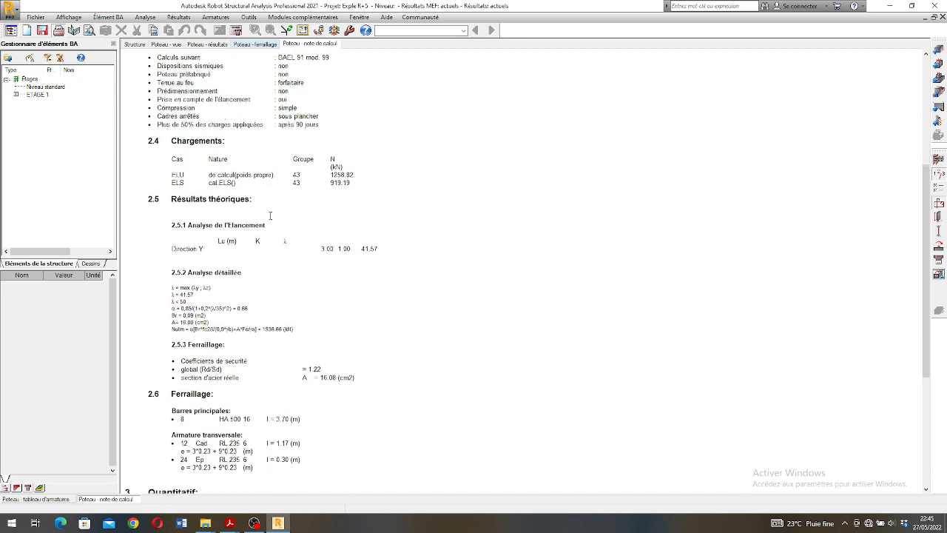
{"action": "scroll", "coordinate": [271, 215], "scroll_direction": "up", "scroll_amount": 7}
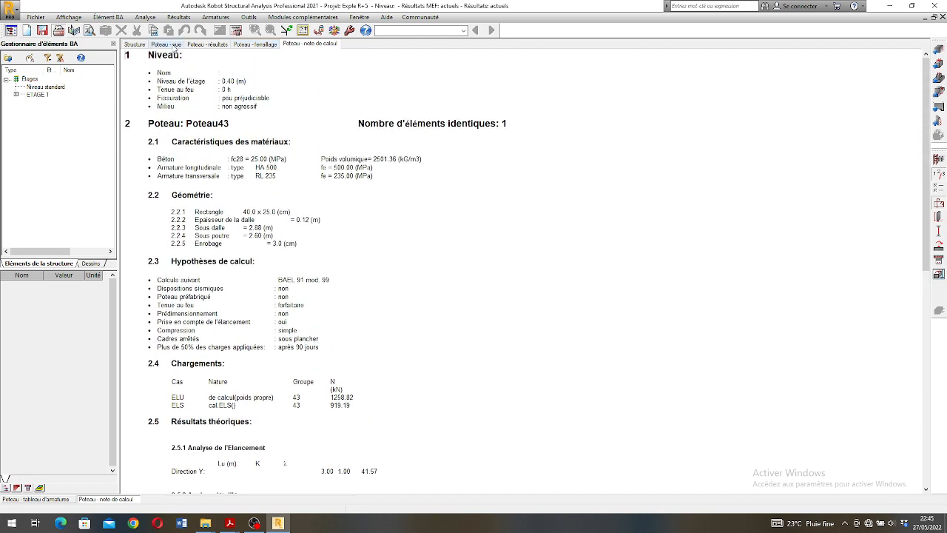
{"action": "left_click", "coordinate": [173, 45]}
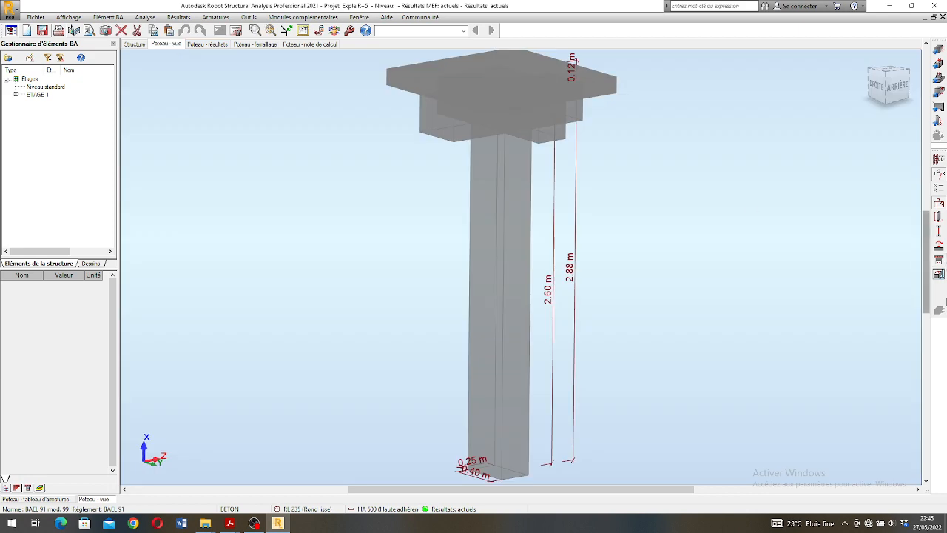
Generate the column's execution plan, examine its elevation, section A-A, bar table and title block, and return to the column view
{"action": "left_click", "coordinate": [939, 275]}
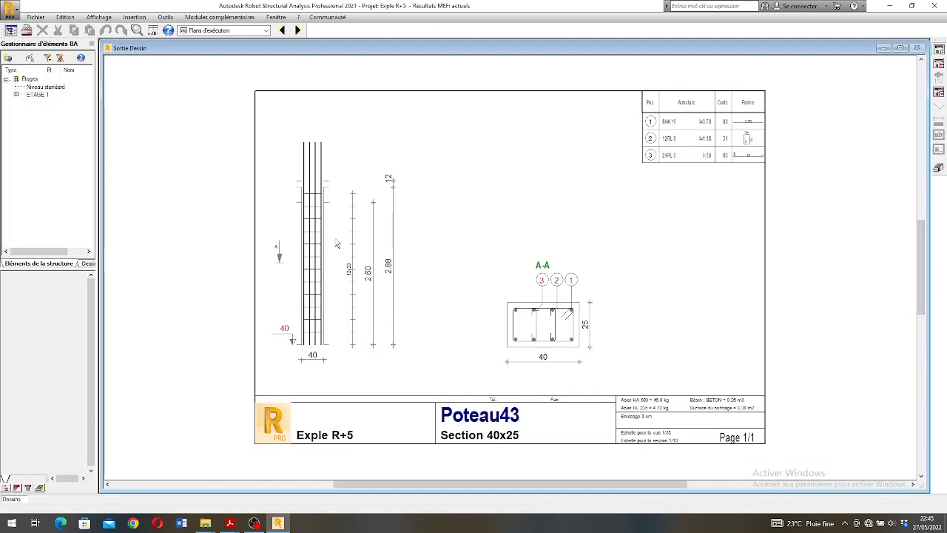
{"action": "scroll", "coordinate": [335, 239], "scroll_direction": "down", "scroll_amount": 1}
{"action": "scroll", "coordinate": [463, 268], "scroll_direction": "up", "scroll_amount": 1}
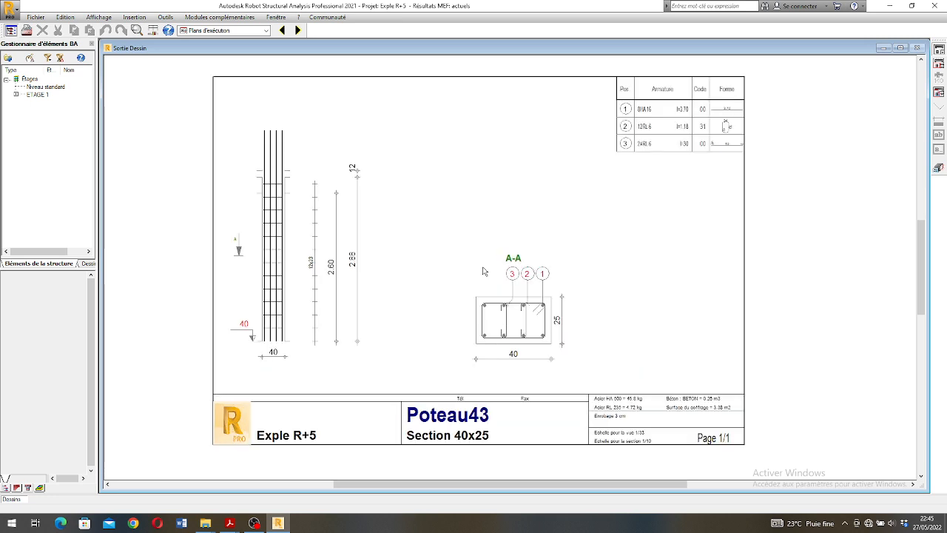
{"action": "scroll", "coordinate": [483, 272], "scroll_direction": "up", "scroll_amount": 1}
{"action": "scroll", "coordinate": [425, 265], "scroll_direction": "down", "scroll_amount": 2}
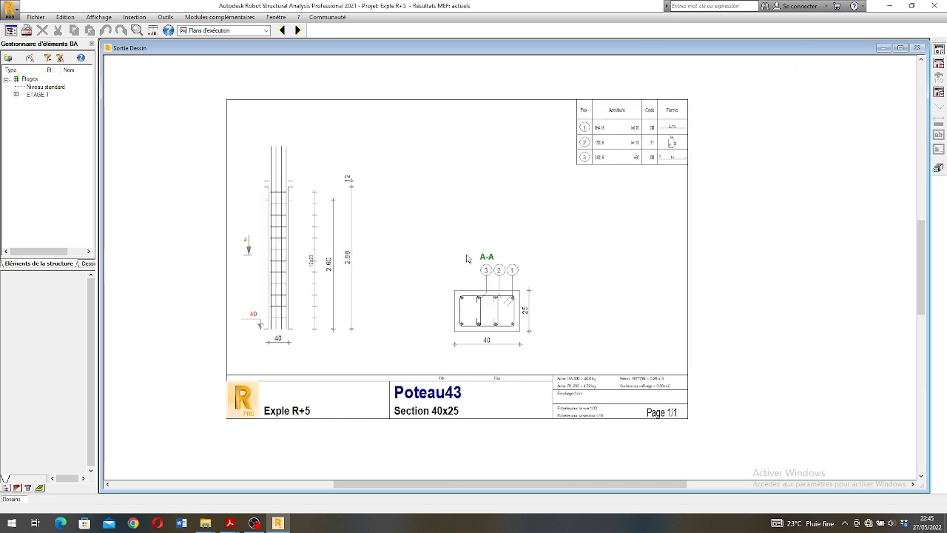
{"action": "scroll", "coordinate": [467, 258], "scroll_direction": "up", "scroll_amount": 1}
{"action": "scroll", "coordinate": [332, 260], "scroll_direction": "down", "scroll_amount": 1}
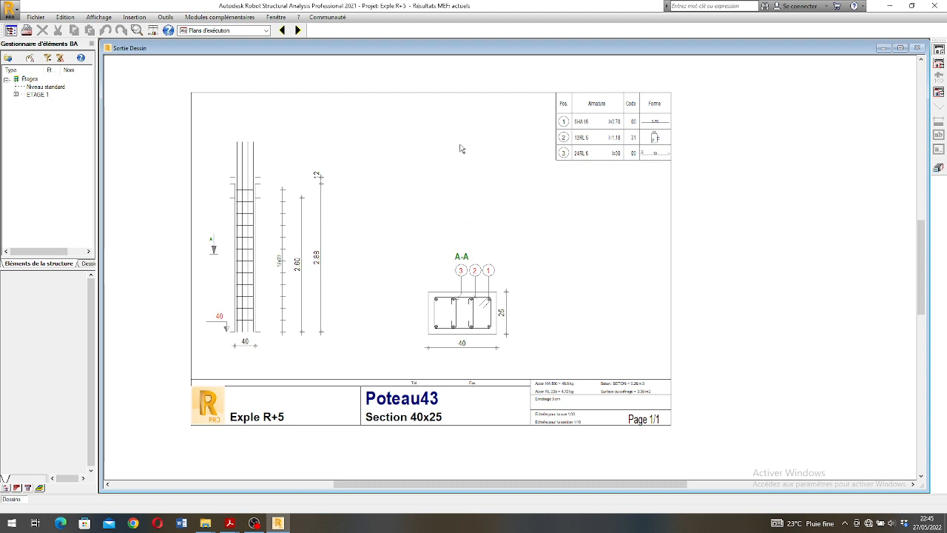
{"action": "left_click", "coordinate": [939, 166]}
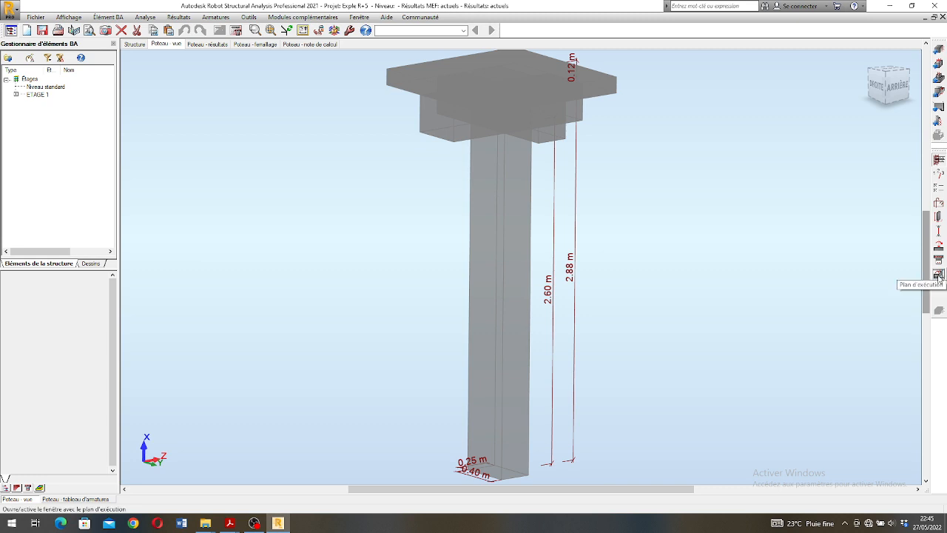
{"action": "left_click", "coordinate": [938, 276]}
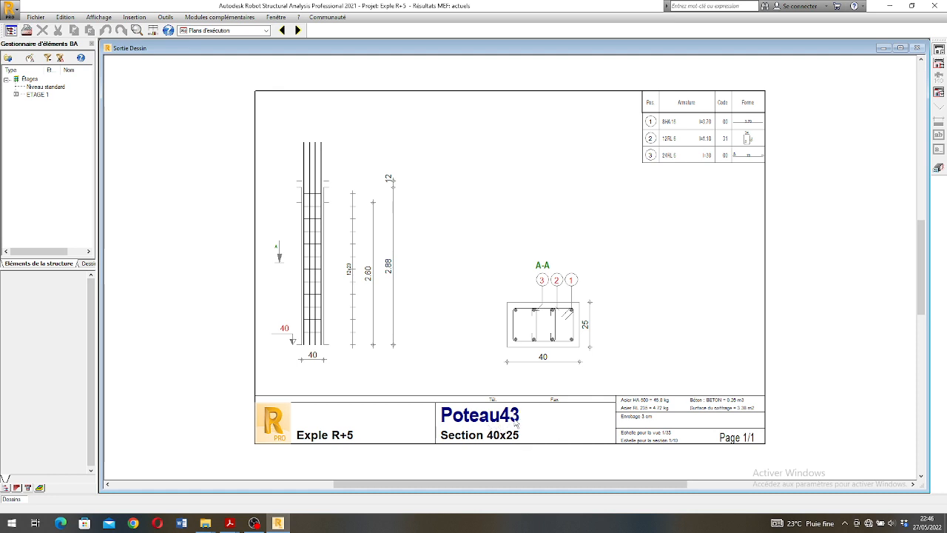
{"action": "left_click", "coordinate": [939, 168]}
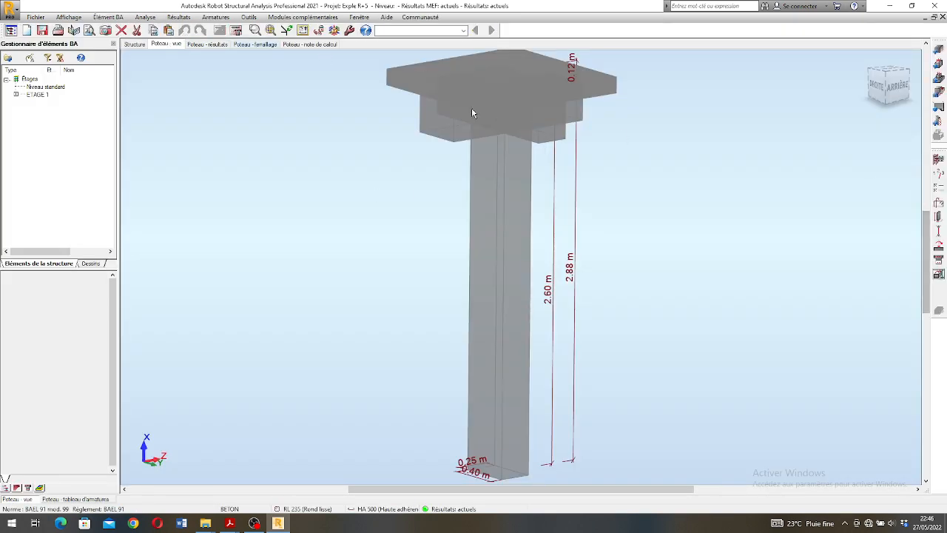
Rename the column element Poteau43 under ETAGE 1 as Poteau RDC
{"action": "left_click", "coordinate": [38, 95]}
{"action": "double_click", "coordinate": [40, 95]}
{"action": "left_click", "coordinate": [76, 103]}
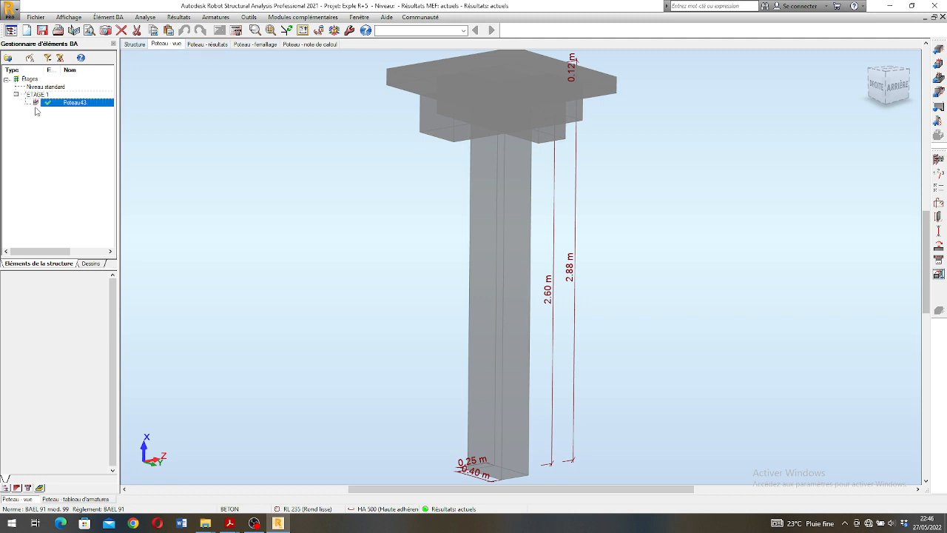
{"action": "left_click", "coordinate": [80, 104]}
{"action": "right_click", "coordinate": [81, 105]}
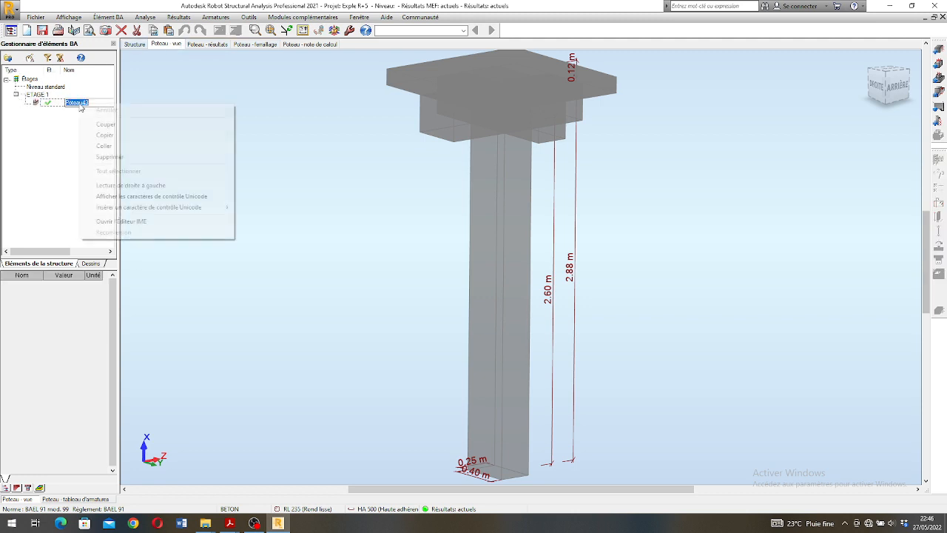
{"action": "left_click", "coordinate": [94, 102]}
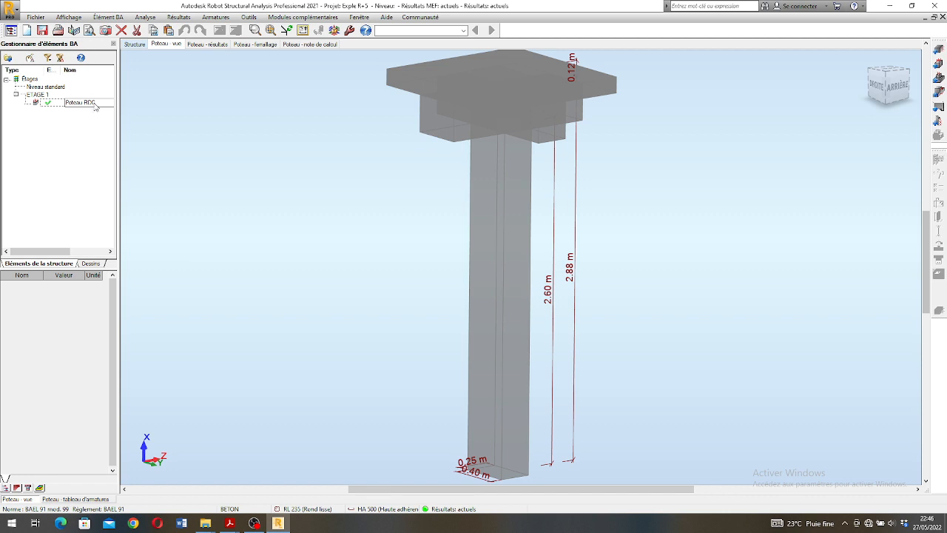
{"action": "key", "text": "Return"}
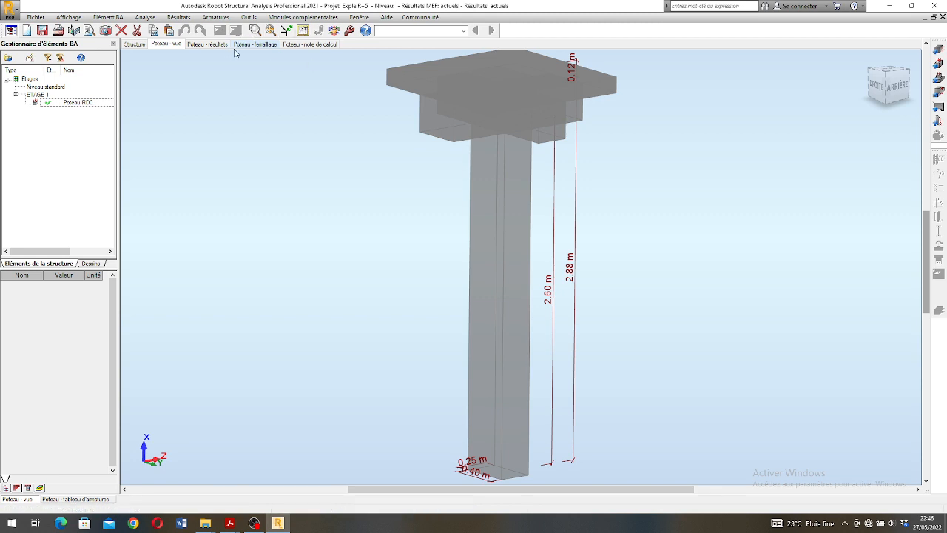
Review the whole structure, the column's geometry, its 3D reinforcement cage and its interaction results, ending on the geometry view
{"action": "left_click", "coordinate": [137, 45]}
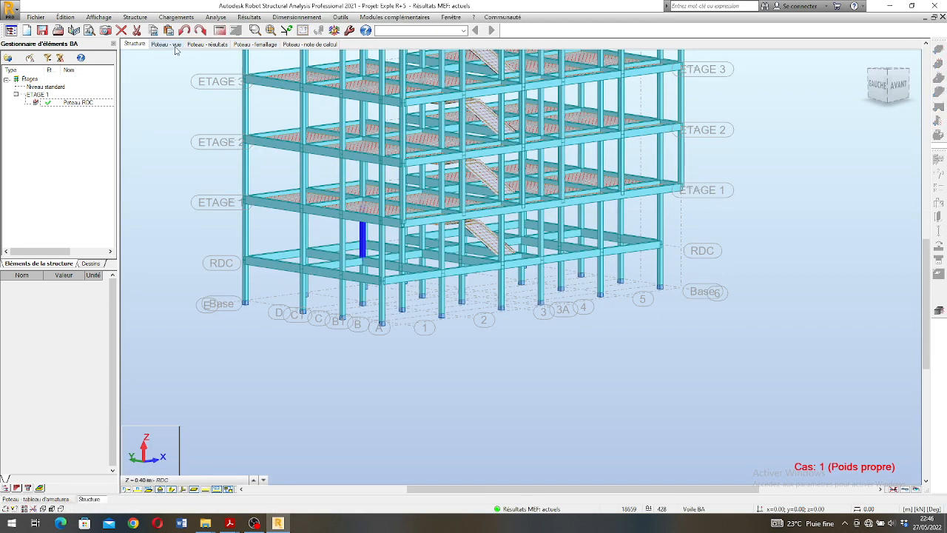
{"action": "left_click", "coordinate": [171, 46]}
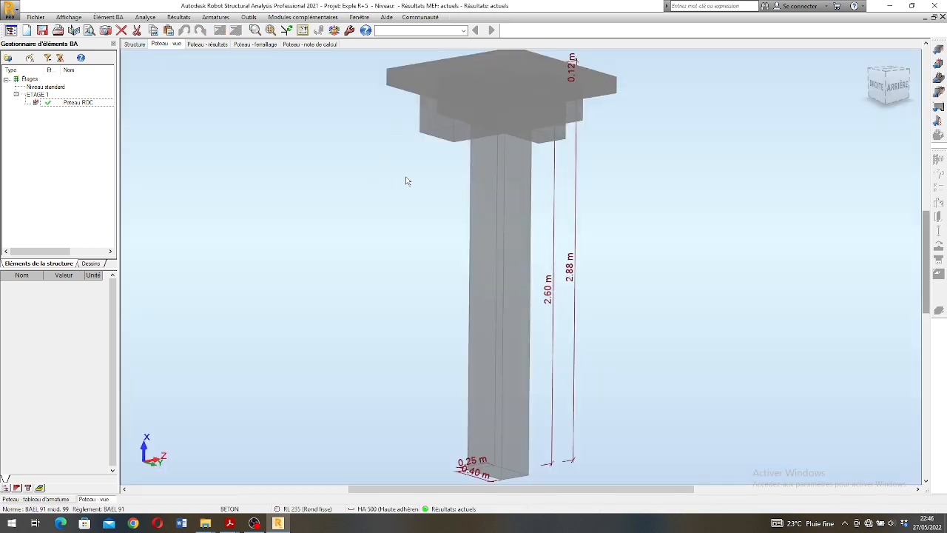
{"action": "scroll", "coordinate": [406, 180], "scroll_direction": "down", "scroll_amount": 3}
{"action": "left_click", "coordinate": [254, 45]}
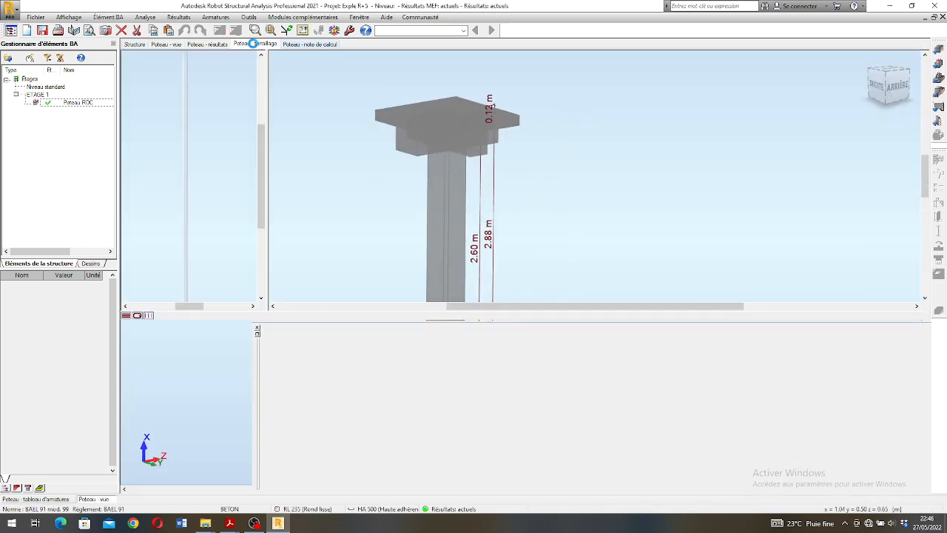
{"action": "scroll", "coordinate": [607, 204], "scroll_direction": "down", "scroll_amount": 1}
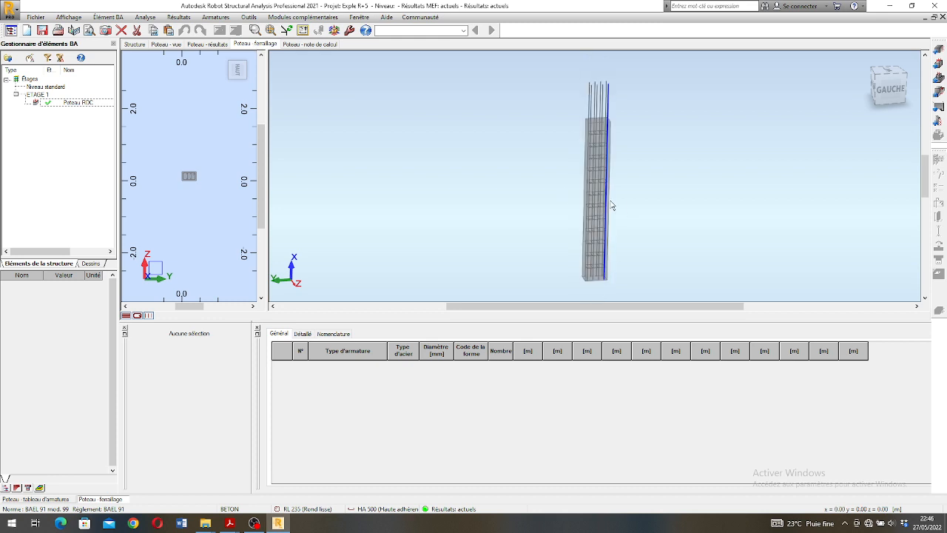
{"action": "scroll", "coordinate": [613, 203], "scroll_direction": "up", "scroll_amount": 1}
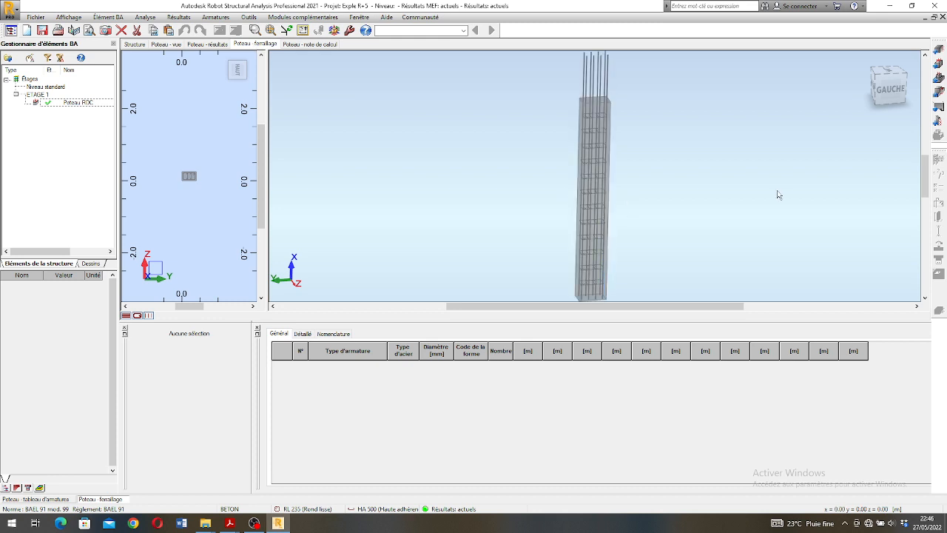
{"action": "left_click", "coordinate": [206, 44]}
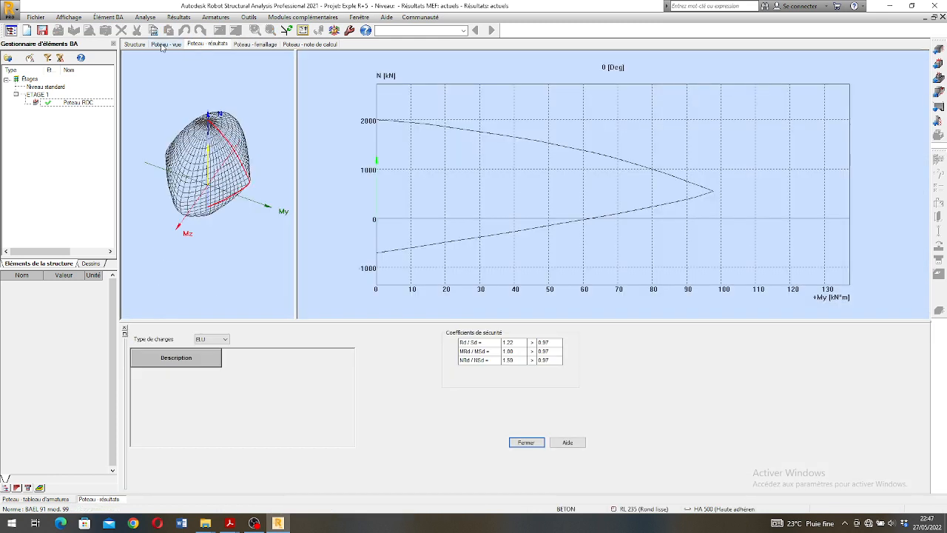
{"action": "left_click", "coordinate": [166, 45]}
{"action": "scroll", "coordinate": [414, 122], "scroll_direction": "down", "scroll_amount": 2}
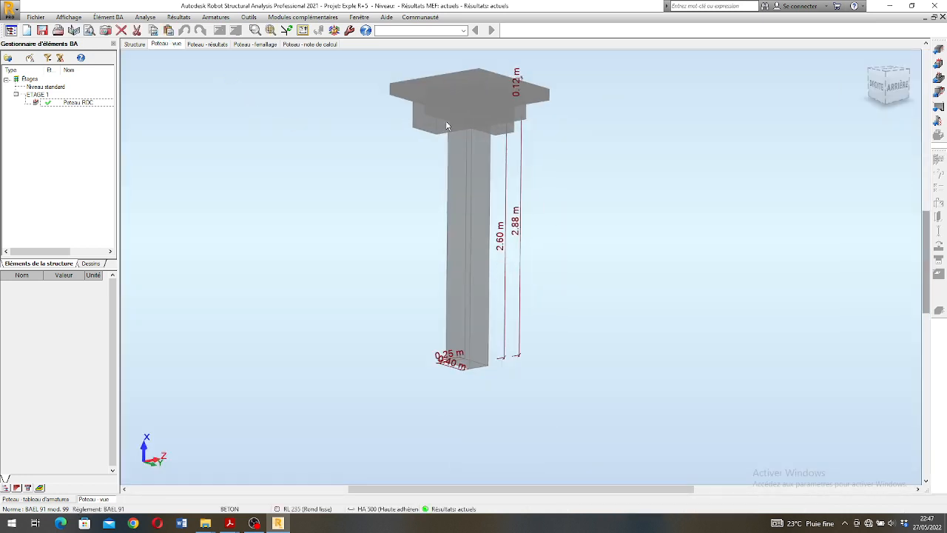
{"action": "scroll", "coordinate": [451, 126], "scroll_direction": "up", "scroll_amount": 1}
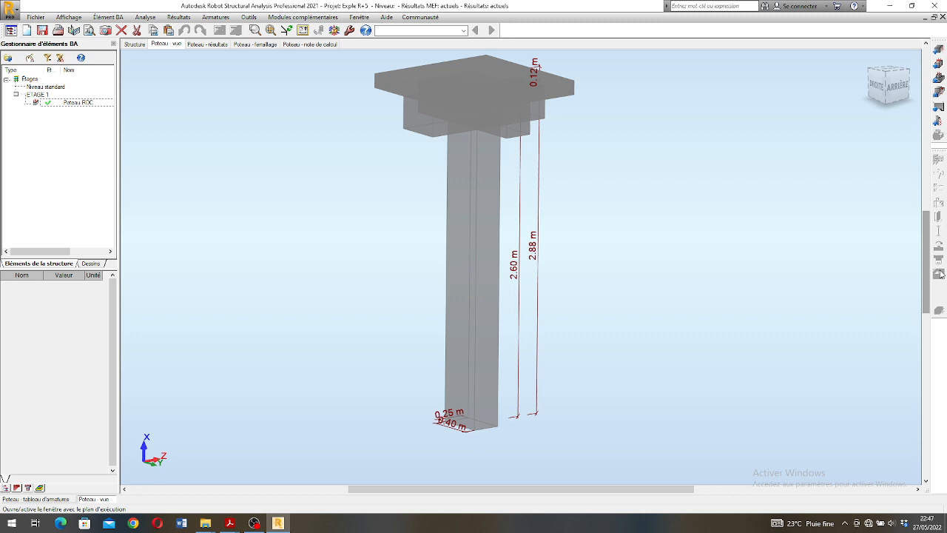
Select Poteau RDC, generate its execution plan to check the storey and column names in the title block, and return
{"action": "left_click", "coordinate": [69, 104]}
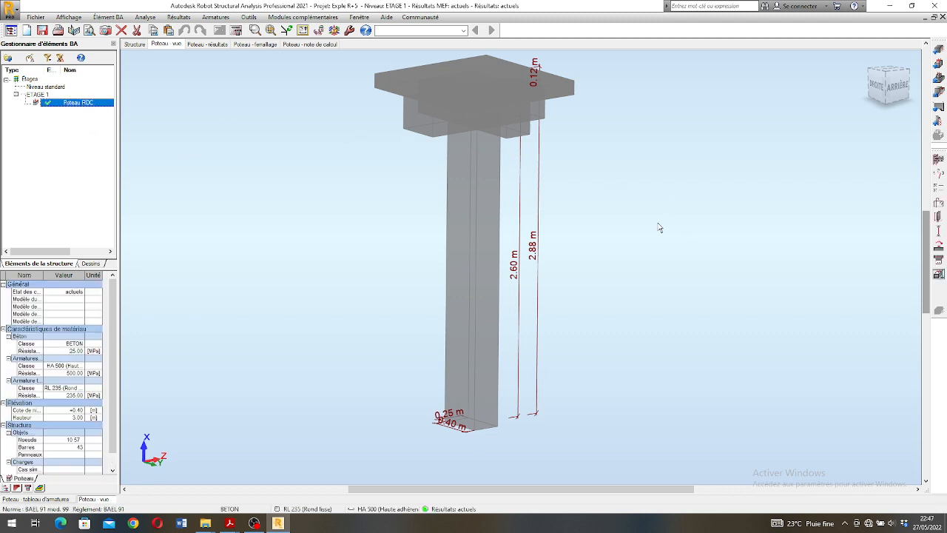
{"action": "left_click", "coordinate": [938, 274]}
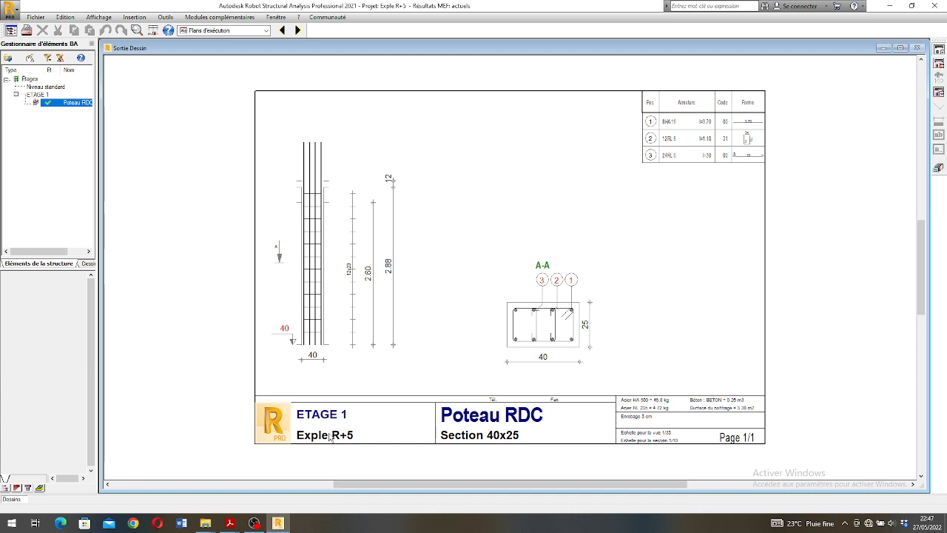
{"action": "left_click", "coordinate": [937, 169]}
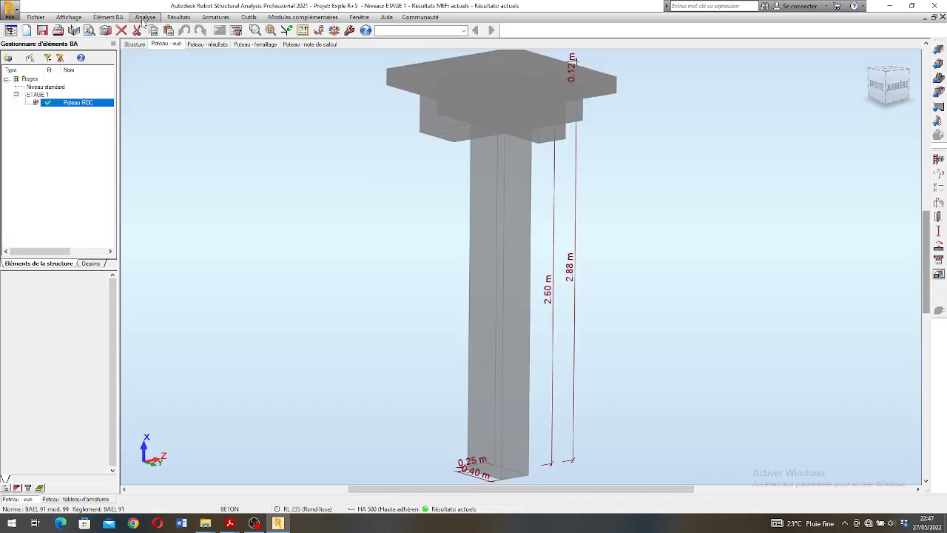
In the drawing parameters, add length and spacing to the bar descriptions and include piece count and steel type in the reinforcement table
{"action": "left_click", "coordinate": [143, 18]}
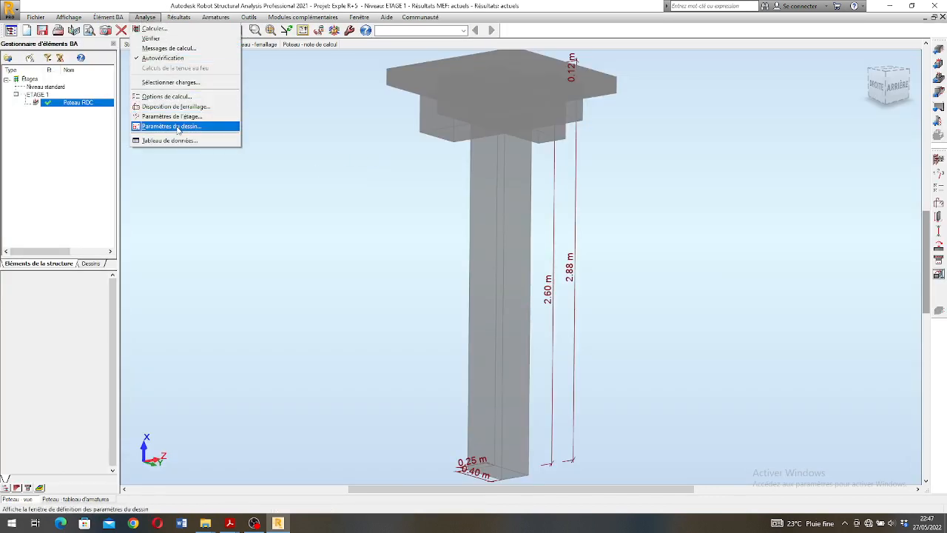
{"action": "left_click", "coordinate": [214, 130]}
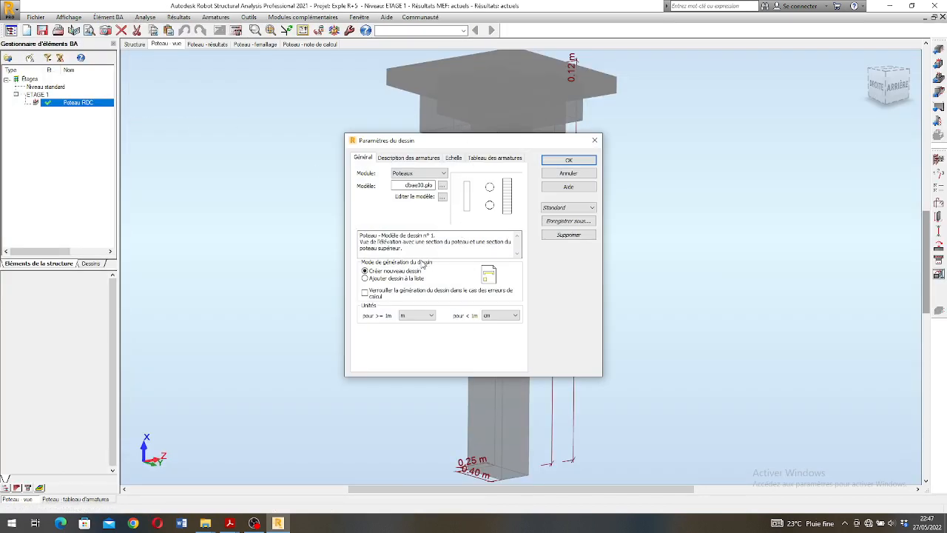
{"action": "left_click", "coordinate": [398, 160]}
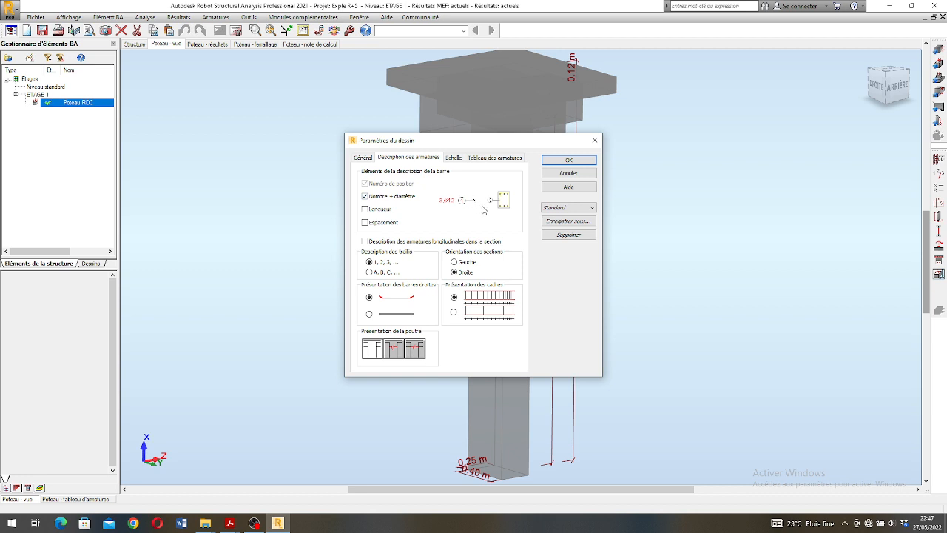
{"action": "left_click", "coordinate": [365, 210]}
{"action": "left_click", "coordinate": [365, 223]}
{"action": "left_click", "coordinate": [453, 158]}
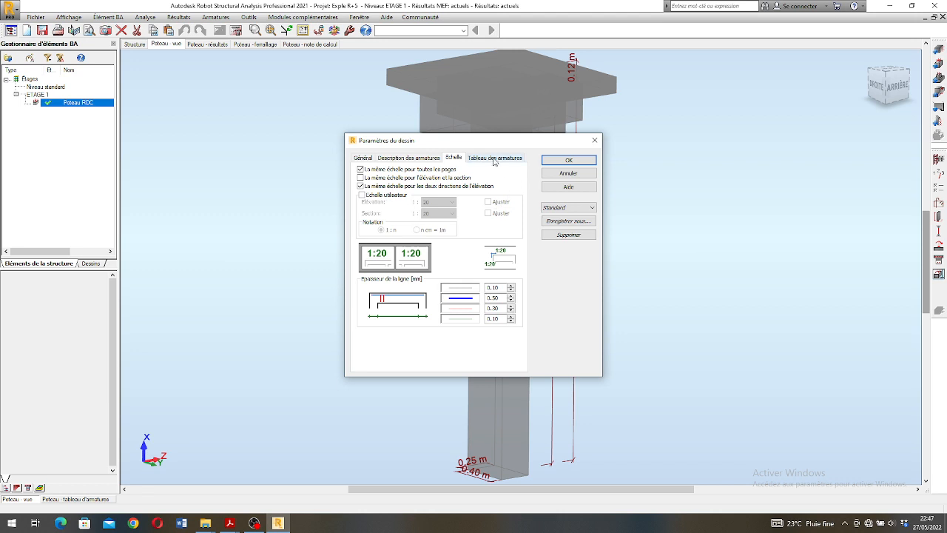
{"action": "left_click", "coordinate": [494, 159]}
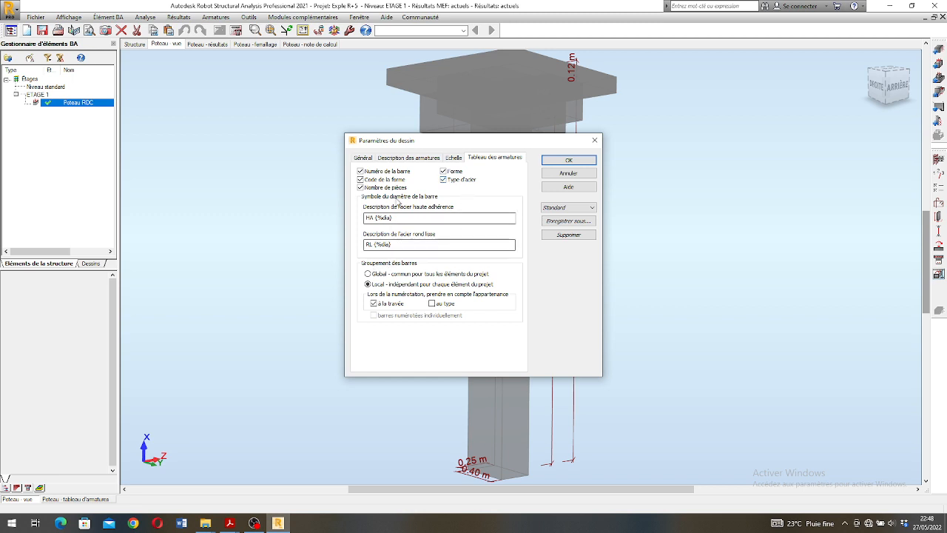
Open the column drawing template in PloEdit, look over its layout and close the editor
{"action": "left_click", "coordinate": [363, 158]}
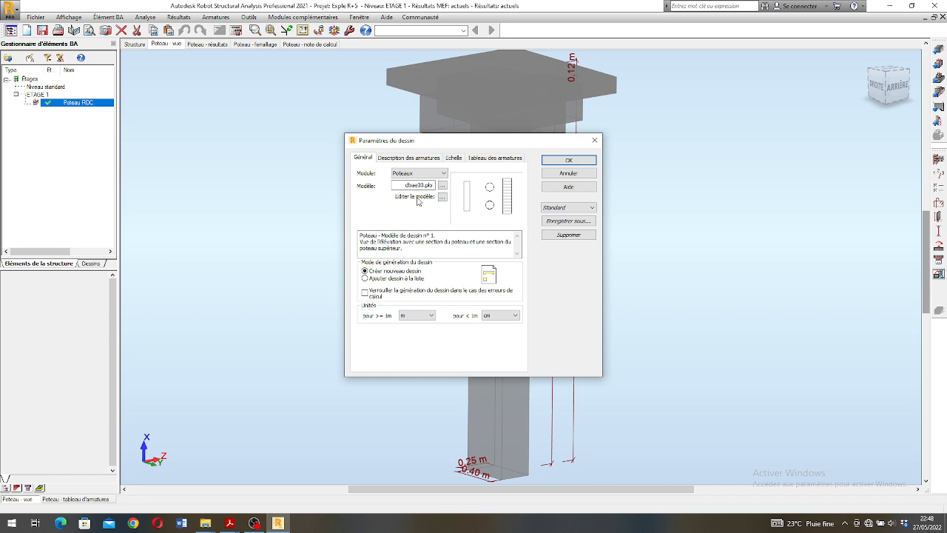
{"action": "left_click", "coordinate": [442, 197]}
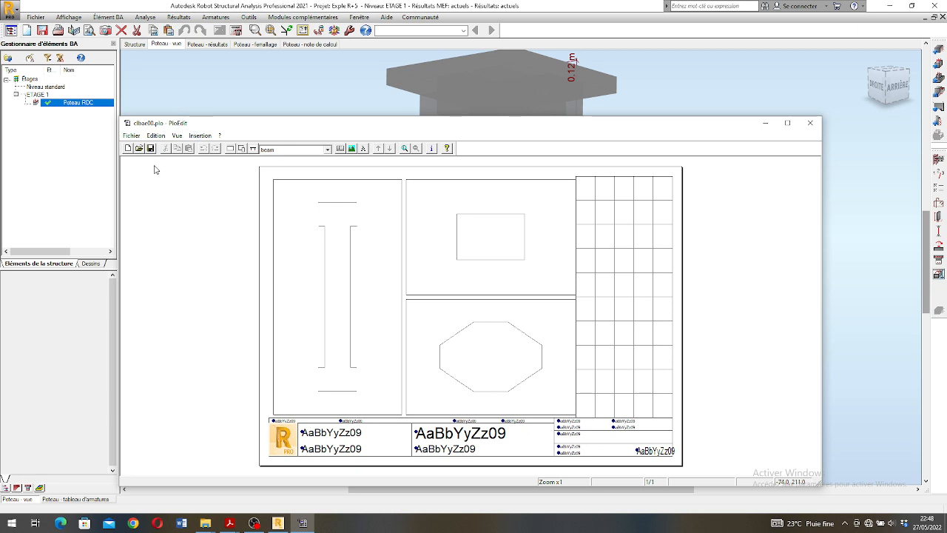
{"action": "left_click", "coordinate": [811, 123]}
{"action": "left_click", "coordinate": [490, 327]}
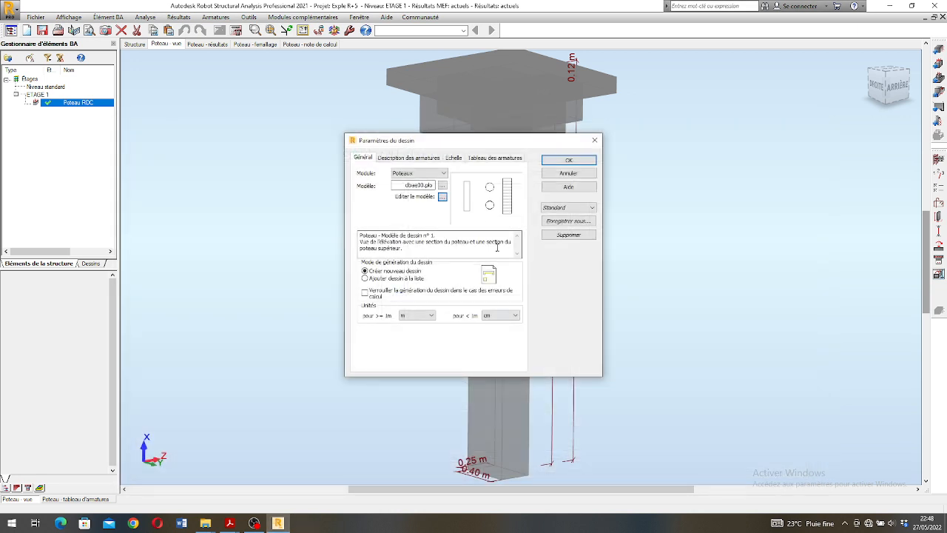
Apply the drawing parameters, regenerate the execution plan of Poteau RDC and examine section A-A and the reinforcement table
{"action": "left_click", "coordinate": [567, 162]}
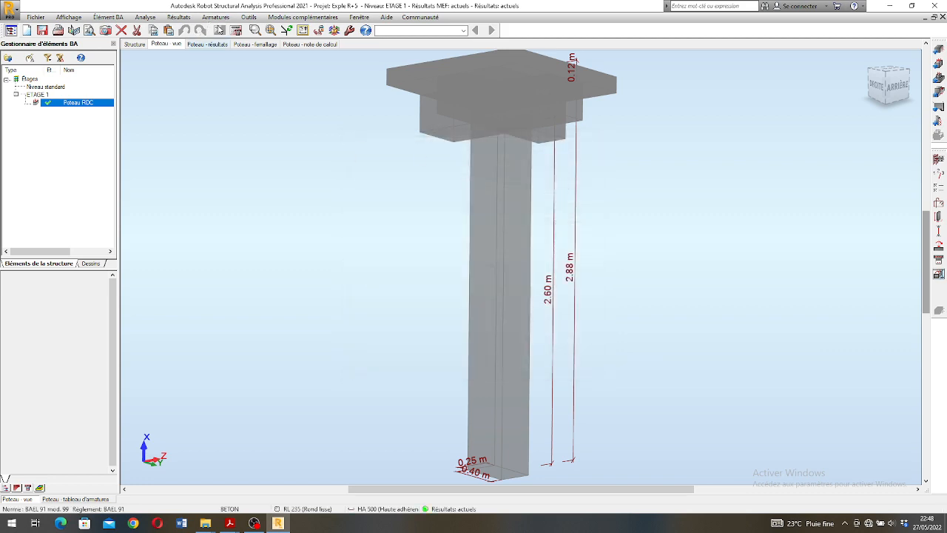
{"action": "left_click", "coordinate": [236, 31]}
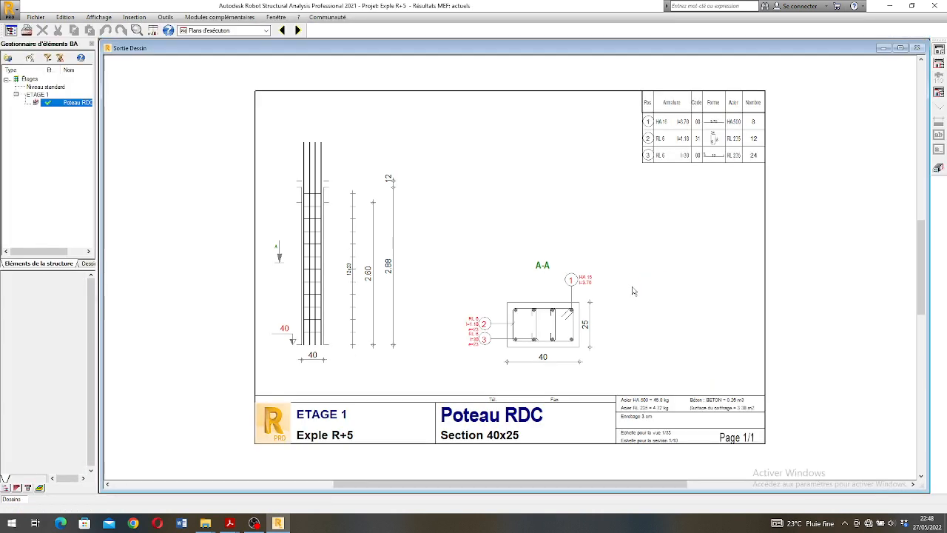
{"action": "scroll", "coordinate": [492, 353], "scroll_direction": "up", "scroll_amount": 3}
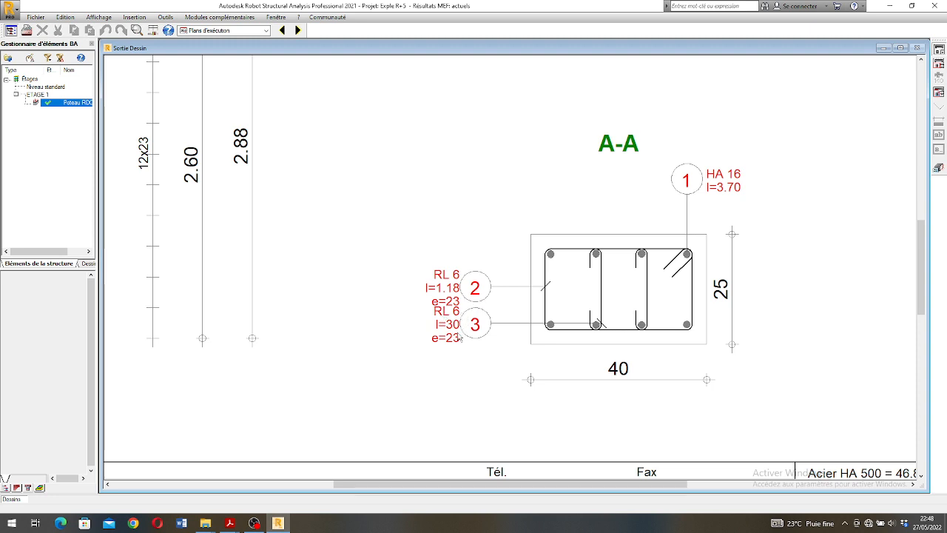
{"action": "scroll", "coordinate": [414, 330], "scroll_direction": "down", "scroll_amount": 4}
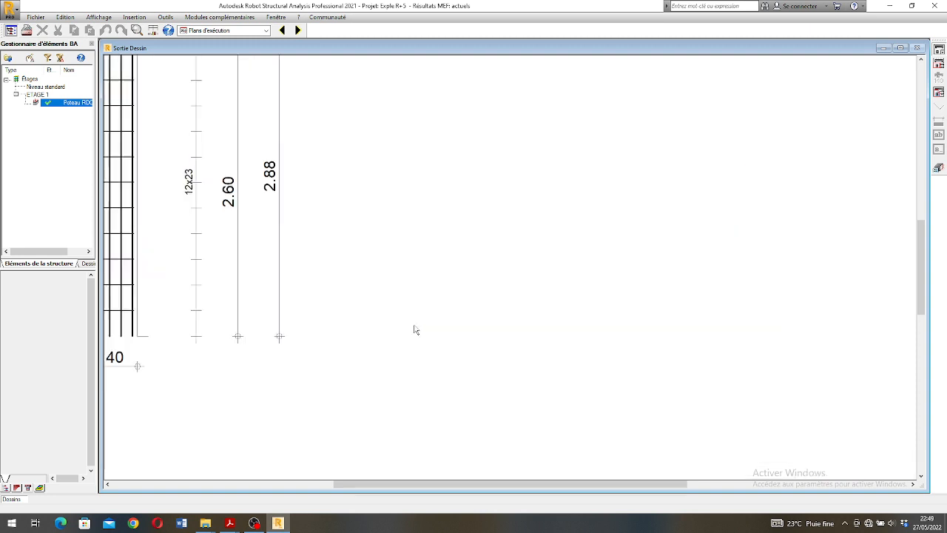
{"action": "scroll", "coordinate": [667, 167], "scroll_direction": "up", "scroll_amount": 2}
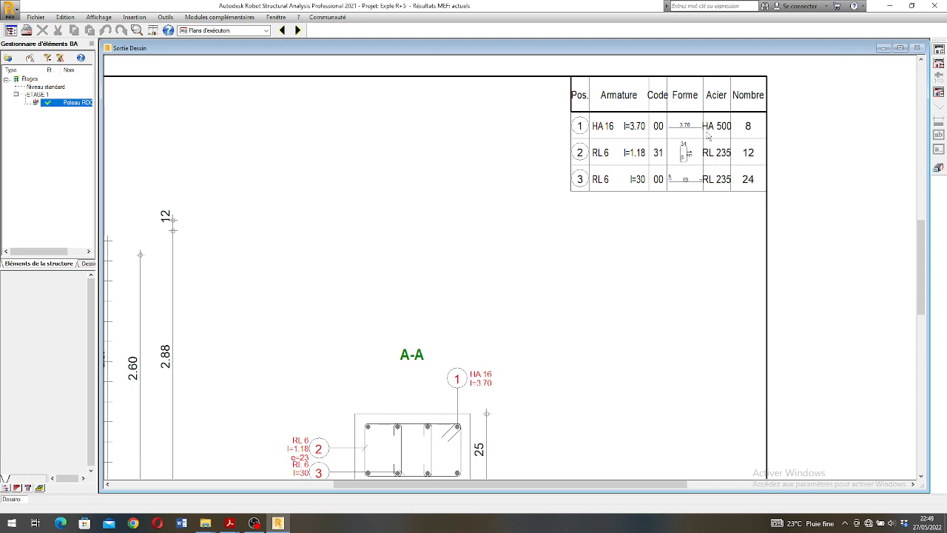
Examine the complete execution plan of Poteau RDC, including the elevation, section A-A, reinforcement table and title block, and return to the column view
{"action": "scroll", "coordinate": [723, 184], "scroll_direction": "down", "scroll_amount": 3}
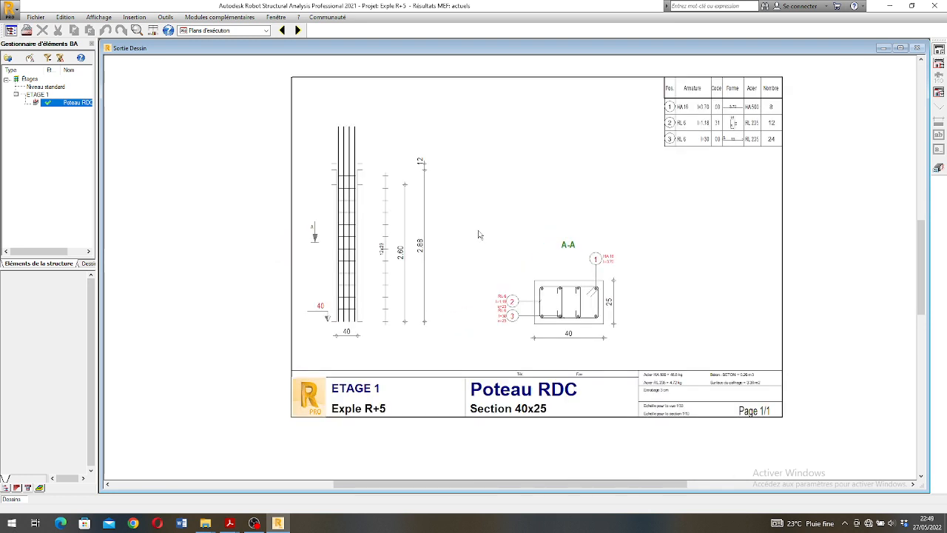
{"action": "scroll", "coordinate": [382, 217], "scroll_direction": "down", "scroll_amount": 3}
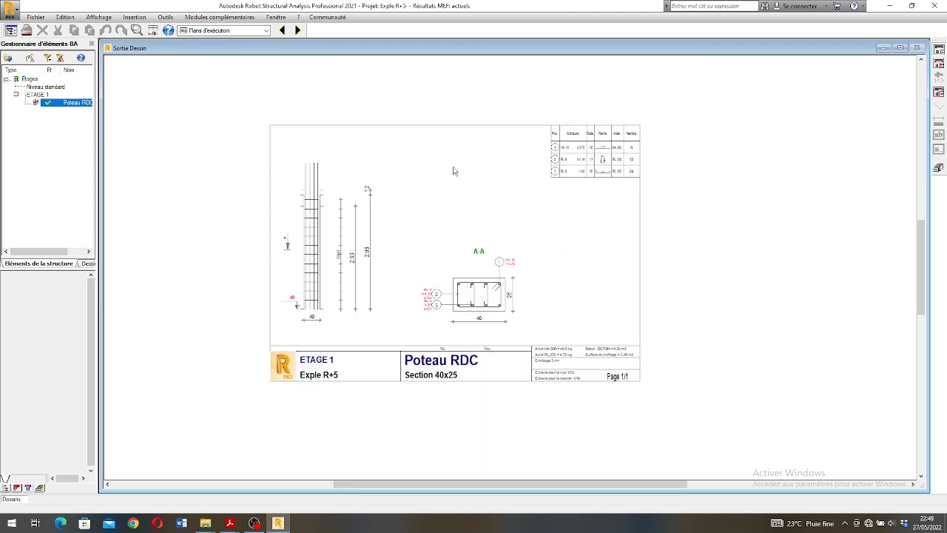
{"action": "scroll", "coordinate": [469, 184], "scroll_direction": "down", "scroll_amount": 1}
{"action": "scroll", "coordinate": [556, 173], "scroll_direction": "up", "scroll_amount": 2}
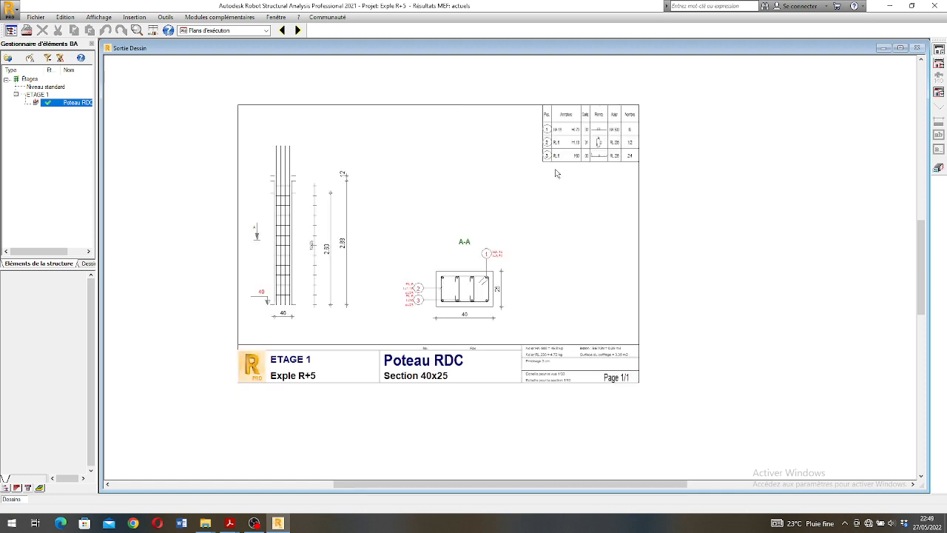
{"action": "scroll", "coordinate": [571, 143], "scroll_direction": "up", "scroll_amount": 1}
{"action": "scroll", "coordinate": [591, 140], "scroll_direction": "down", "scroll_amount": 1}
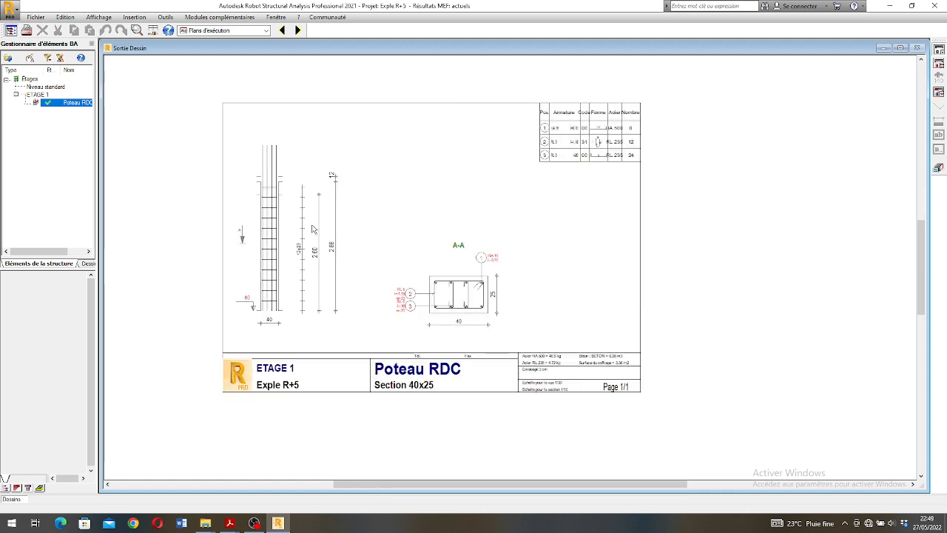
{"action": "scroll", "coordinate": [305, 224], "scroll_direction": "up", "scroll_amount": 2}
{"action": "scroll", "coordinate": [279, 207], "scroll_direction": "down", "scroll_amount": 1}
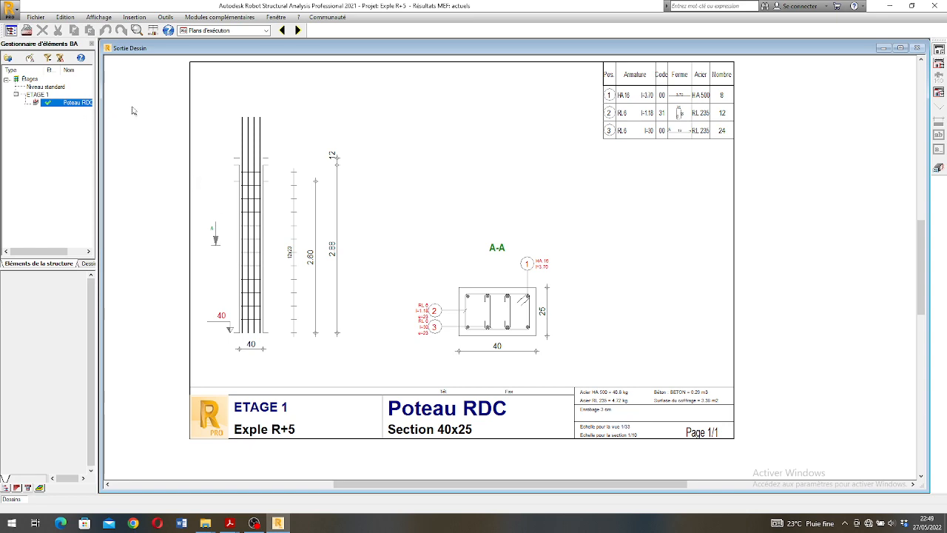
{"action": "left_click", "coordinate": [938, 170]}
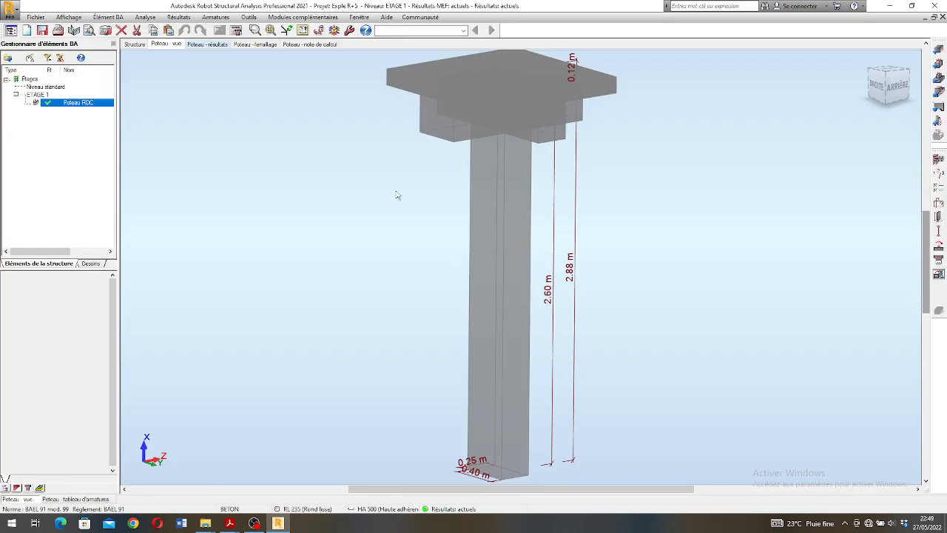
Switch back to the building model's geometry layout and select column 105 between the ETAGE 1 and ETAGE 2 levels
{"action": "left_click", "coordinate": [462, 31]}
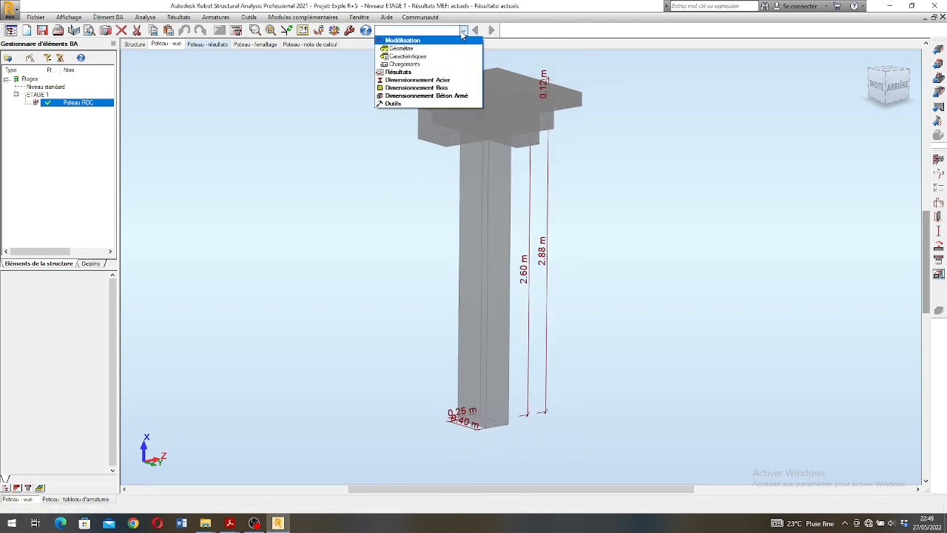
{"action": "left_click", "coordinate": [406, 52]}
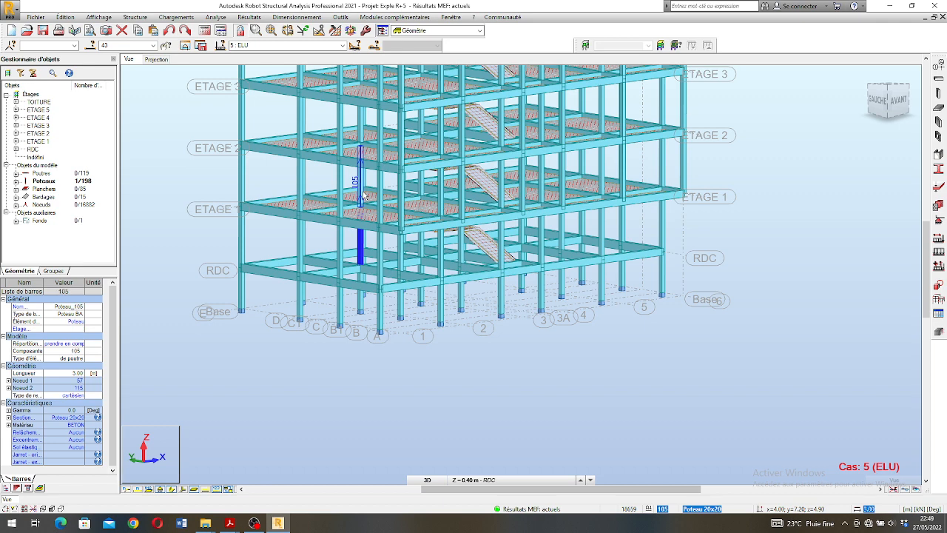
{"action": "left_click", "coordinate": [363, 194]}
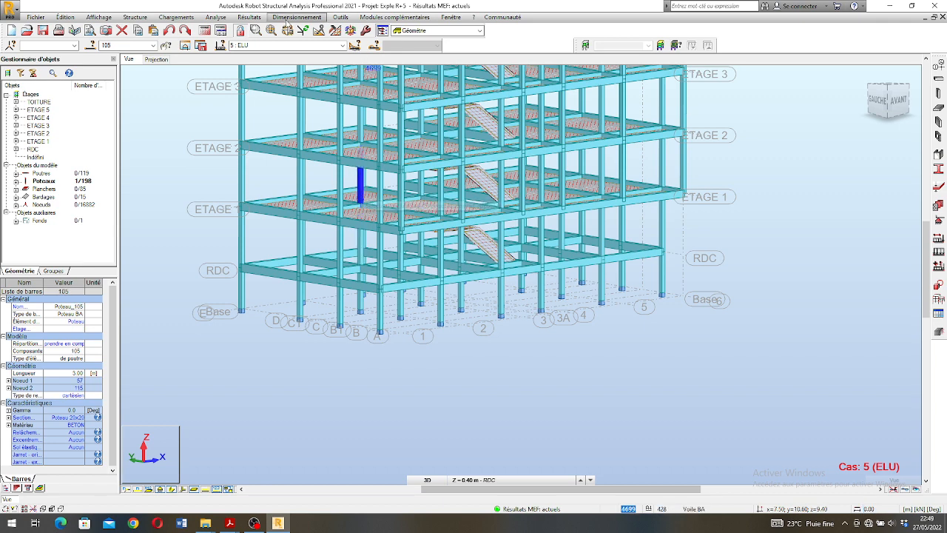
Start the reinforced concrete design of the selected column using the manual combinations ELU and ELS
{"action": "left_click", "coordinate": [296, 16]}
{"action": "left_click", "coordinate": [328, 126]}
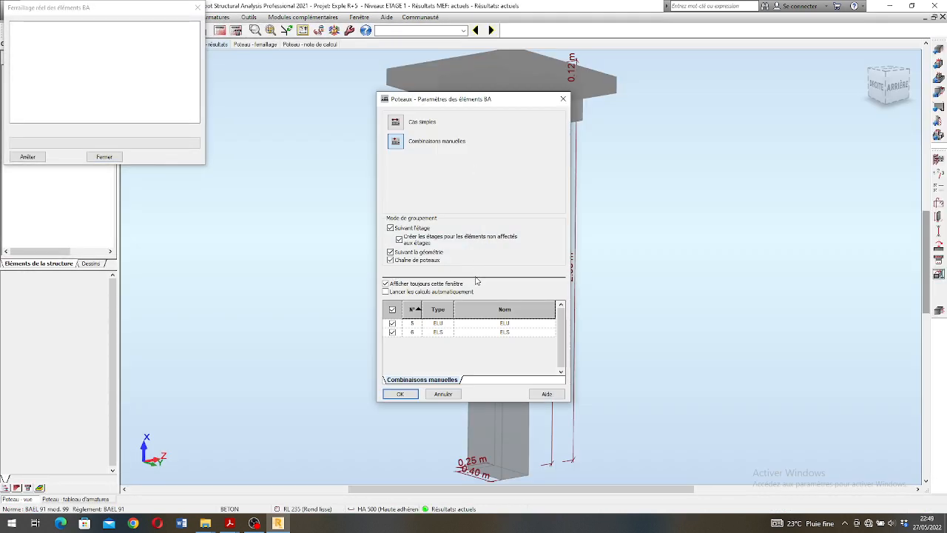
{"action": "left_click", "coordinate": [400, 393]}
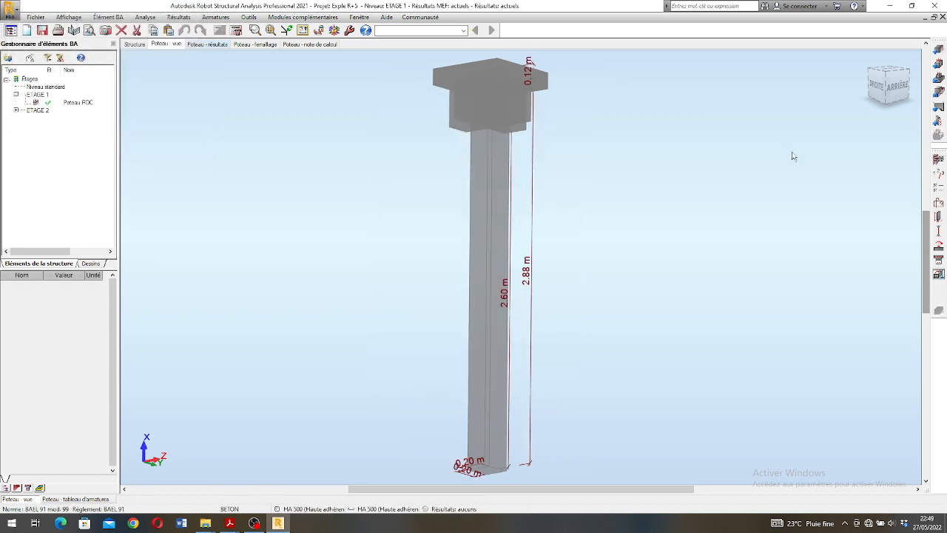
Set the column section's width b to 40 cm in its geometry definition
{"action": "left_click", "coordinate": [938, 216]}
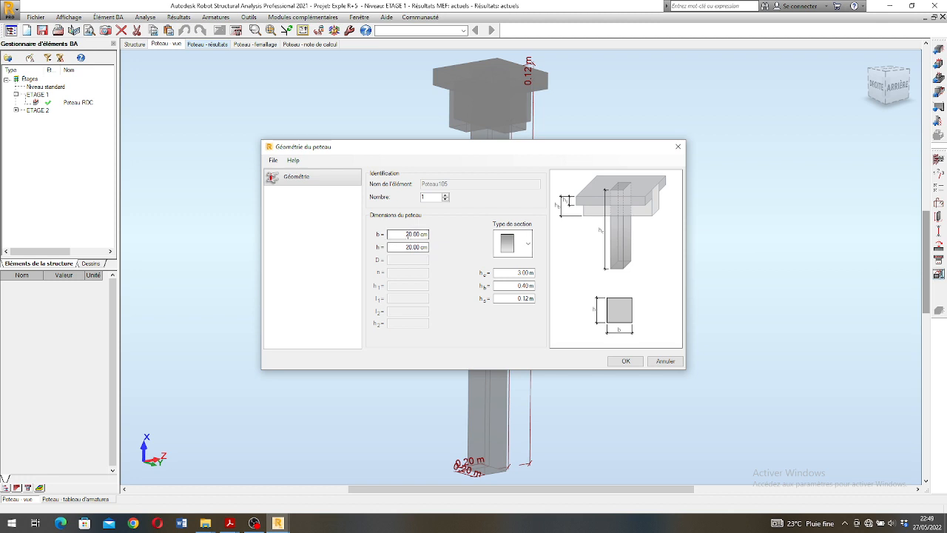
{"action": "left_click", "coordinate": [414, 236]}
{"action": "key", "text": "BackSpace"}
{"action": "type", "text": "4"}
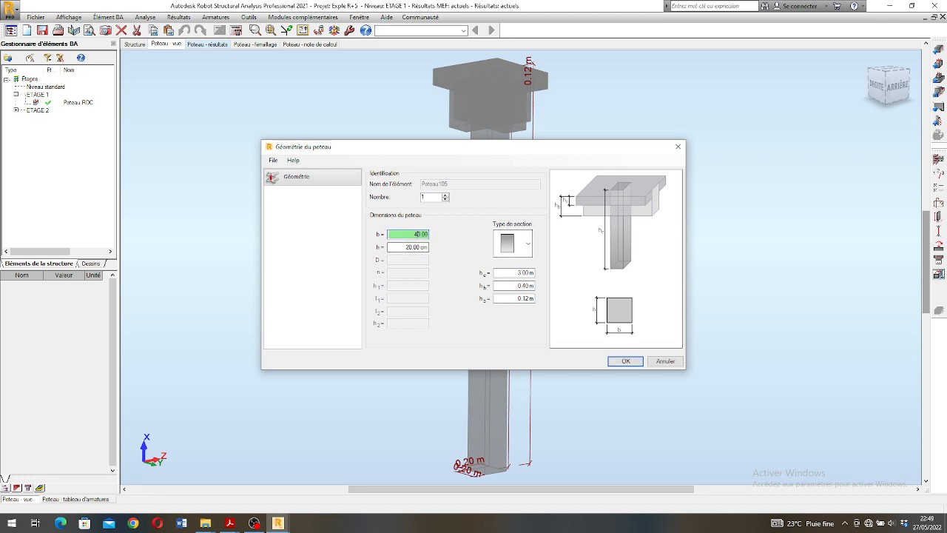
{"action": "left_click", "coordinate": [625, 360]}
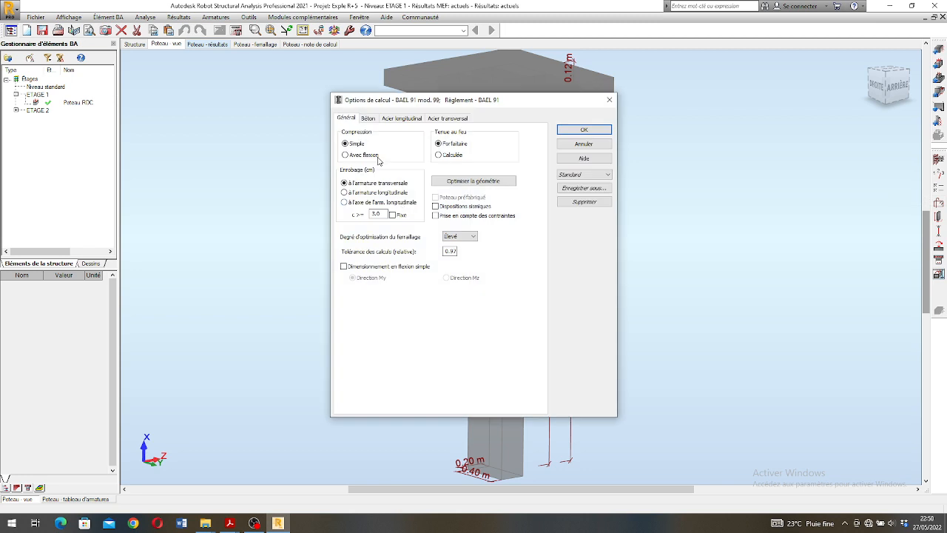
In the calculation options, restrict the longitudinal reinforcement to 14 mm bars only
{"action": "left_click", "coordinate": [370, 119]}
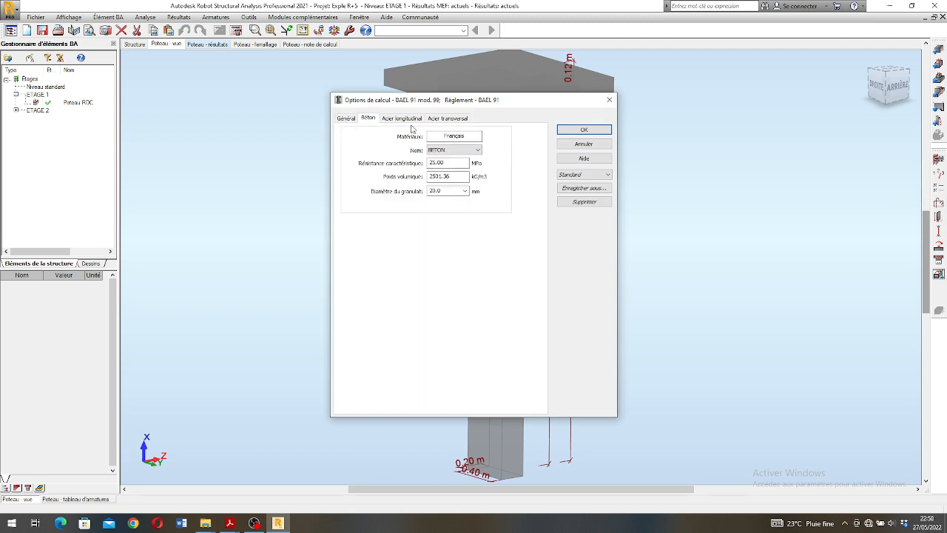
{"action": "left_click", "coordinate": [402, 119]}
{"action": "left_click", "coordinate": [368, 203]}
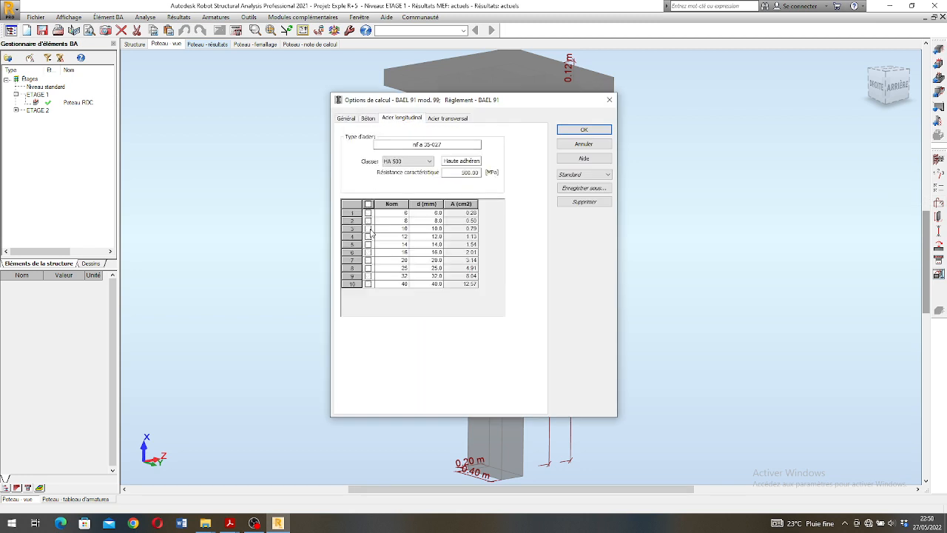
{"action": "left_click", "coordinate": [367, 244]}
Set the transverse reinforcement steel class to RL 235 with 6 mm bars and apply the calculation options
{"action": "left_click", "coordinate": [447, 119]}
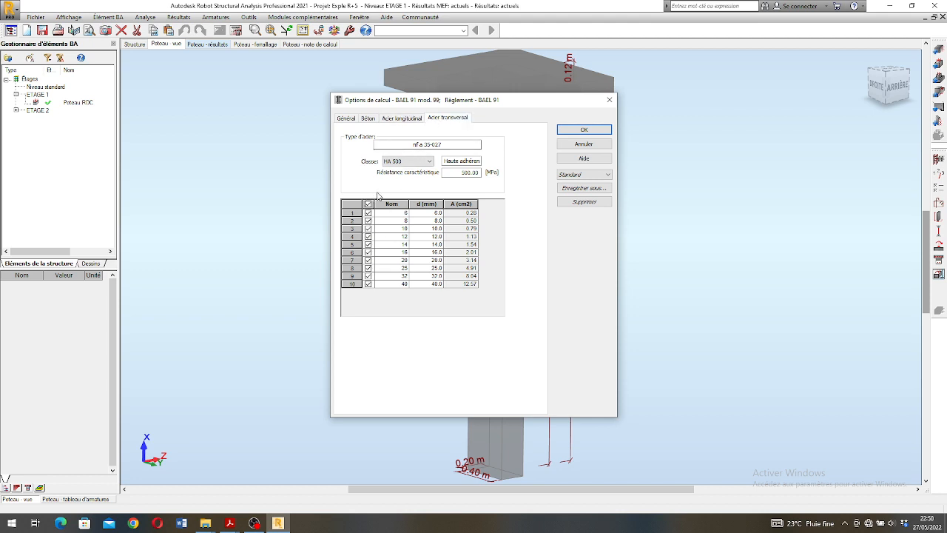
{"action": "left_click", "coordinate": [405, 162]}
{"action": "left_click", "coordinate": [400, 189]}
{"action": "left_click", "coordinate": [368, 212]}
{"action": "left_click", "coordinate": [596, 130]}
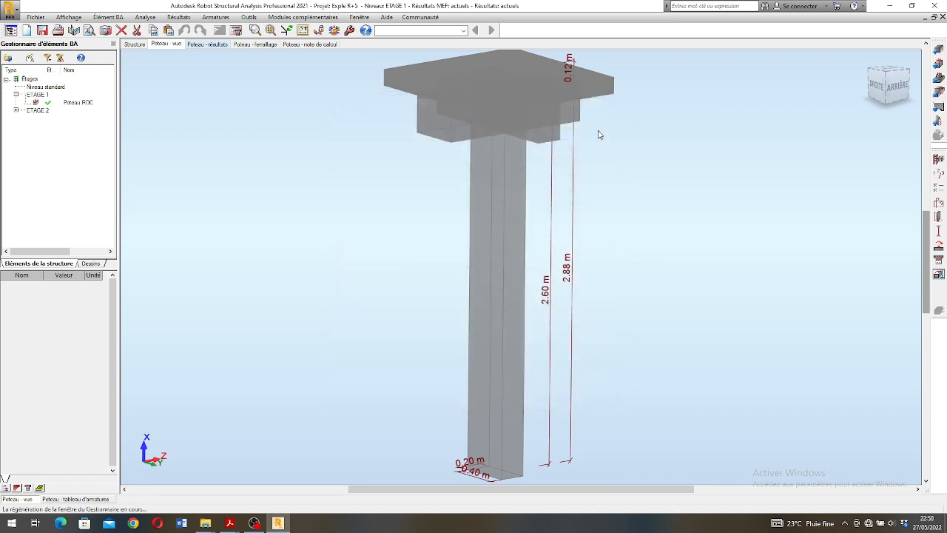
Apply the saved Standard1 reinforcement layout to the column
{"action": "left_click", "coordinate": [938, 202]}
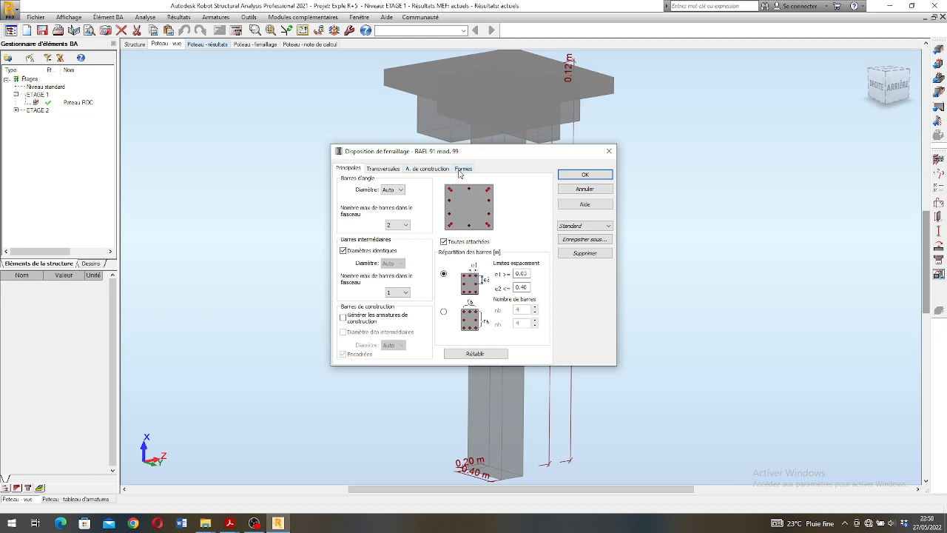
{"action": "left_click", "coordinate": [461, 170]}
{"action": "left_click", "coordinate": [429, 168]}
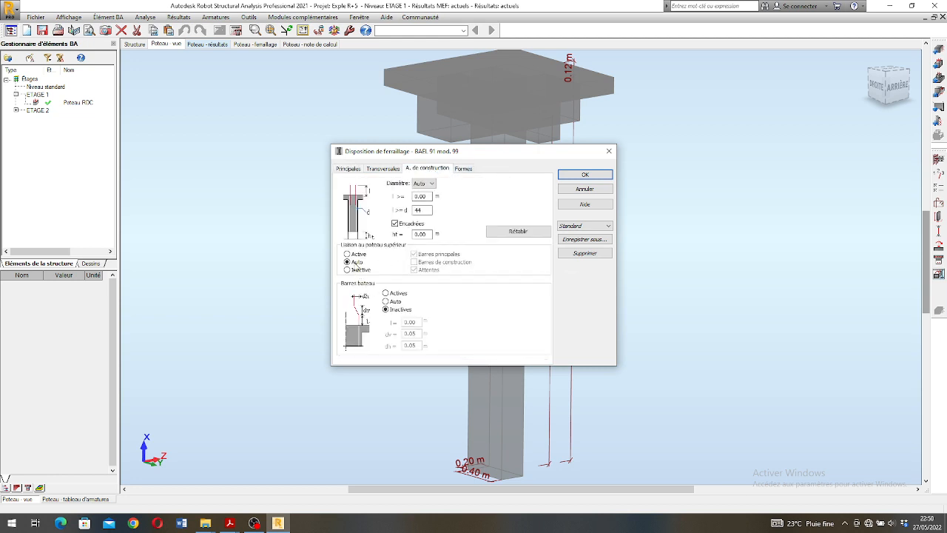
{"action": "left_click", "coordinate": [347, 253]}
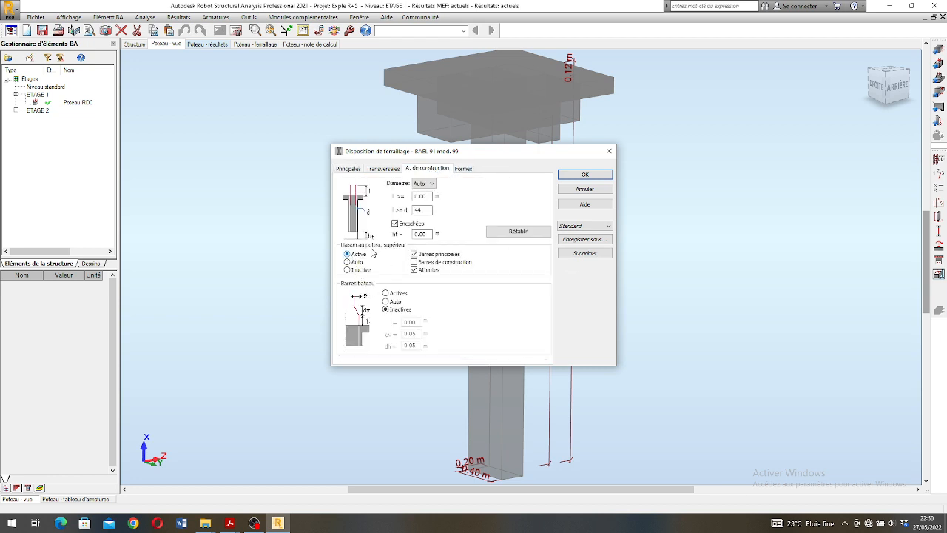
{"action": "left_click", "coordinate": [592, 226]}
{"action": "left_click", "coordinate": [590, 242]}
{"action": "left_click", "coordinate": [360, 169]}
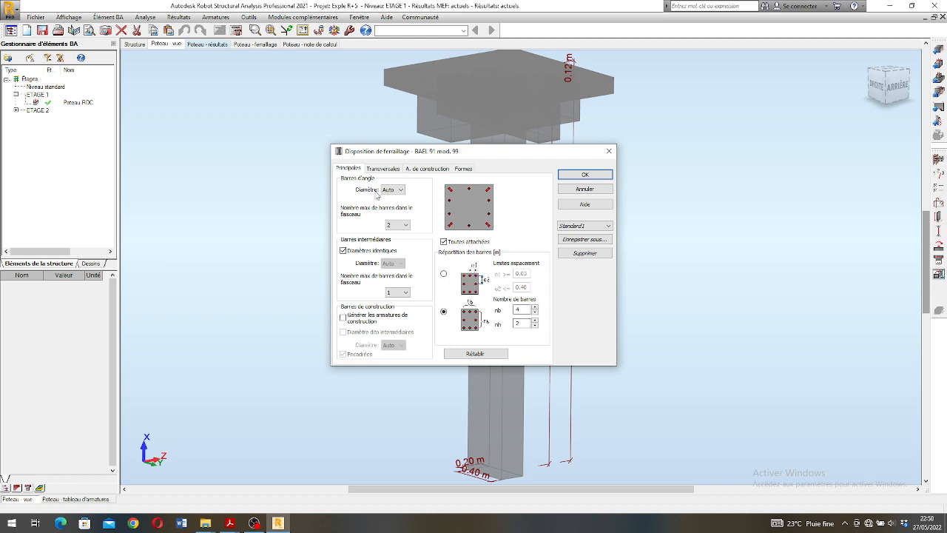
{"action": "left_click", "coordinate": [582, 175]}
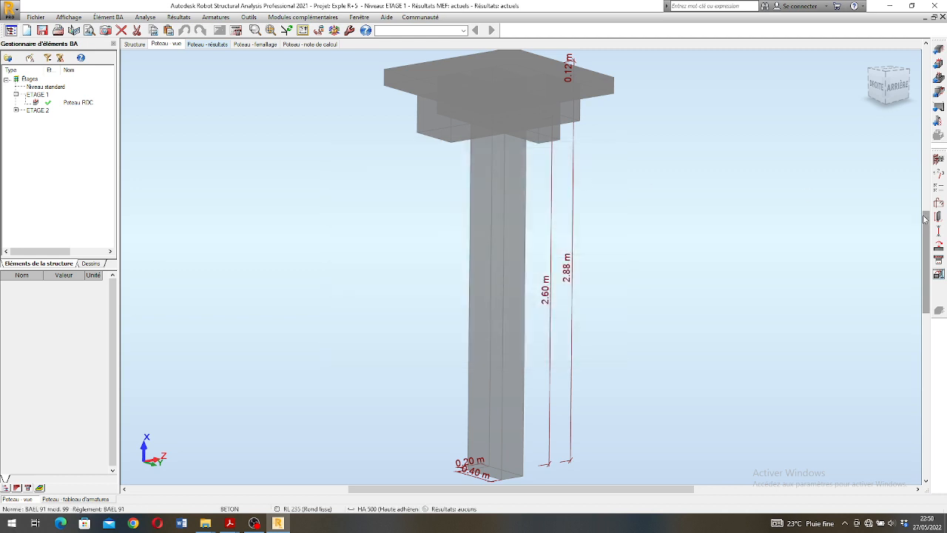
Calculate the column's reinforcement and generate its execution drawing
{"action": "left_click", "coordinate": [236, 31]}
{"action": "left_click", "coordinate": [500, 307]}
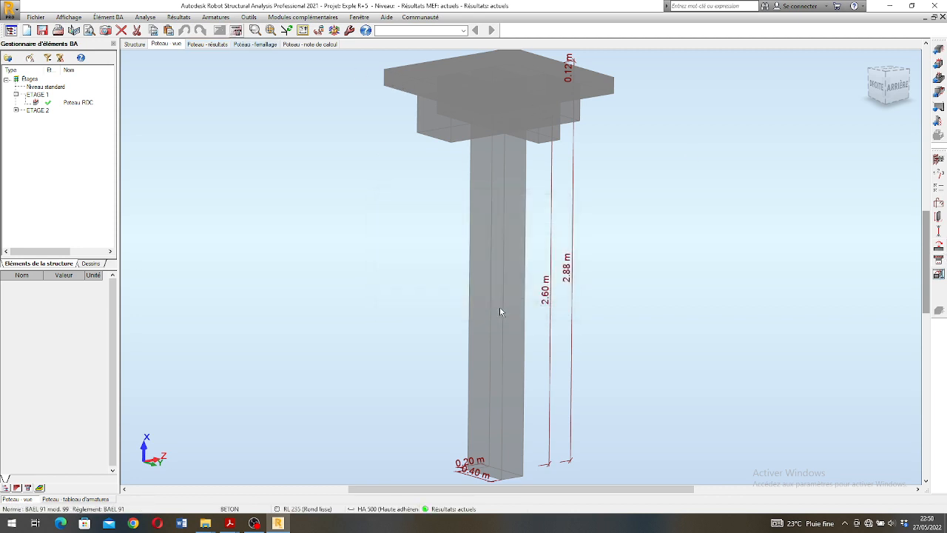
{"action": "left_click", "coordinate": [939, 276]}
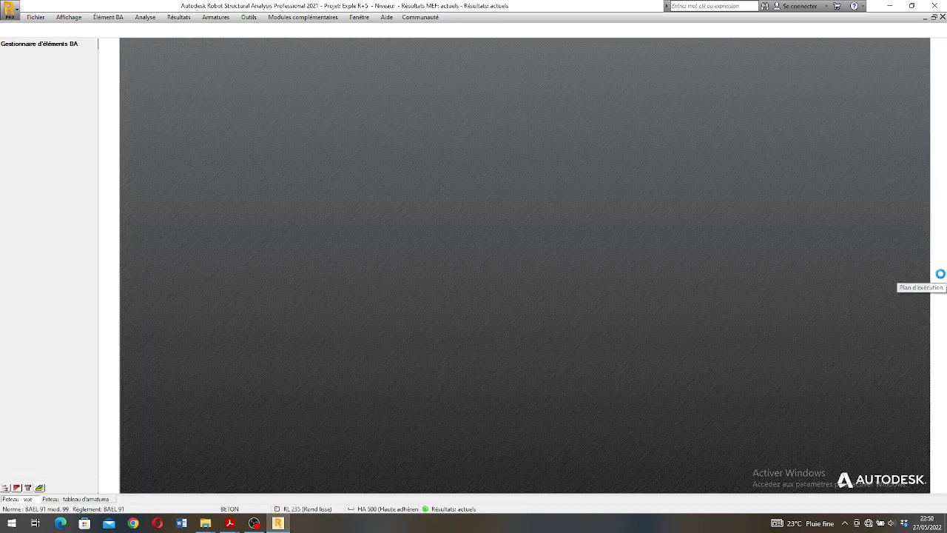
{"action": "scroll", "coordinate": [701, 164], "scroll_direction": "up", "scroll_amount": 1}
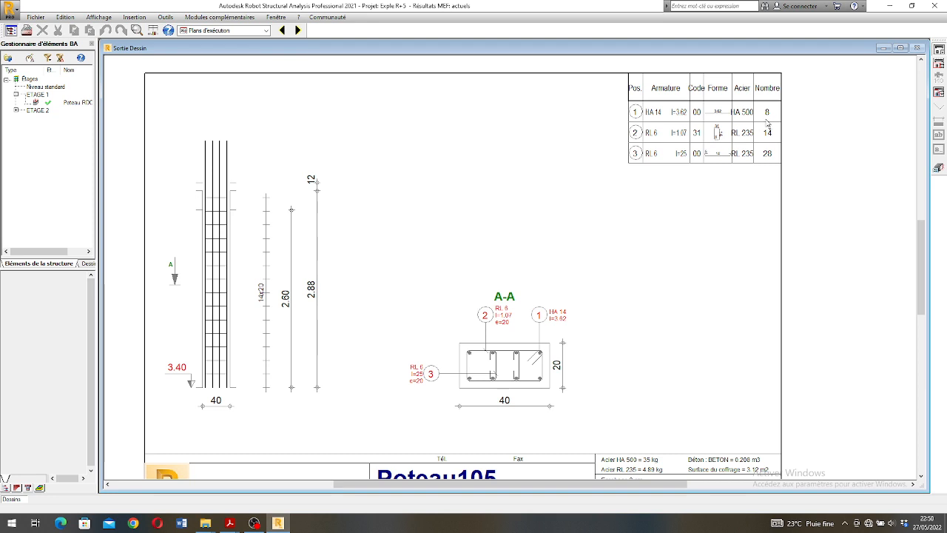
{"action": "scroll", "coordinate": [517, 153], "scroll_direction": "down", "scroll_amount": 1}
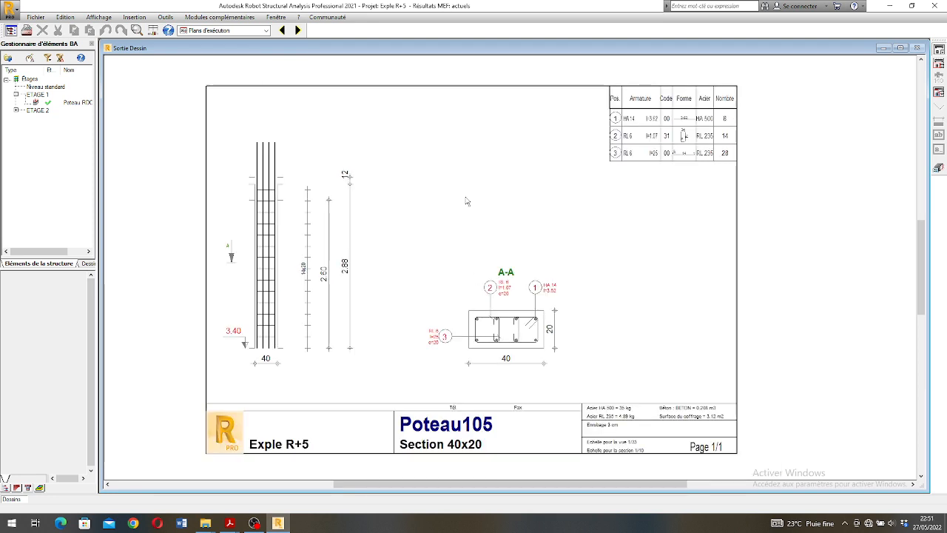
{"action": "left_click", "coordinate": [38, 110]}
{"action": "right_click", "coordinate": [39, 112]}
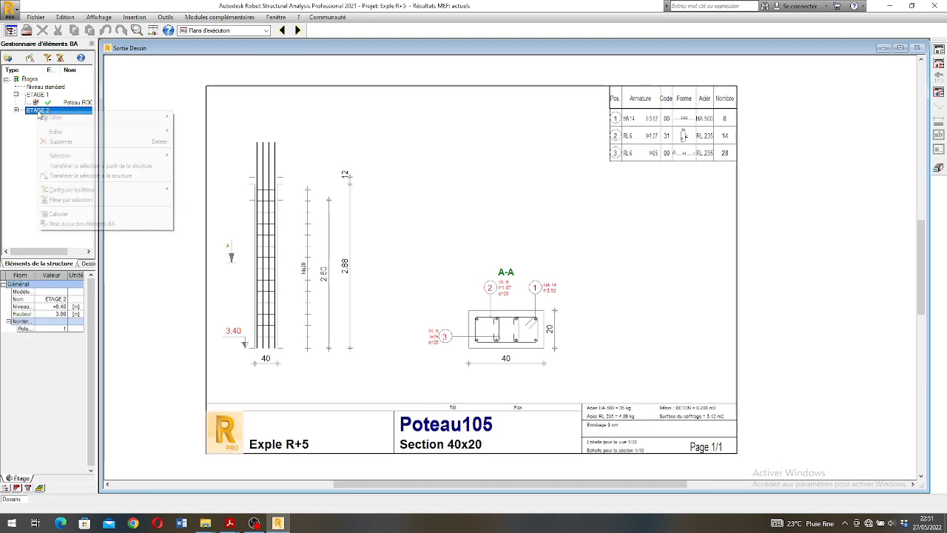
{"action": "mouse_move", "coordinate": [128, 133]}
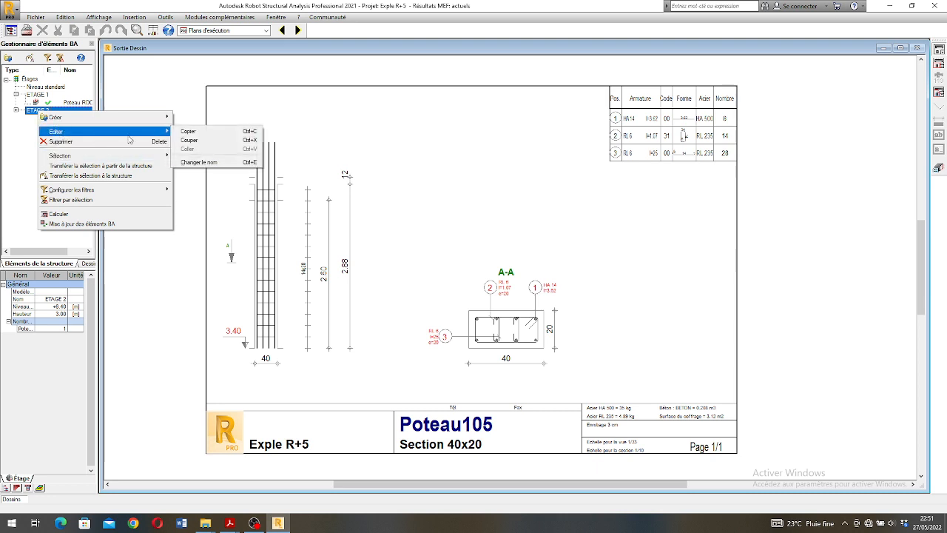
{"action": "left_click", "coordinate": [200, 164]}
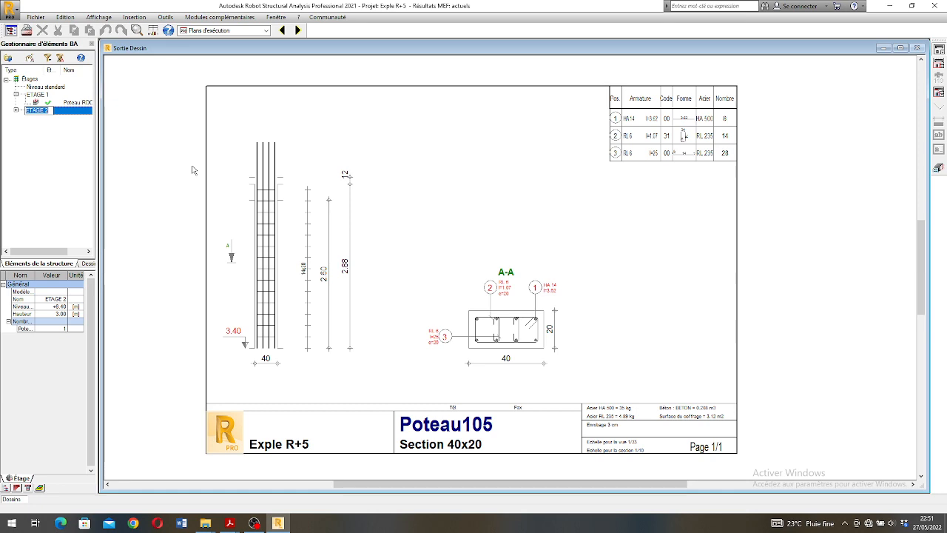
{"action": "left_click", "coordinate": [73, 159]}
Rename the column under ETAGE 2 as Poteau Etage1
{"action": "left_click", "coordinate": [16, 110]}
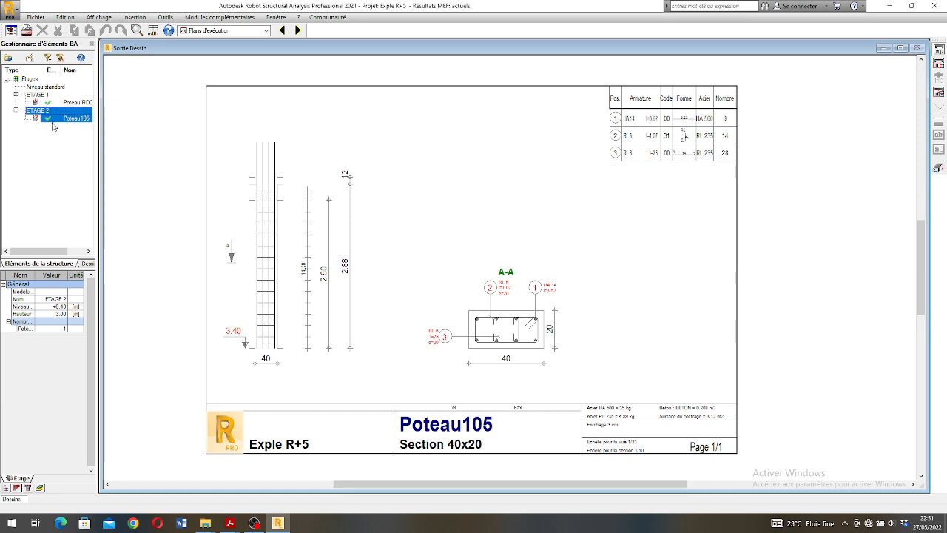
{"action": "left_click", "coordinate": [59, 119]}
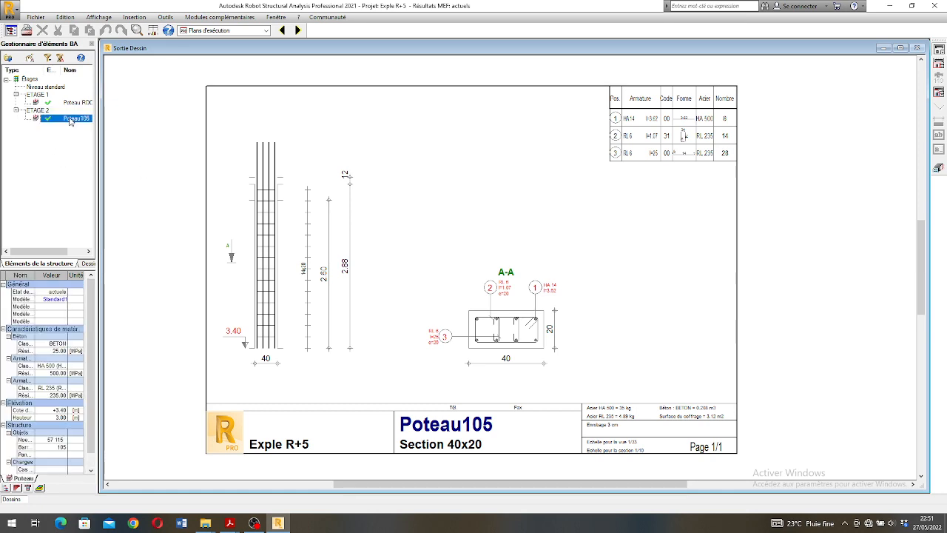
{"action": "double_click", "coordinate": [70, 122]}
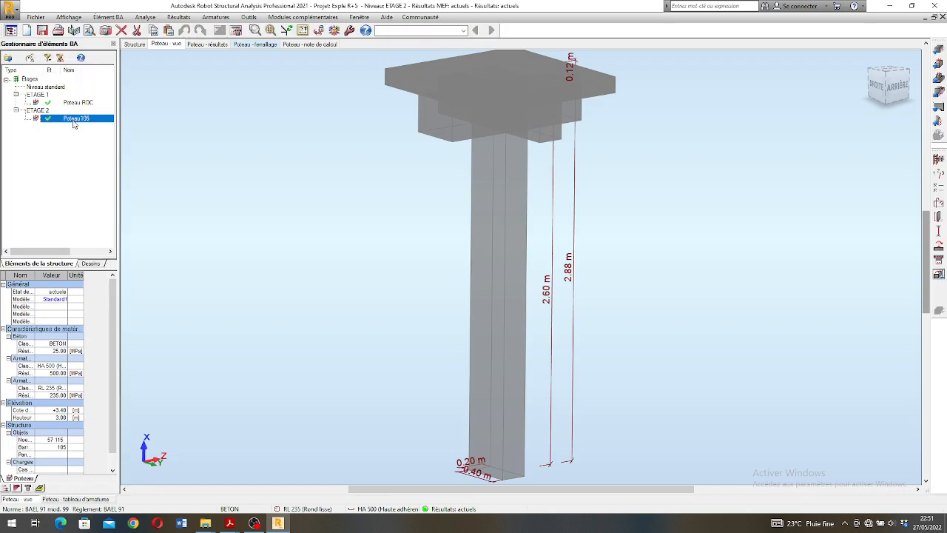
{"action": "right_click", "coordinate": [73, 124]}
{"action": "mouse_move", "coordinate": [103, 139]}
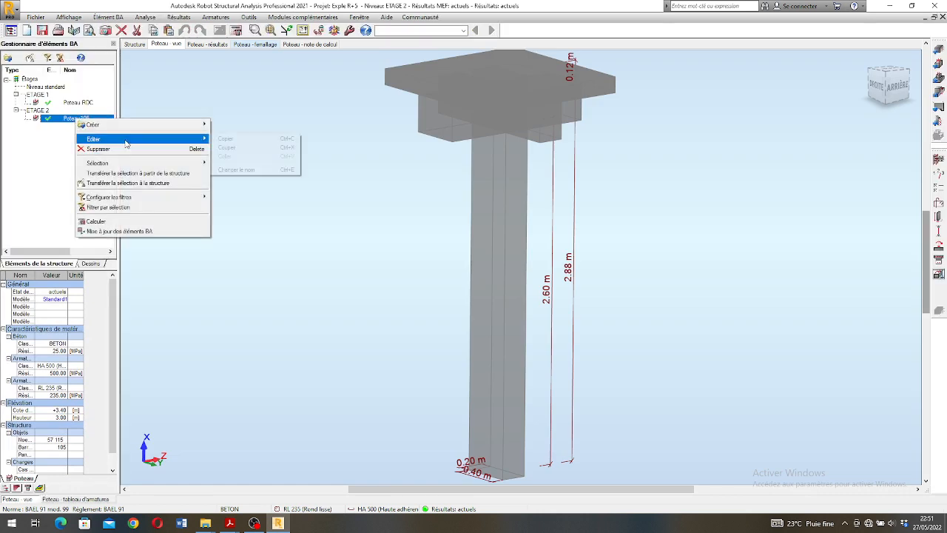
{"action": "left_click", "coordinate": [242, 170]}
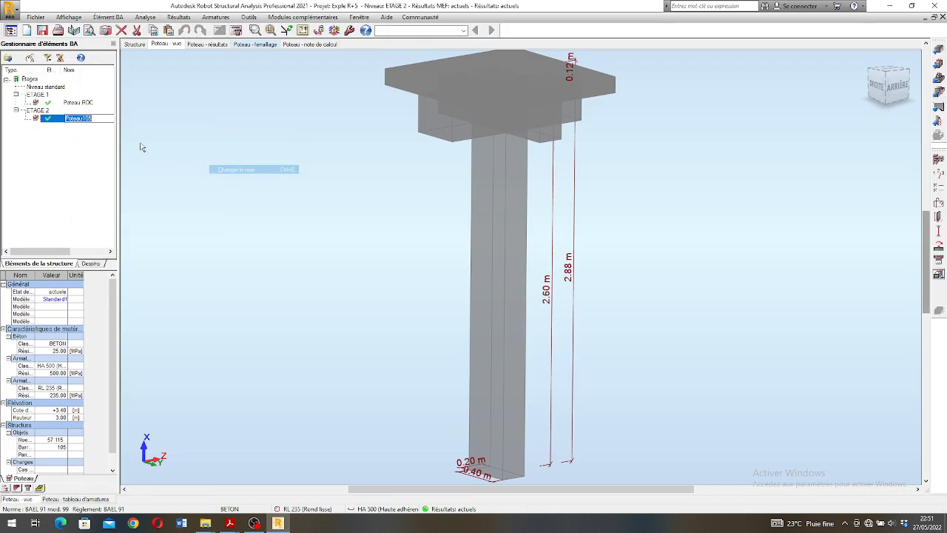
{"action": "left_click", "coordinate": [105, 120]}
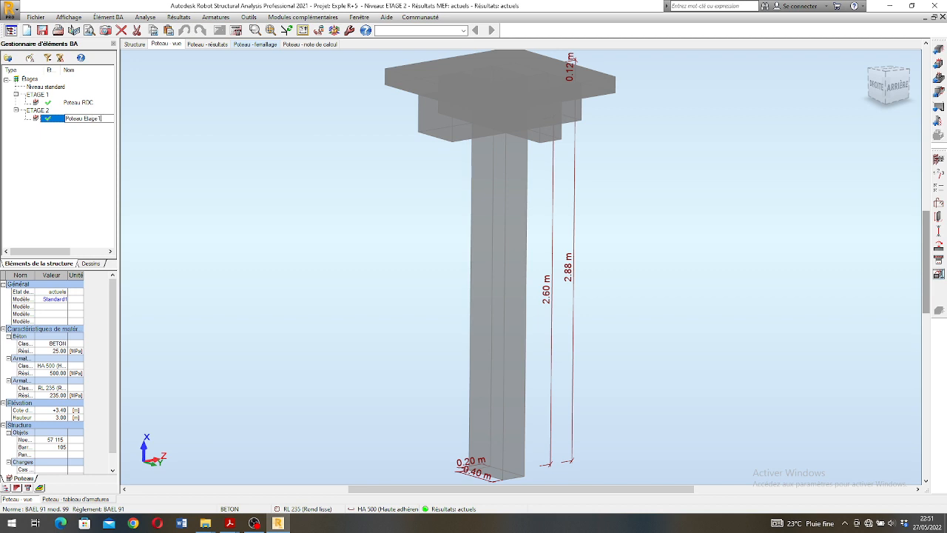
{"action": "key", "text": "Return"}
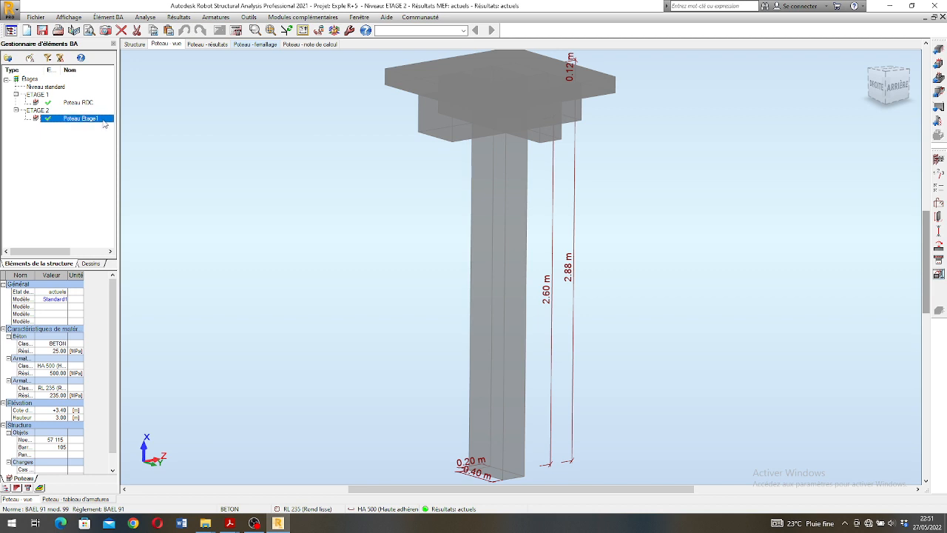
Recalculate Poteau Etage1 and review its calculation note down to the reinforcement results
{"action": "left_click", "coordinate": [292, 44]}
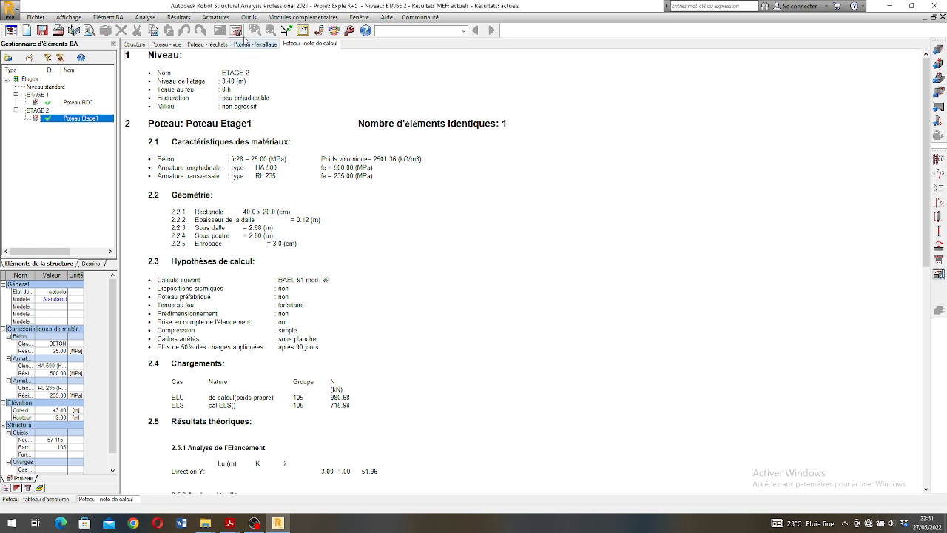
{"action": "left_click", "coordinate": [236, 31]}
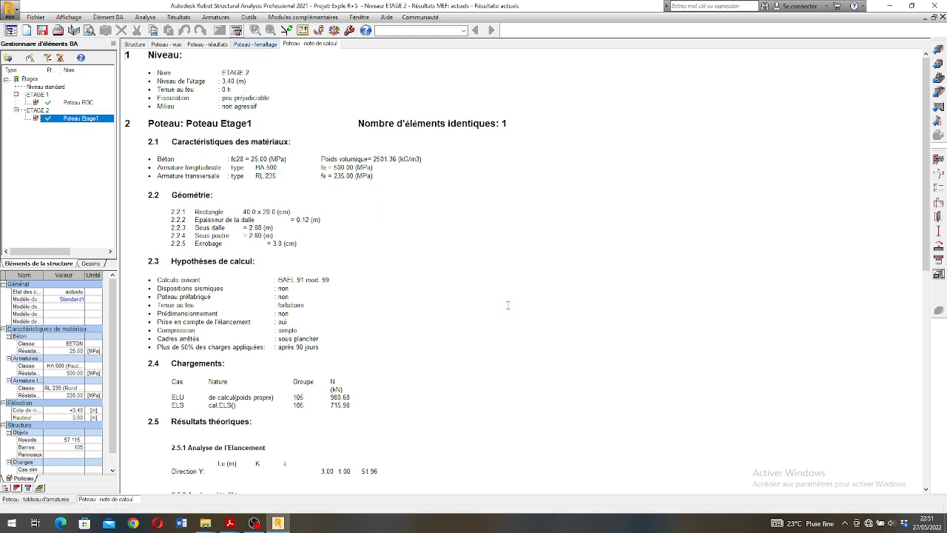
{"action": "scroll", "coordinate": [385, 233], "scroll_direction": "down", "scroll_amount": 10}
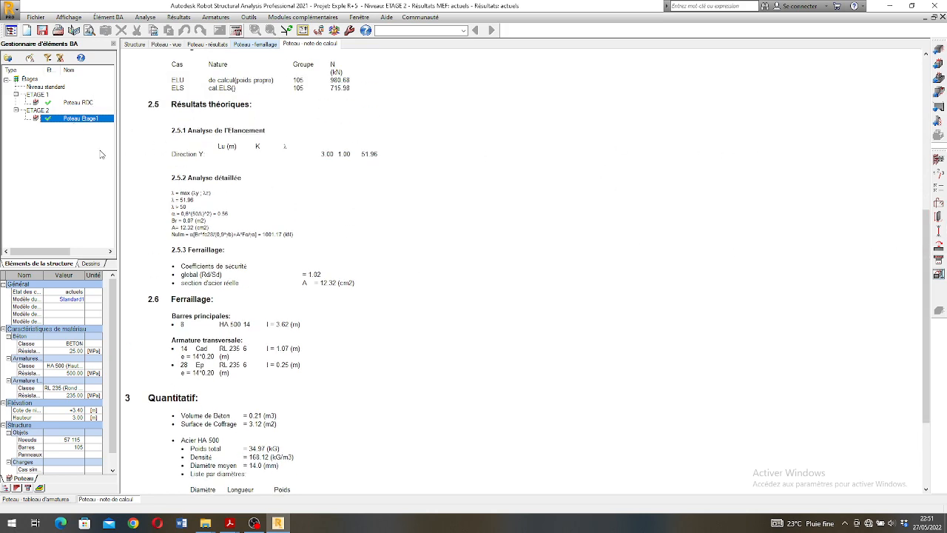
Generate the execution drawing of Poteau Etage1 and inspect it
{"action": "left_click", "coordinate": [938, 274]}
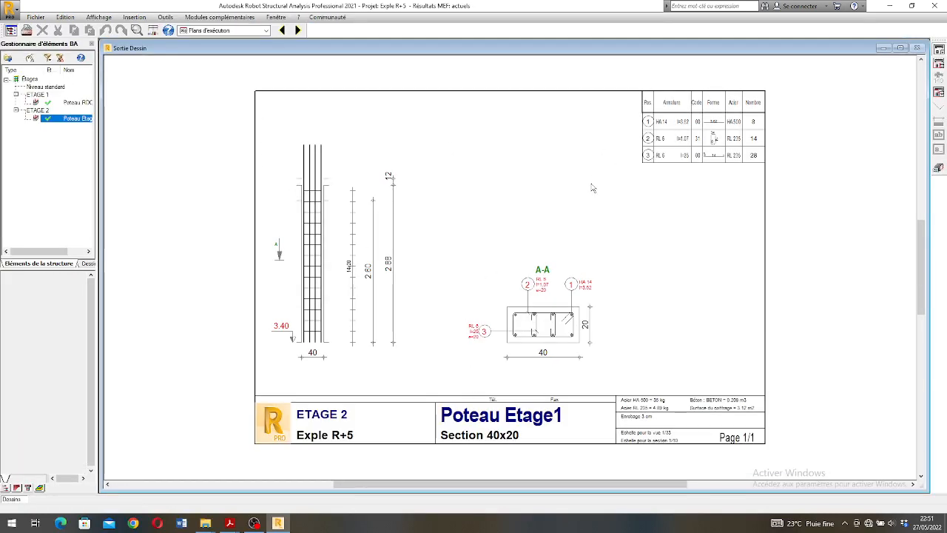
{"action": "scroll", "coordinate": [339, 146], "scroll_direction": "down", "scroll_amount": 1}
{"action": "scroll", "coordinate": [339, 146], "scroll_direction": "up", "scroll_amount": 1}
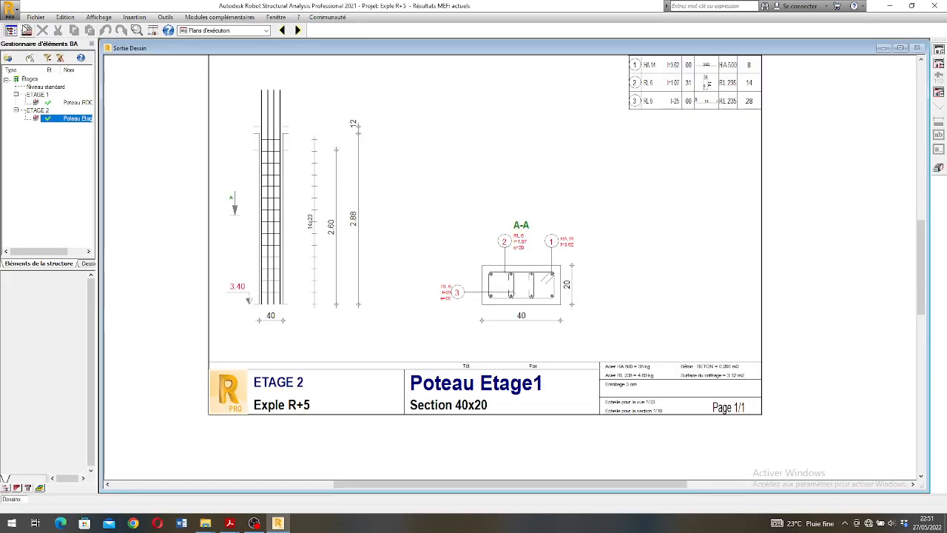
Print the execution drawing with Microsoft Print to PDF, saving it on the desktop (Bureau) as "poteau E1"
{"action": "left_click", "coordinate": [26, 31]}
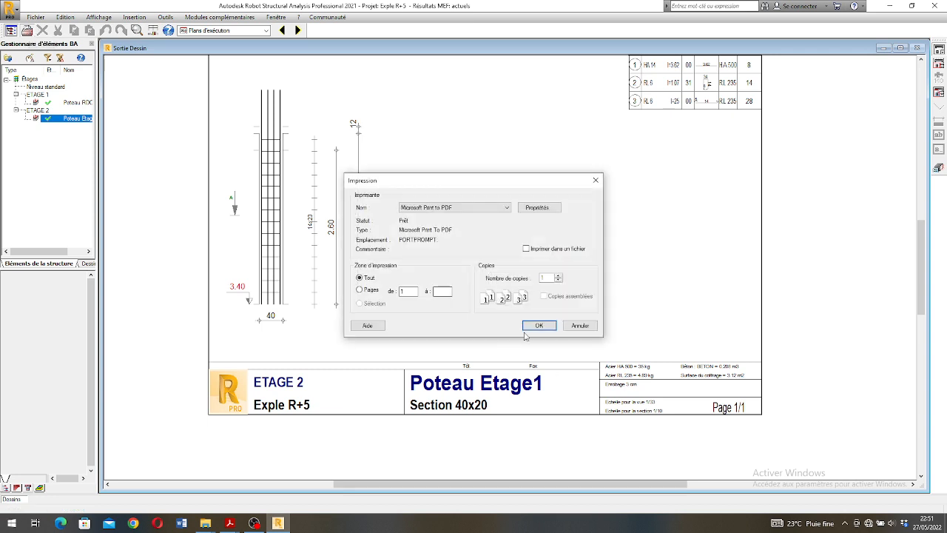
{"action": "left_click", "coordinate": [503, 209]}
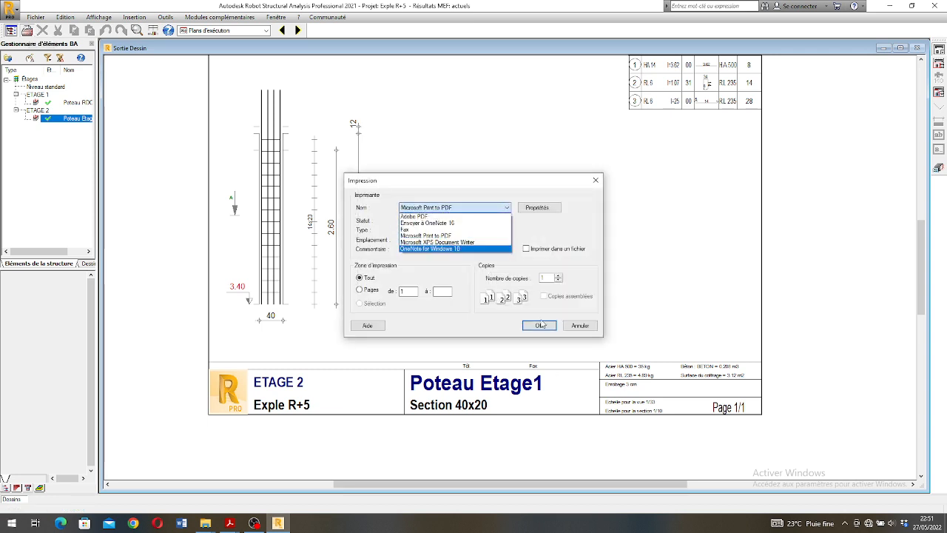
{"action": "left_click", "coordinate": [444, 236]}
{"action": "left_click", "coordinate": [541, 325]}
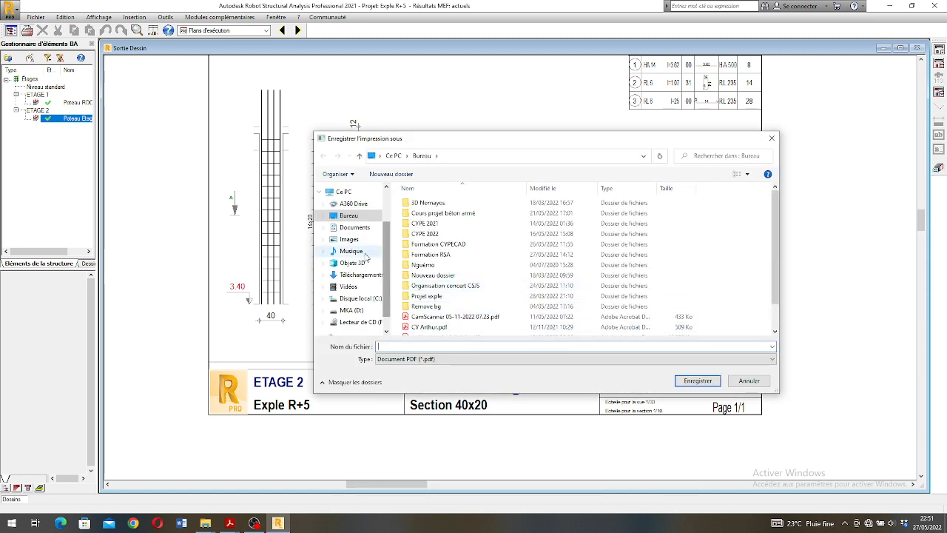
{"action": "left_click", "coordinate": [350, 215]}
{"action": "left_click", "coordinate": [458, 347]}
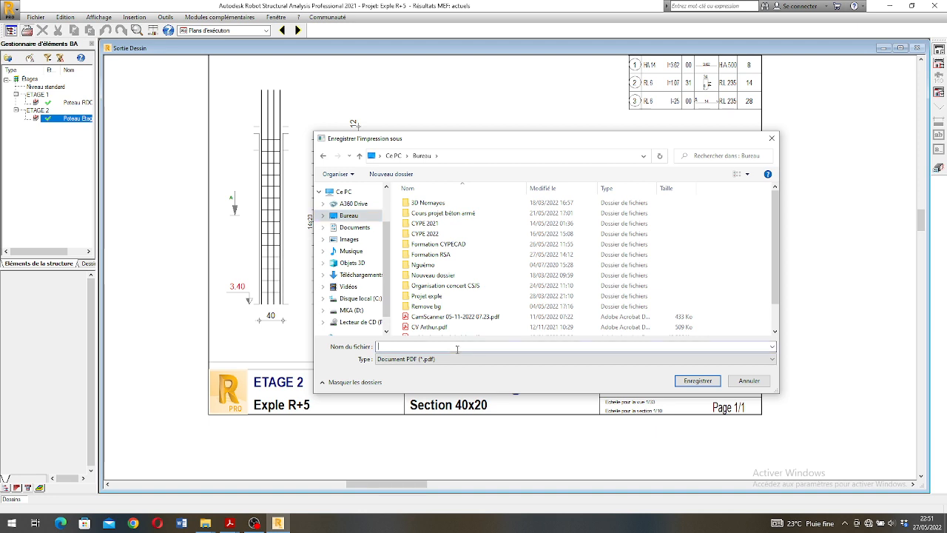
{"action": "type", "text": "poteau E1"}
{"action": "key", "text": "Return"}
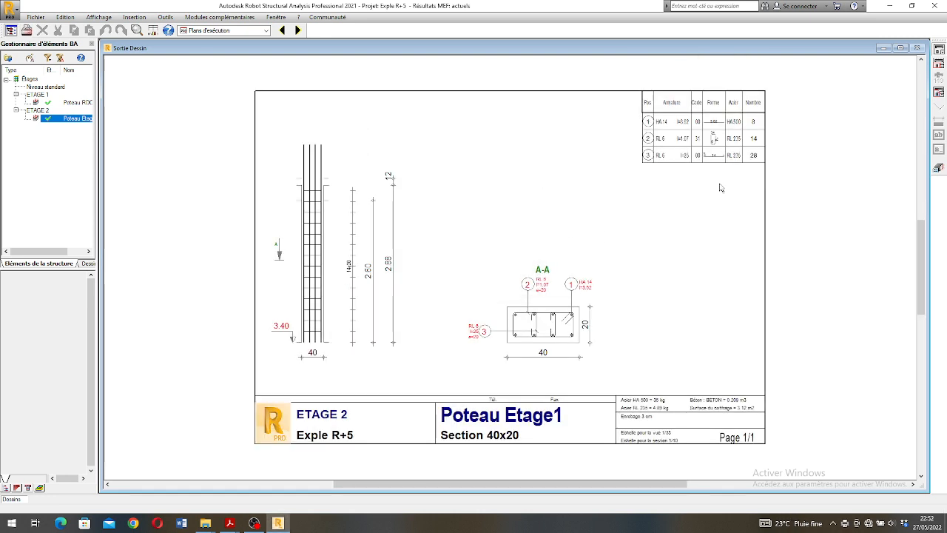
Open poteau E1.pdf from the desktop to check the printed drawing, close it and return to Robot Structural Analysis
{"action": "left_click", "coordinate": [887, 5]}
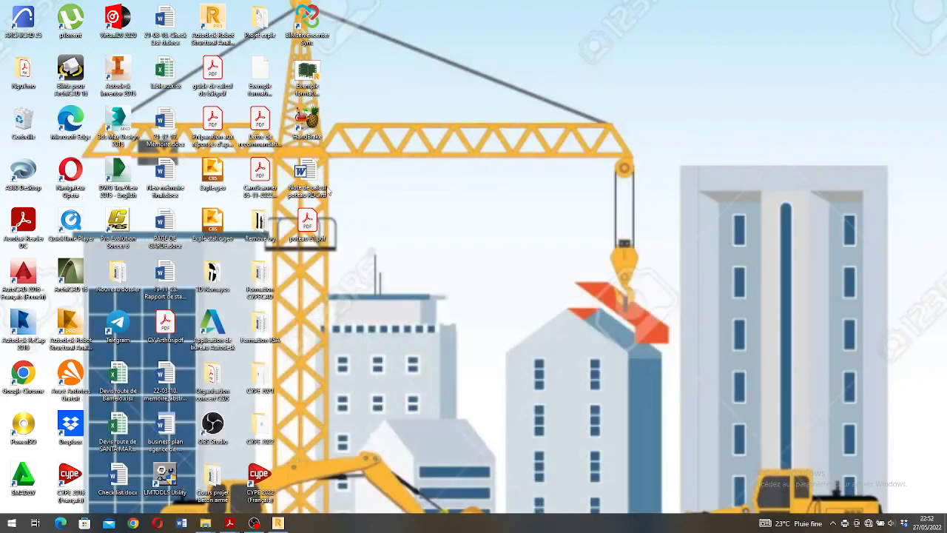
{"action": "double_click", "coordinate": [305, 227]}
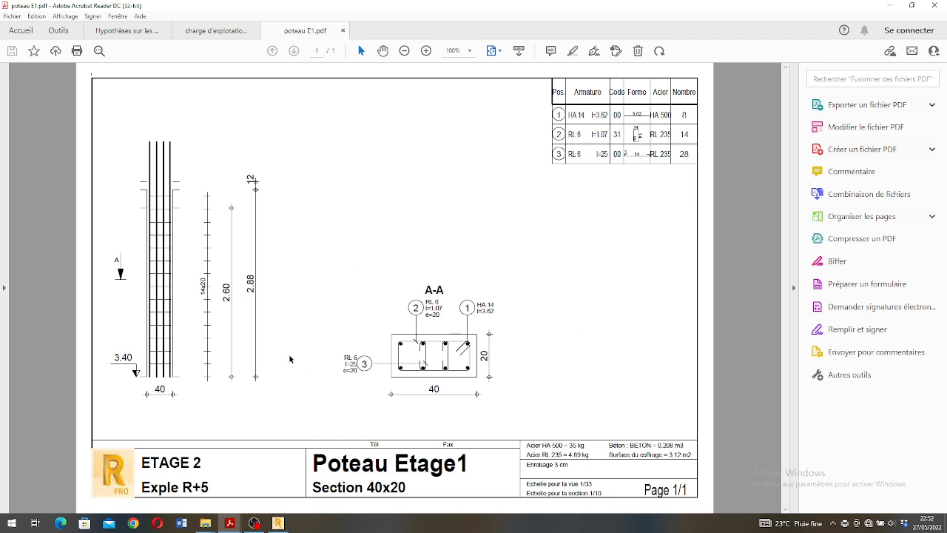
{"action": "left_click", "coordinate": [933, 6]}
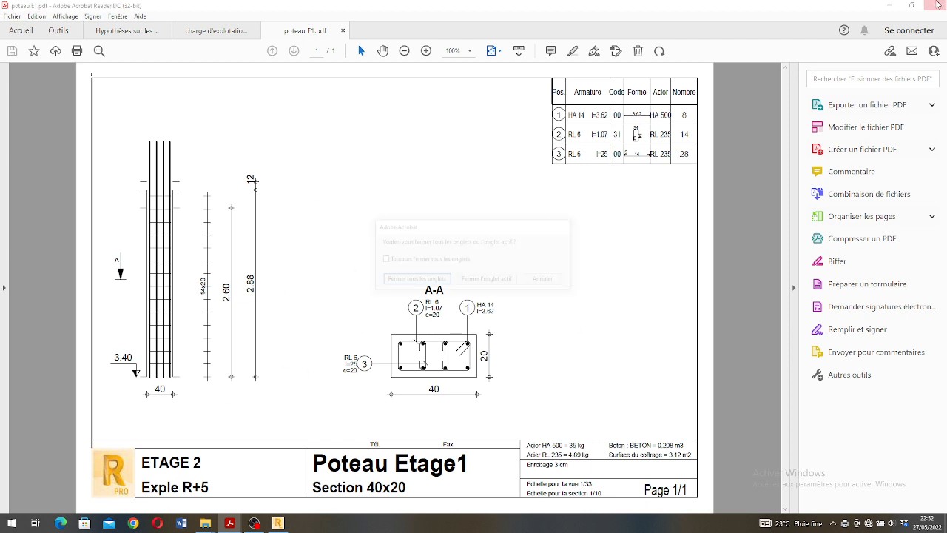
{"action": "left_click", "coordinate": [488, 280]}
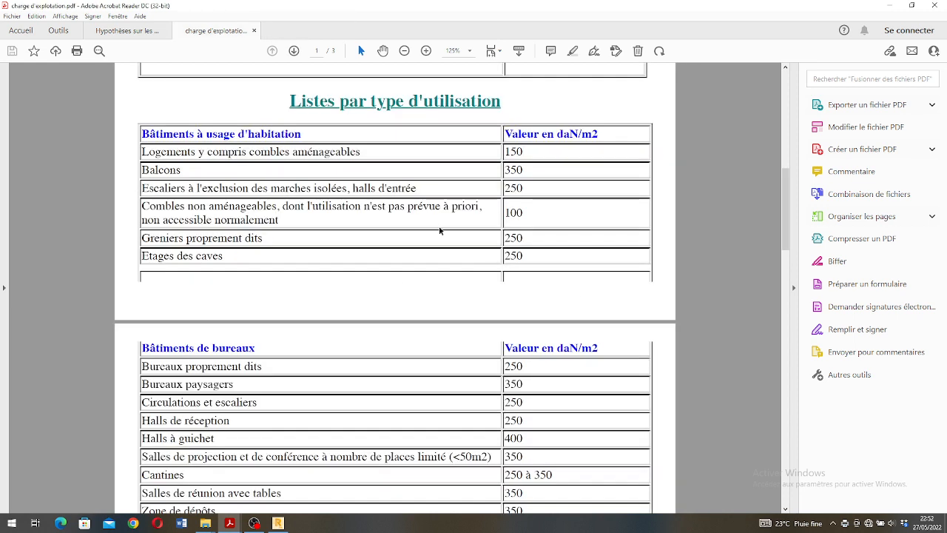
{"action": "left_click", "coordinate": [888, 5]}
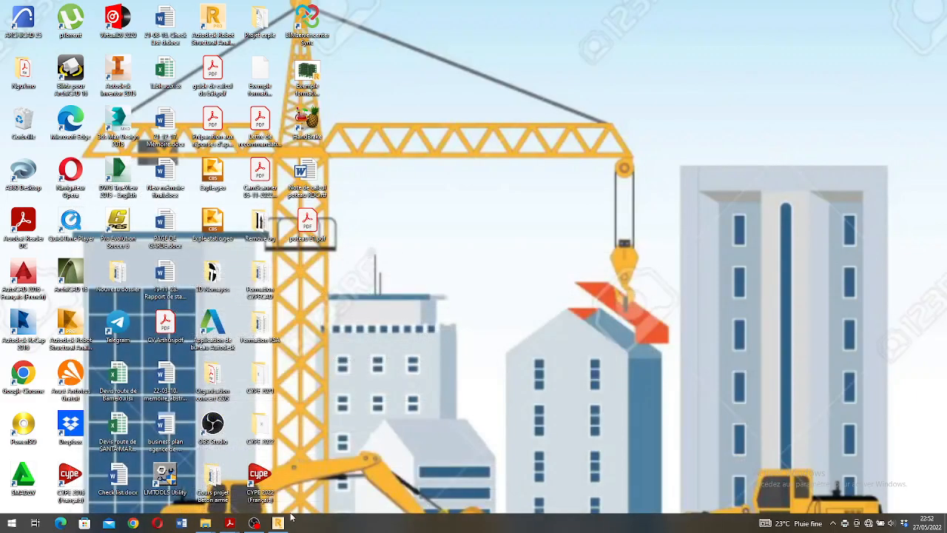
{"action": "left_click", "coordinate": [278, 523]}
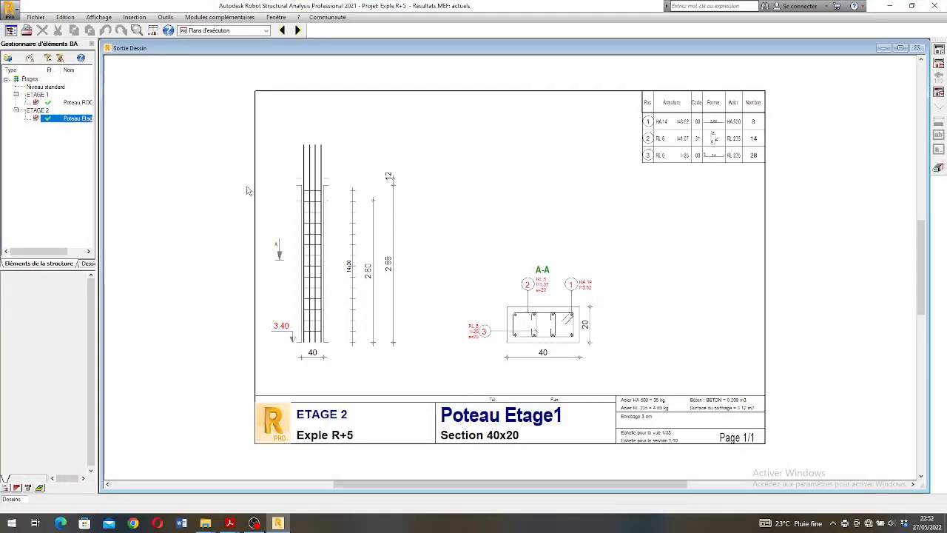
{"action": "scroll", "coordinate": [247, 187], "scroll_direction": "up", "scroll_amount": 1}
{"action": "scroll", "coordinate": [191, 172], "scroll_direction": "down", "scroll_amount": 1}
{"action": "scroll", "coordinate": [367, 196], "scroll_direction": "up", "scroll_amount": 1}
{"action": "scroll", "coordinate": [373, 182], "scroll_direction": "down", "scroll_amount": 1}
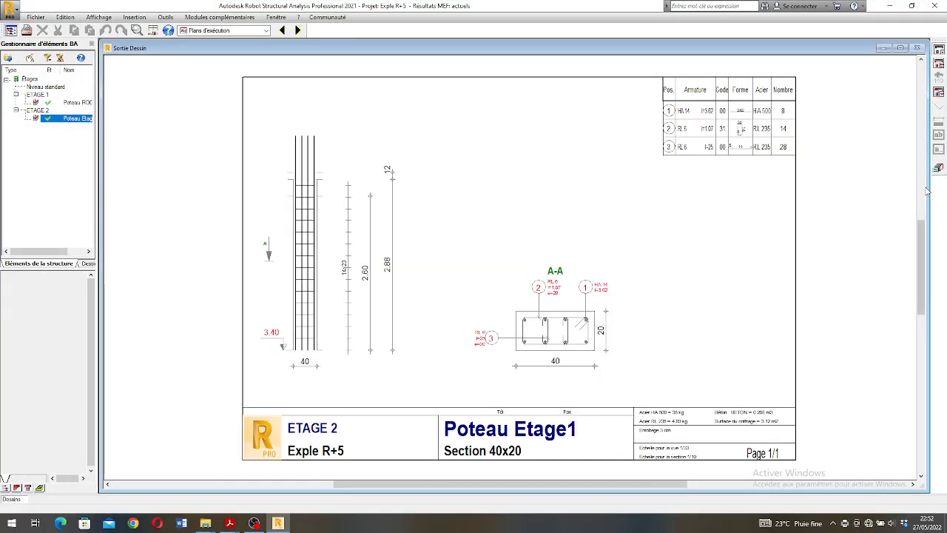
Leave the execution drawing and return to the building model in the Géométrie layout
{"action": "left_click", "coordinate": [938, 169]}
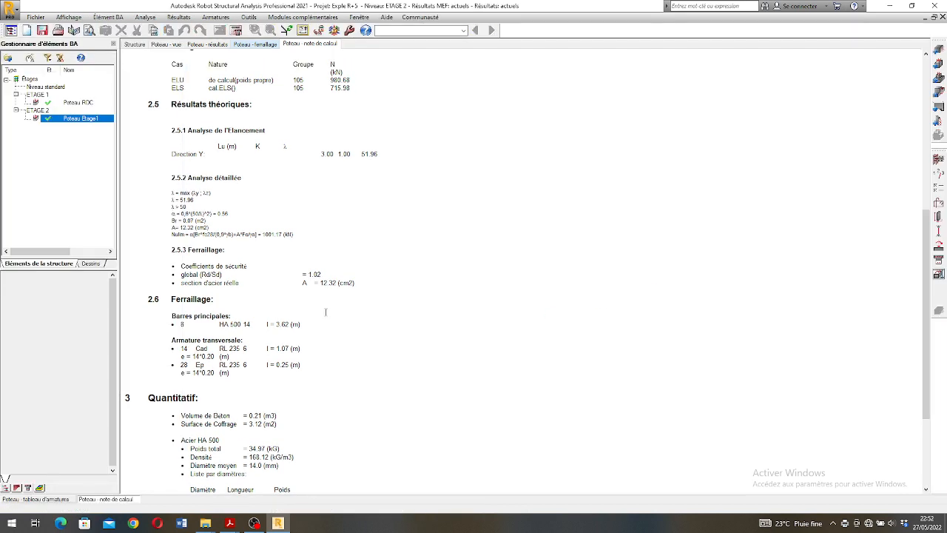
{"action": "left_click", "coordinate": [464, 31]}
{"action": "left_click", "coordinate": [409, 48]}
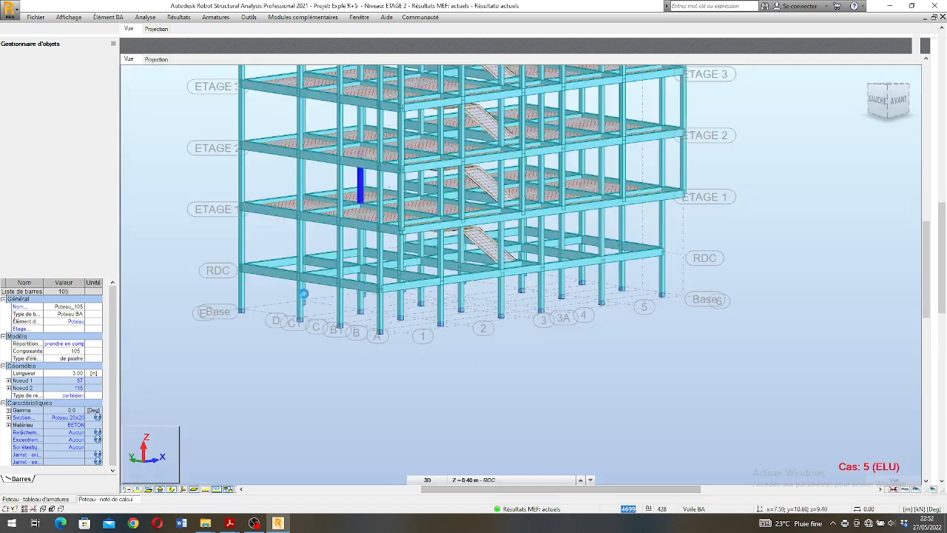
Load the column between ETAGE 2 and ETAGE 3, directly above the selected one, into RC column design with manual combinations ELU and ELS
{"action": "scroll", "coordinate": [314, 279], "scroll_direction": "down", "scroll_amount": 5}
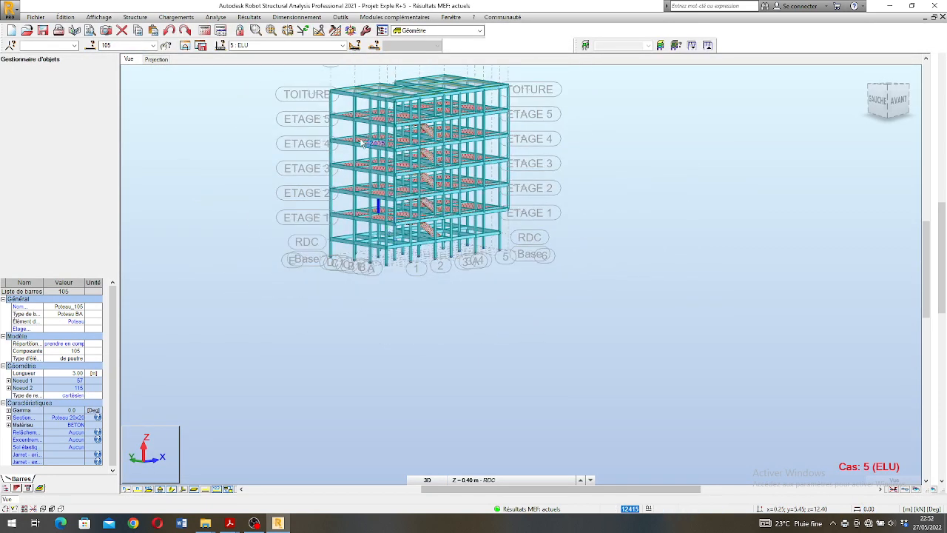
{"action": "scroll", "coordinate": [400, 222], "scroll_direction": "up", "scroll_amount": 4}
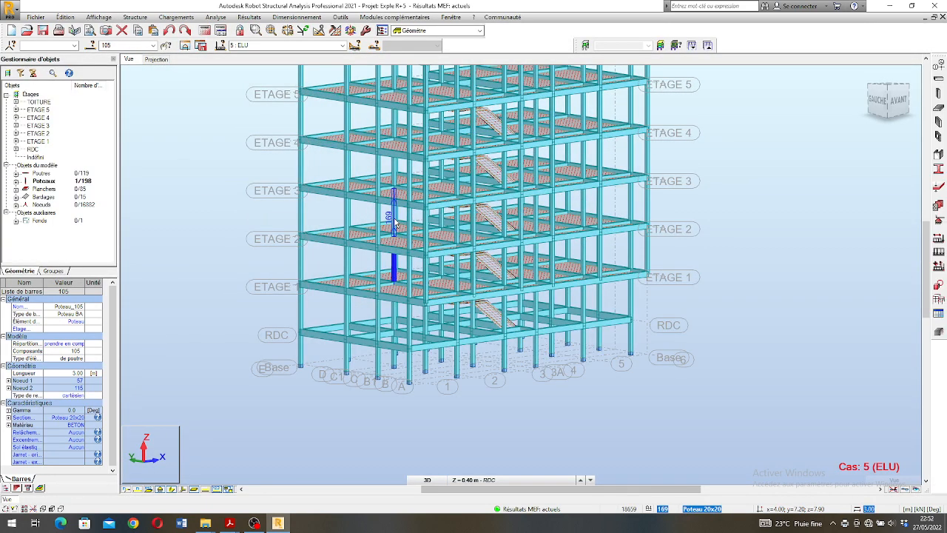
{"action": "left_click", "coordinate": [396, 222]}
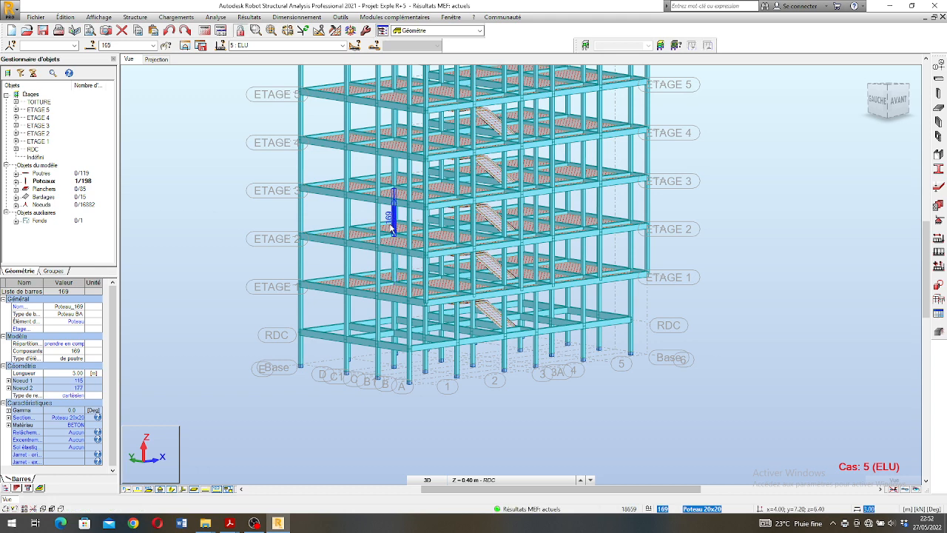
{"action": "left_click", "coordinate": [296, 17]}
{"action": "left_click", "coordinate": [322, 128]}
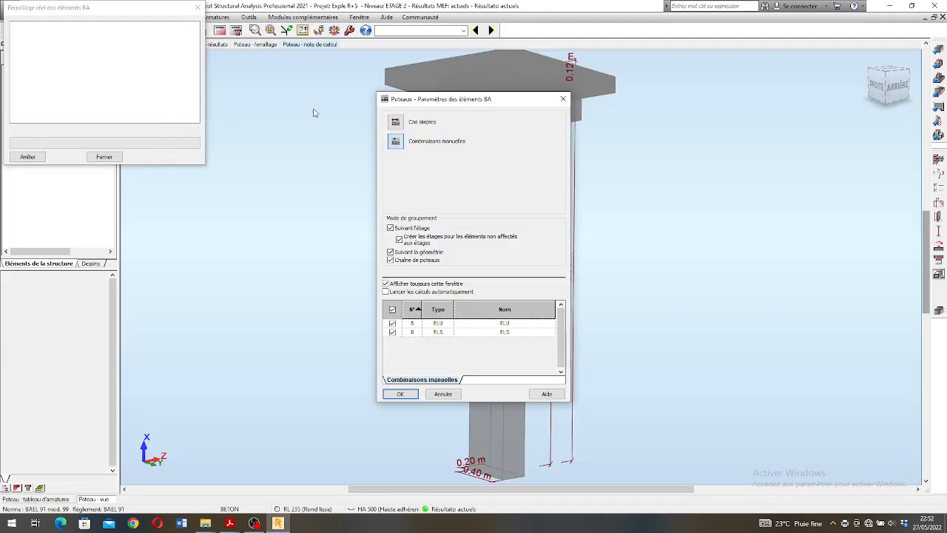
{"action": "left_click", "coordinate": [400, 394]}
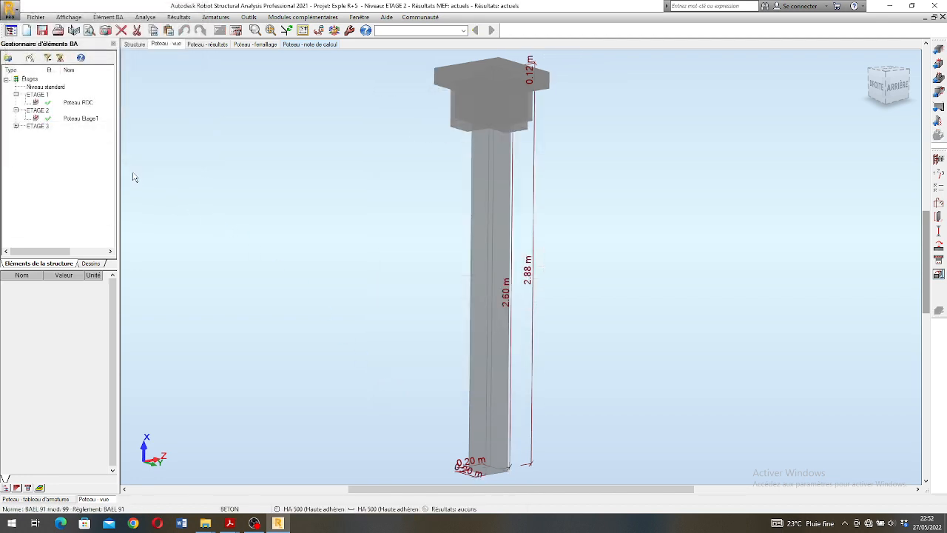
Rename the column under ETAGE 3 as Poteau Etage 2
{"action": "left_click", "coordinate": [26, 126]}
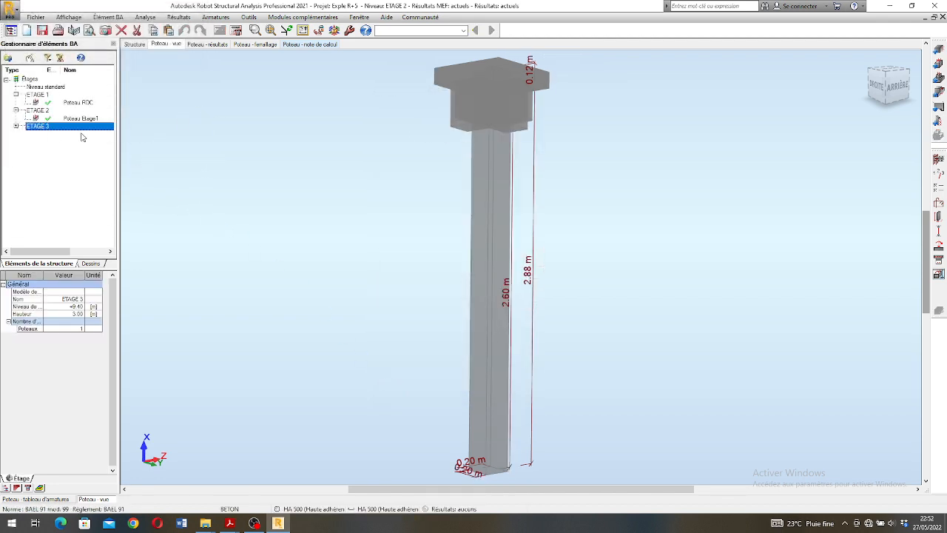
{"action": "left_click", "coordinate": [17, 127]}
{"action": "left_click", "coordinate": [75, 134]}
{"action": "right_click", "coordinate": [74, 134]}
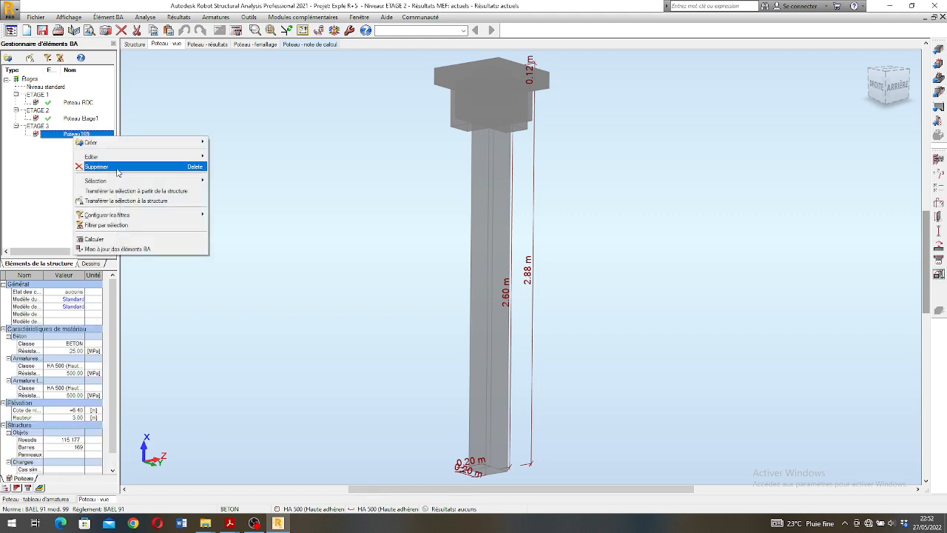
{"action": "mouse_move", "coordinate": [118, 156]}
{"action": "left_click", "coordinate": [237, 185]}
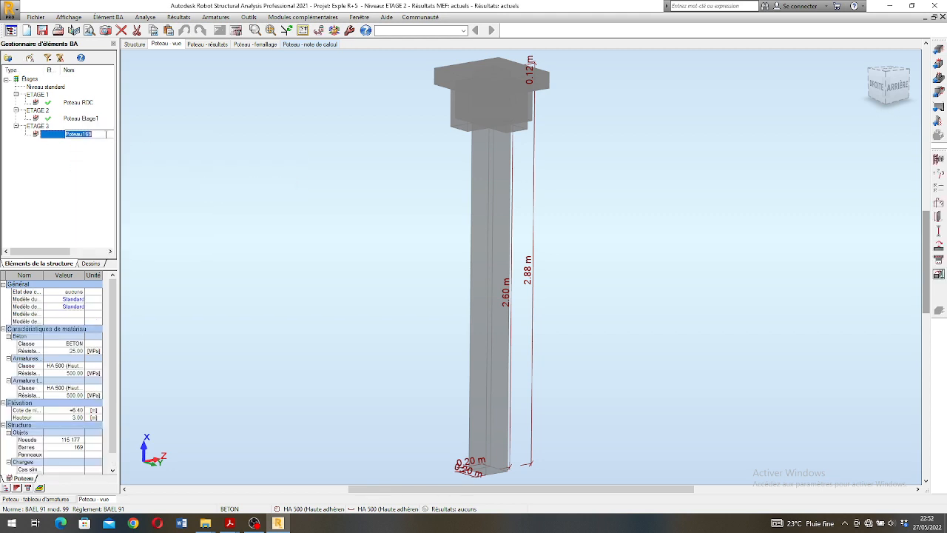
{"action": "left_click", "coordinate": [101, 134]}
{"action": "key", "text": "Return"}
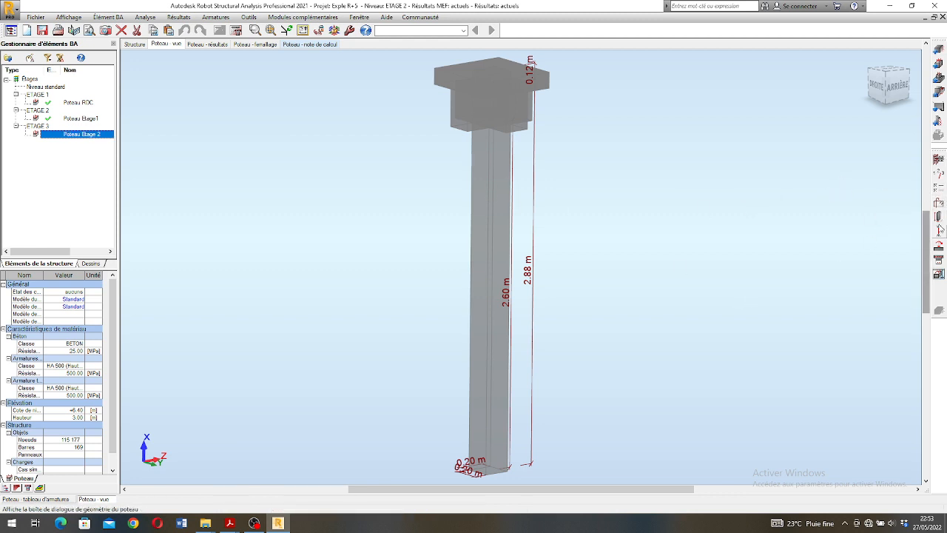
Set the section width b of Poteau Etage 2 to 35 cm
{"action": "left_click", "coordinate": [939, 217]}
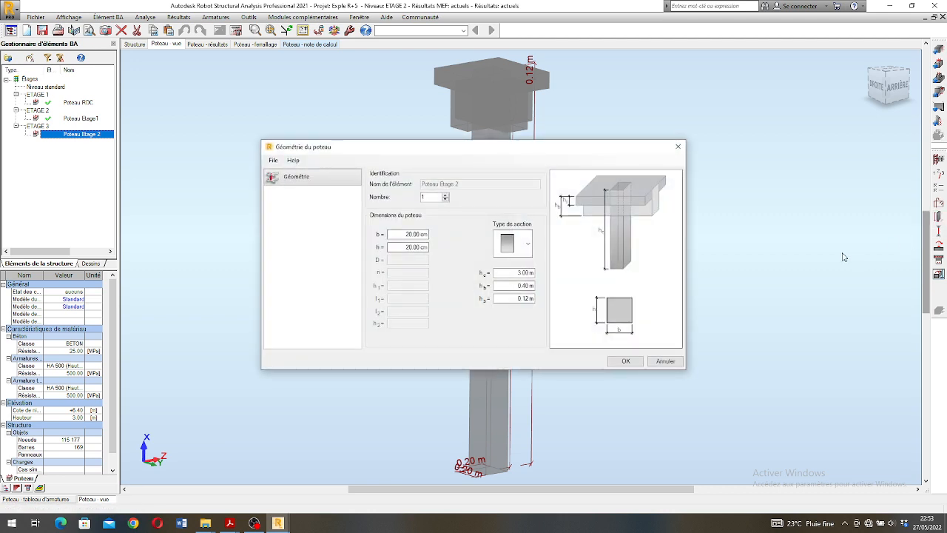
{"action": "left_click", "coordinate": [413, 233]}
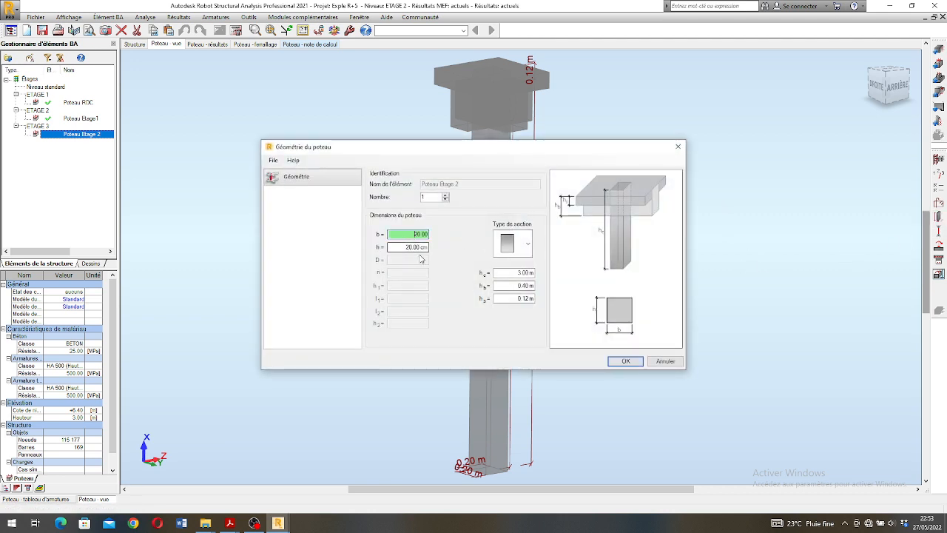
{"action": "key", "text": "Delete"}
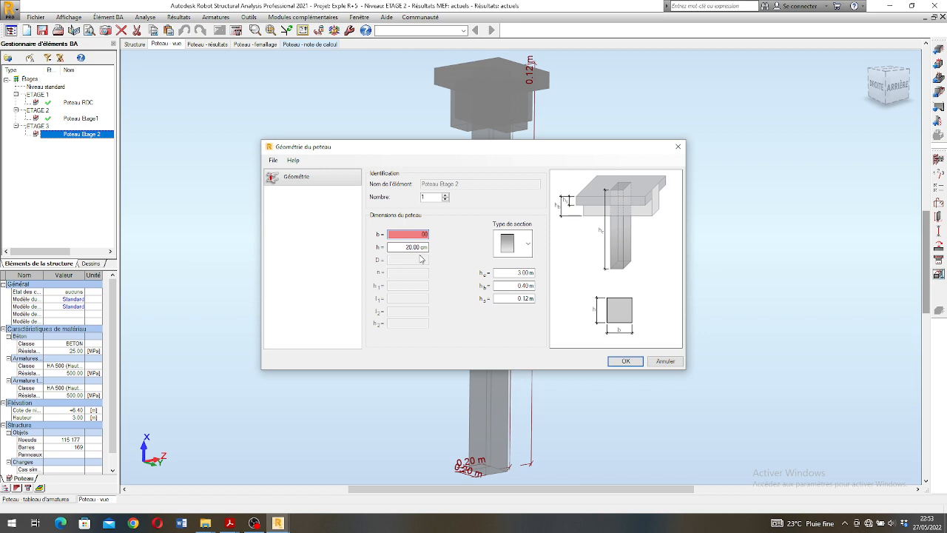
{"action": "type", "text": "35"}
{"action": "left_click", "coordinate": [624, 360]}
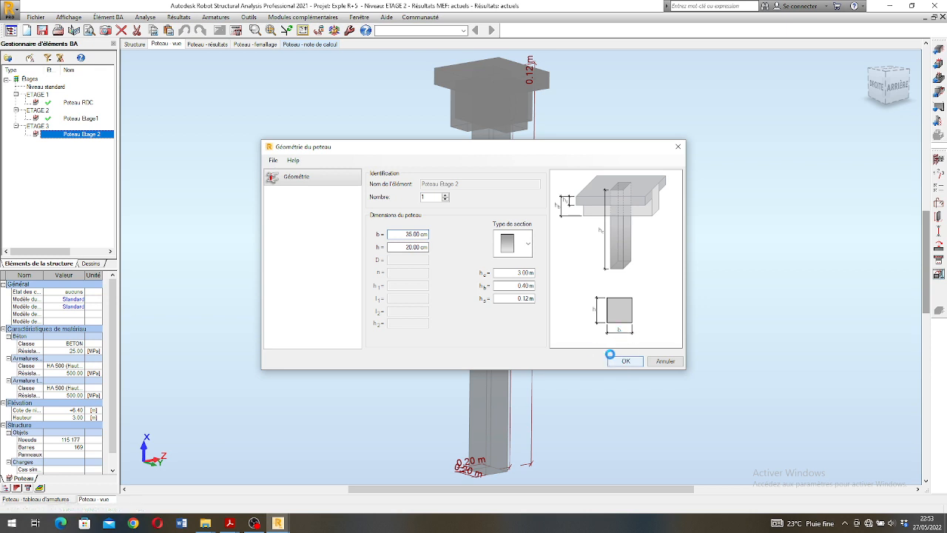
In the calculation options, restrict the longitudinal reinforcement to 12 mm bars only
{"action": "left_click", "coordinate": [942, 189]}
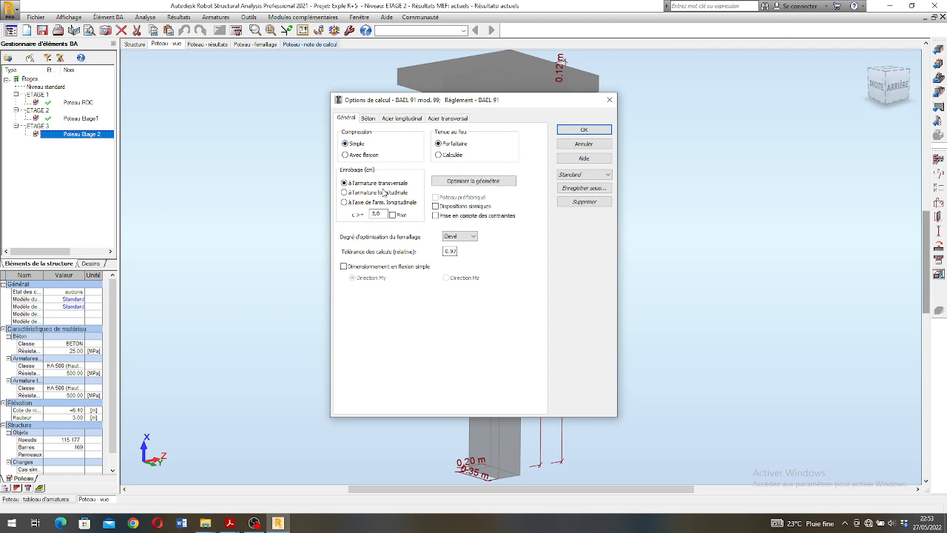
{"action": "left_click", "coordinate": [372, 119]}
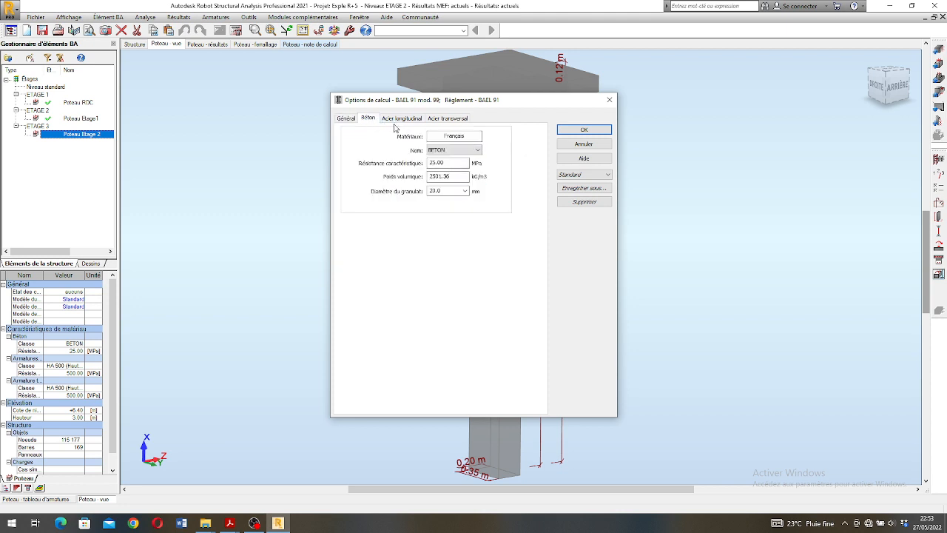
{"action": "left_click", "coordinate": [396, 119]}
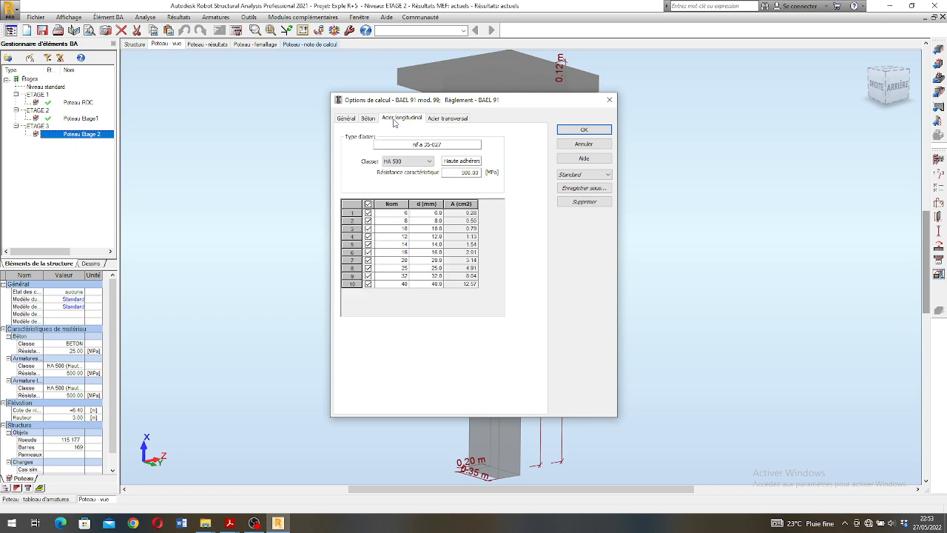
{"action": "left_click", "coordinate": [369, 204]}
{"action": "left_click", "coordinate": [368, 236]}
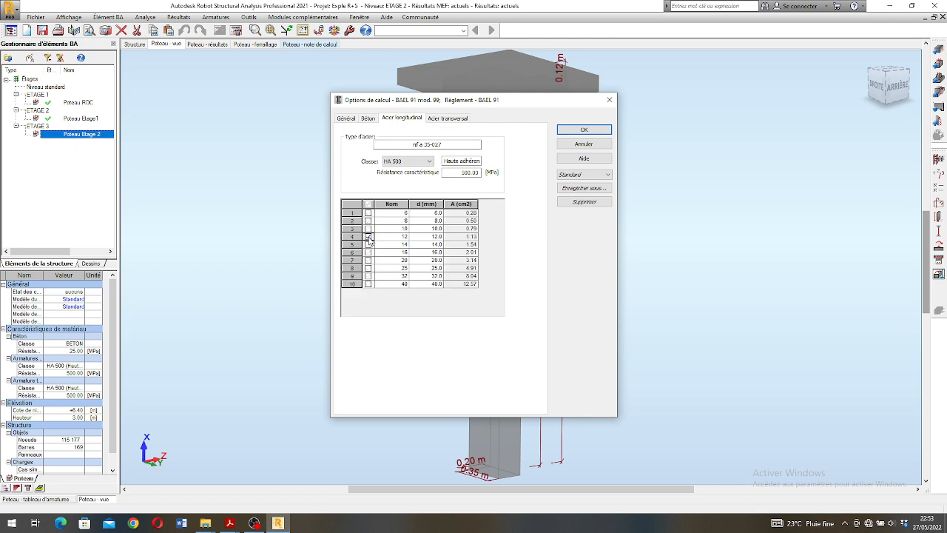
Set the transverse reinforcement to steel class RL 235 with only 6 mm bars and apply the calculation options
{"action": "left_click", "coordinate": [437, 120]}
{"action": "left_click", "coordinate": [403, 162]}
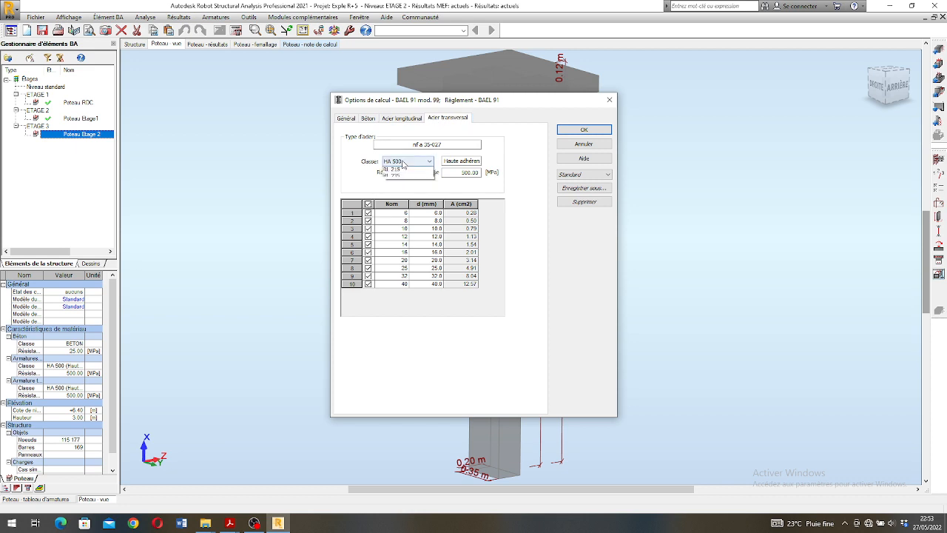
{"action": "left_click", "coordinate": [396, 176]}
{"action": "left_click", "coordinate": [369, 204]}
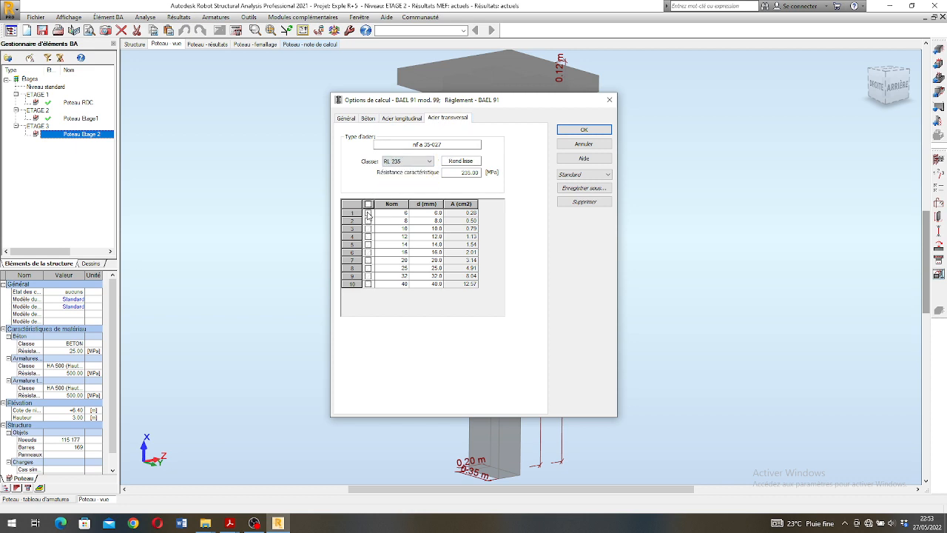
{"action": "left_click", "coordinate": [368, 214]}
{"action": "left_click", "coordinate": [584, 131]}
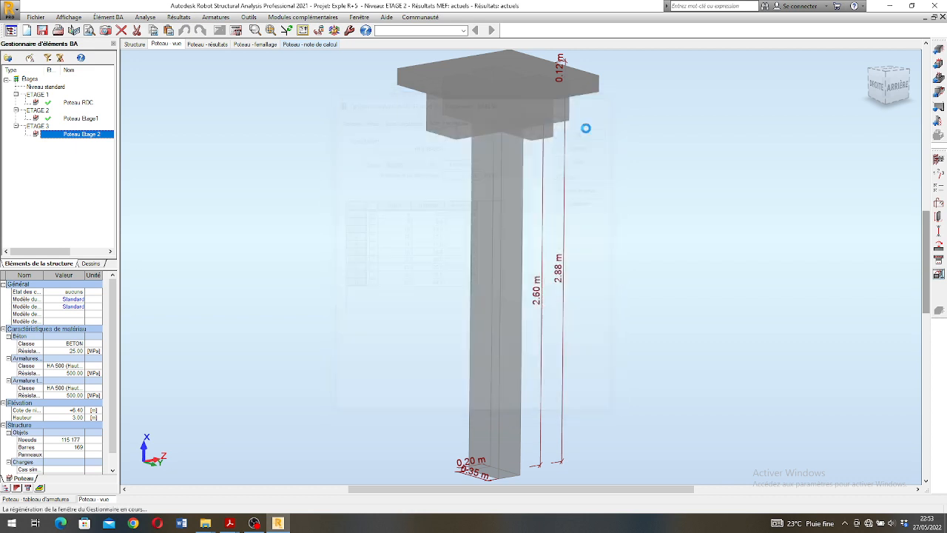
Apply the saved Standard1 reinforcement layout to Poteau Etage 2 after checking its transverse and construction bar settings
{"action": "left_click", "coordinate": [940, 206]}
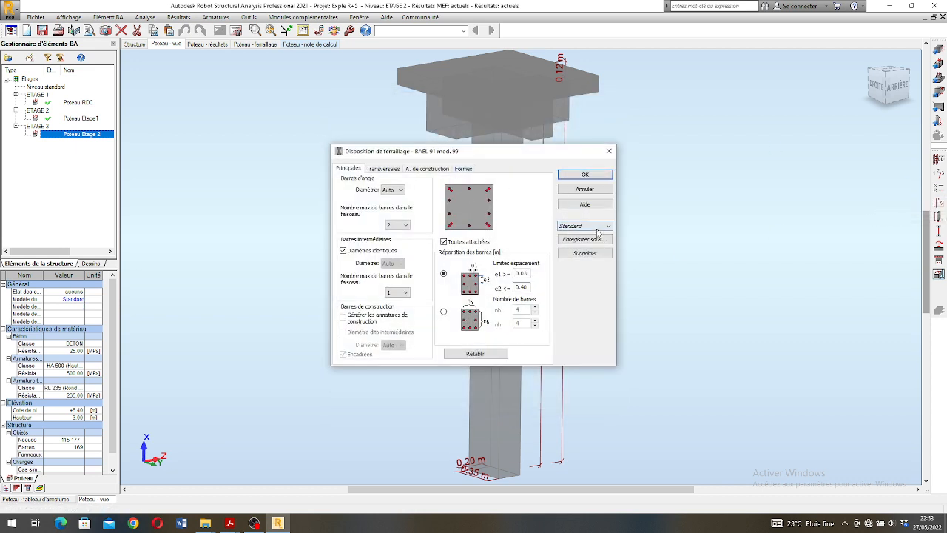
{"action": "left_click", "coordinate": [597, 229]}
{"action": "left_click", "coordinate": [585, 240]}
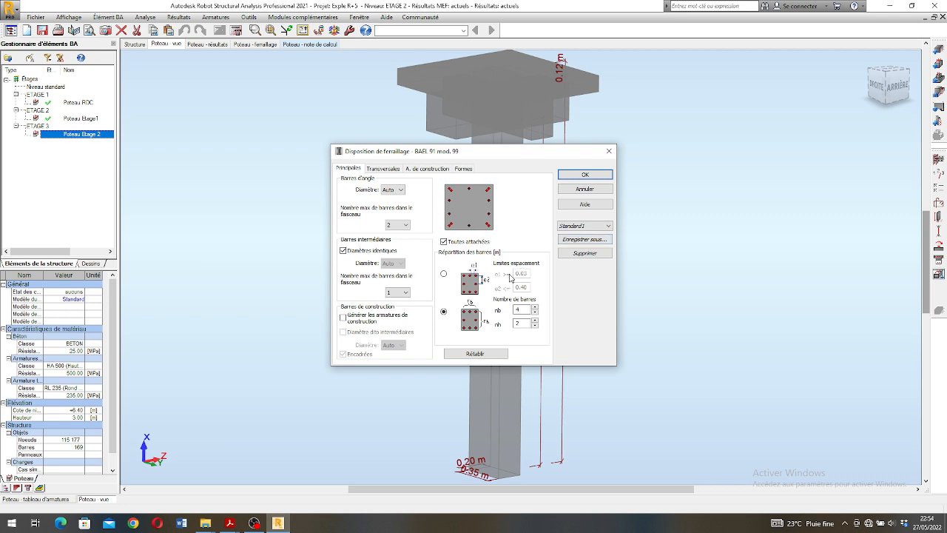
{"action": "left_click", "coordinate": [602, 226]}
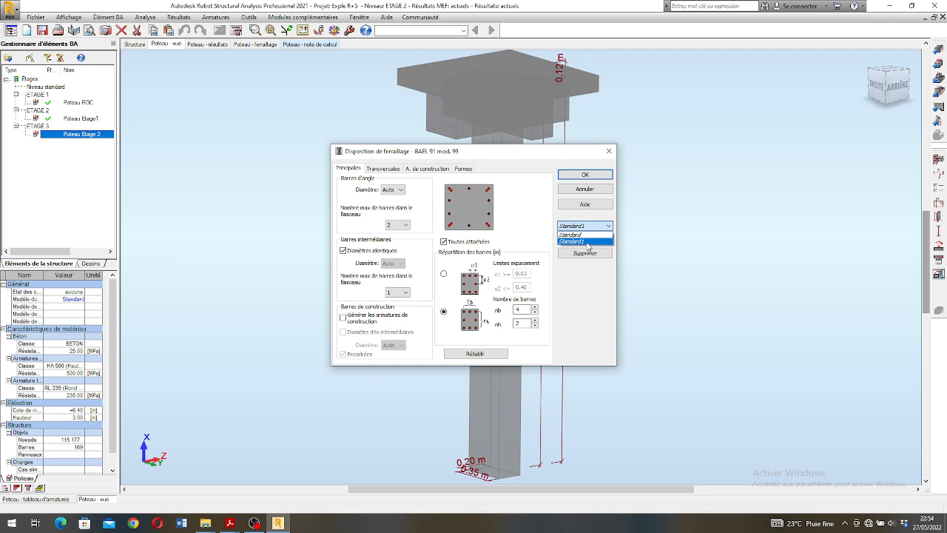
{"action": "left_click", "coordinate": [587, 241]}
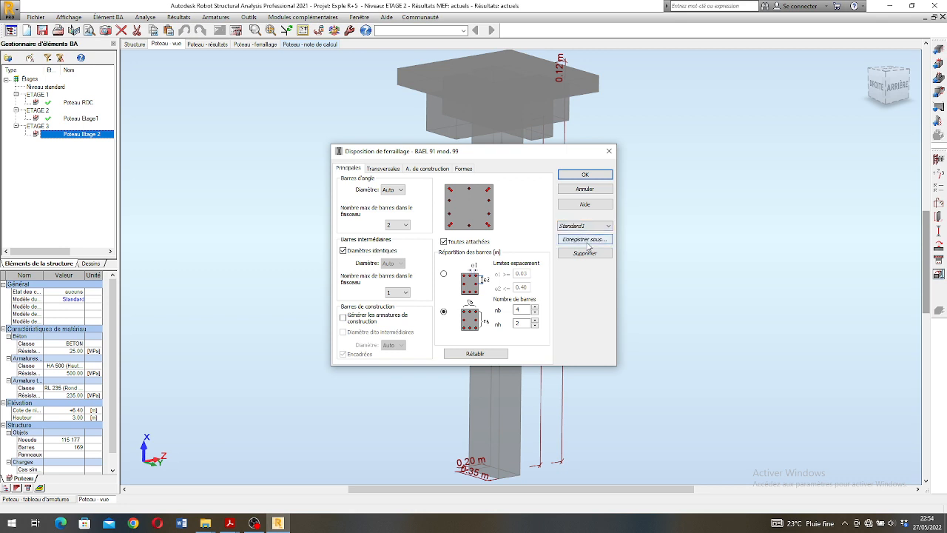
{"action": "left_click", "coordinate": [385, 170]}
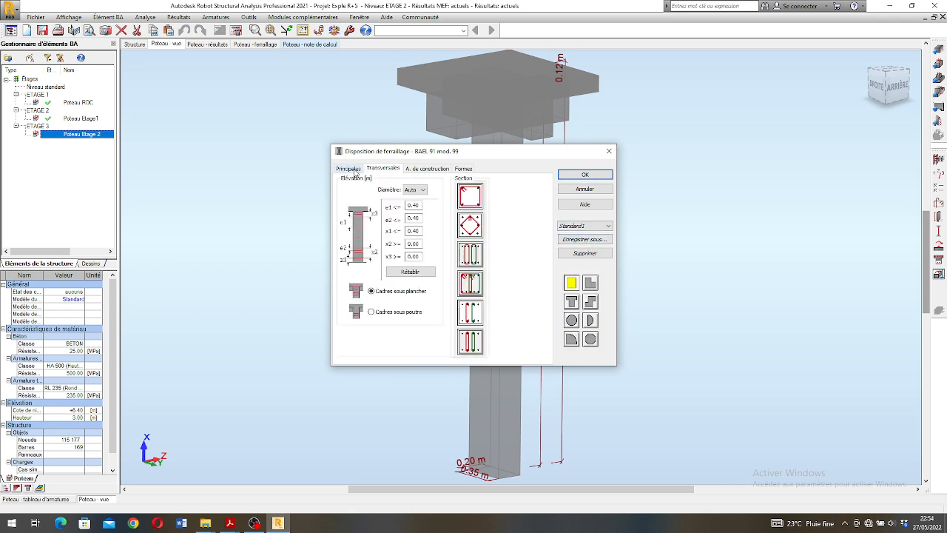
{"action": "left_click", "coordinate": [355, 171]}
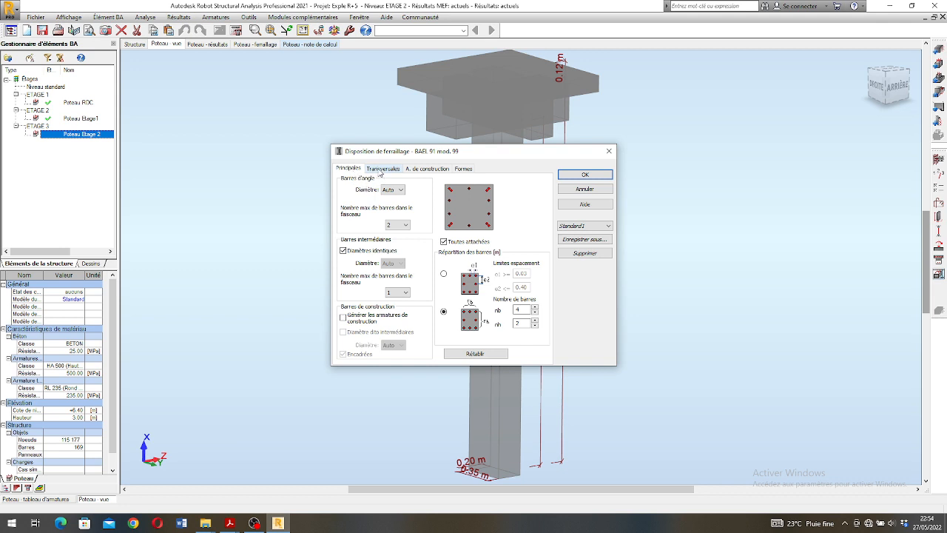
{"action": "left_click", "coordinate": [382, 169]}
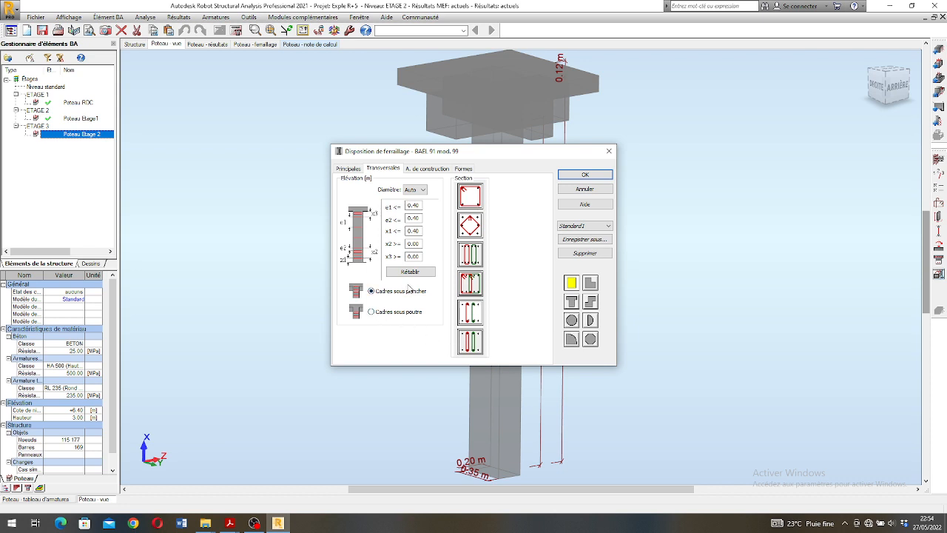
{"action": "left_click", "coordinate": [428, 169]}
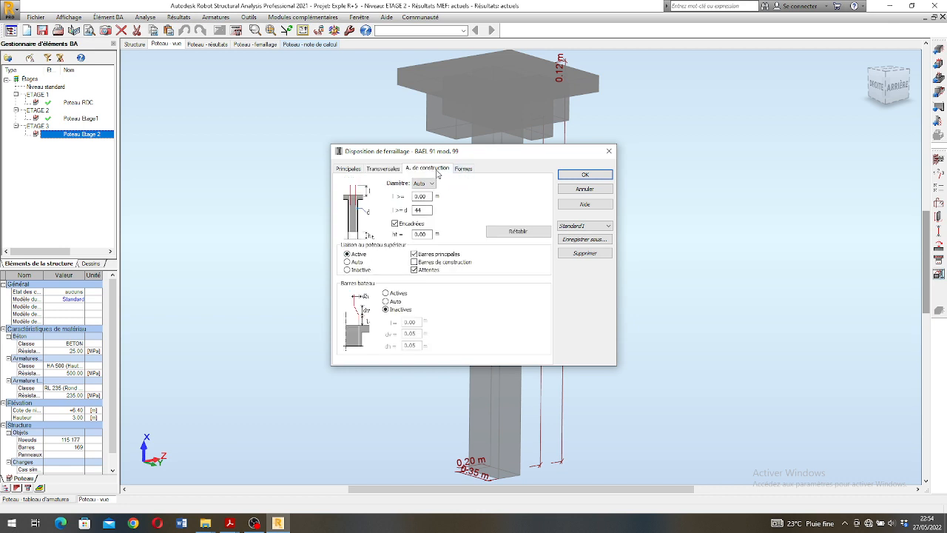
{"action": "left_click", "coordinate": [349, 169]}
{"action": "left_click", "coordinate": [583, 175]}
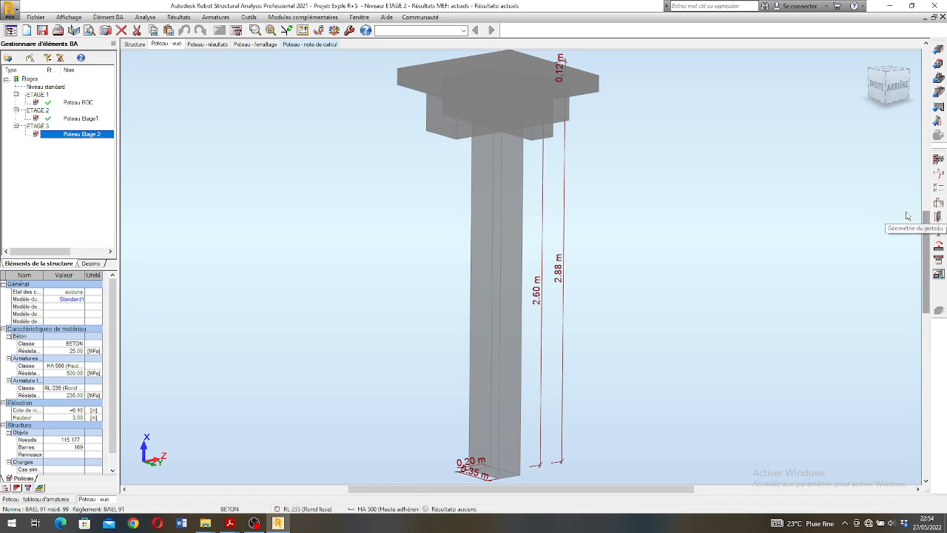
Calculate the reinforcement of Poteau Etage 2 and generate its execution drawing
{"action": "left_click", "coordinate": [243, 31]}
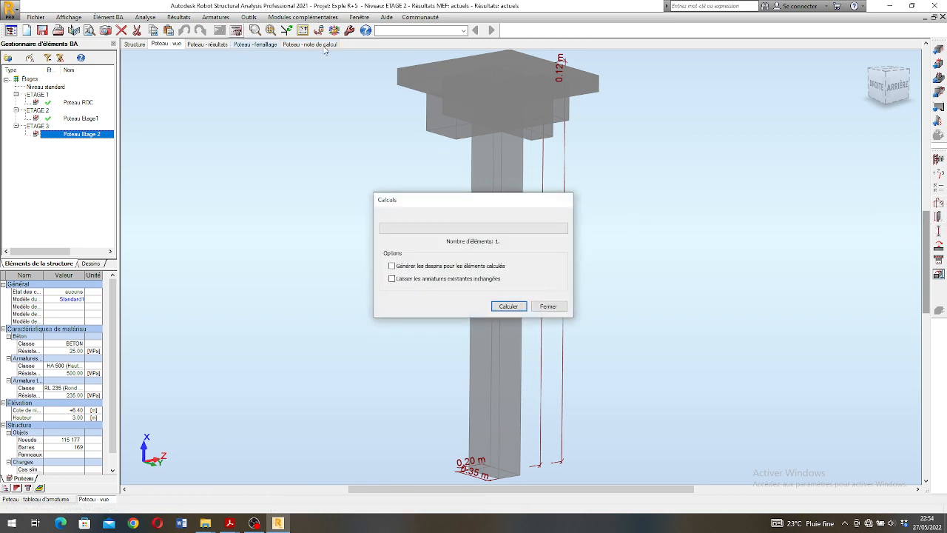
{"action": "left_click", "coordinate": [508, 306]}
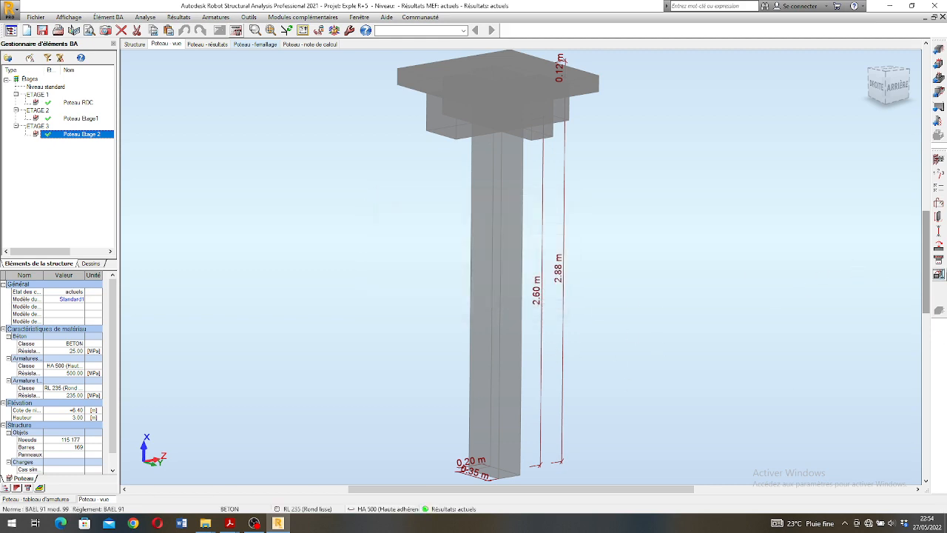
{"action": "left_click", "coordinate": [939, 273]}
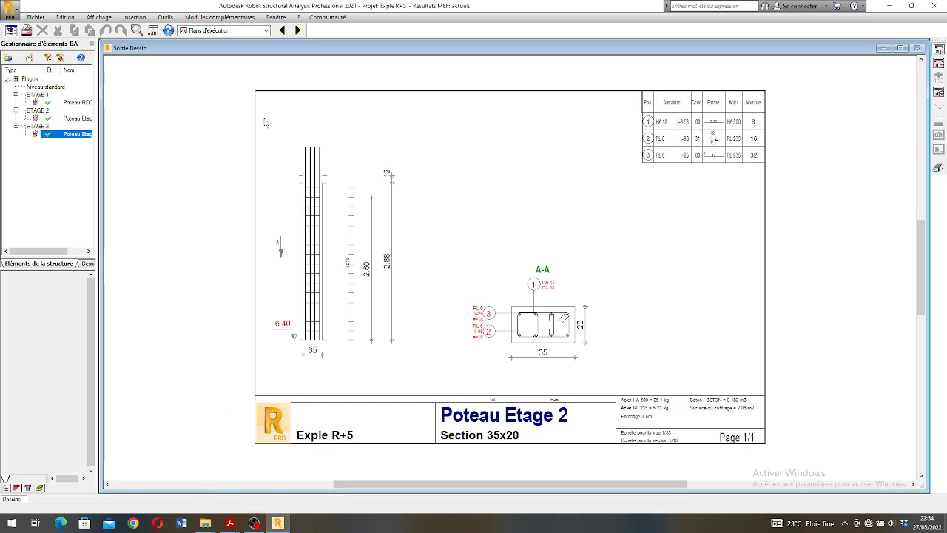
{"action": "scroll", "coordinate": [482, 258], "scroll_direction": "down", "scroll_amount": 1}
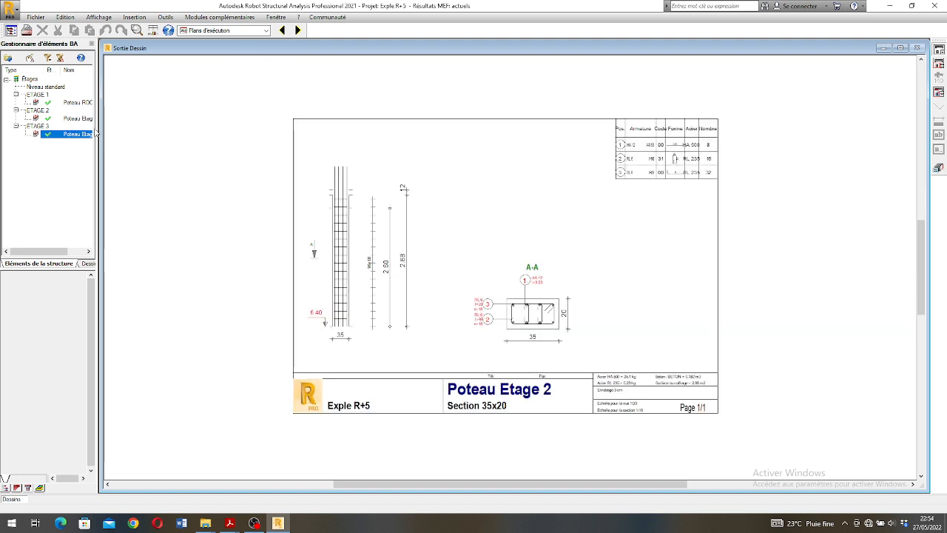
{"action": "left_click", "coordinate": [265, 30]}
{"action": "left_click", "coordinate": [204, 165]}
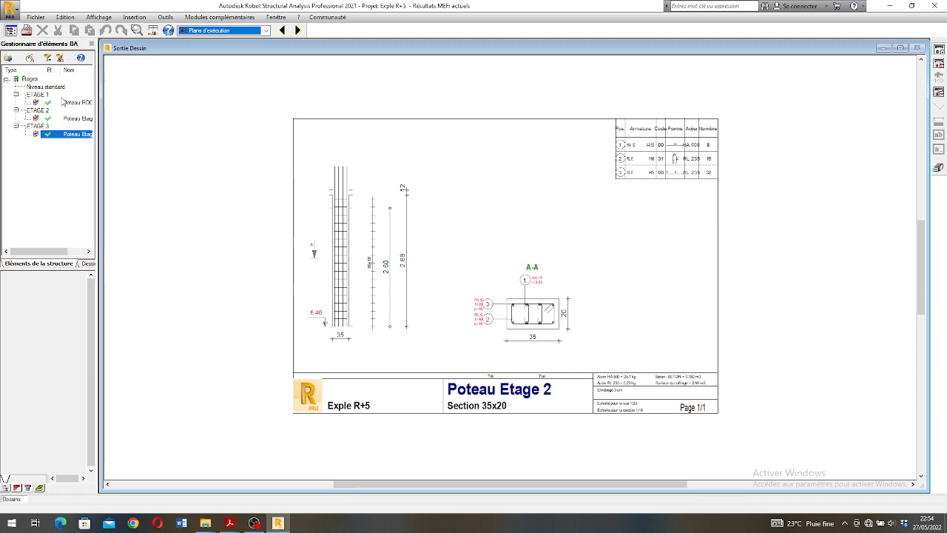
{"action": "left_click", "coordinate": [940, 168]}
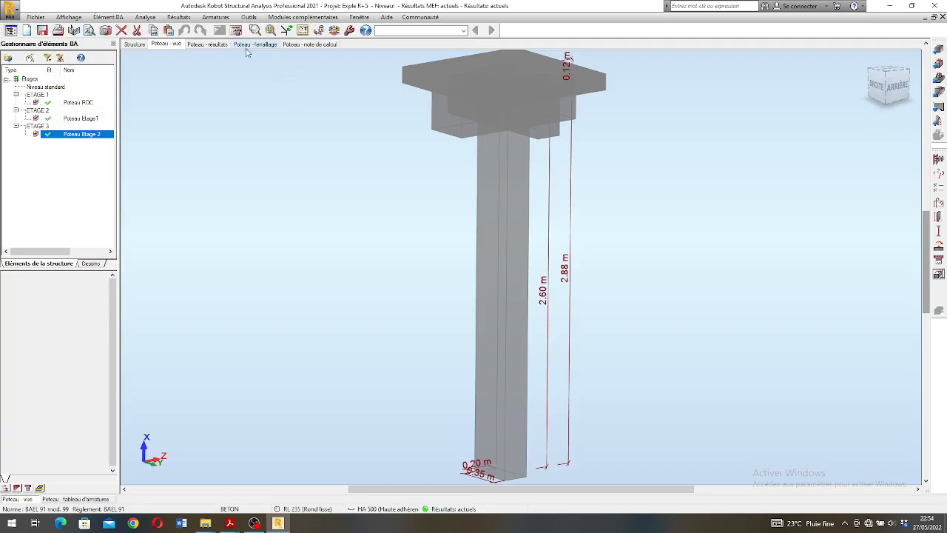
Review the calculation note of Poteau Etage 2, from materials and loads to reinforcement and quantities
{"action": "left_click", "coordinate": [317, 45]}
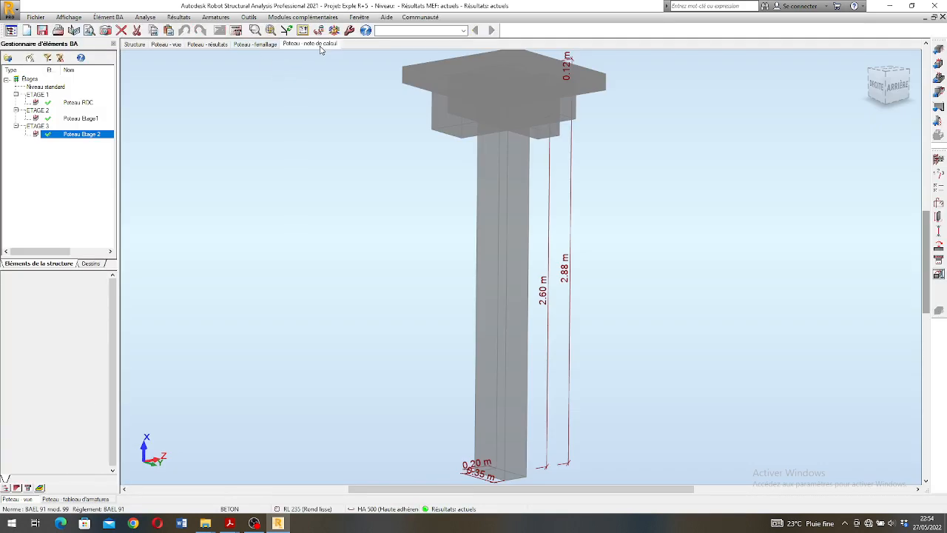
{"action": "scroll", "coordinate": [359, 131], "scroll_direction": "down", "scroll_amount": 3}
{"action": "scroll", "coordinate": [487, 61], "scroll_direction": "up", "scroll_amount": 3}
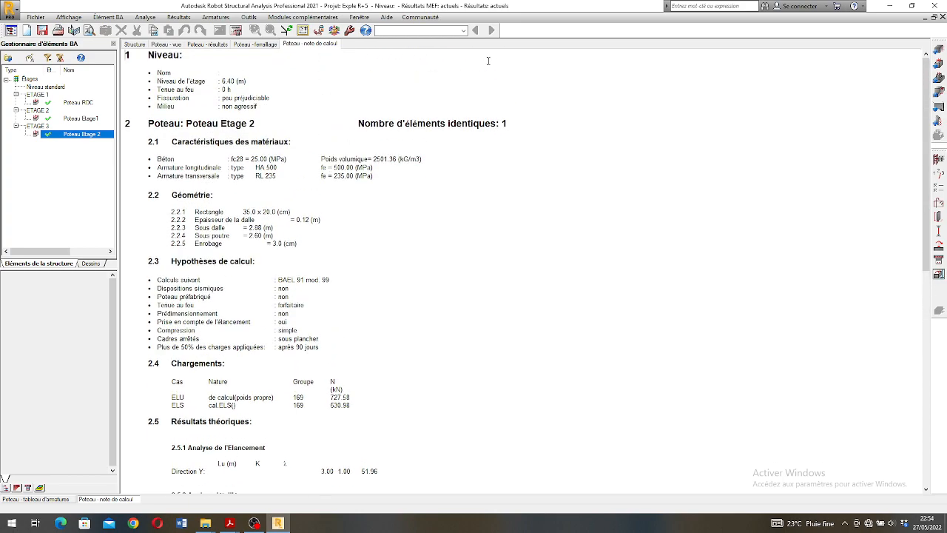
{"action": "scroll", "coordinate": [399, 277], "scroll_direction": "down", "scroll_amount": 10}
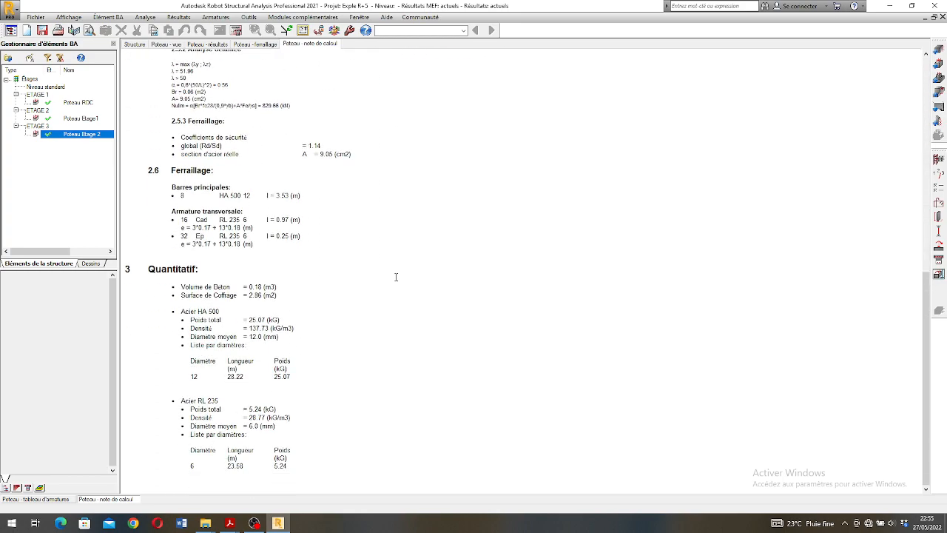
{"action": "scroll", "coordinate": [398, 277], "scroll_direction": "up", "scroll_amount": 10}
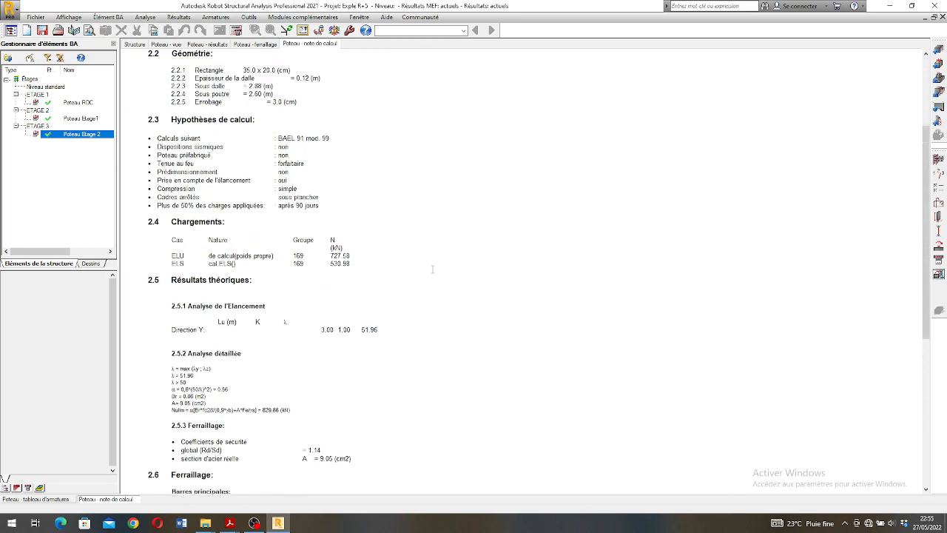
In the building model, send column 233, just above the highlighted one, to reinforcement design with the manual combinations ELU and ELS
{"action": "left_click", "coordinate": [463, 31]}
{"action": "left_click", "coordinate": [405, 50]}
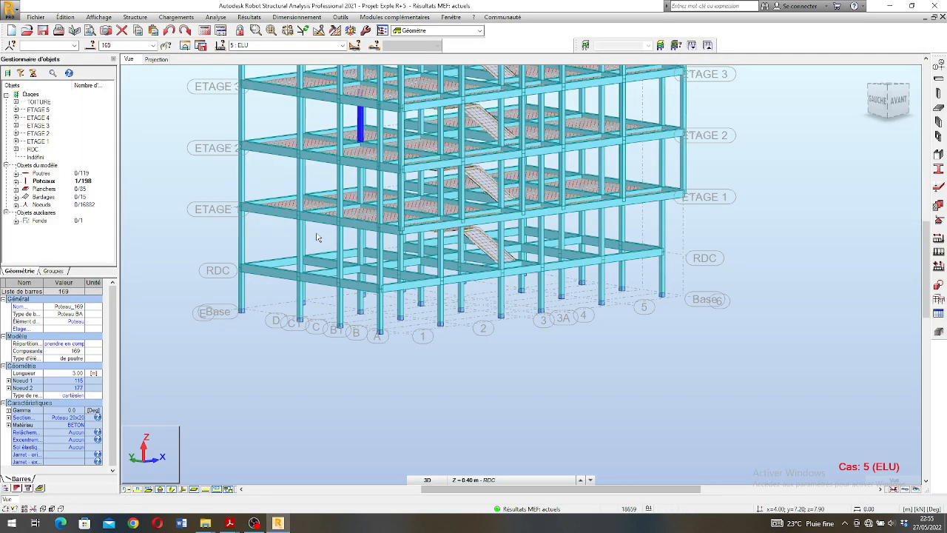
{"action": "scroll", "coordinate": [357, 266], "scroll_direction": "down", "scroll_amount": 5}
{"action": "scroll", "coordinate": [362, 158], "scroll_direction": "up", "scroll_amount": 2}
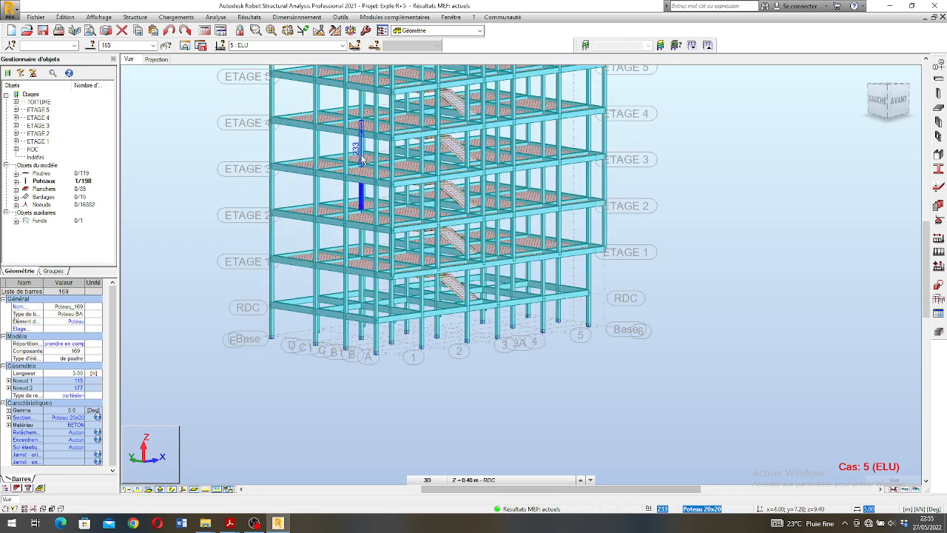
{"action": "left_click", "coordinate": [361, 158]}
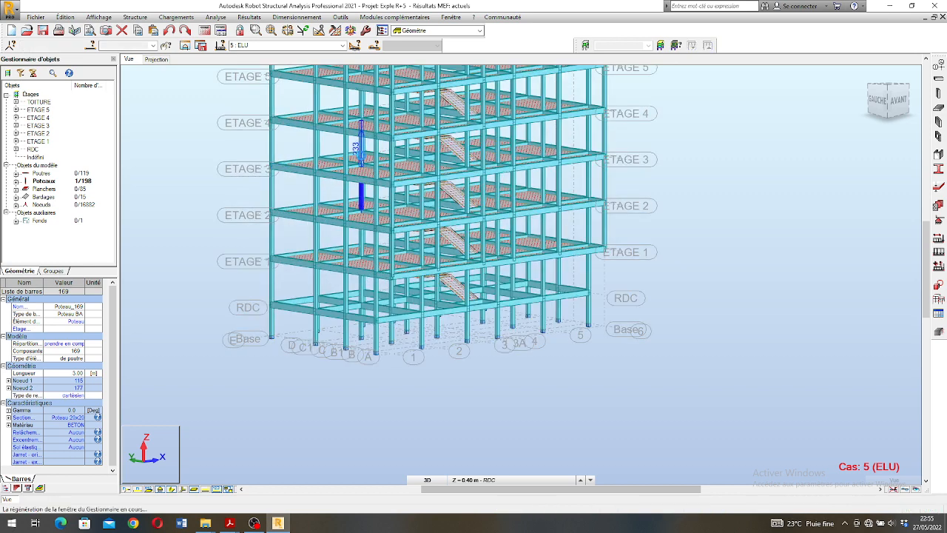
{"action": "left_click", "coordinate": [309, 21]}
{"action": "left_click", "coordinate": [319, 125]}
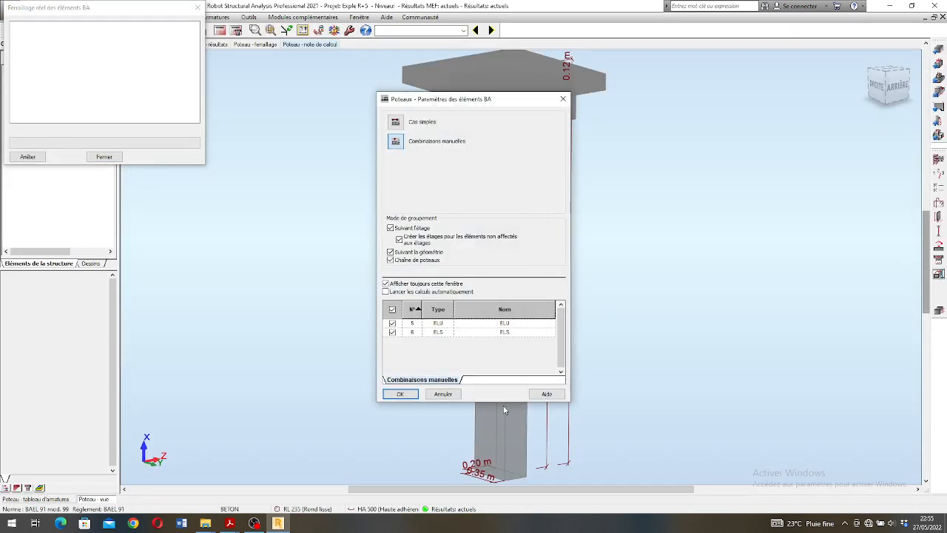
{"action": "left_click", "coordinate": [401, 393]}
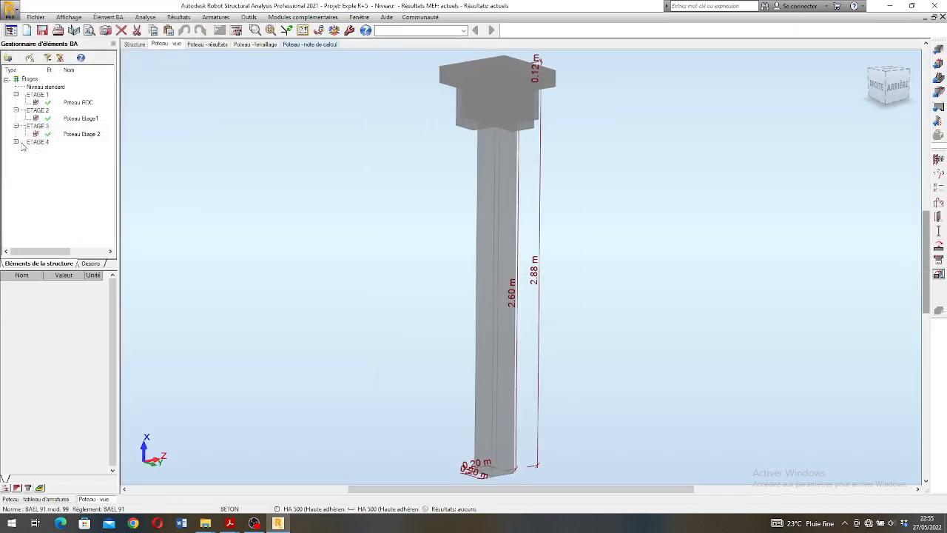
Rename the column under ETAGE 4 as Poteau Etage 3
{"action": "left_click", "coordinate": [16, 142]}
{"action": "right_click", "coordinate": [86, 155]}
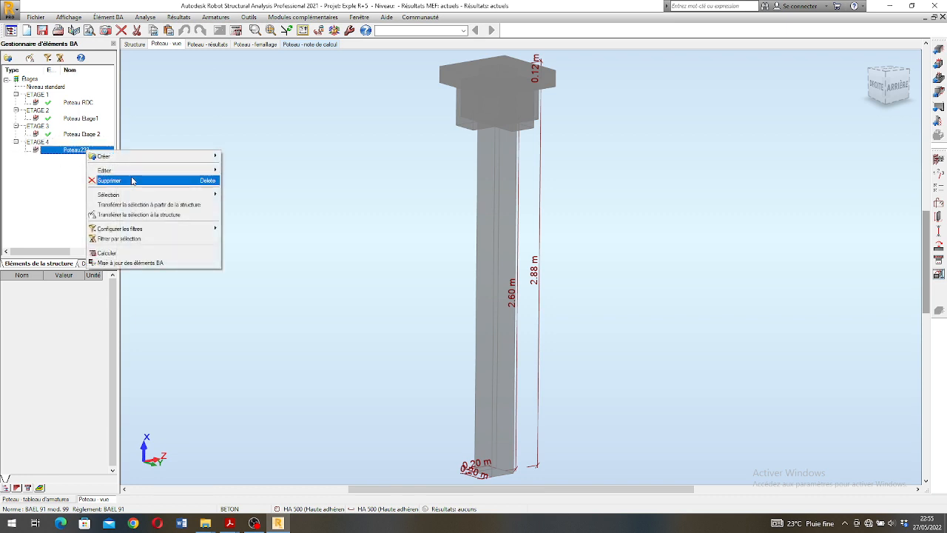
{"action": "mouse_move", "coordinate": [131, 172]}
{"action": "left_click", "coordinate": [276, 202]}
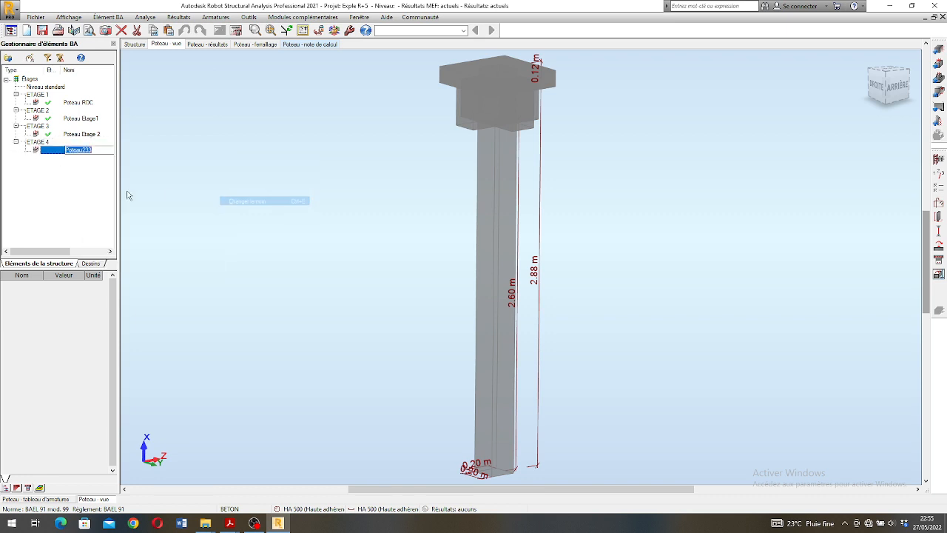
{"action": "left_click", "coordinate": [97, 150]}
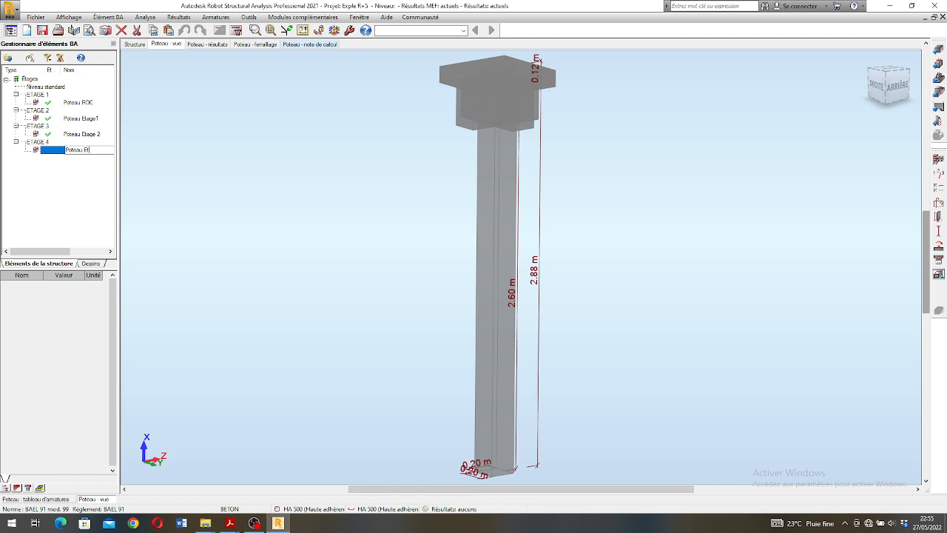
{"action": "type", "text": "3"}
{"action": "key", "text": "Return"}
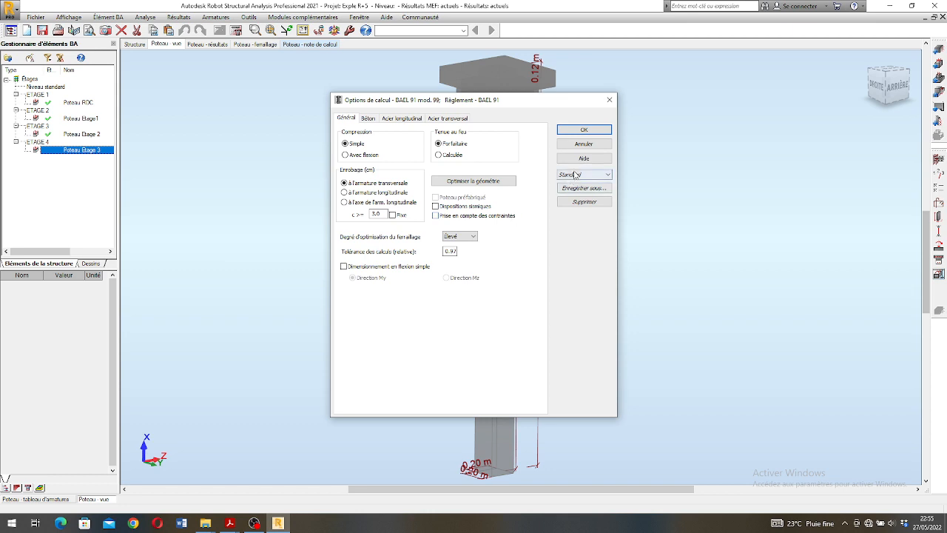
Load the Standard 1 calculation options for Poteau Etage 3, restrict its longitudinal reinforcement to 12 mm bars and apply them
{"action": "left_click", "coordinate": [585, 175]}
{"action": "left_click", "coordinate": [592, 191]}
{"action": "left_click", "coordinate": [369, 121]}
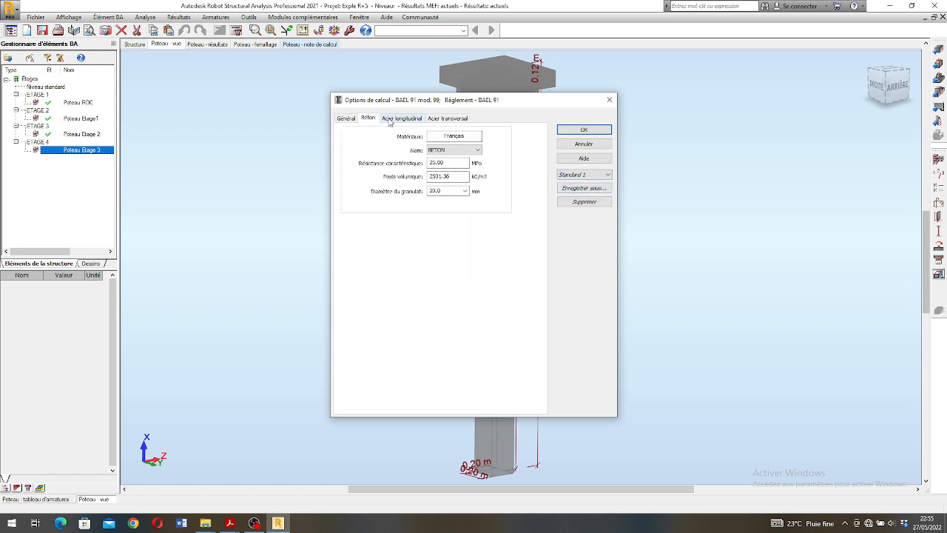
{"action": "left_click", "coordinate": [391, 121]}
{"action": "left_click", "coordinate": [368, 253]}
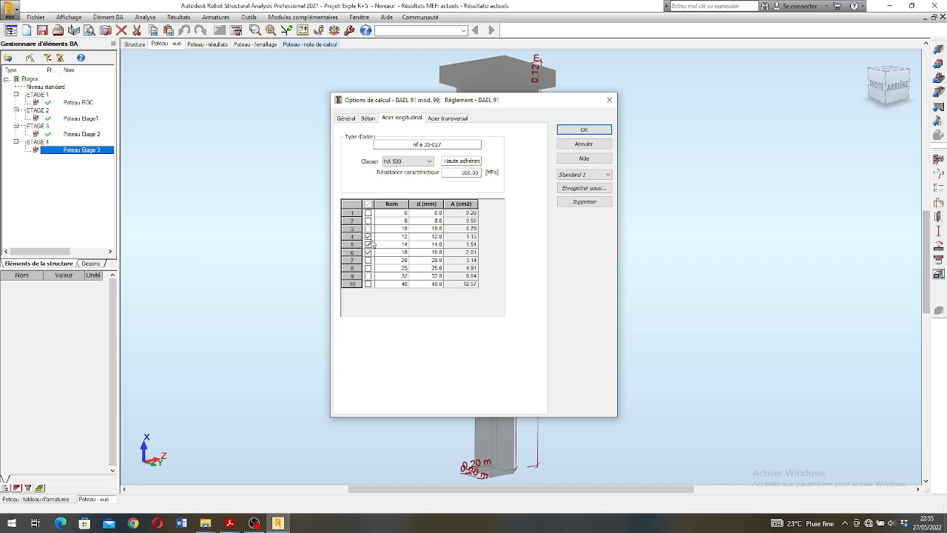
{"action": "left_click", "coordinate": [367, 251]}
{"action": "left_click", "coordinate": [368, 244]}
{"action": "left_click", "coordinate": [447, 118]}
{"action": "left_click", "coordinate": [584, 130]}
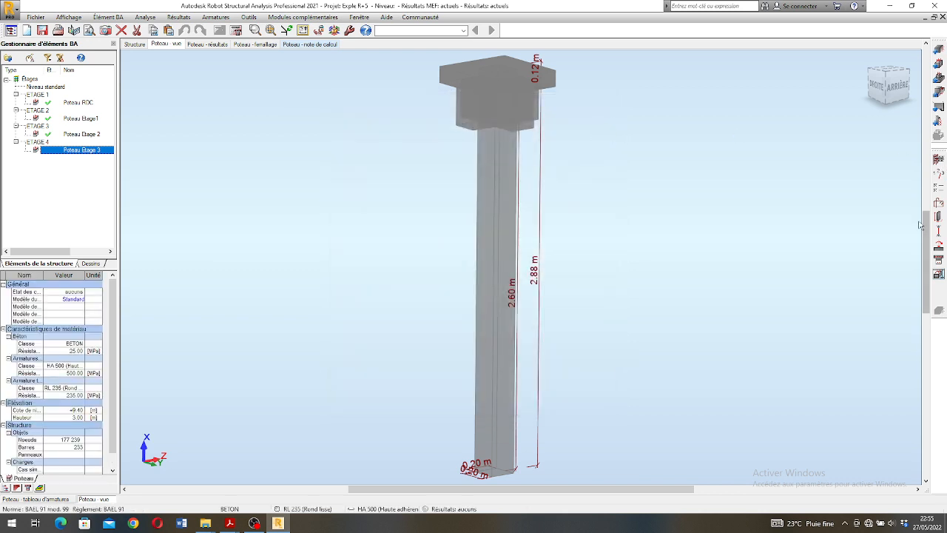
Load the Standard1 reinforcement layout for Poteau Etage 3, adjust the number of bars nb and apply the layout
{"action": "left_click", "coordinate": [940, 204]}
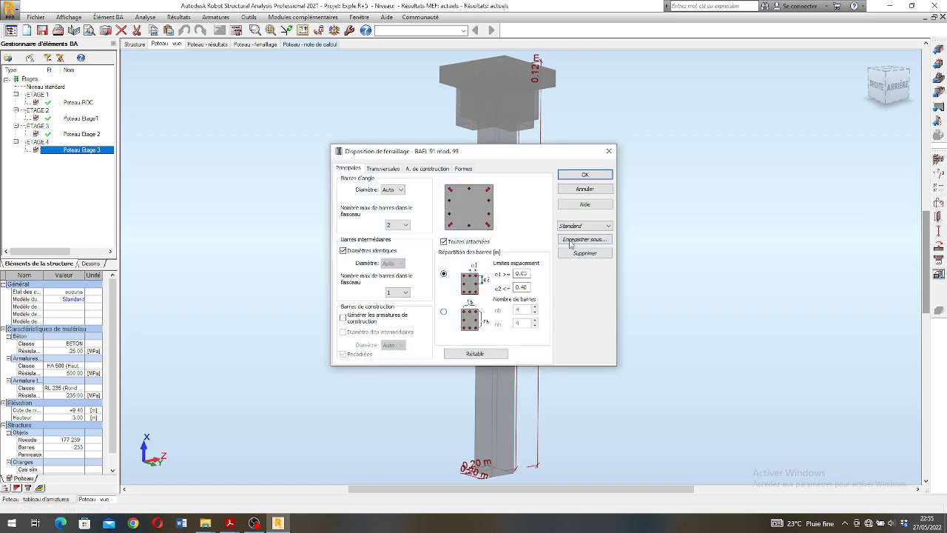
{"action": "left_click", "coordinate": [585, 225]}
{"action": "left_click", "coordinate": [588, 242]}
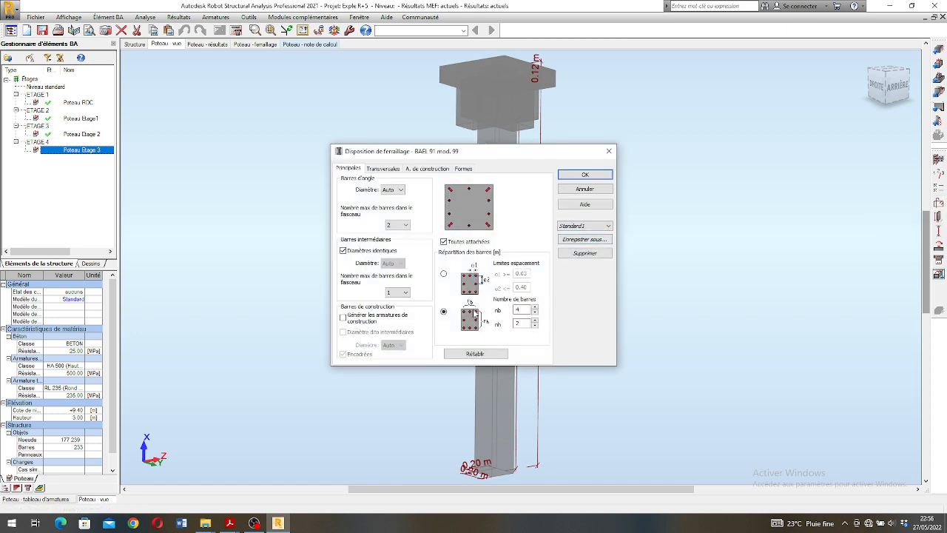
{"action": "double_click", "coordinate": [522, 309]}
{"action": "left_click", "coordinate": [575, 176]}
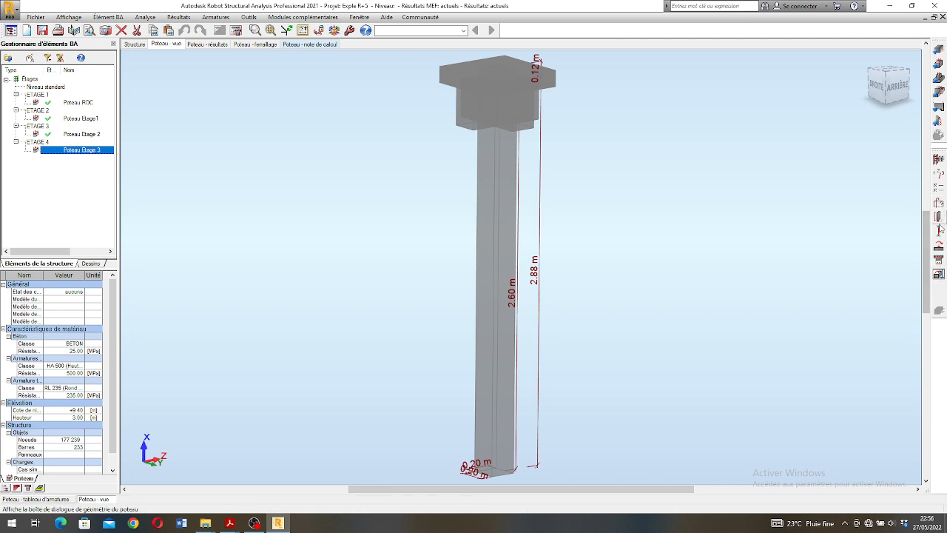
Set the section width b of Poteau Etage 3 to 30 cm
{"action": "left_click", "coordinate": [939, 217]}
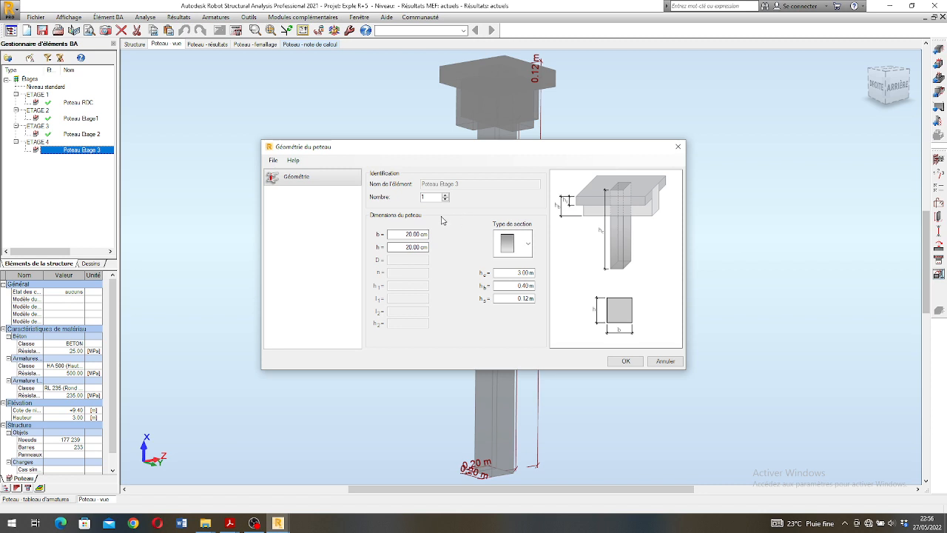
{"action": "left_click", "coordinate": [415, 233]}
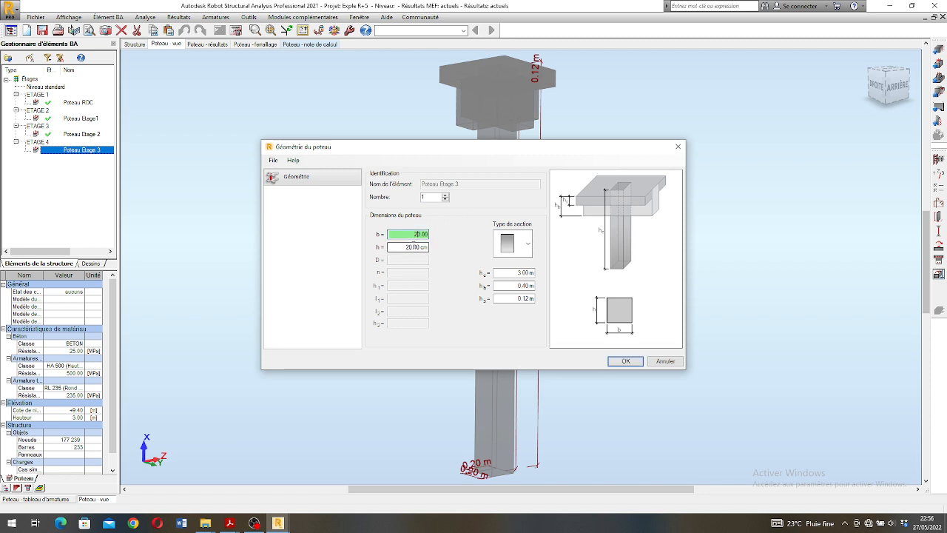
{"action": "key", "text": "Delete"}
{"action": "type", "text": "3"}
{"action": "key", "text": "Return"}
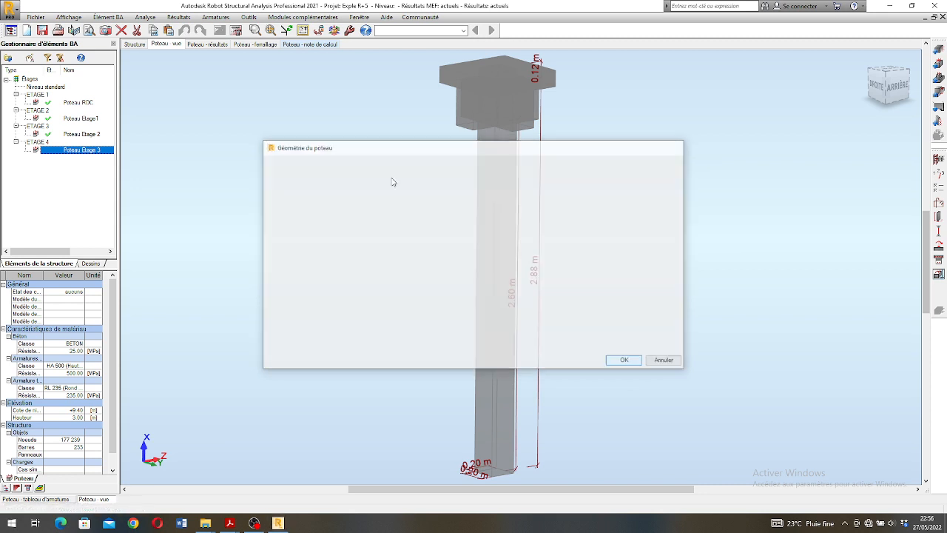
Calculate the reinforcement of Poteau Etage 3 and generate its execution drawing, then return to the column view
{"action": "left_click", "coordinate": [237, 30]}
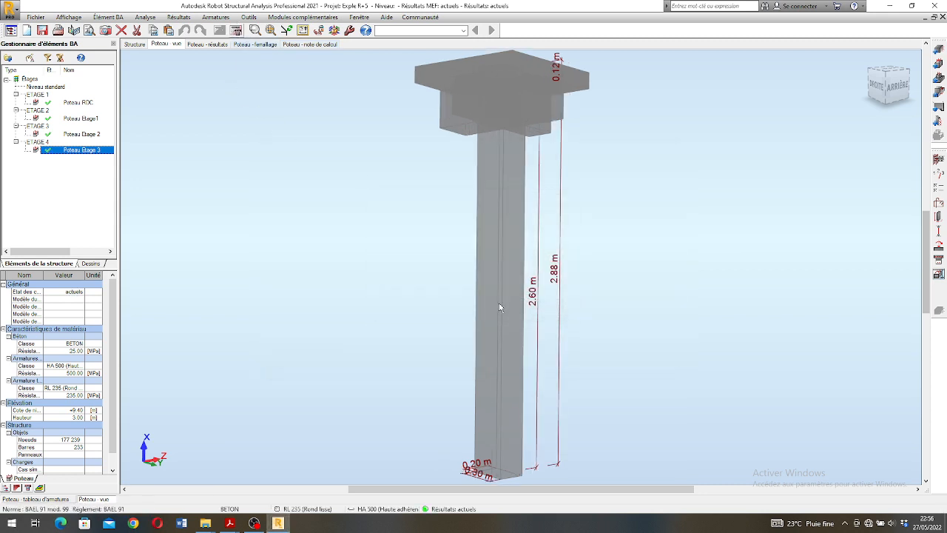
{"action": "left_click", "coordinate": [939, 274]}
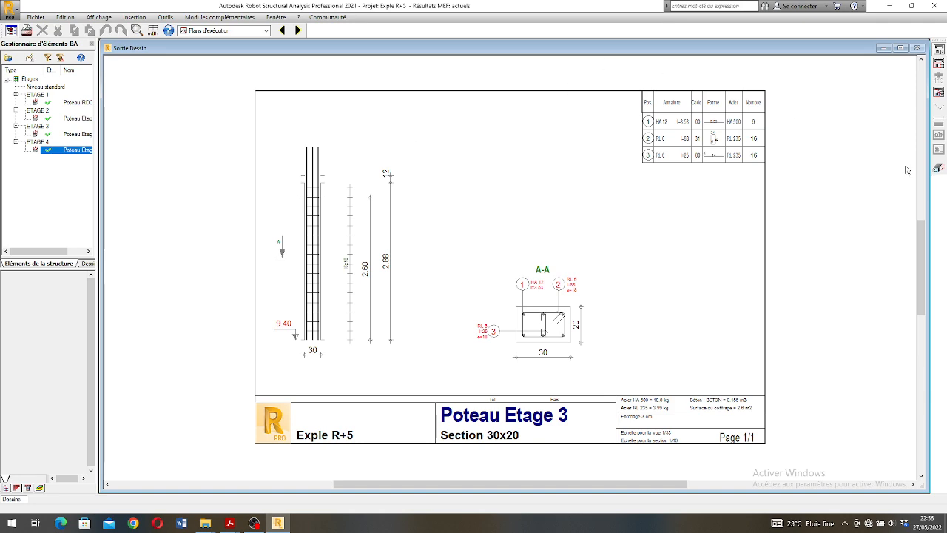
{"action": "left_click", "coordinate": [940, 169]}
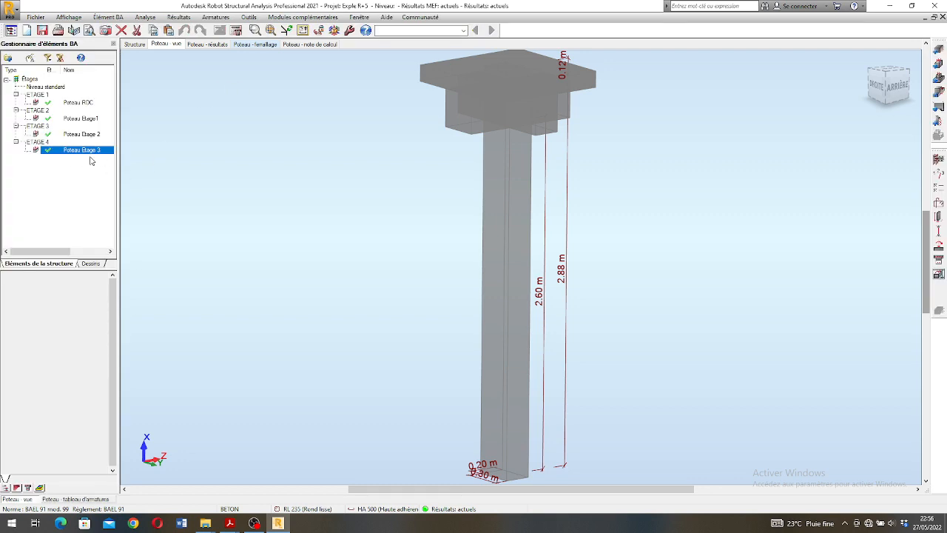
In the building model, send column 297, directly above column 233, to reinforcement design with the manual combinations ELU and ELS
{"action": "left_click", "coordinate": [463, 30]}
{"action": "left_click", "coordinate": [413, 48]}
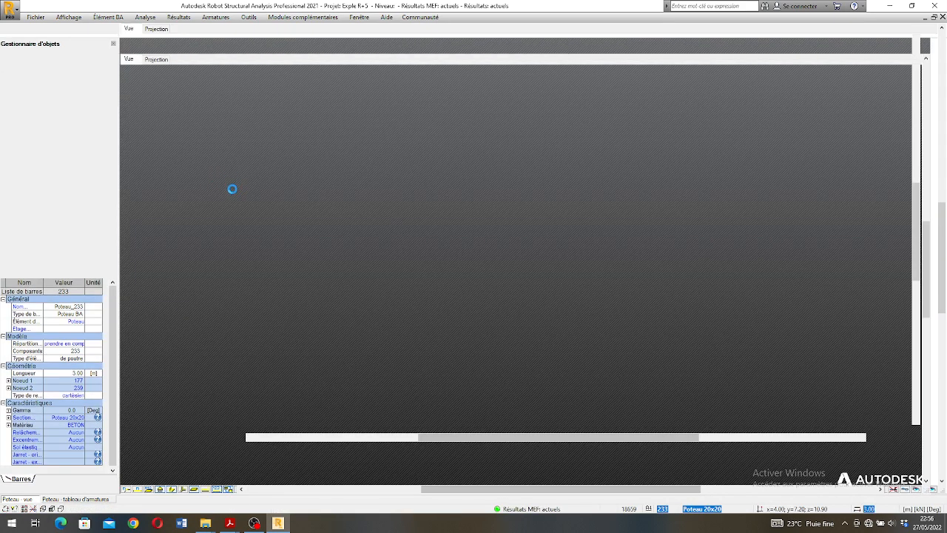
{"action": "scroll", "coordinate": [270, 195], "scroll_direction": "down", "scroll_amount": 5}
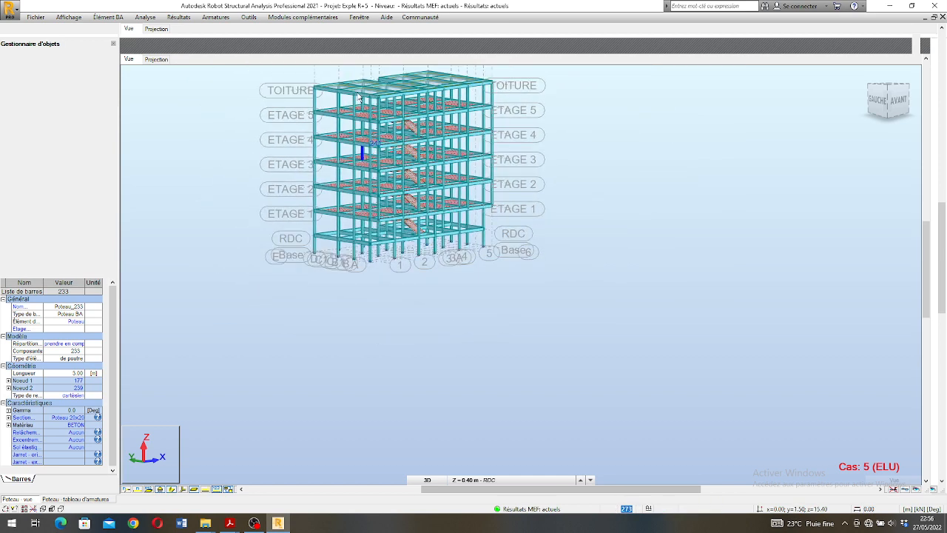
{"action": "left_click", "coordinate": [359, 148]}
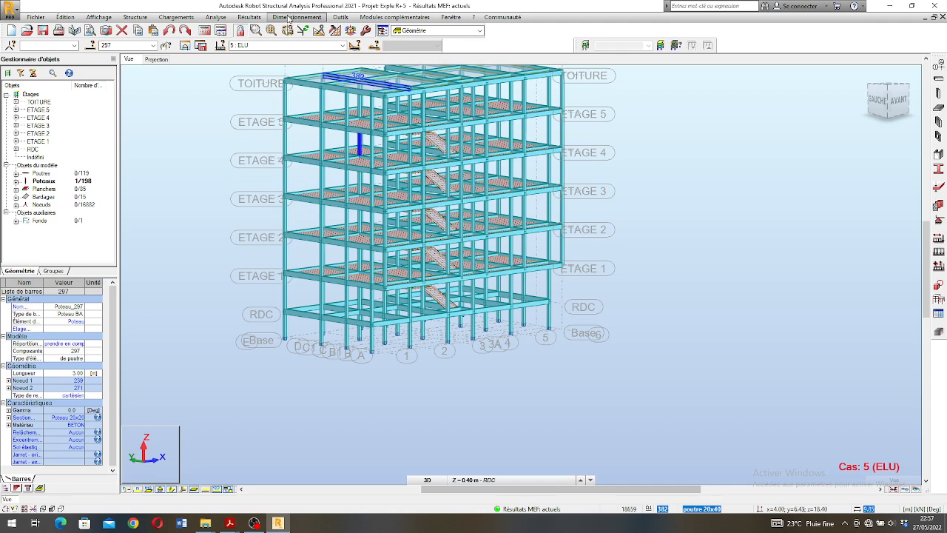
{"action": "left_click", "coordinate": [289, 17]}
{"action": "left_click", "coordinate": [302, 128]}
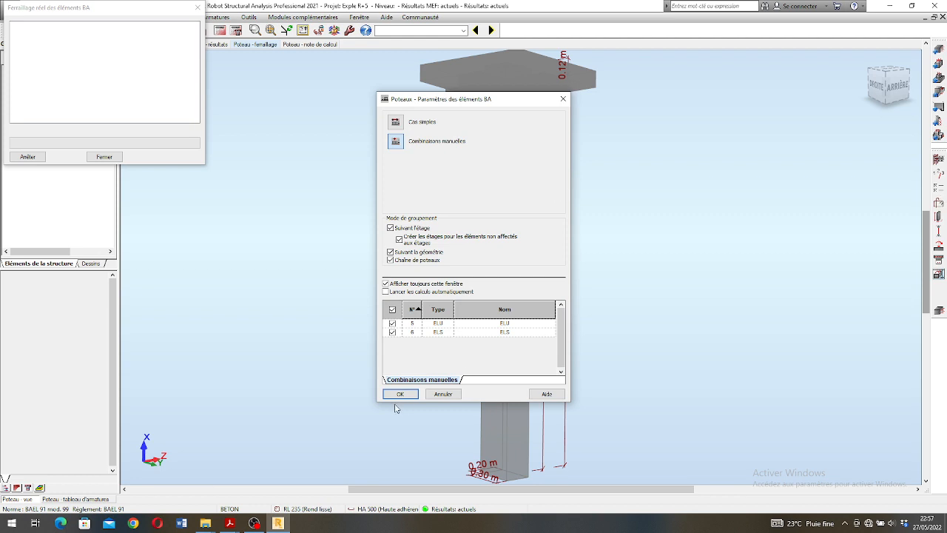
{"action": "left_click", "coordinate": [400, 394]}
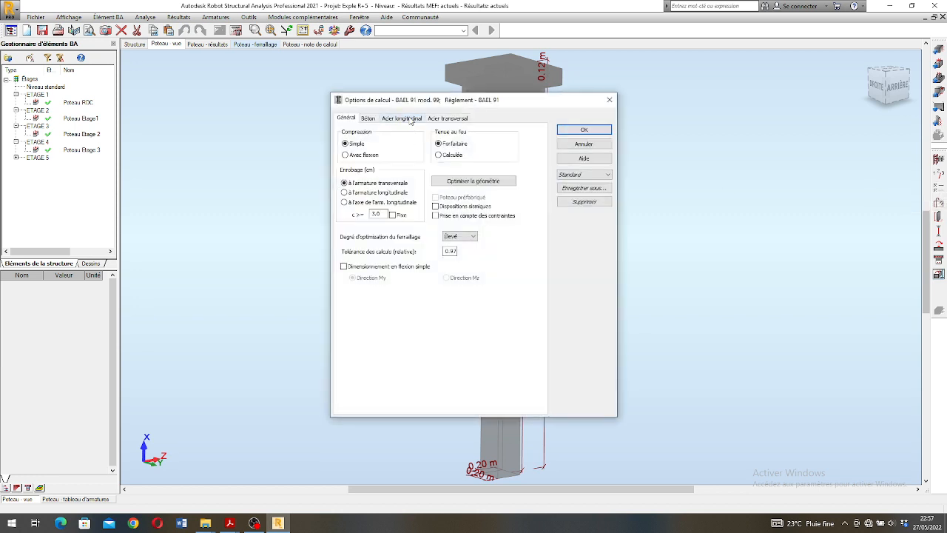
Load the Standard 1 calculation options for column 297, restrict its longitudinal reinforcement to 10 mm bars and apply them
{"action": "left_click", "coordinate": [603, 176]}
{"action": "left_click", "coordinate": [581, 190]}
{"action": "left_click", "coordinate": [400, 118]}
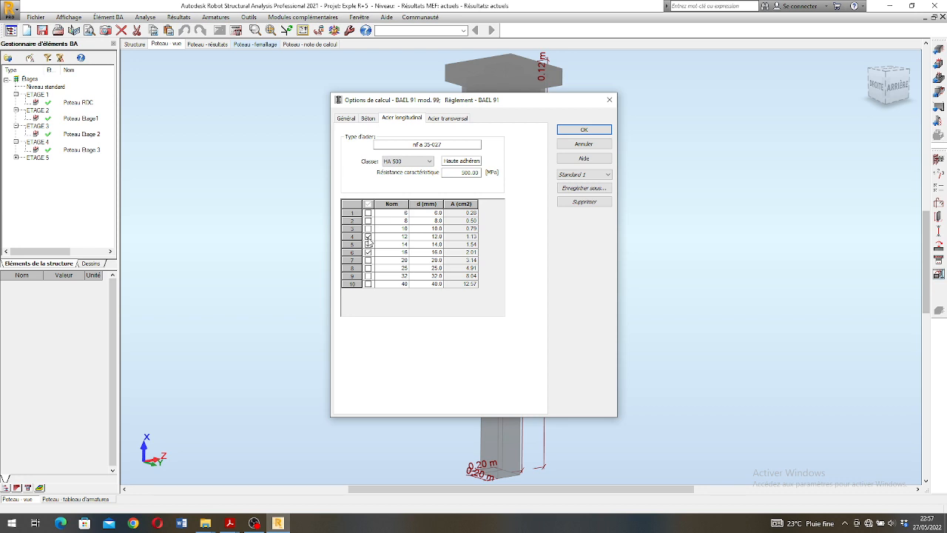
{"action": "left_click", "coordinate": [367, 228]}
{"action": "left_click", "coordinate": [368, 252]}
{"action": "left_click", "coordinate": [582, 131]}
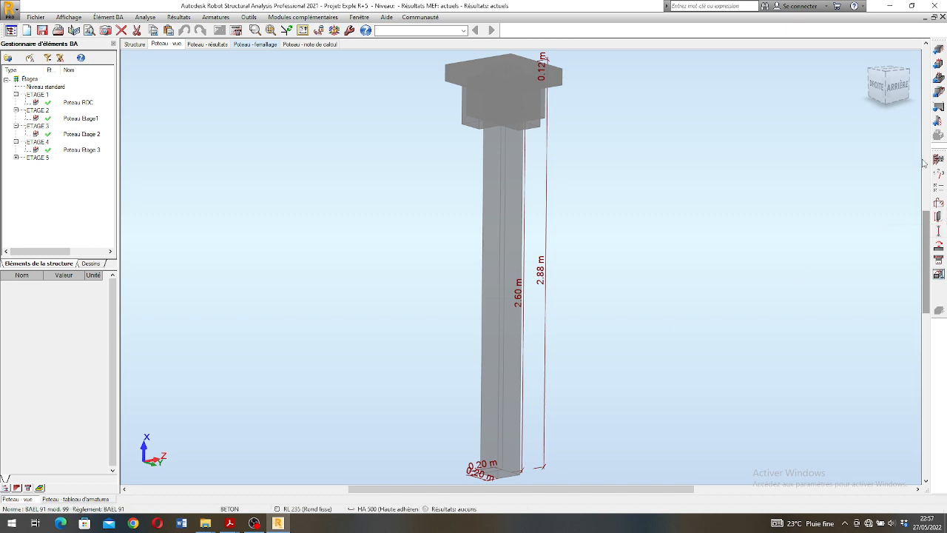
Load the Standard1 reinforcement layout for column 297, set the number of bars nb to 3 and apply the layout
{"action": "left_click", "coordinate": [938, 203]}
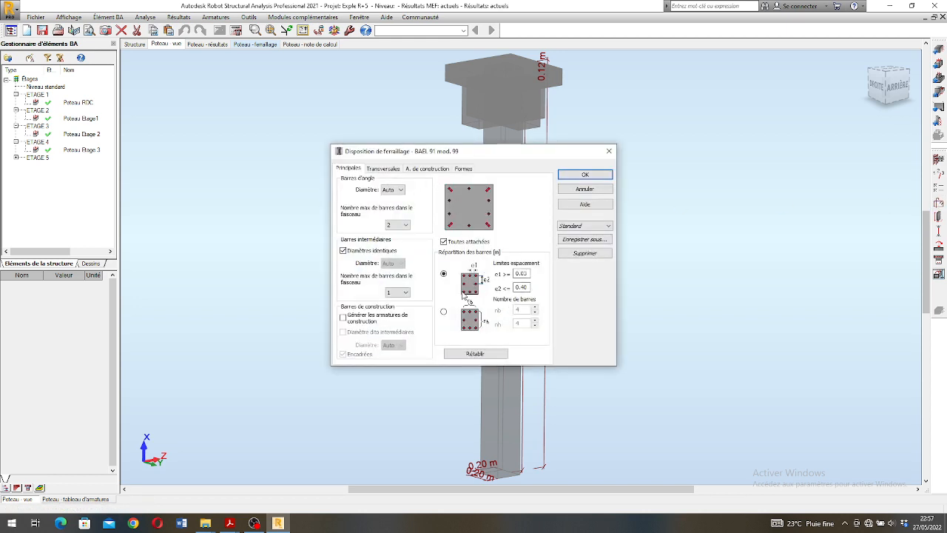
{"action": "left_click", "coordinate": [585, 226]}
{"action": "left_click", "coordinate": [577, 239]}
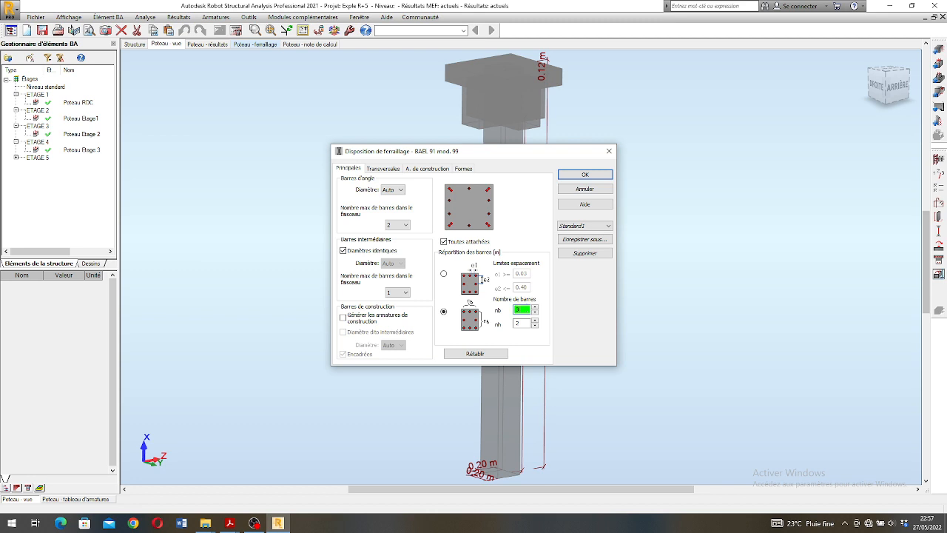
{"action": "left_click", "coordinate": [465, 170]}
{"action": "left_click", "coordinate": [421, 168]}
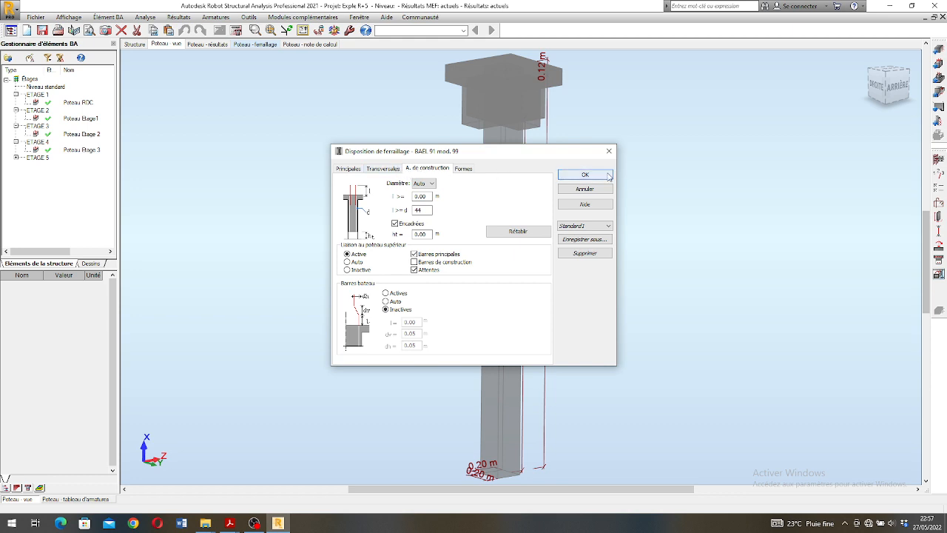
{"action": "key", "text": "Return"}
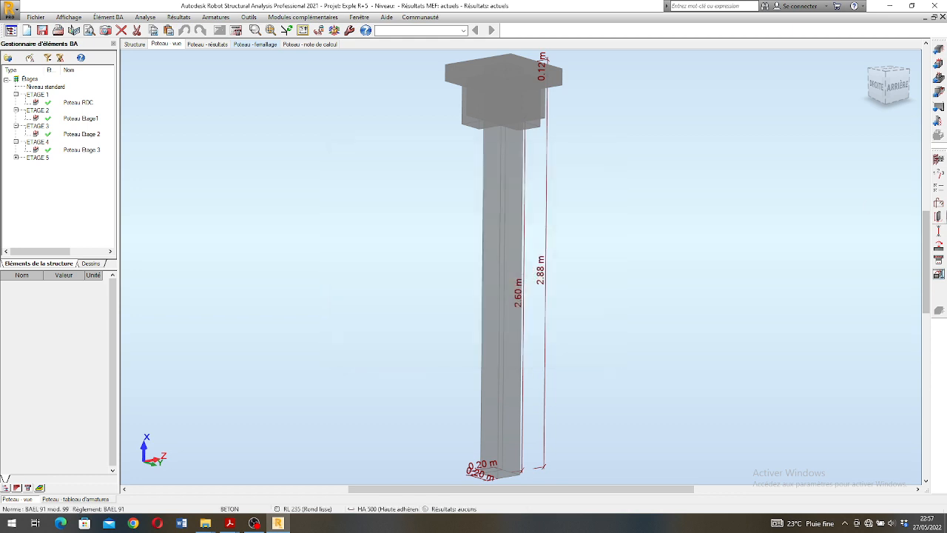
Check the section dimensions b and h of column 297 in its geometry settings
{"action": "left_click", "coordinate": [939, 216]}
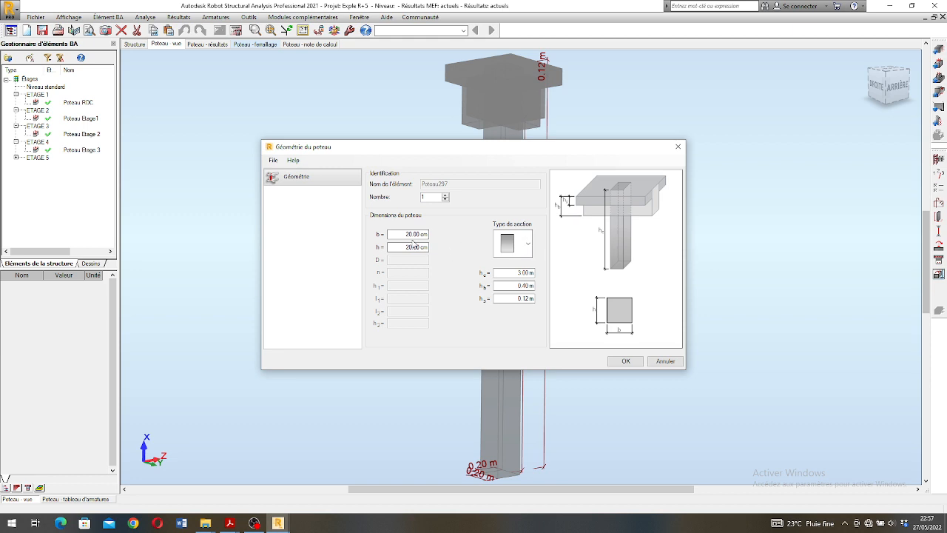
{"action": "double_click", "coordinate": [410, 236]}
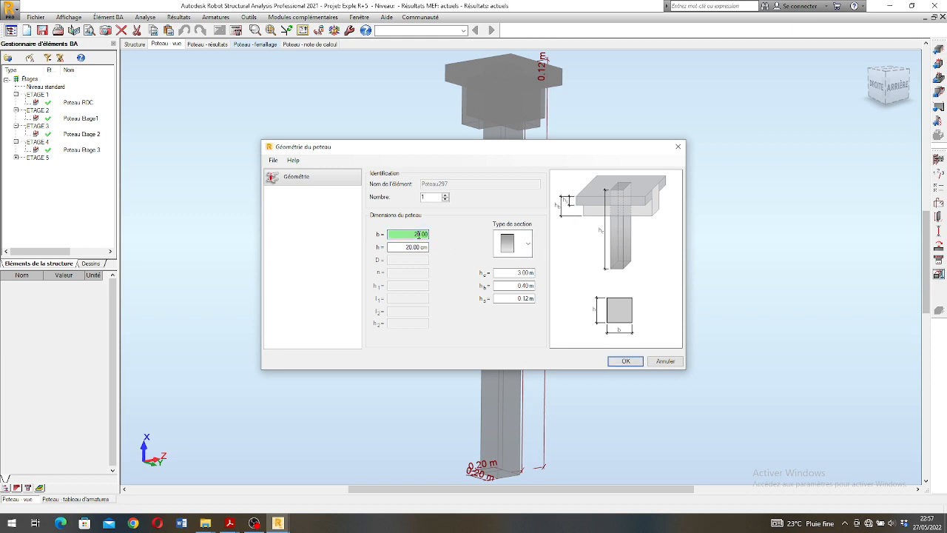
{"action": "left_click", "coordinate": [624, 362]}
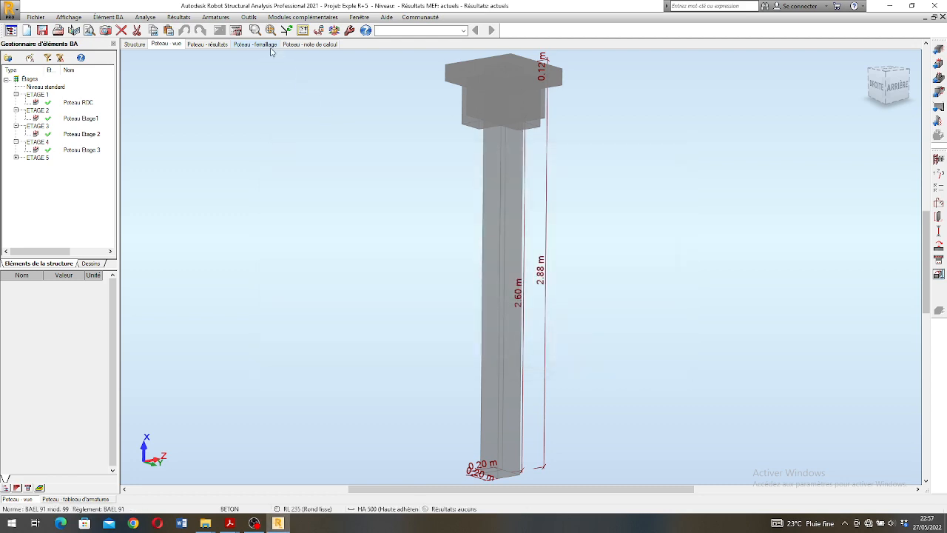
Calculate the reinforcement of column 297 and generate its execution drawing
{"action": "left_click", "coordinate": [236, 30]}
{"action": "left_click", "coordinate": [517, 310]}
{"action": "left_click", "coordinate": [938, 274]}
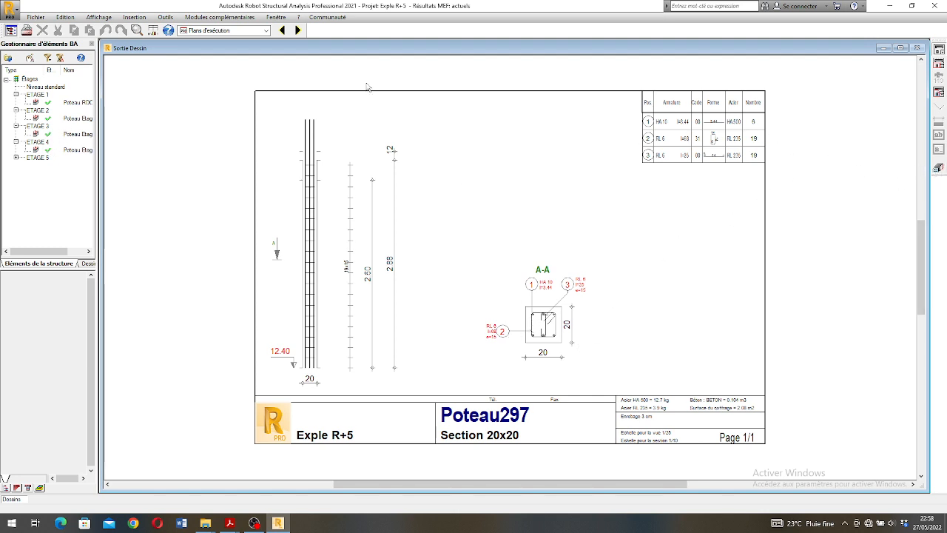
Return to the building model and send column 361, the top-storey column above column 297, to reinforcement design
{"action": "left_click", "coordinate": [263, 32]}
{"action": "left_click", "coordinate": [225, 49]}
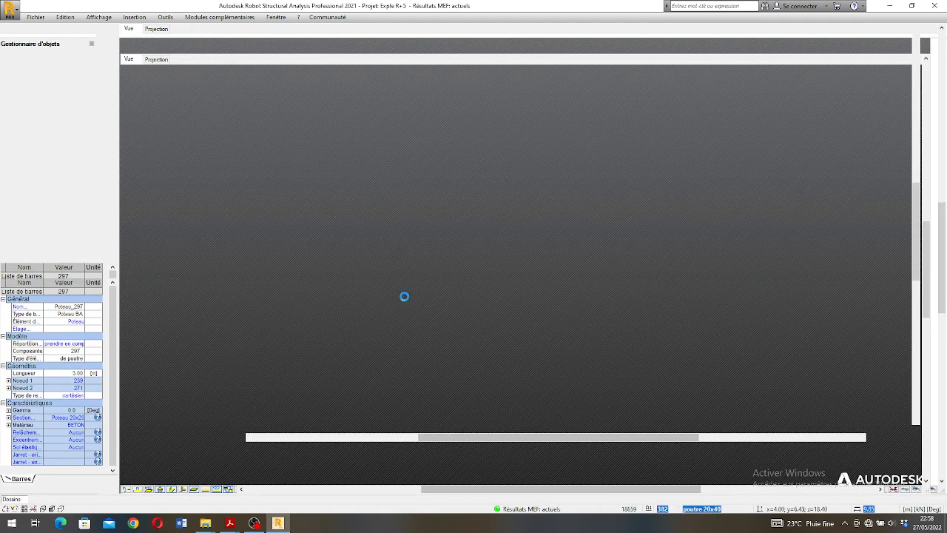
{"action": "scroll", "coordinate": [399, 132], "scroll_direction": "down", "scroll_amount": 5}
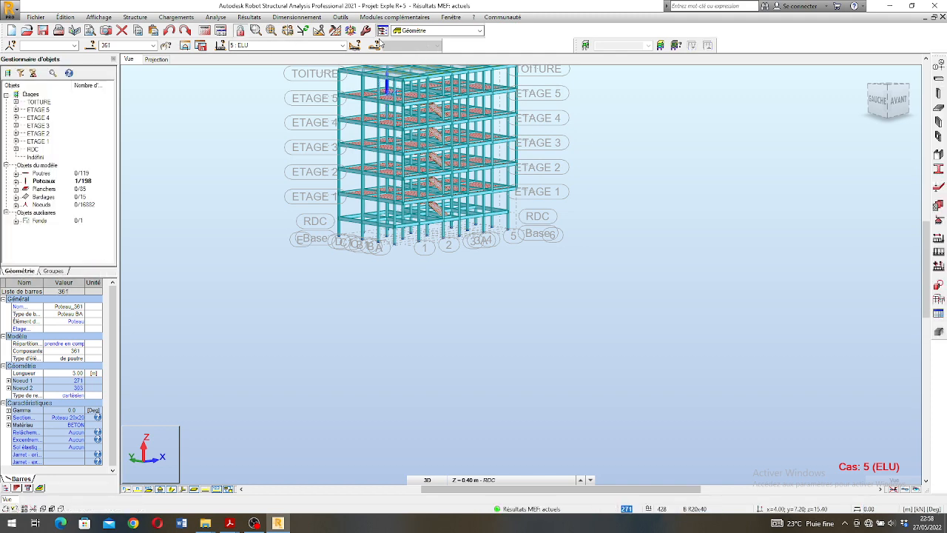
{"action": "left_click", "coordinate": [312, 18]}
{"action": "left_click", "coordinate": [316, 124]}
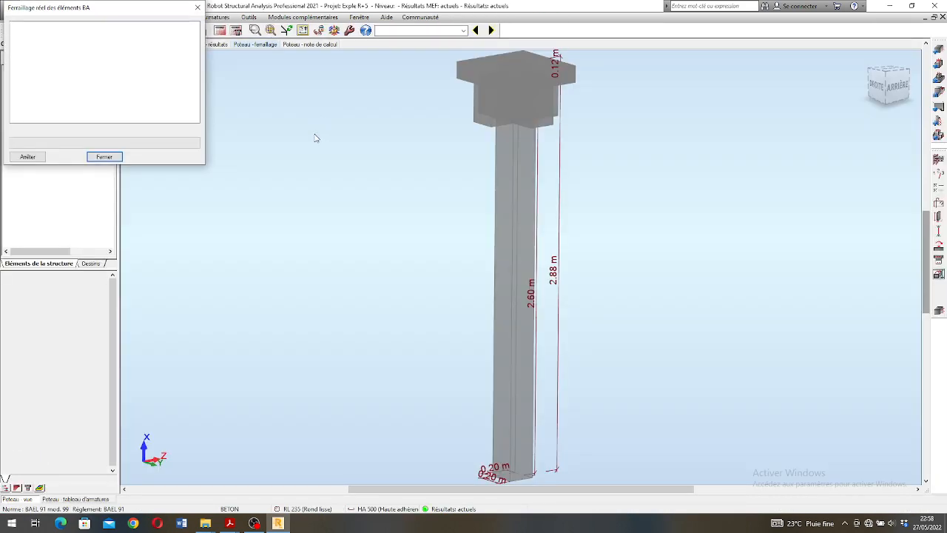
{"action": "left_click", "coordinate": [400, 394]}
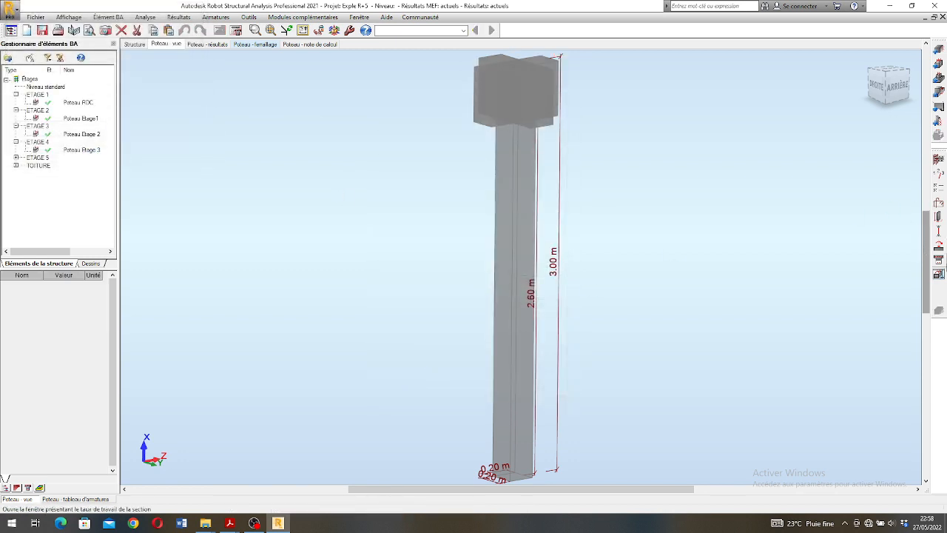
Set the section width b of column 361 to 30 cm
{"action": "left_click", "coordinate": [938, 217]}
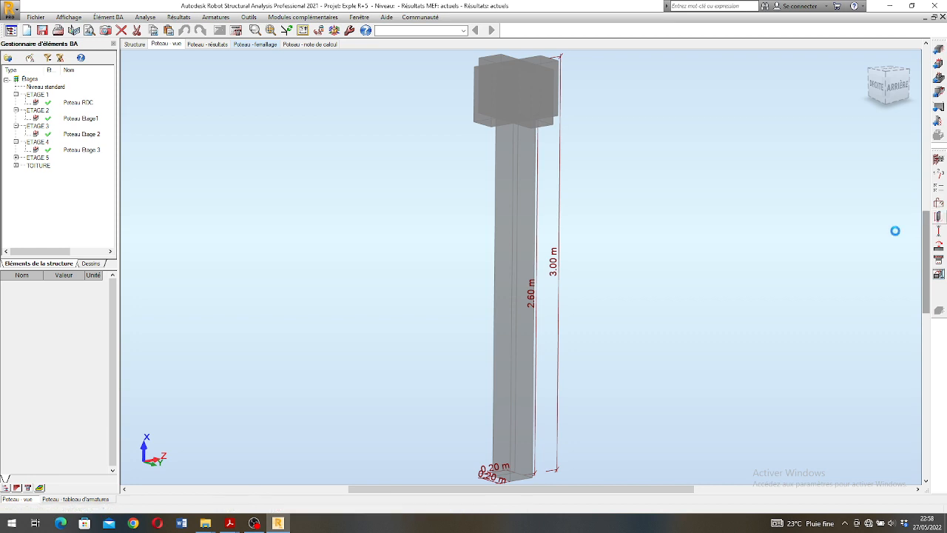
{"action": "left_click", "coordinate": [416, 234]}
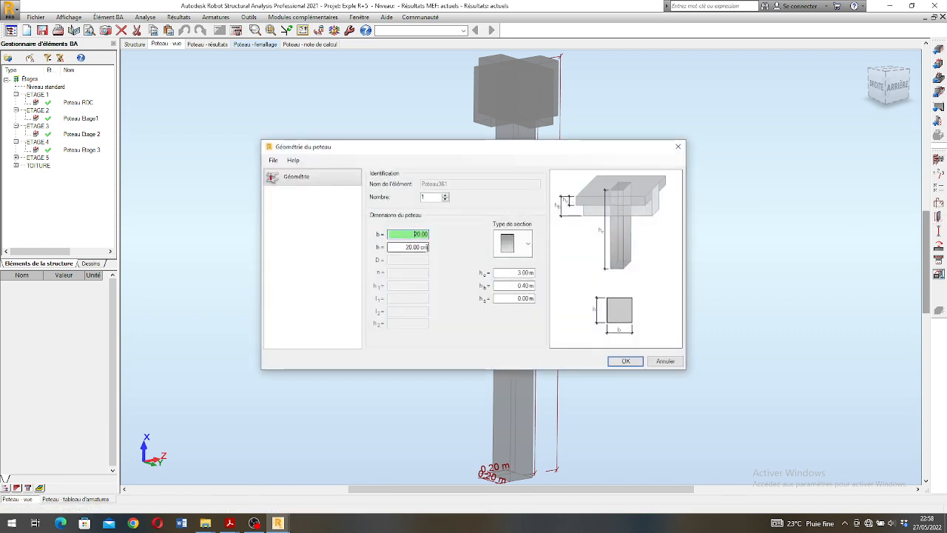
{"action": "key", "text": "BackSpace"}
{"action": "type", "text": "3"}
{"action": "left_click", "coordinate": [626, 361]}
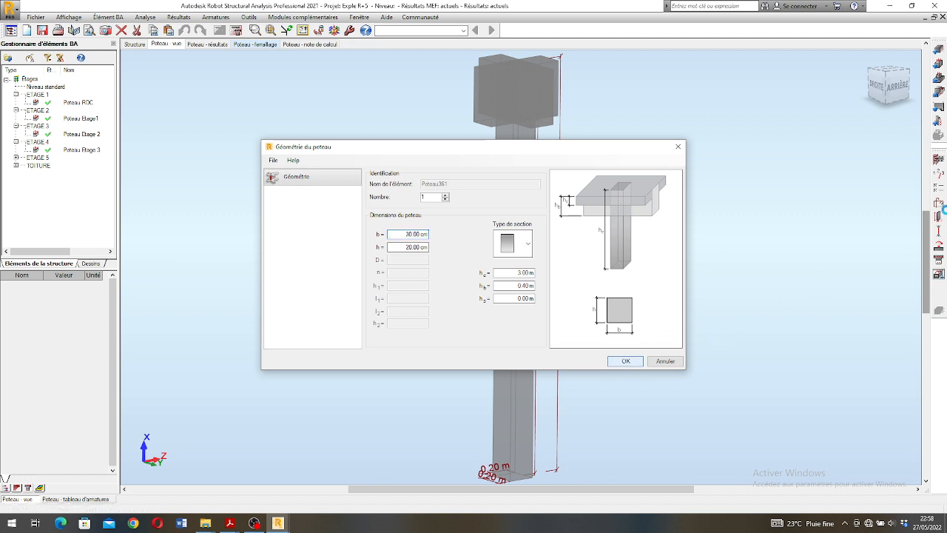
Load the Standard1 reinforcement layout for column 361, set the number of bars nb to 3 and apply the layout
{"action": "left_click", "coordinate": [939, 204]}
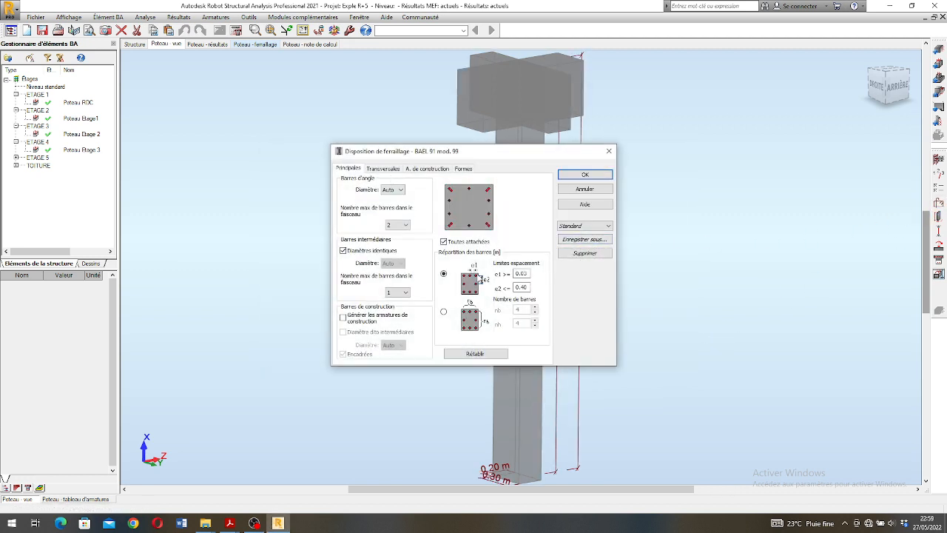
{"action": "left_click", "coordinate": [607, 225]}
{"action": "left_click", "coordinate": [585, 242]}
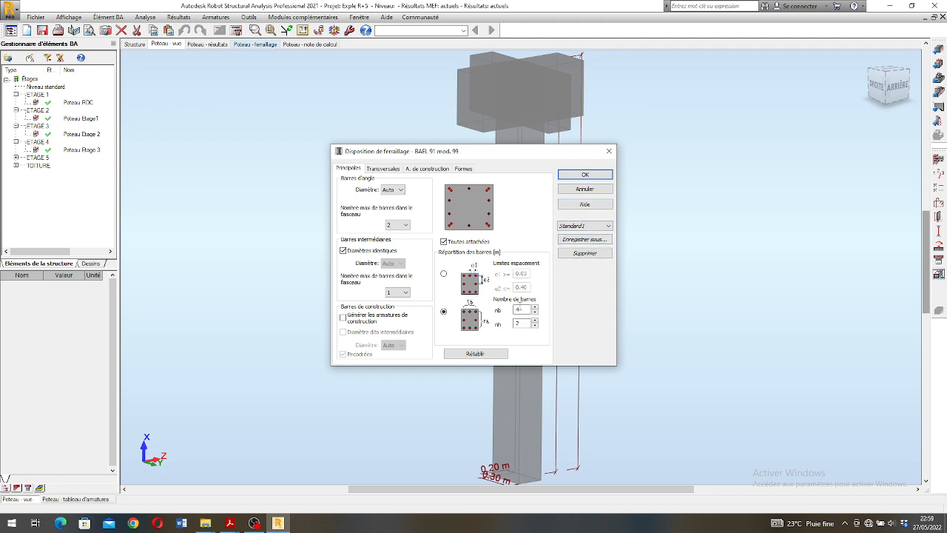
{"action": "double_click", "coordinate": [520, 309]}
{"action": "left_click", "coordinate": [576, 176]}
Load the Standard 1 calculation options for column 361, restrict its longitudinal reinforcement to 10 mm bars and apply them
{"action": "left_click", "coordinate": [940, 174]}
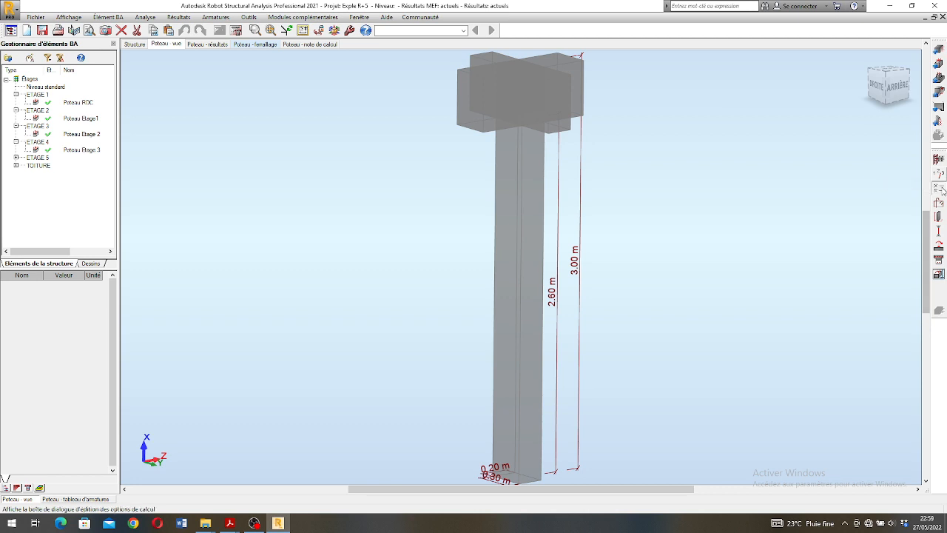
{"action": "left_click", "coordinate": [400, 118]}
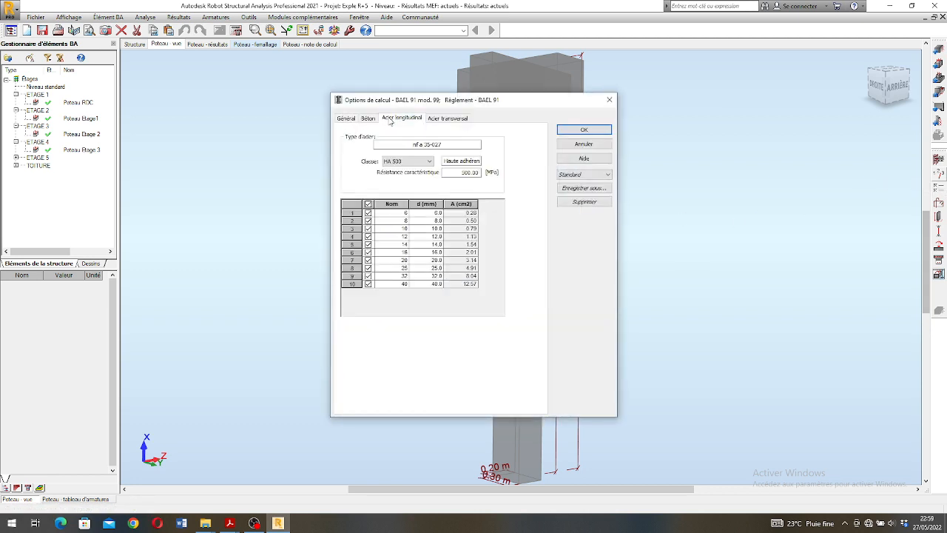
{"action": "left_click", "coordinate": [607, 174]}
{"action": "left_click", "coordinate": [581, 195]}
{"action": "left_click", "coordinate": [369, 229]}
{"action": "left_click", "coordinate": [368, 237]}
{"action": "left_click", "coordinate": [368, 245]}
{"action": "left_click", "coordinate": [369, 252]}
{"action": "left_click", "coordinate": [584, 130]}
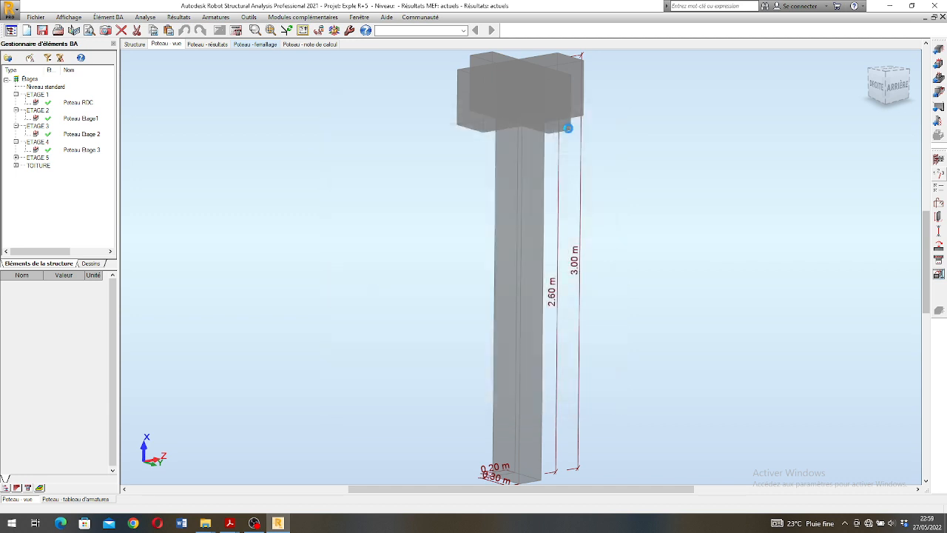
Calculate the reinforcement of column 361 and generate its execution drawing
{"action": "left_click", "coordinate": [236, 30]}
{"action": "left_click", "coordinate": [507, 305]}
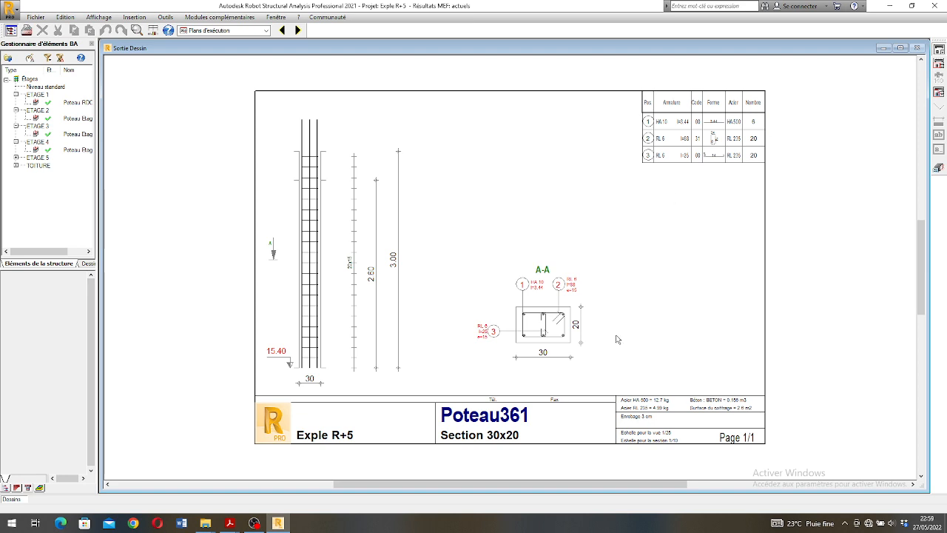
Expand the ETAGE 5 and TOITURE storeys in the reinforced concrete element list and return to the Géométrie layout
{"action": "left_click", "coordinate": [19, 166]}
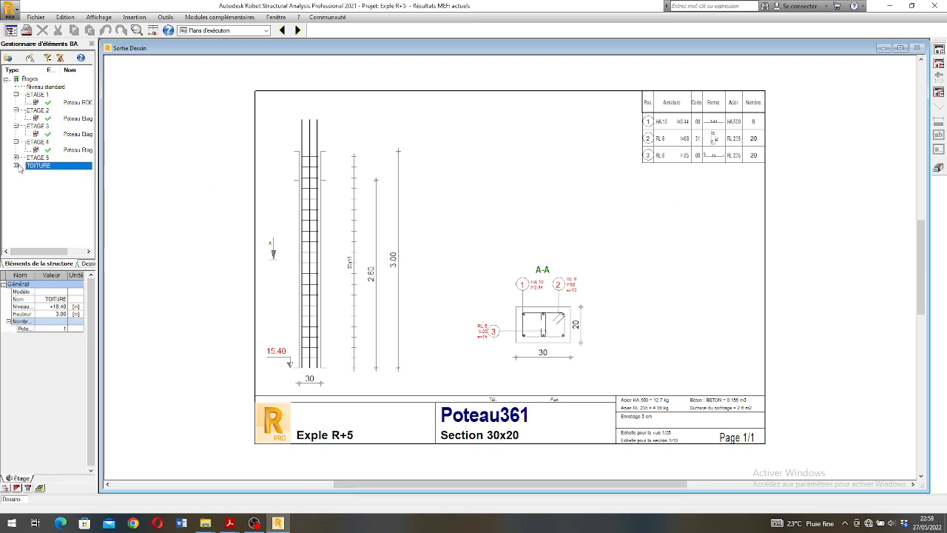
{"action": "left_click", "coordinate": [16, 158]}
{"action": "left_click", "coordinate": [16, 173]}
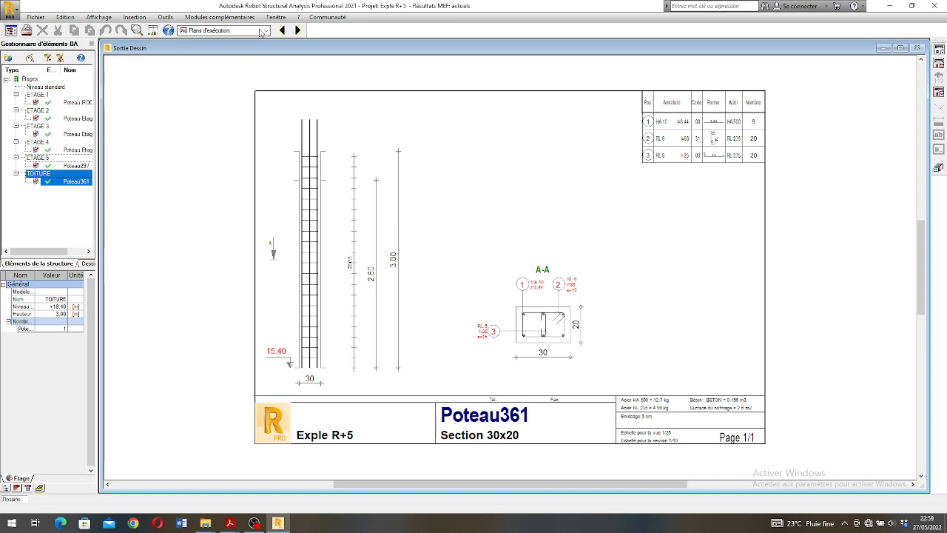
{"action": "left_click", "coordinate": [222, 30]}
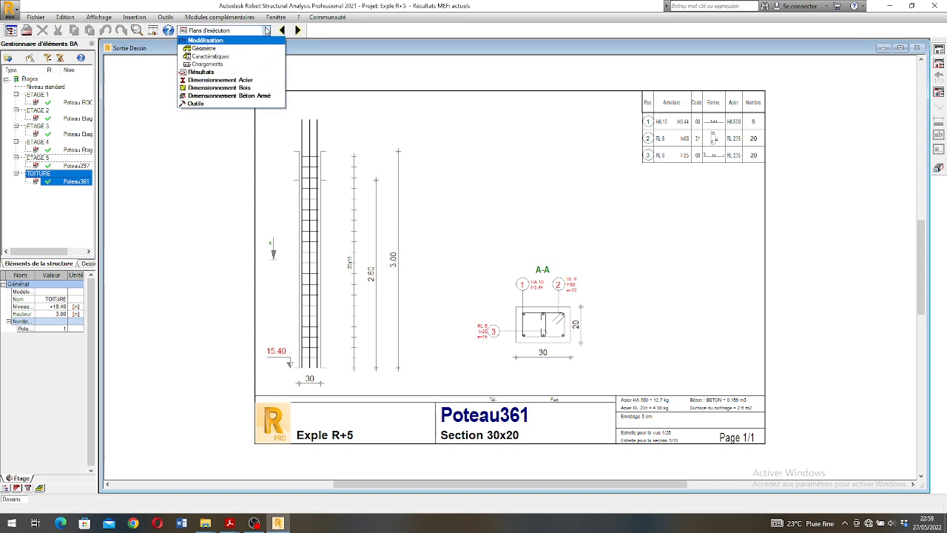
{"action": "left_click", "coordinate": [216, 47]}
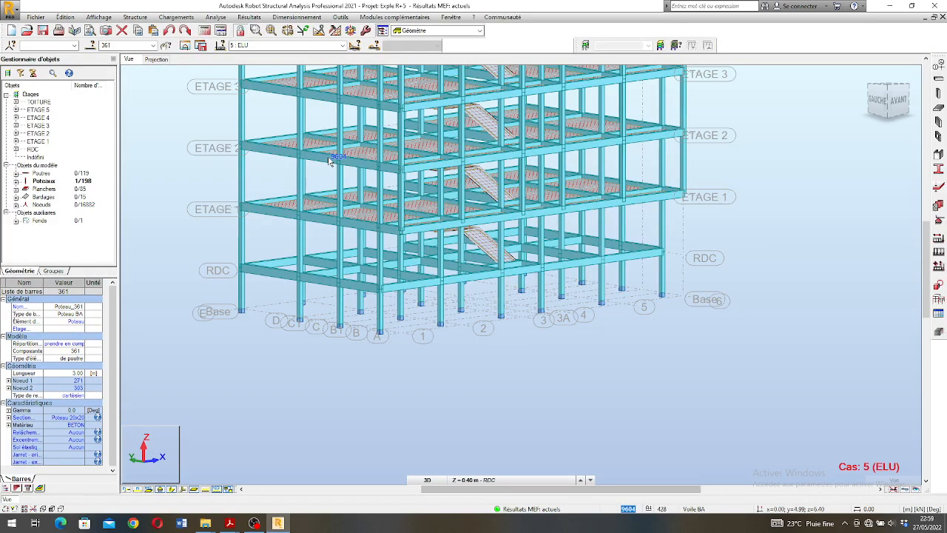
Deselect column 361 and examine the whole building model from foundation to TOITURE
{"action": "scroll", "coordinate": [422, 133], "scroll_direction": "down", "scroll_amount": 5}
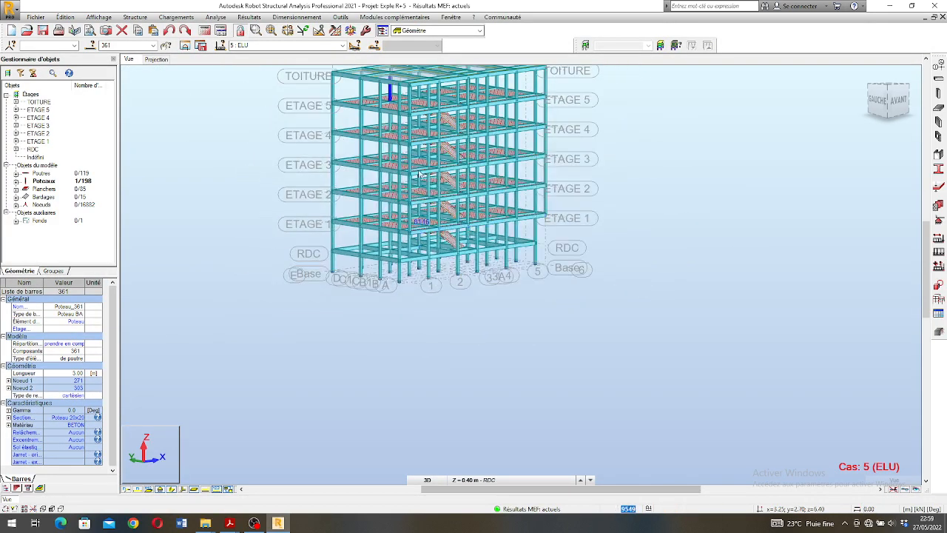
{"action": "scroll", "coordinate": [422, 133], "scroll_direction": "up", "scroll_amount": 4}
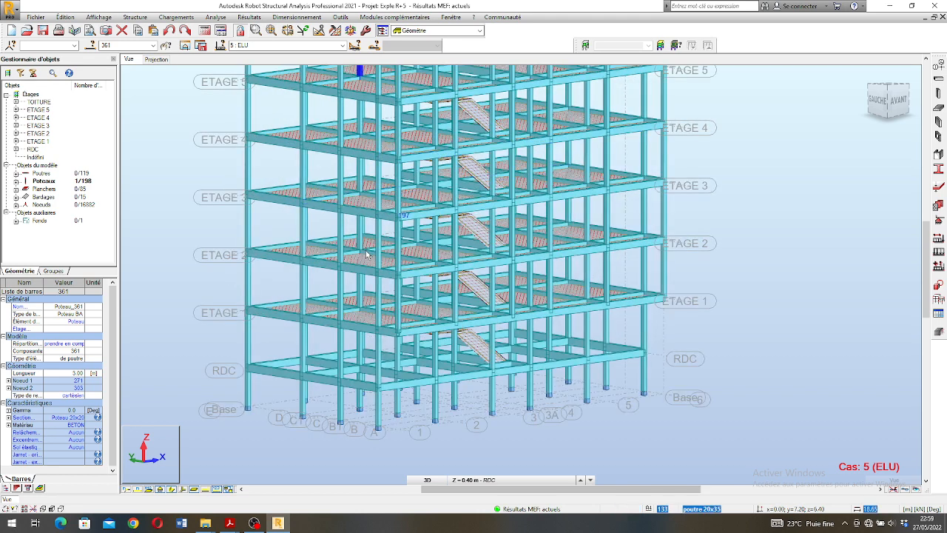
{"action": "scroll", "coordinate": [375, 254], "scroll_direction": "down", "scroll_amount": 2}
{"action": "scroll", "coordinate": [494, 148], "scroll_direction": "up", "scroll_amount": 3}
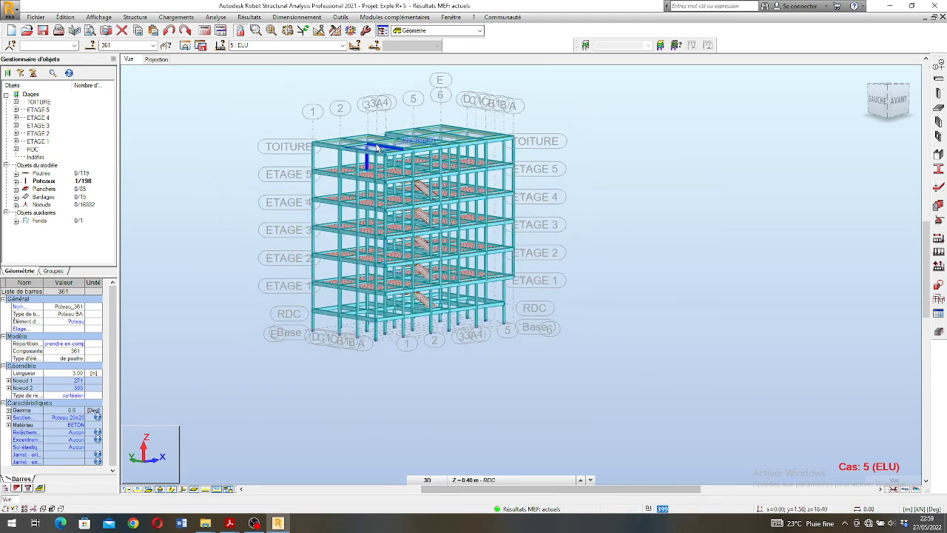
{"action": "left_click", "coordinate": [791, 173]}
{"action": "scroll", "coordinate": [737, 262], "scroll_direction": "down", "scroll_amount": 3}
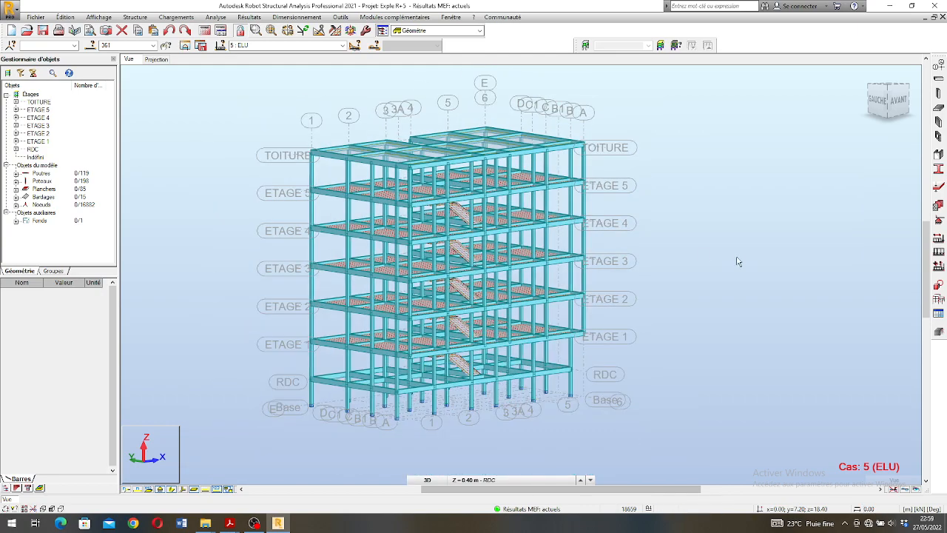
{"action": "right_click", "coordinate": [672, 259]}
{"action": "left_click", "coordinate": [699, 297]}
{"action": "left_click_drag", "start_coordinate": [518, 254], "coordinate": [408, 373]}
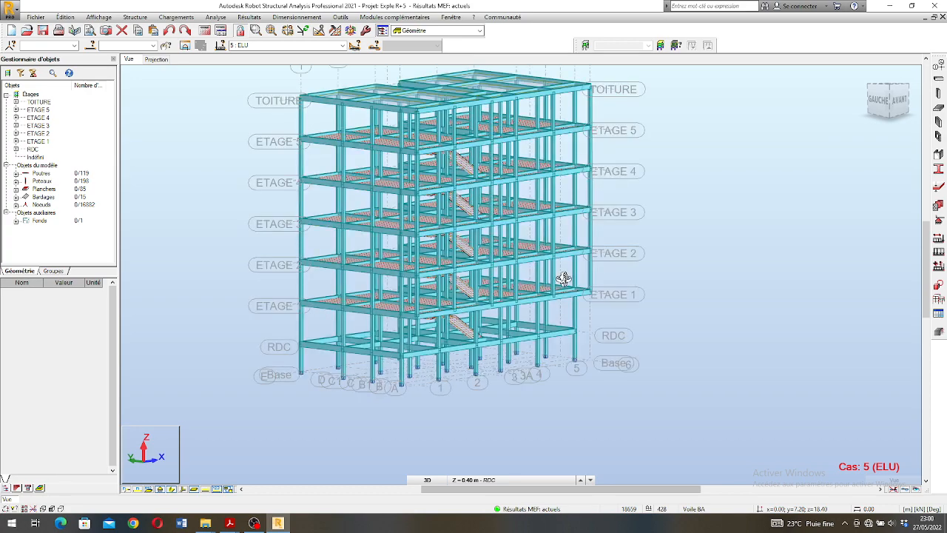
{"action": "scroll", "coordinate": [566, 269], "scroll_direction": "down", "scroll_amount": 2}
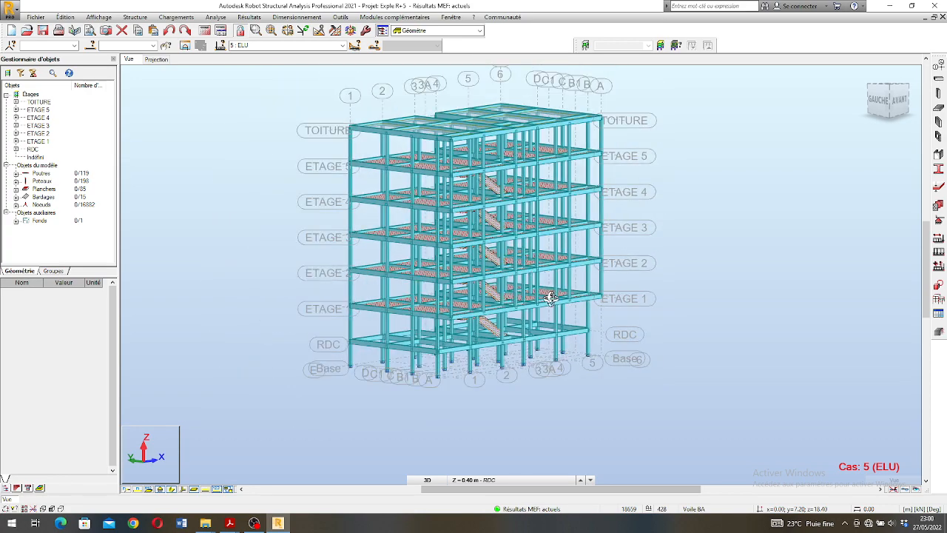
{"action": "scroll", "coordinate": [612, 308], "scroll_direction": "up", "scroll_amount": 2}
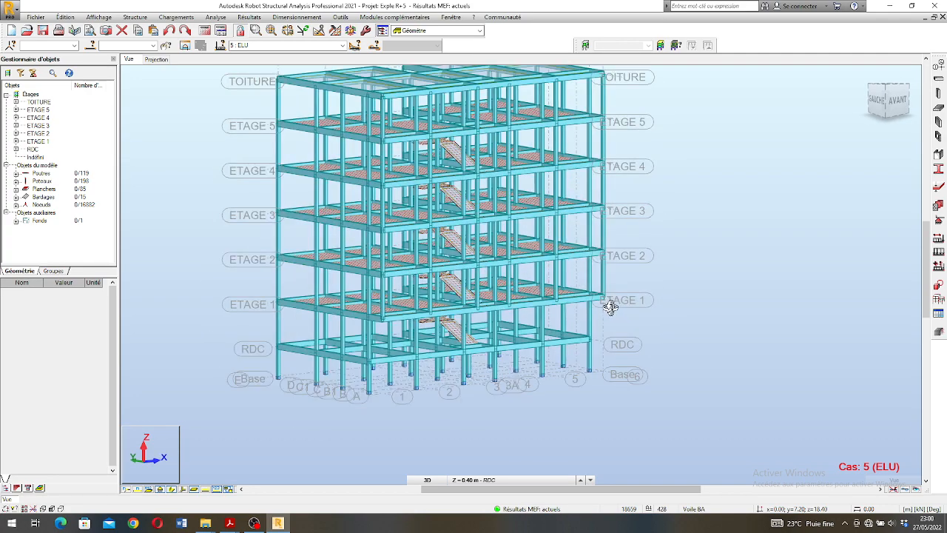
{"action": "scroll", "coordinate": [537, 278], "scroll_direction": "down", "scroll_amount": 3}
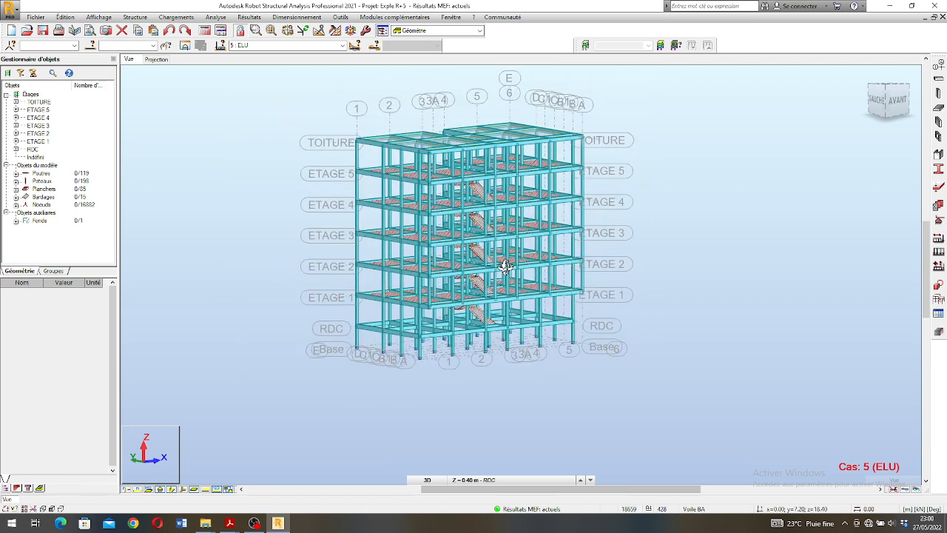
{"action": "scroll", "coordinate": [506, 266], "scroll_direction": "up", "scroll_amount": 1}
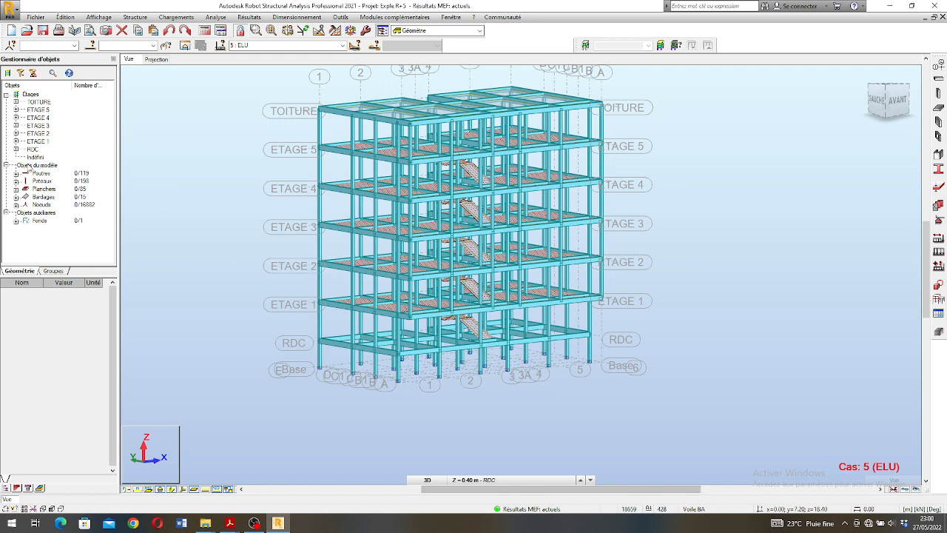
Highlight the RDC columns and the ETAGE 1 columns in turn to check which bars each group covers, and clear the selection
{"action": "left_click", "coordinate": [15, 150]}
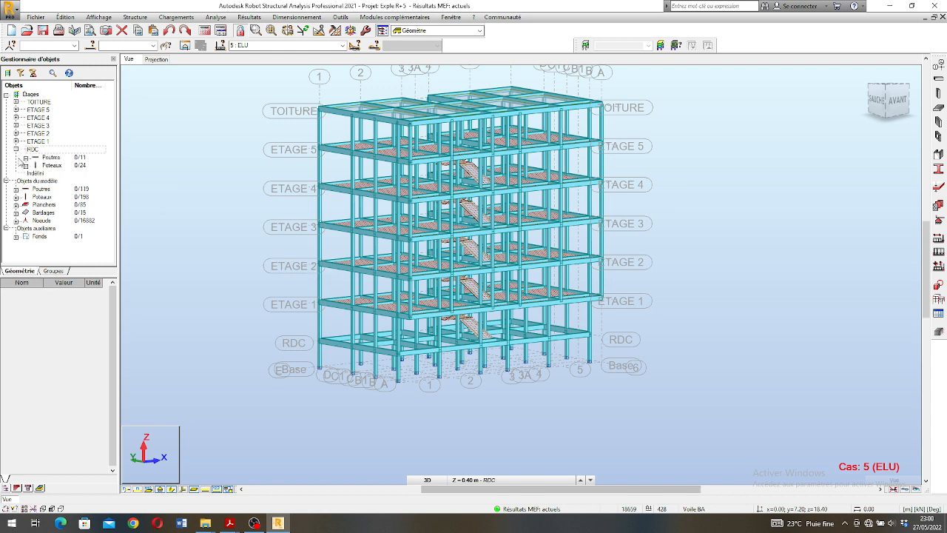
{"action": "left_click", "coordinate": [51, 166]}
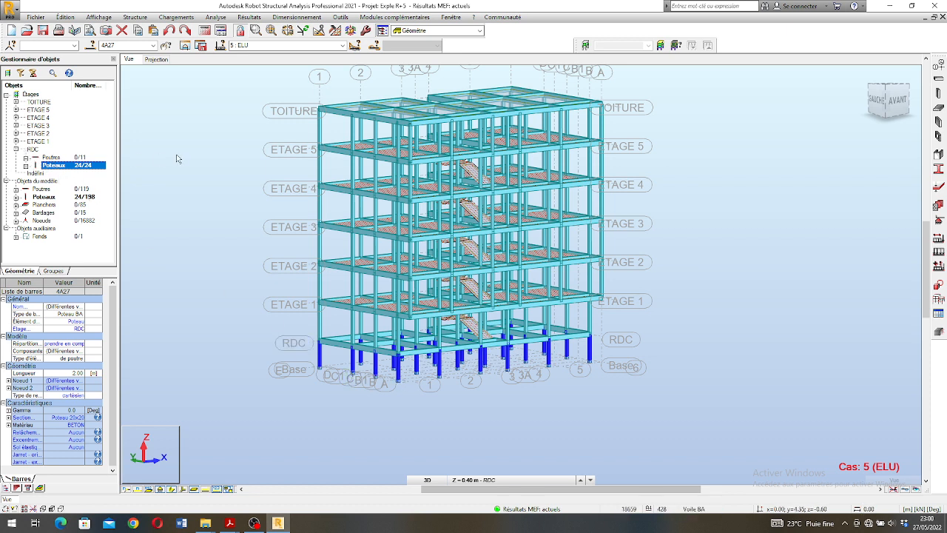
{"action": "left_click", "coordinate": [16, 141]}
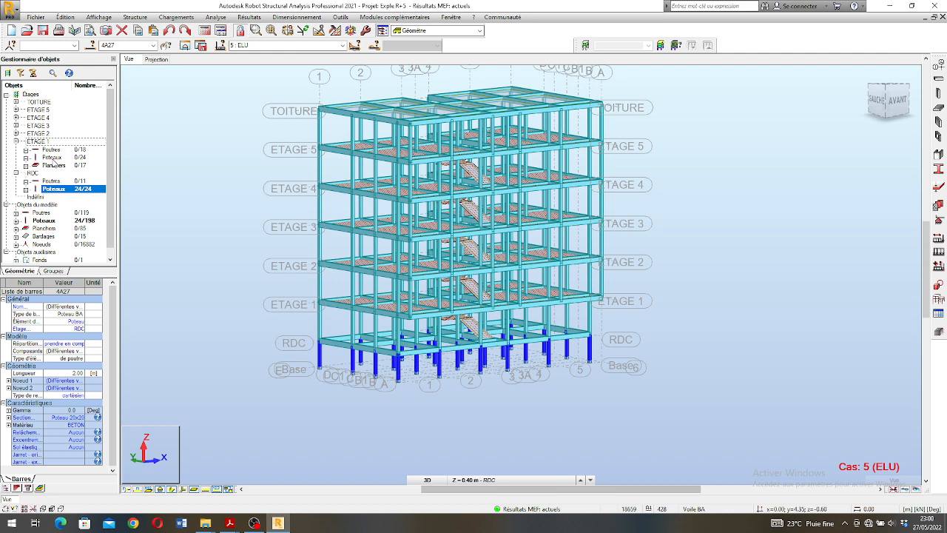
{"action": "left_click", "coordinate": [53, 158]}
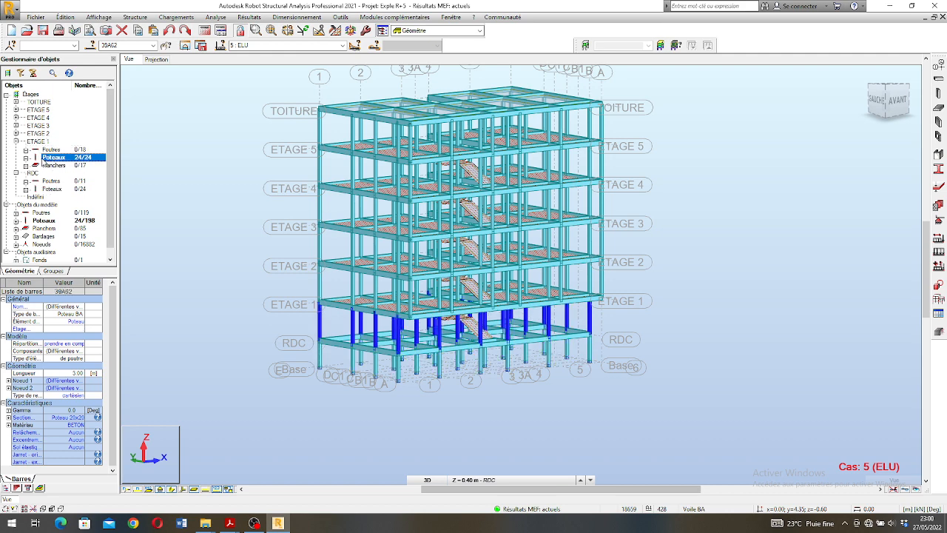
{"action": "left_click", "coordinate": [170, 250]}
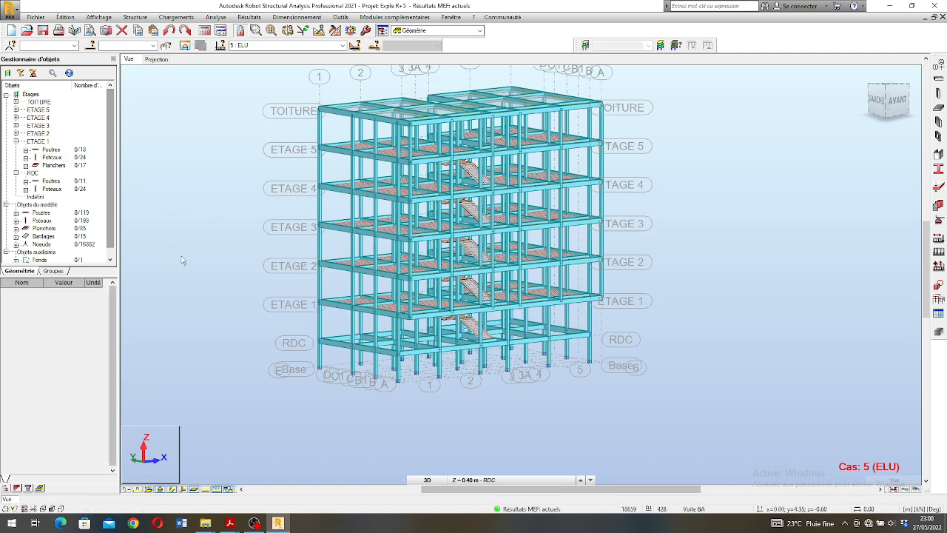
Create a rectangular Poteau BA section named Poteau 40x25, with b 40 cm and h 25 cm
{"action": "left_click", "coordinate": [938, 93]}
{"action": "left_click", "coordinate": [915, 115]}
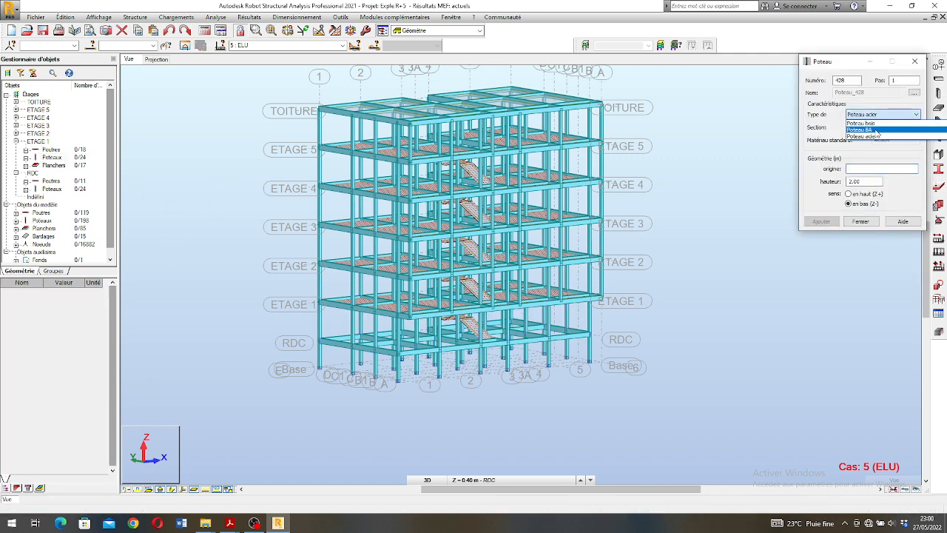
{"action": "left_click", "coordinate": [881, 130]}
{"action": "left_click", "coordinate": [914, 127]}
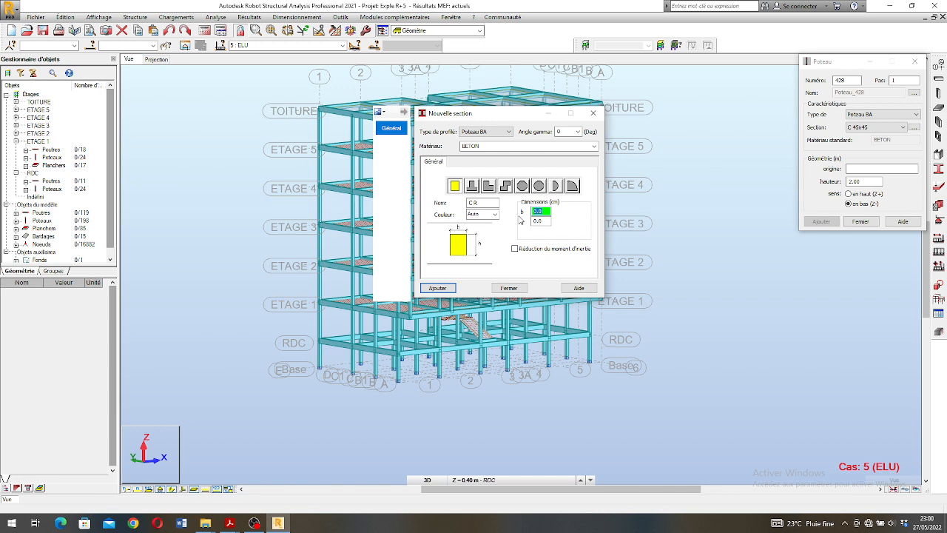
{"action": "key", "text": "Tab"}
{"action": "type", "text": "25"}
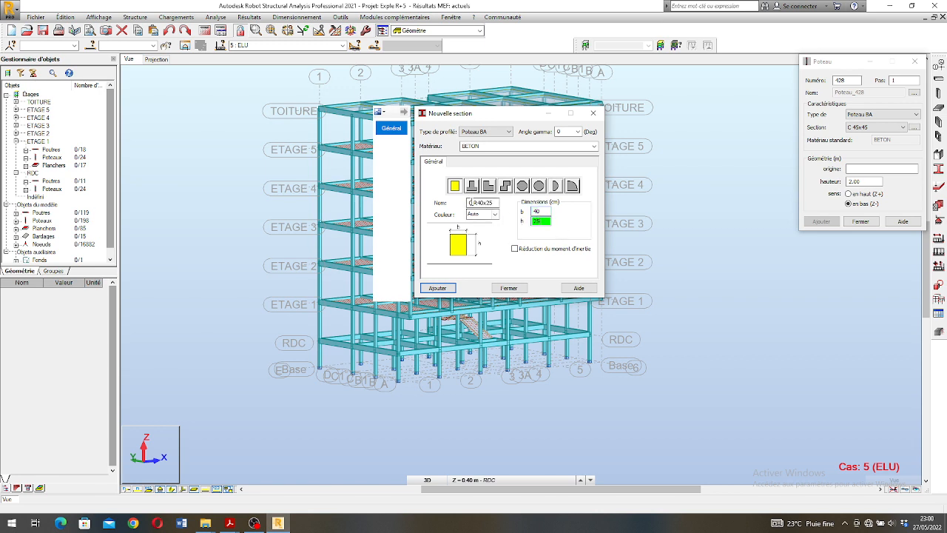
{"action": "left_click_drag", "start_coordinate": [478, 202], "coordinate": [462, 206]}
{"action": "type", "text": "Poteau"}
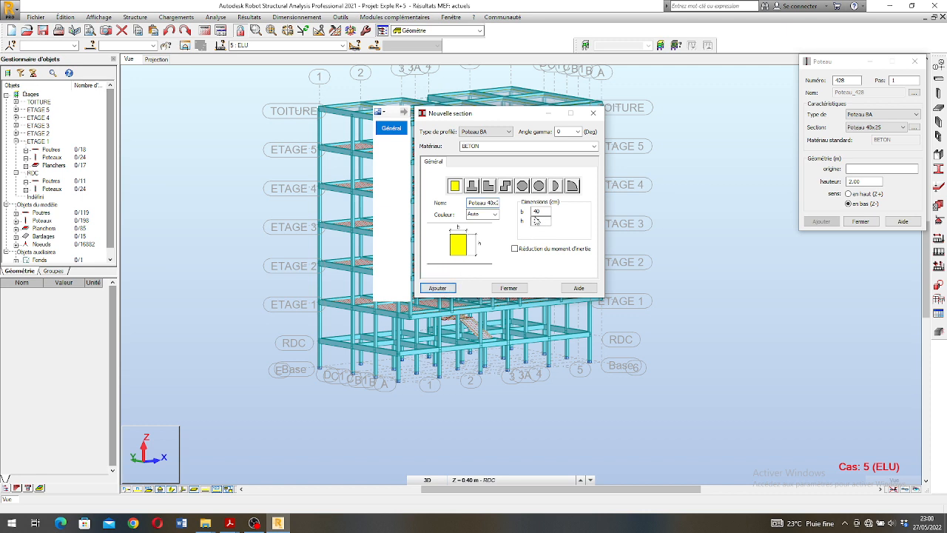
Add a Poteau 40x20 section with b 40 cm and h 20 cm, agreeing to modify the existing section of that name
{"action": "left_click_drag", "start_coordinate": [546, 211], "coordinate": [524, 214]}
{"action": "type", "text": "3"}
{"action": "double_click", "coordinate": [540, 222]}
{"action": "left_click", "coordinate": [489, 202]}
{"action": "key", "text": "End"}
{"action": "key", "text": "BackSpace"}
{"action": "type", "text": "0"}
{"action": "left_click", "coordinate": [444, 289]}
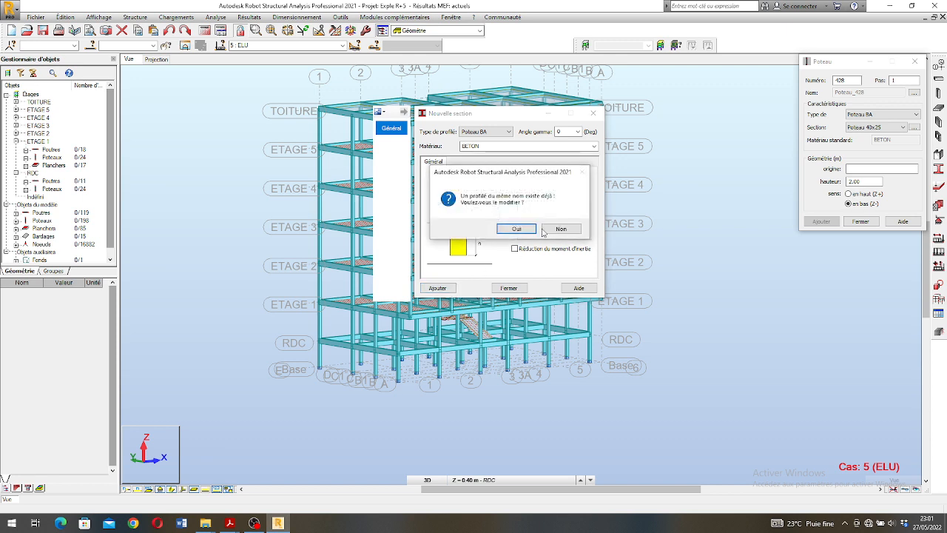
{"action": "left_click", "coordinate": [516, 229]}
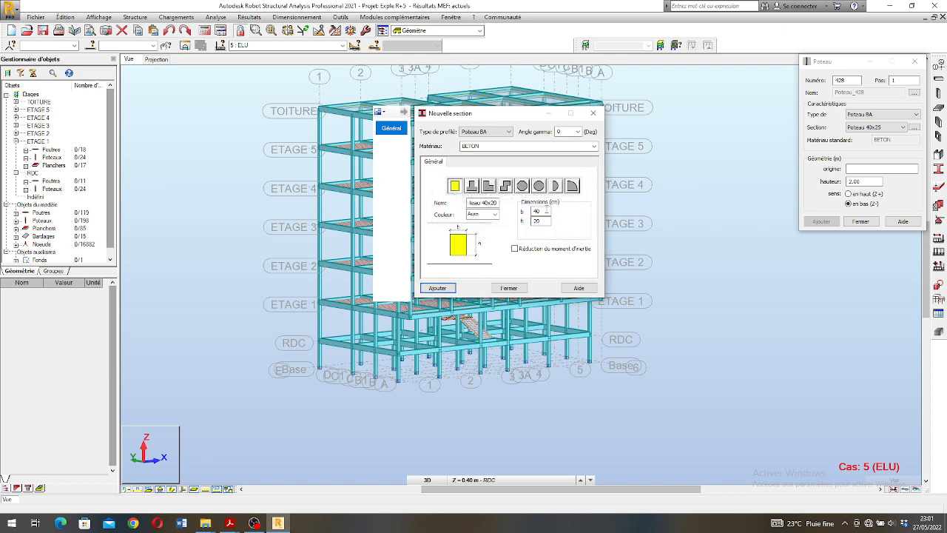
Add a Poteau 35x20 section with b 35 cm and h 20 cm, agreeing to modify the existing section of that name
{"action": "left_click_drag", "start_coordinate": [546, 210], "coordinate": [521, 217]}
{"action": "type", "text": "35"}
{"action": "left_click", "coordinate": [486, 204]}
{"action": "type", "text": "3"}
{"action": "left_click", "coordinate": [437, 288]}
{"action": "left_click", "coordinate": [517, 229]}
Add a Poteau 30x20 section with b 30 cm and h 20 cm and close the section and column definitions
{"action": "left_click_drag", "start_coordinate": [544, 212], "coordinate": [522, 216]}
{"action": "type", "text": "3"}
{"action": "left_click", "coordinate": [491, 203]}
{"action": "left_click", "coordinate": [437, 288]}
{"action": "left_click", "coordinate": [518, 230]}
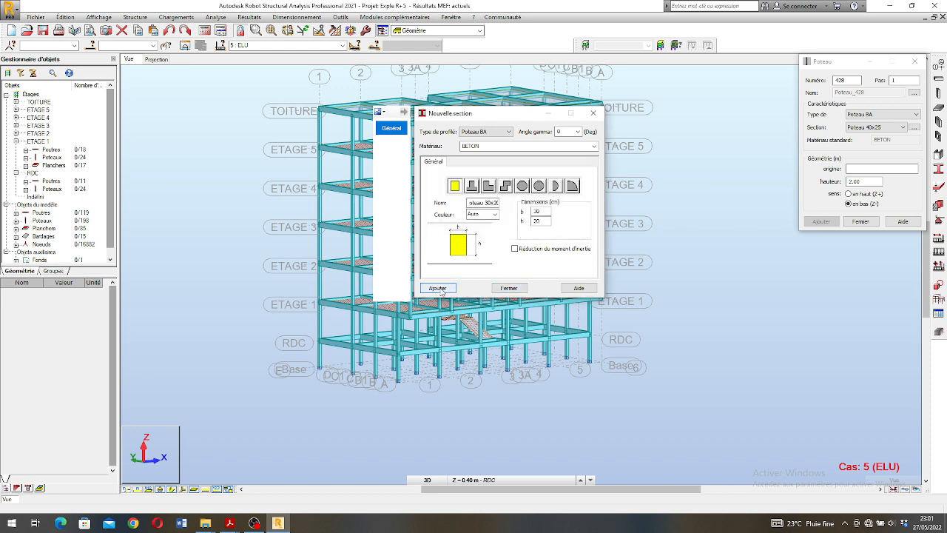
{"action": "left_click", "coordinate": [444, 290]}
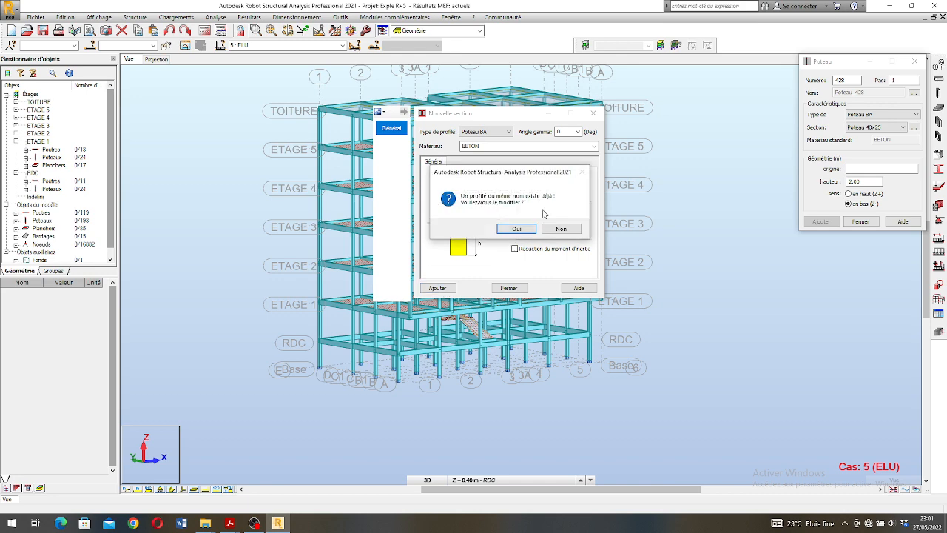
{"action": "left_click", "coordinate": [556, 229]}
{"action": "left_click", "coordinate": [509, 290]}
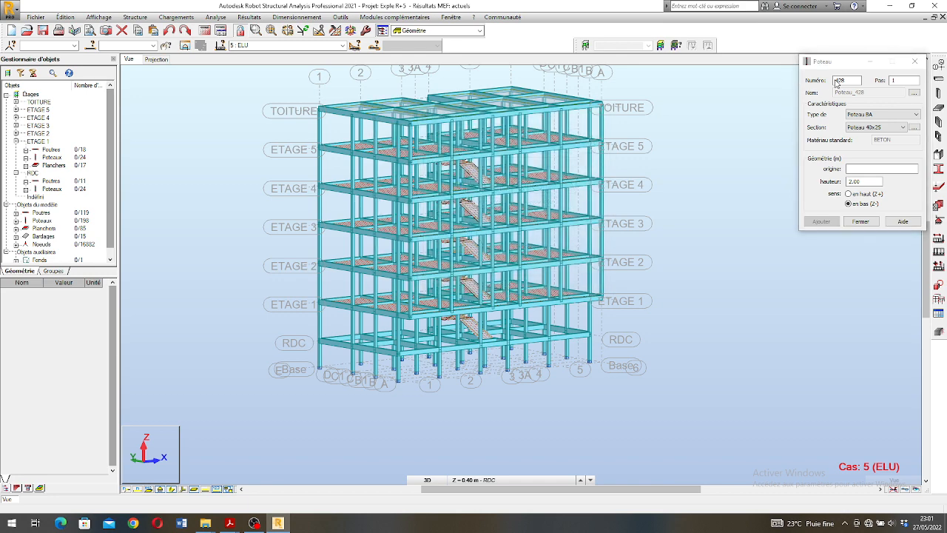
{"action": "left_click", "coordinate": [916, 62]}
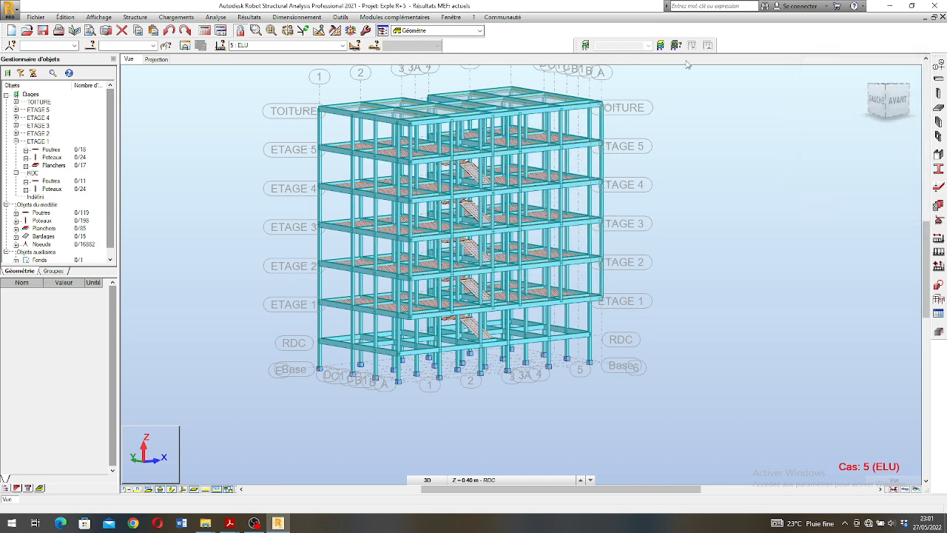
Assign the Poteau 40x25 section to all ETAGE 1 columns and accept that the calculation results become out of date
{"action": "left_click", "coordinate": [52, 159]}
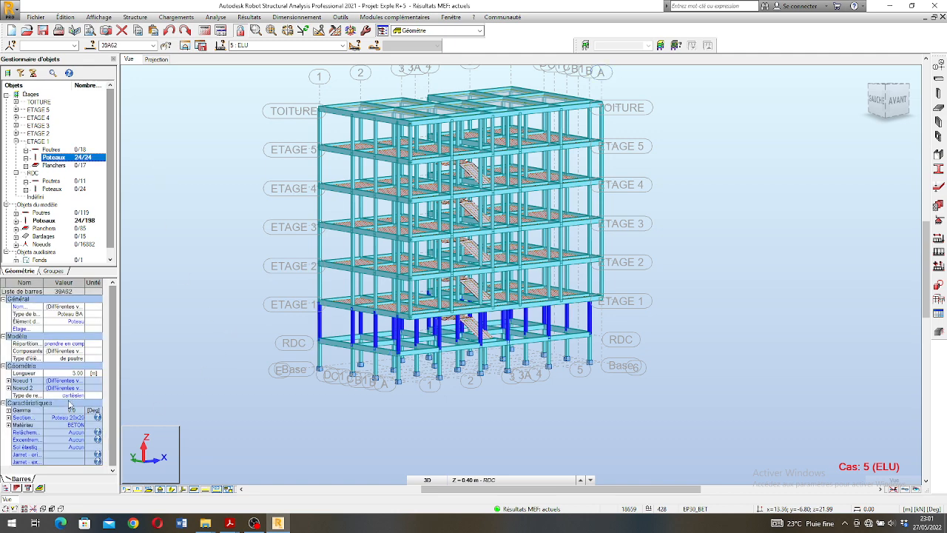
{"action": "left_click", "coordinate": [78, 418]}
{"action": "left_click", "coordinate": [82, 418]}
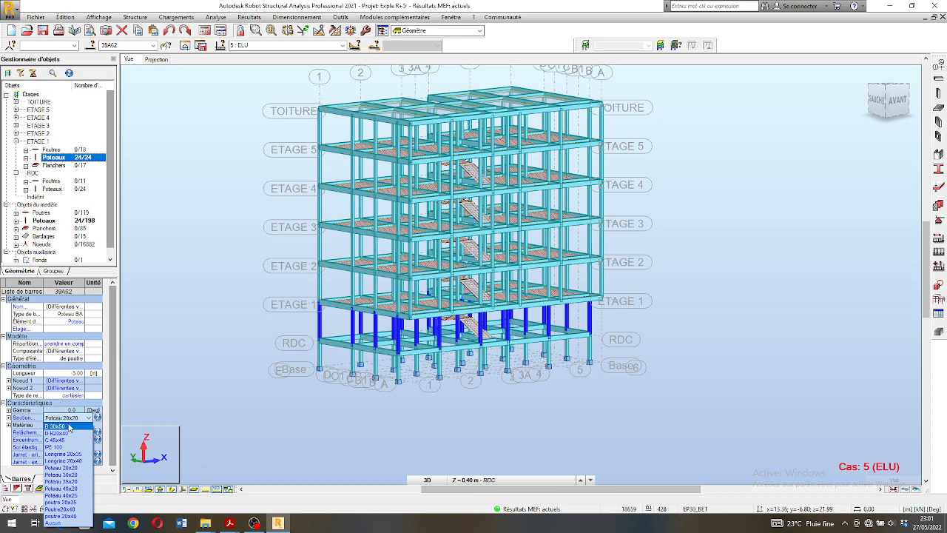
{"action": "left_click", "coordinate": [70, 418]}
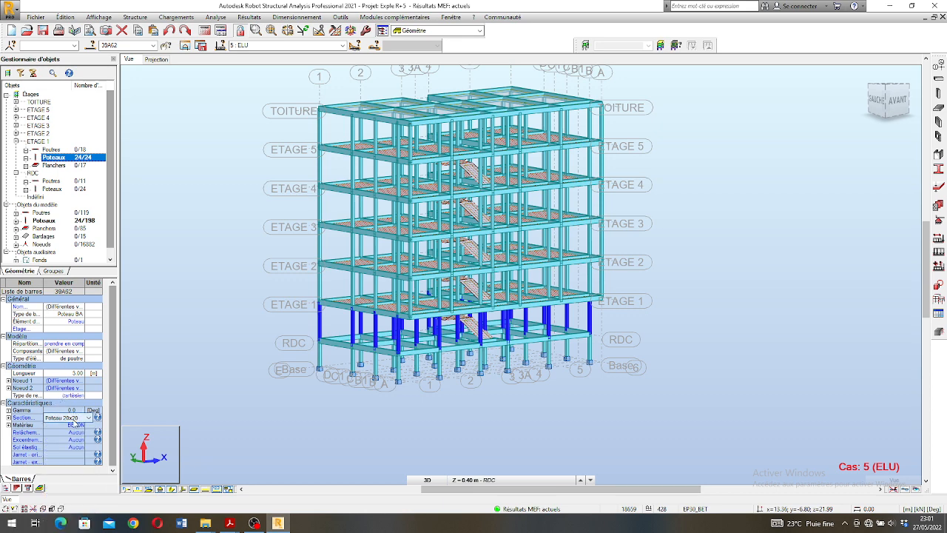
{"action": "left_click", "coordinate": [74, 420]}
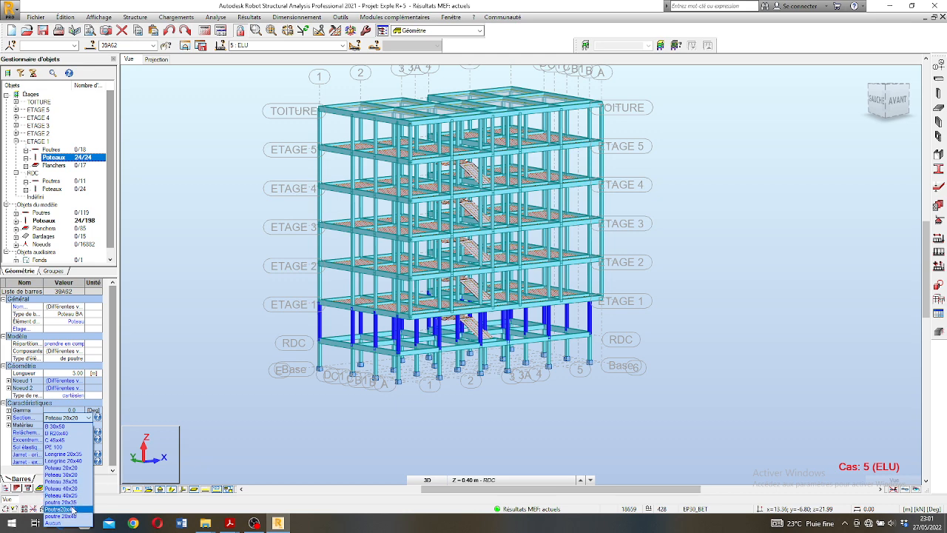
{"action": "left_click", "coordinate": [70, 496]}
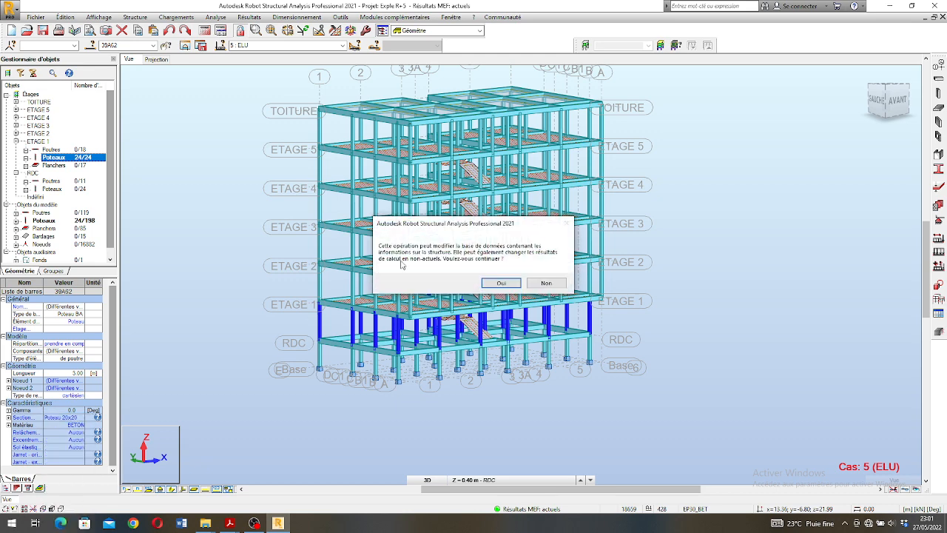
{"action": "left_click", "coordinate": [488, 281]}
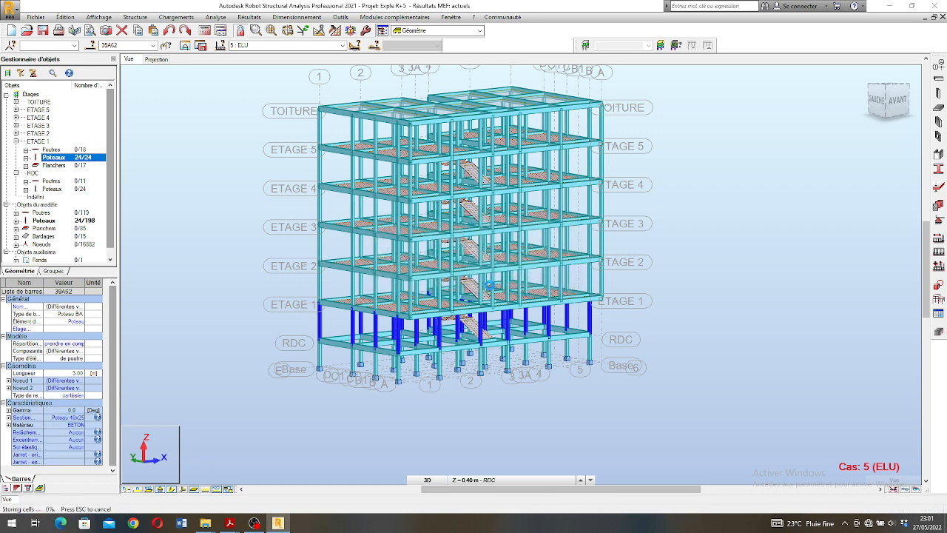
{"action": "left_click", "coordinate": [510, 301]}
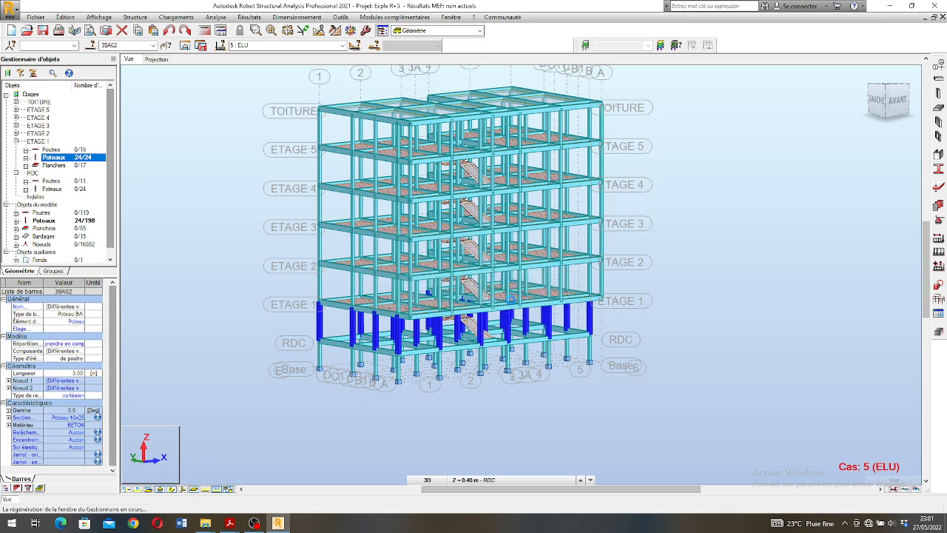
Assign the Poteau 40x25 section to all RDC columns
{"action": "left_click", "coordinate": [234, 316]}
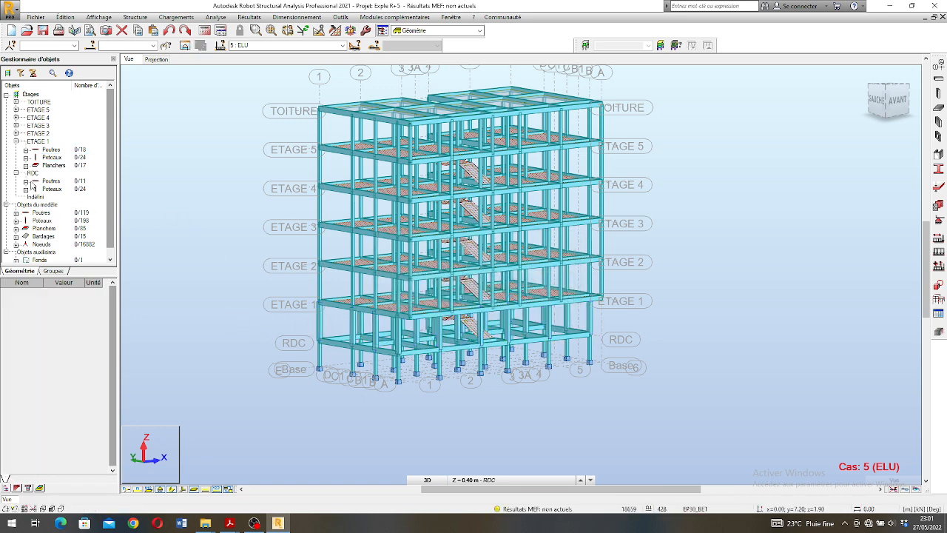
{"action": "left_click", "coordinate": [52, 189]}
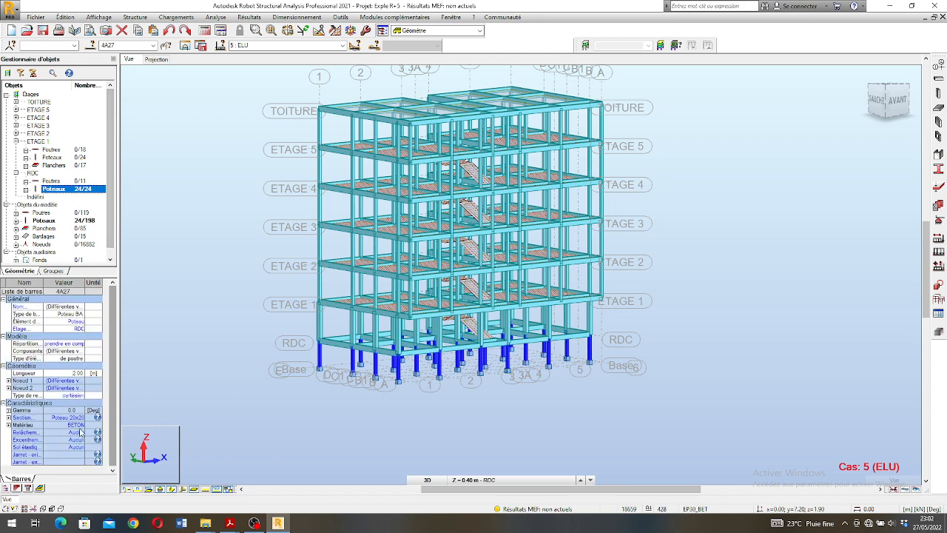
{"action": "left_click", "coordinate": [85, 417]}
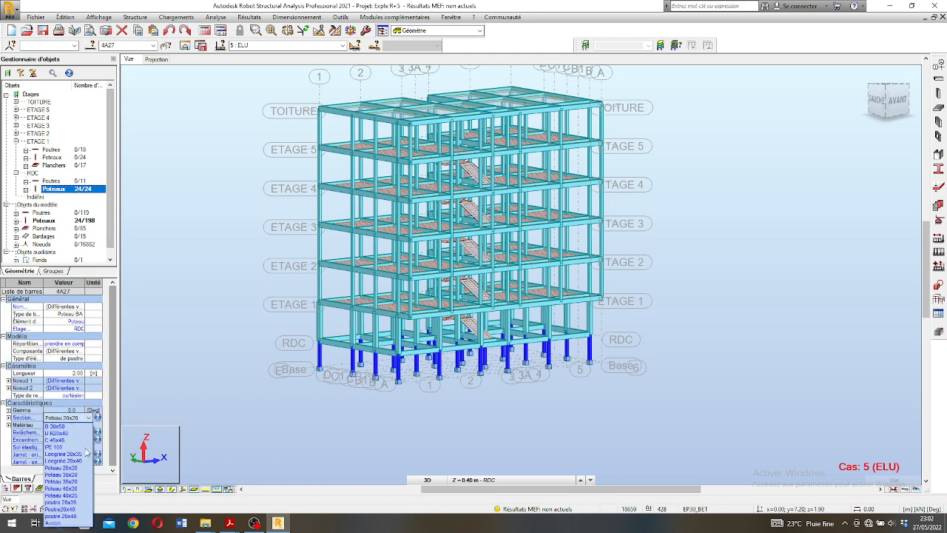
{"action": "left_click", "coordinate": [76, 496]}
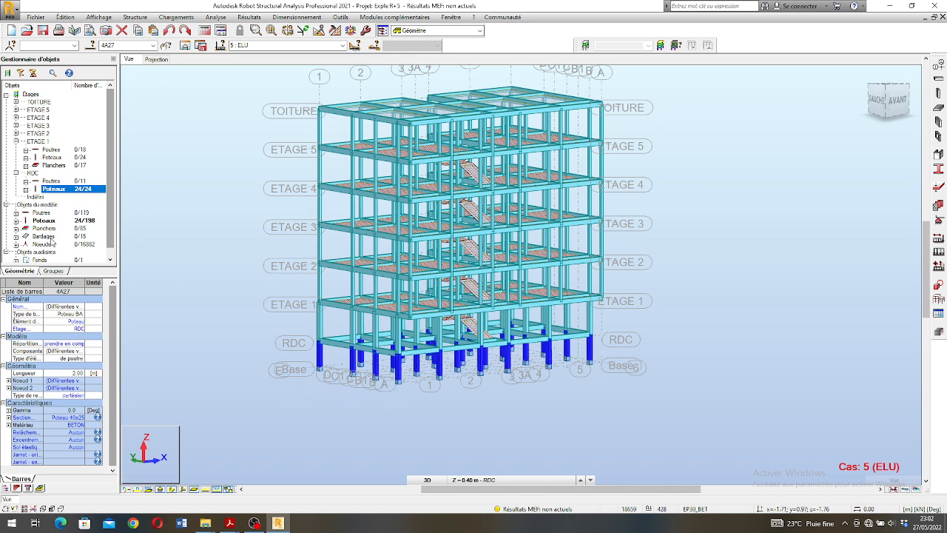
{"action": "left_click", "coordinate": [16, 173]}
{"action": "left_click", "coordinate": [15, 142]}
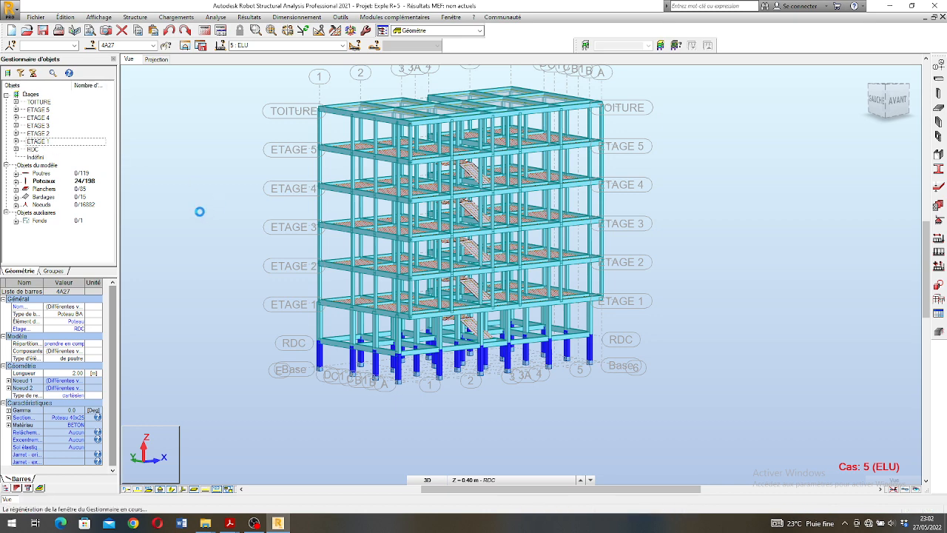
Assign the Poteau 40x20 section to all ETAGE 2 columns
{"action": "left_click", "coordinate": [16, 134]}
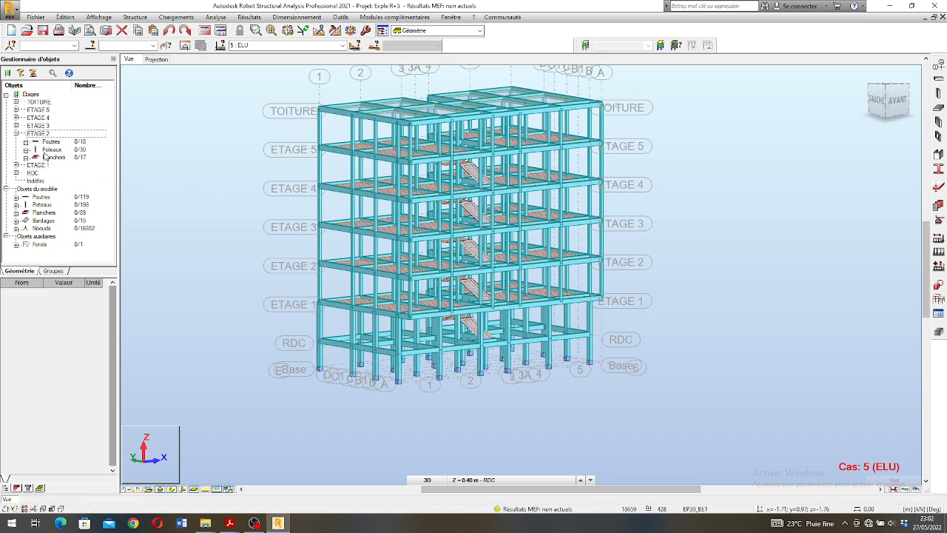
{"action": "left_click", "coordinate": [47, 150]}
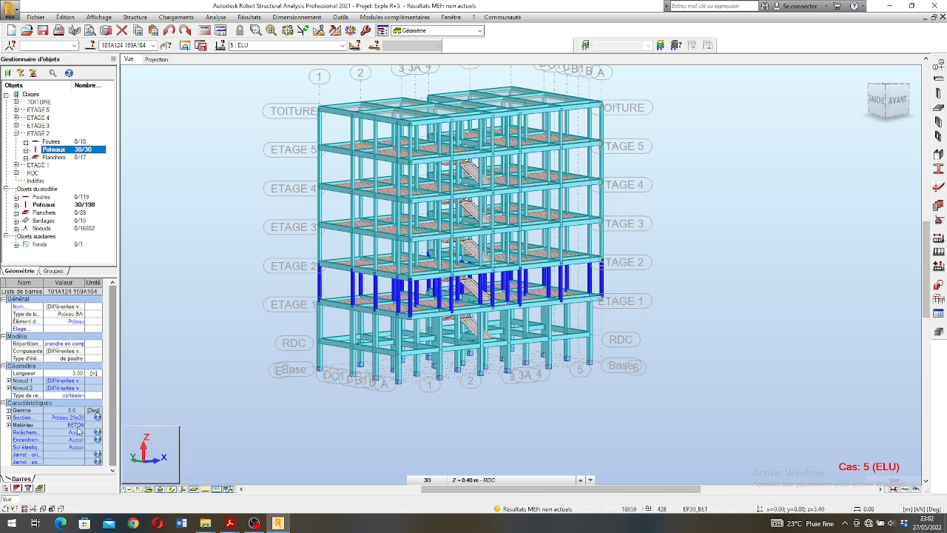
{"action": "left_click", "coordinate": [74, 418]}
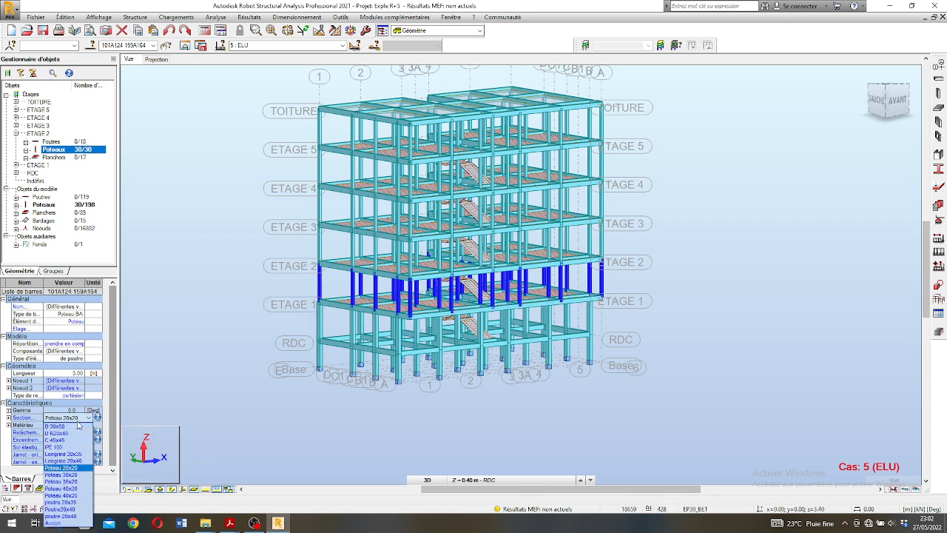
{"action": "left_click", "coordinate": [71, 489]}
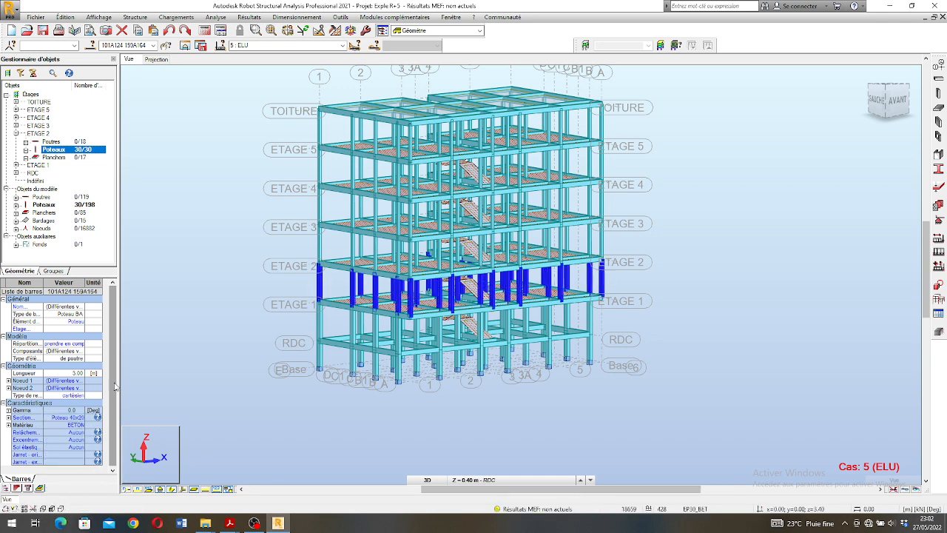
{"action": "left_click", "coordinate": [16, 134]}
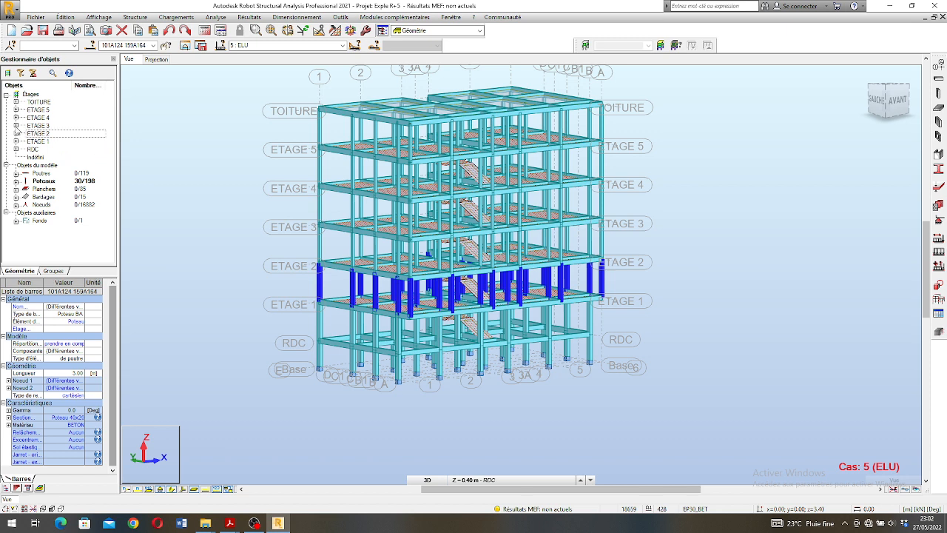
Assign the Poteau 35x20 section to all ETAGE 3 columns
{"action": "left_click", "coordinate": [17, 126]}
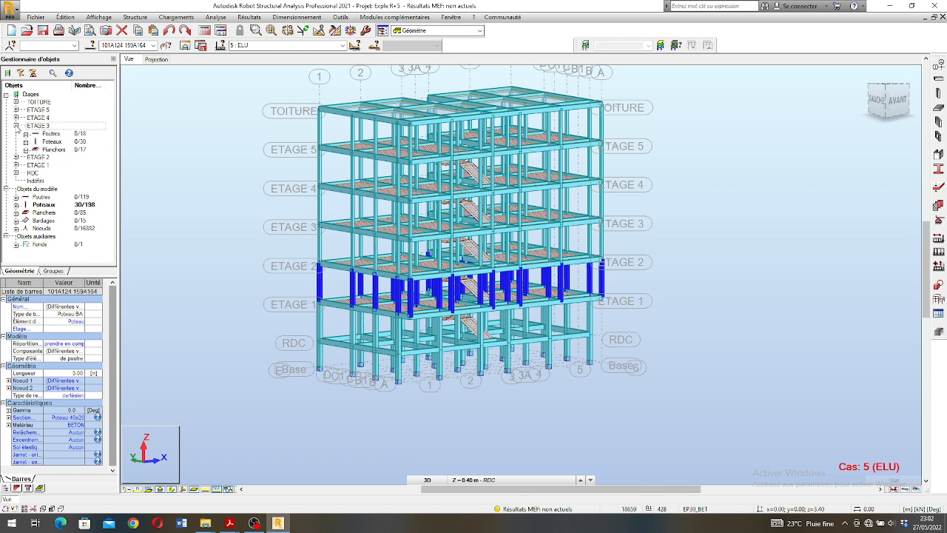
{"action": "left_click", "coordinate": [53, 141]}
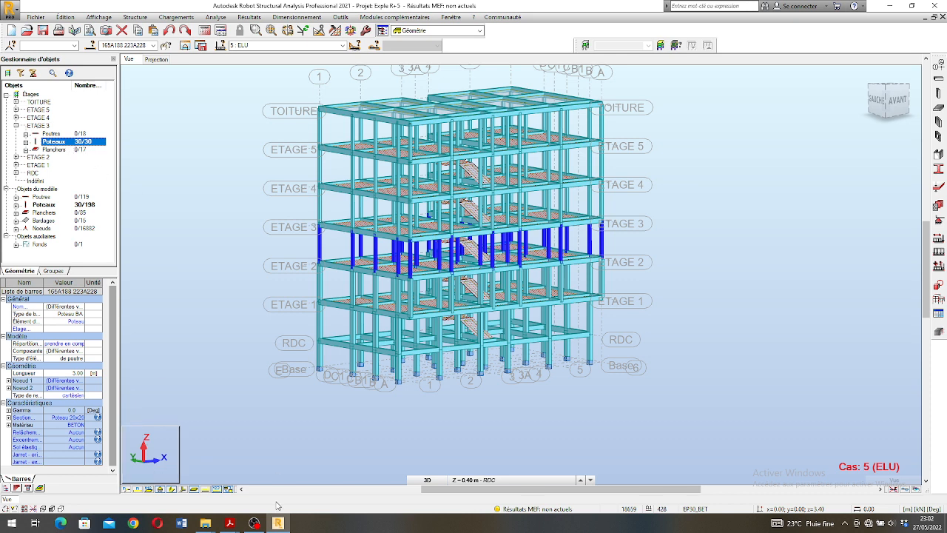
{"action": "left_click", "coordinate": [75, 419]}
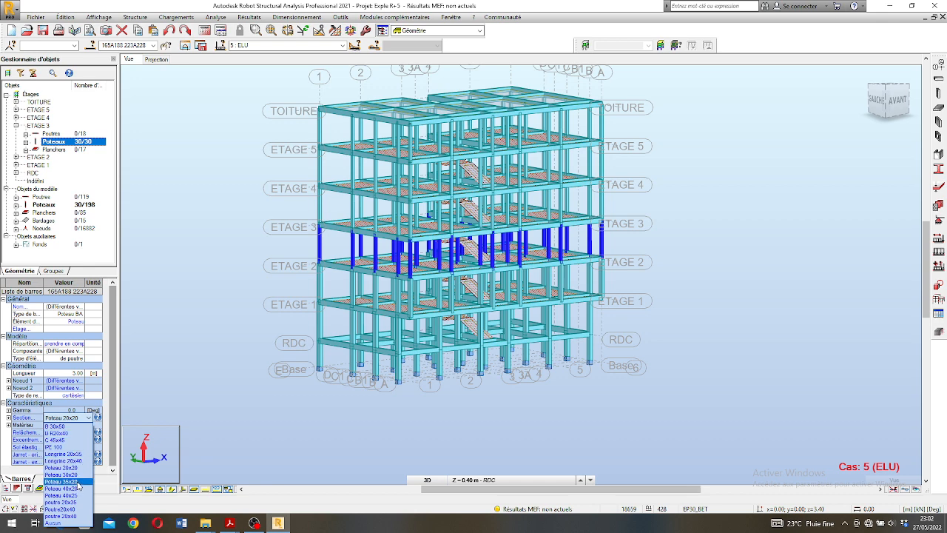
{"action": "left_click", "coordinate": [60, 481]}
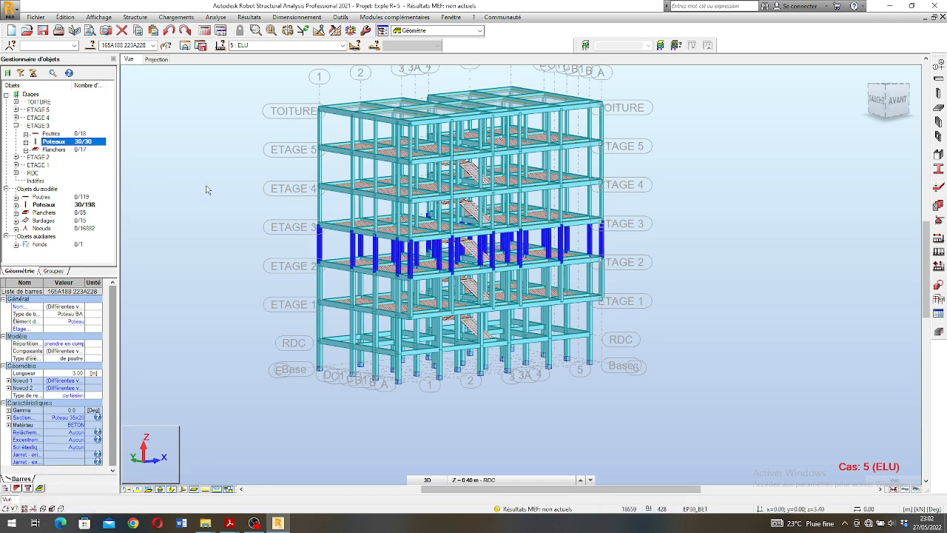
{"action": "left_click", "coordinate": [15, 126]}
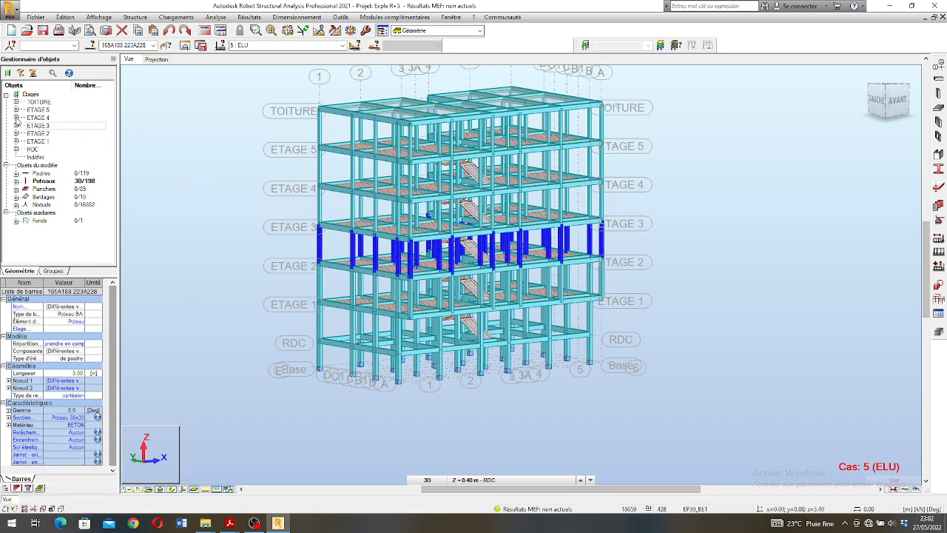
Assign the Poteau 30x20 section to all ETAGE 4 columns
{"action": "left_click", "coordinate": [15, 118]}
{"action": "left_click", "coordinate": [180, 163]}
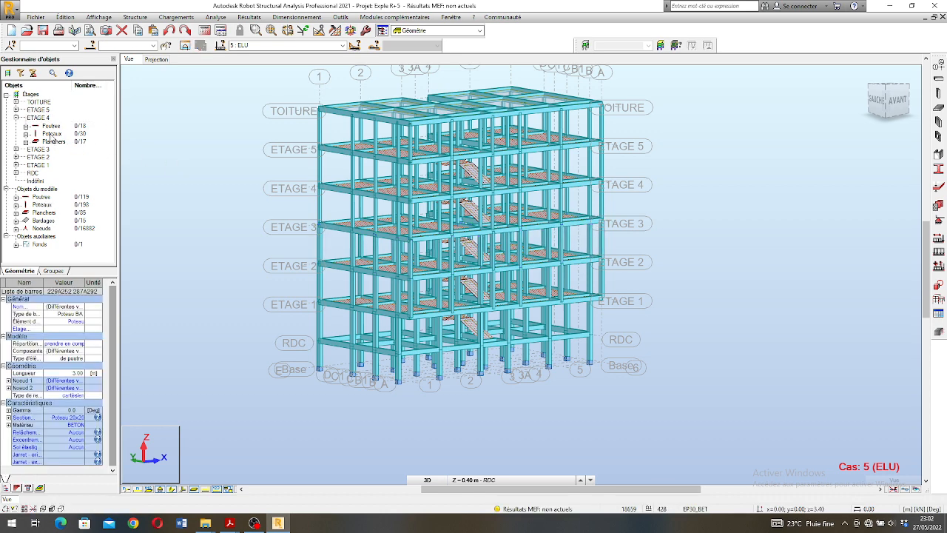
{"action": "left_click", "coordinate": [52, 134]}
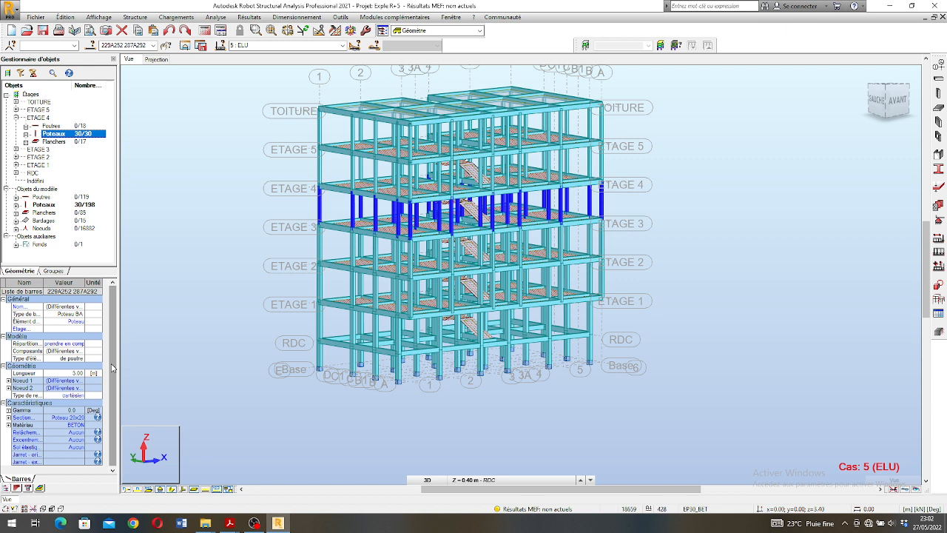
{"action": "left_click", "coordinate": [80, 418]}
{"action": "left_click", "coordinate": [79, 476]}
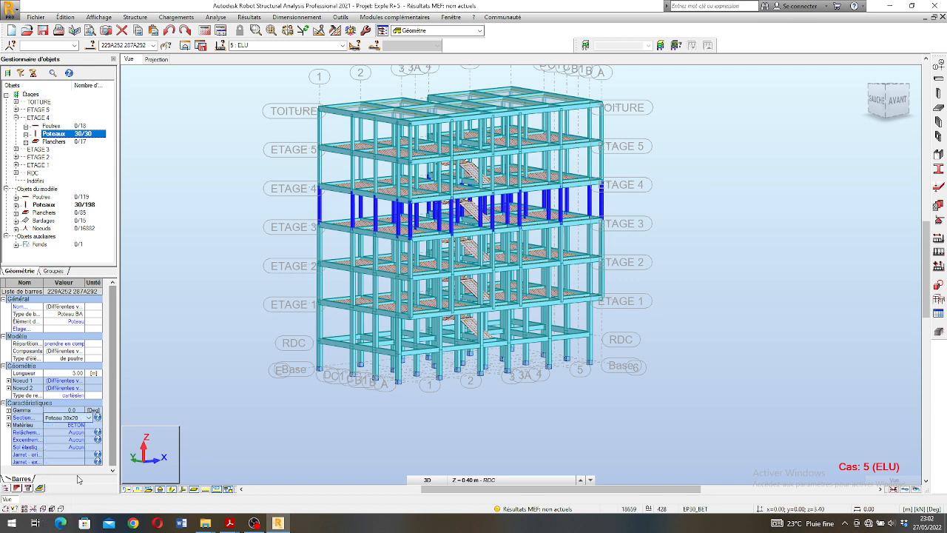
{"action": "left_click", "coordinate": [16, 118]}
Assign the Poteau 30x20 section to all ETAGE 5 columns
{"action": "left_click", "coordinate": [16, 109]}
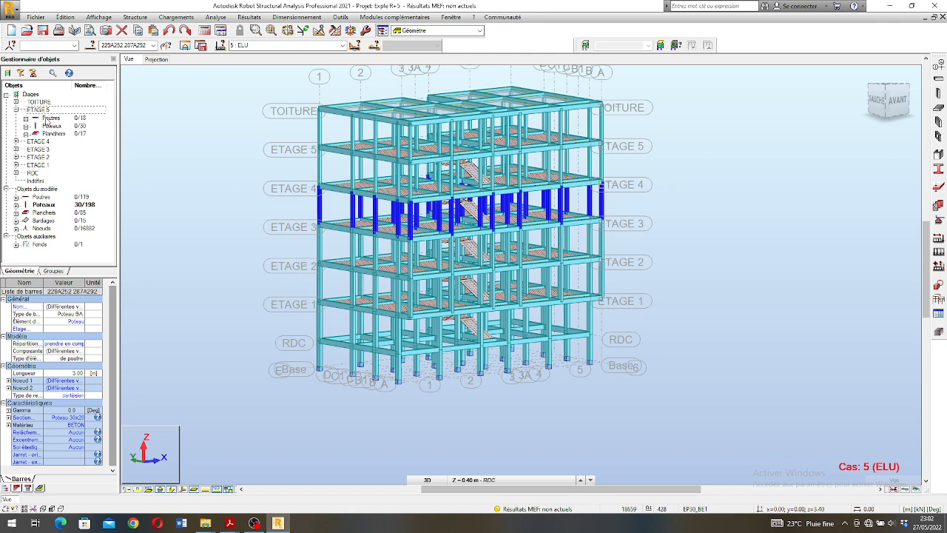
{"action": "left_click", "coordinate": [52, 126]}
{"action": "left_click", "coordinate": [88, 417]}
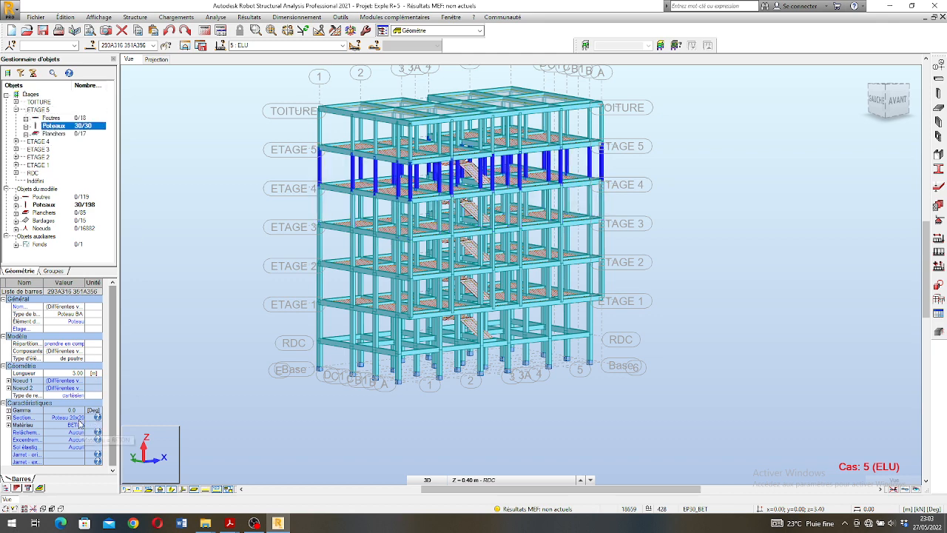
{"action": "left_click", "coordinate": [88, 417]}
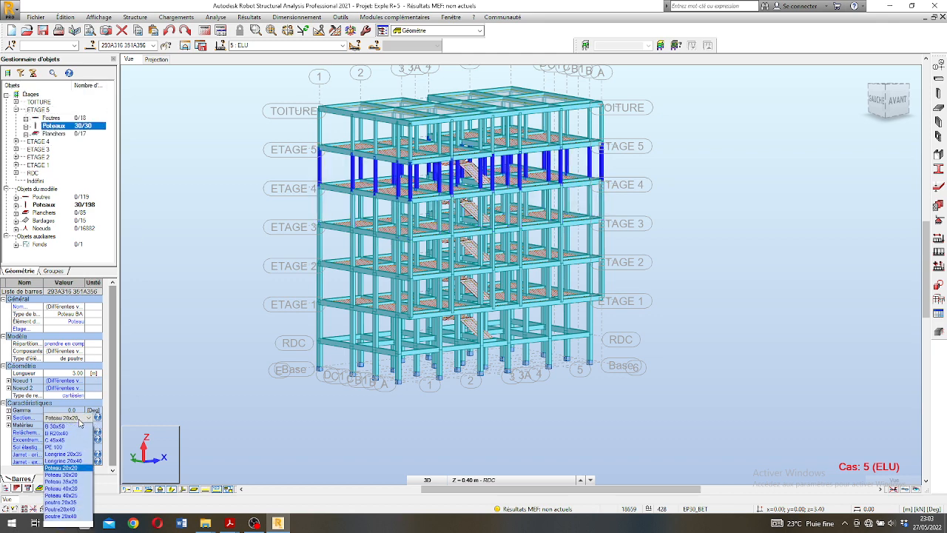
{"action": "left_click", "coordinate": [79, 474]}
{"action": "left_click", "coordinate": [28, 109]}
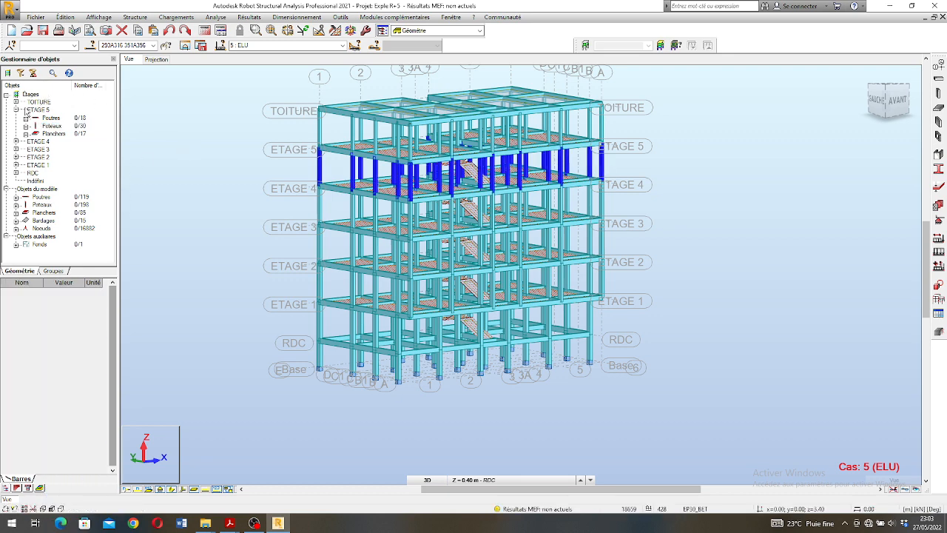
{"action": "left_click", "coordinate": [15, 109]}
Assign the Poteau 30x20 section to all TOITURE columns and clear the selection
{"action": "left_click", "coordinate": [16, 103]}
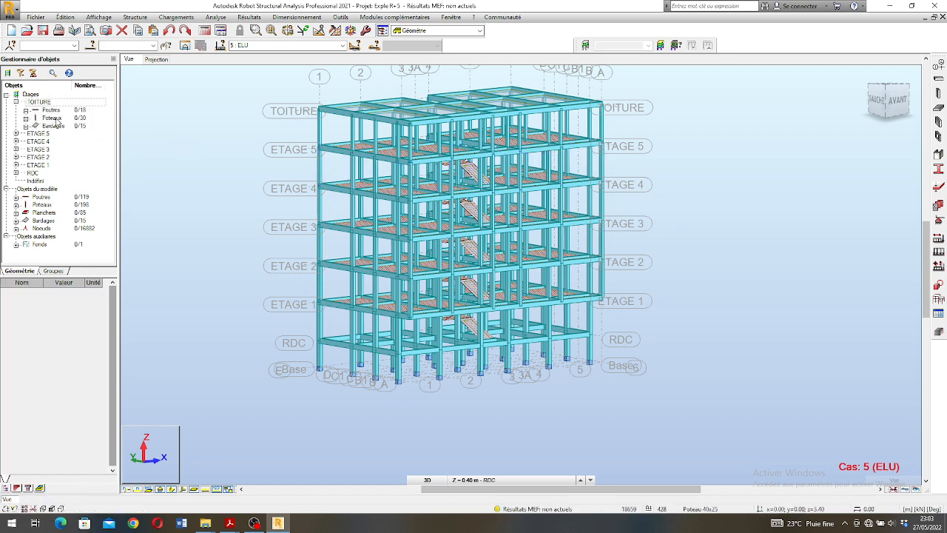
{"action": "left_click", "coordinate": [56, 119]}
{"action": "left_click", "coordinate": [81, 418]}
{"action": "left_click", "coordinate": [88, 417]}
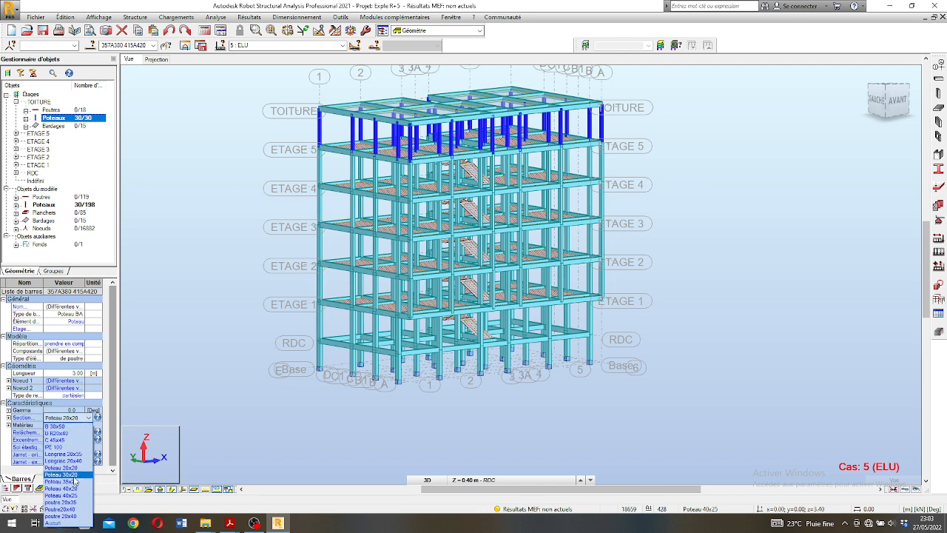
{"action": "left_click", "coordinate": [74, 475]}
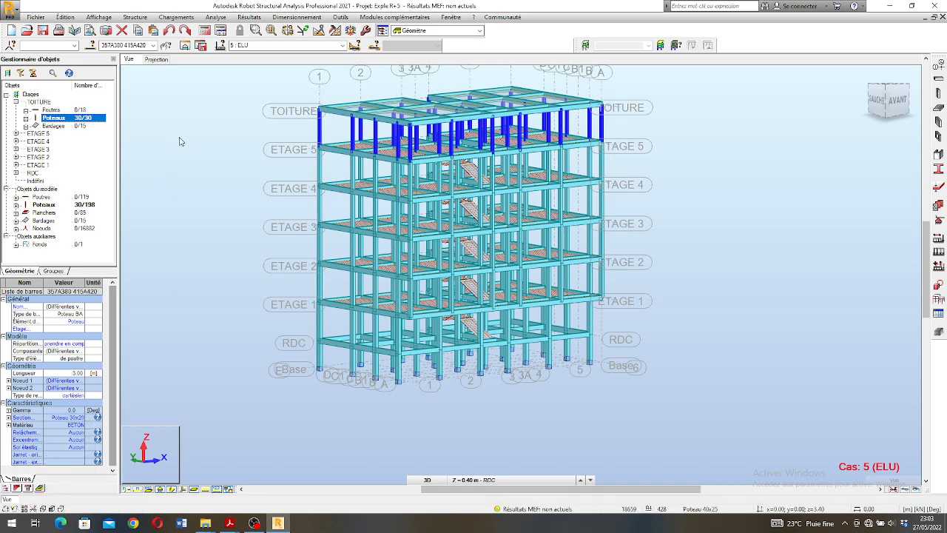
{"action": "left_click", "coordinate": [17, 102]}
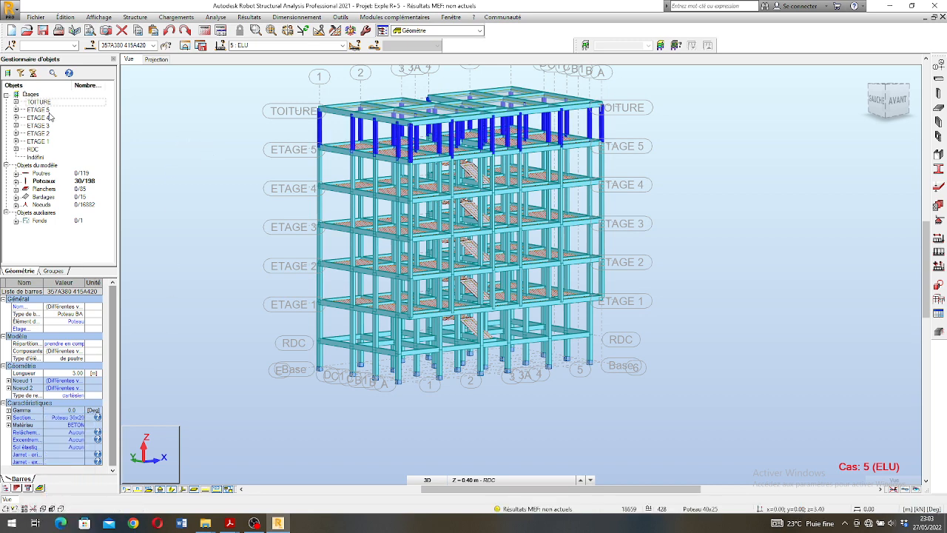
{"action": "left_click", "coordinate": [225, 150]}
Recalculate the whole structure with the updated column sections
{"action": "scroll", "coordinate": [353, 234], "scroll_direction": "down", "scroll_amount": 1}
{"action": "scroll", "coordinate": [354, 234], "scroll_direction": "down", "scroll_amount": 1}
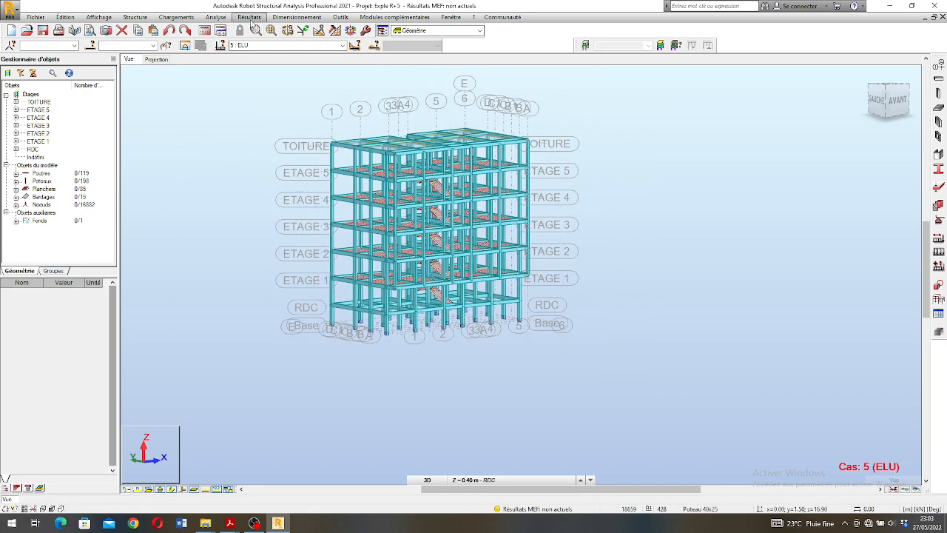
{"action": "left_click", "coordinate": [205, 32]}
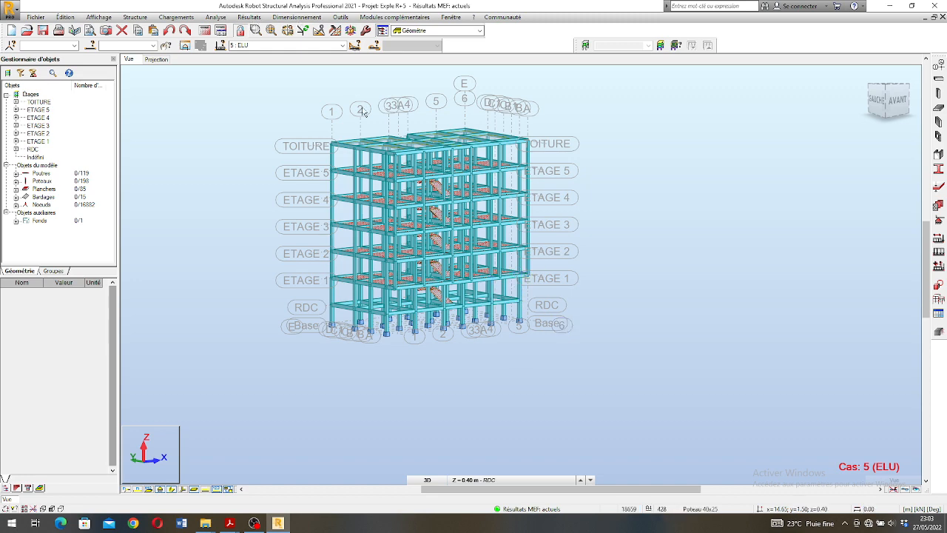
Display the Force Fx diagram on the bars for the ELU case and examine the axial forces in the lower-storey columns
{"action": "left_click", "coordinate": [248, 16]}
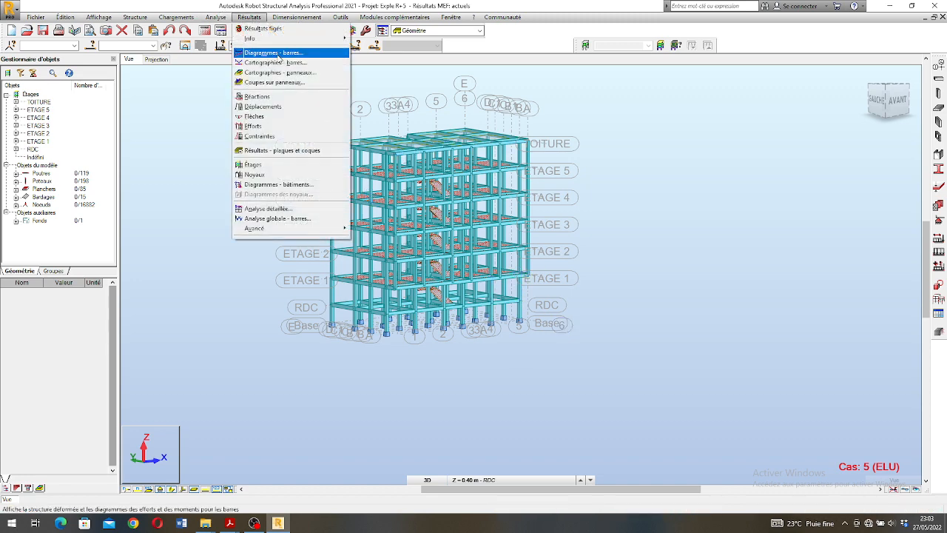
{"action": "left_click", "coordinate": [274, 53]}
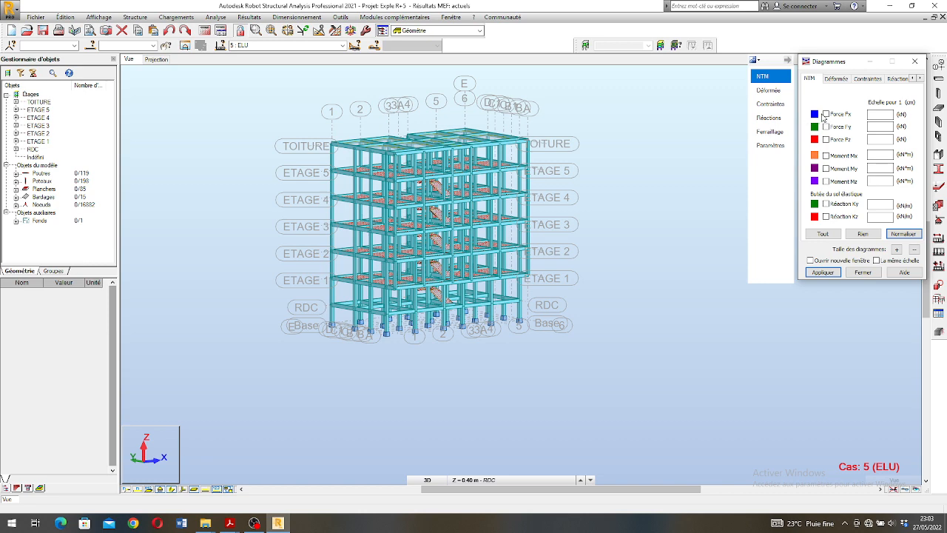
{"action": "left_click", "coordinate": [822, 272]}
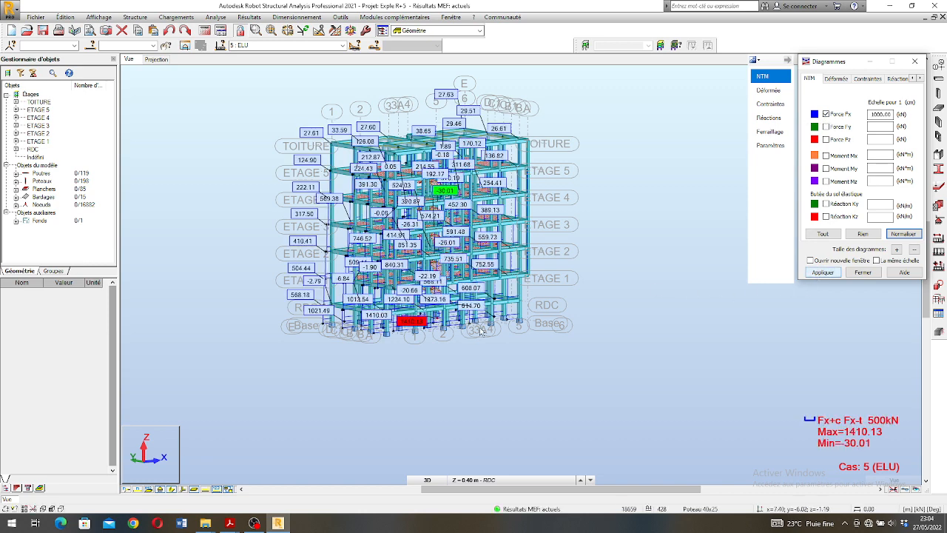
{"action": "scroll", "coordinate": [403, 314], "scroll_direction": "up", "scroll_amount": 3}
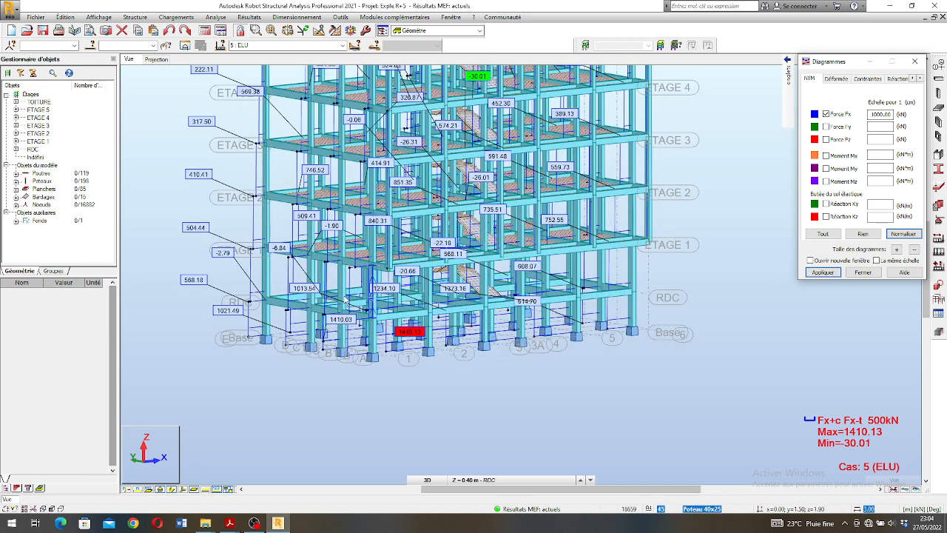
{"action": "scroll", "coordinate": [412, 353], "scroll_direction": "down", "scroll_amount": 3}
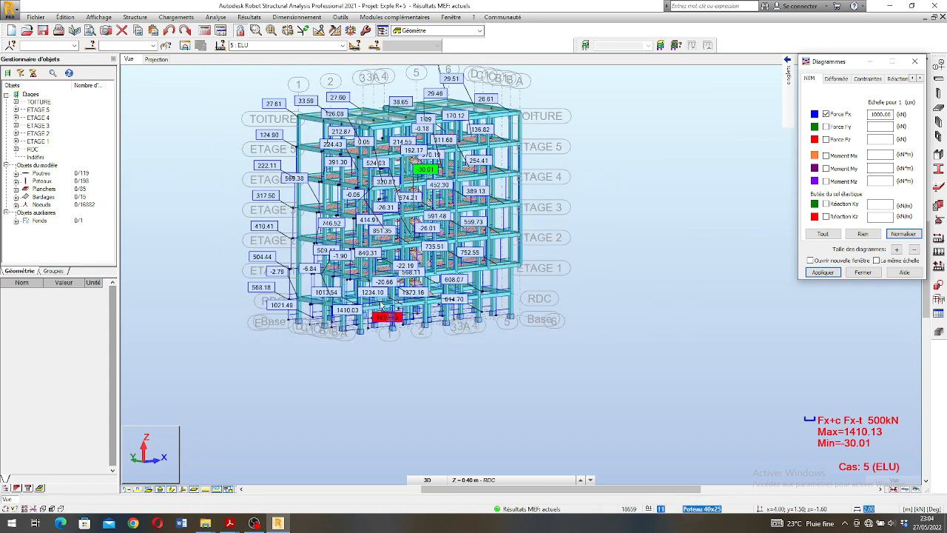
{"action": "right_click", "coordinate": [553, 397]}
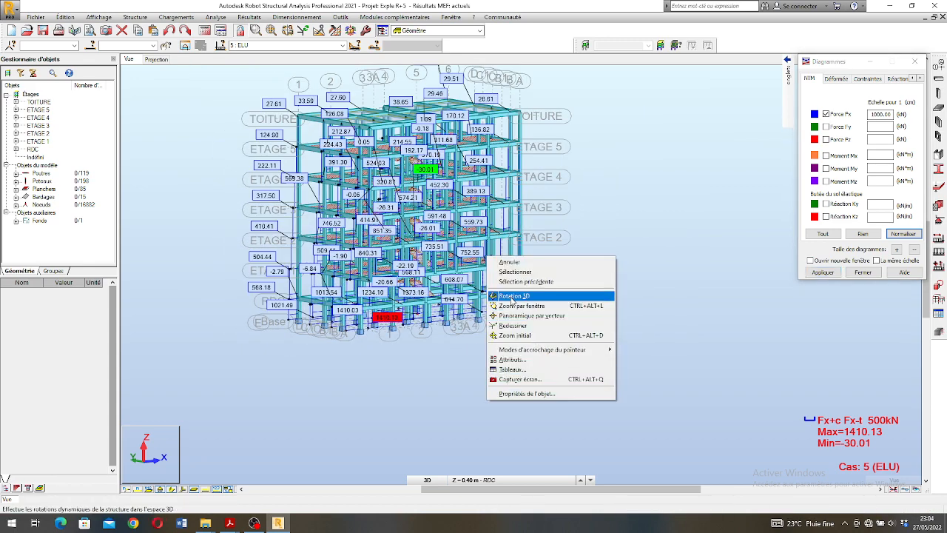
{"action": "left_click", "coordinate": [532, 335]}
{"action": "scroll", "coordinate": [410, 295], "scroll_direction": "up", "scroll_amount": 2}
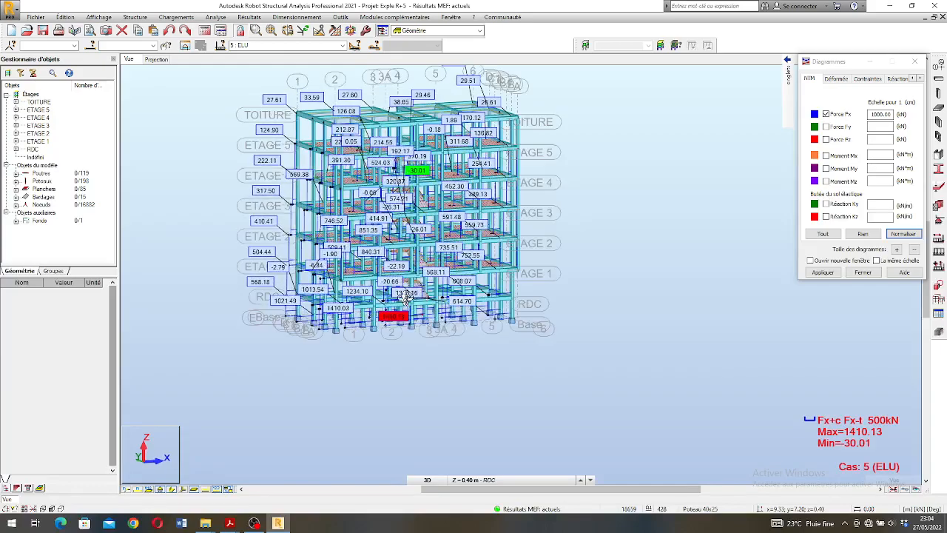
Examine the Force Fx diagram around the base and RDC columns, and remove it from the model, closing the diagram settings
{"action": "middle_click_drag", "start_coordinate": [380, 318], "coordinate": [390, 342], "text": "shift"}
{"action": "scroll", "coordinate": [395, 321], "scroll_direction": "down", "scroll_amount": 1}
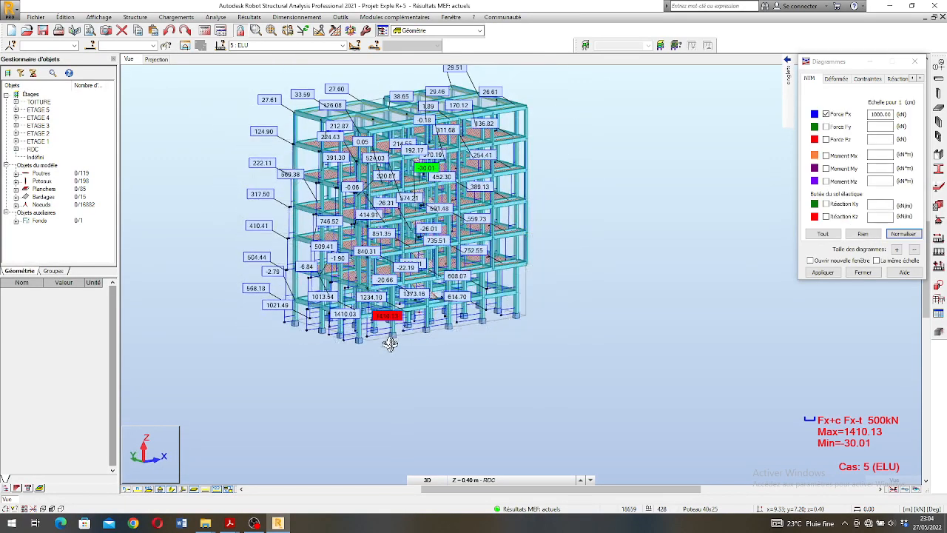
{"action": "scroll", "coordinate": [392, 333], "scroll_direction": "up", "scroll_amount": 3}
{"action": "scroll", "coordinate": [397, 324], "scroll_direction": "down", "scroll_amount": 2}
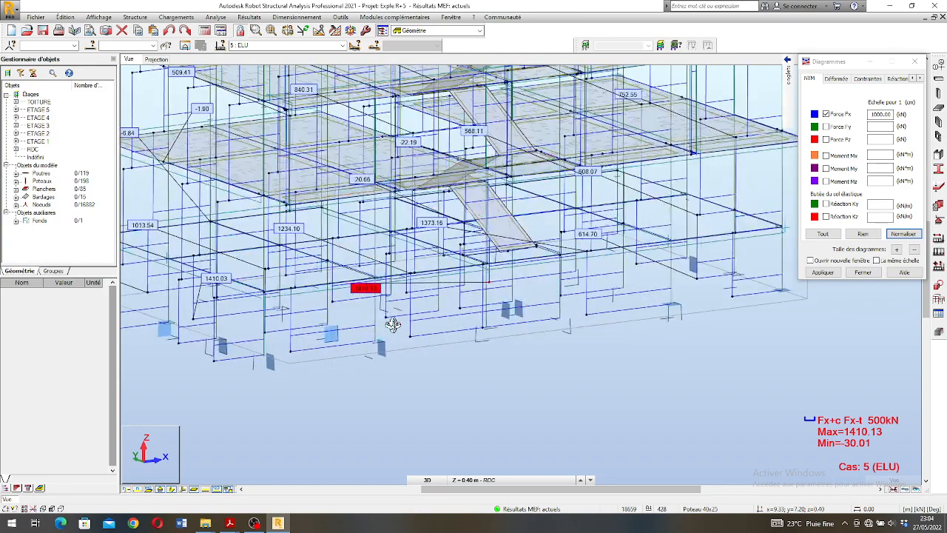
{"action": "middle_click_drag", "start_coordinate": [391, 318], "coordinate": [417, 312], "text": "shift"}
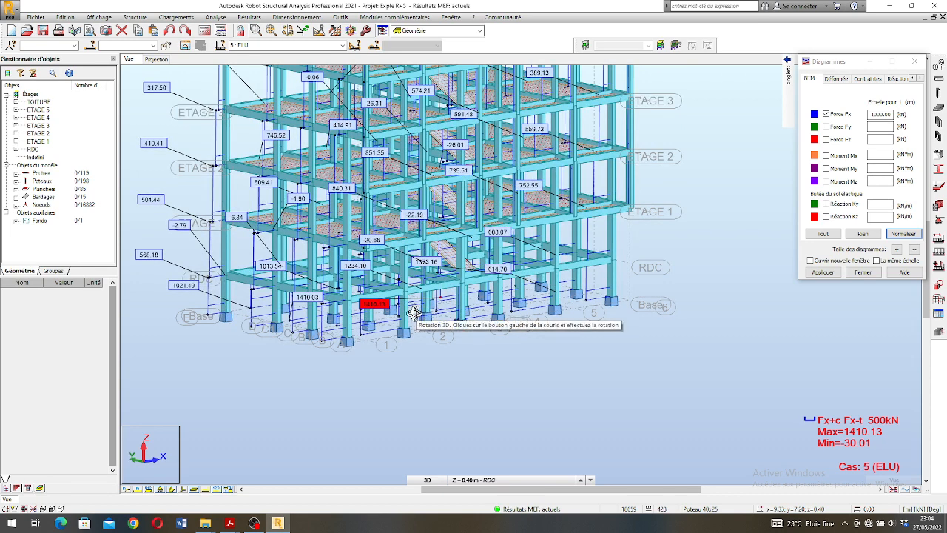
{"action": "scroll", "coordinate": [415, 312], "scroll_direction": "down", "scroll_amount": 2}
{"action": "scroll", "coordinate": [407, 215], "scroll_direction": "up", "scroll_amount": 1}
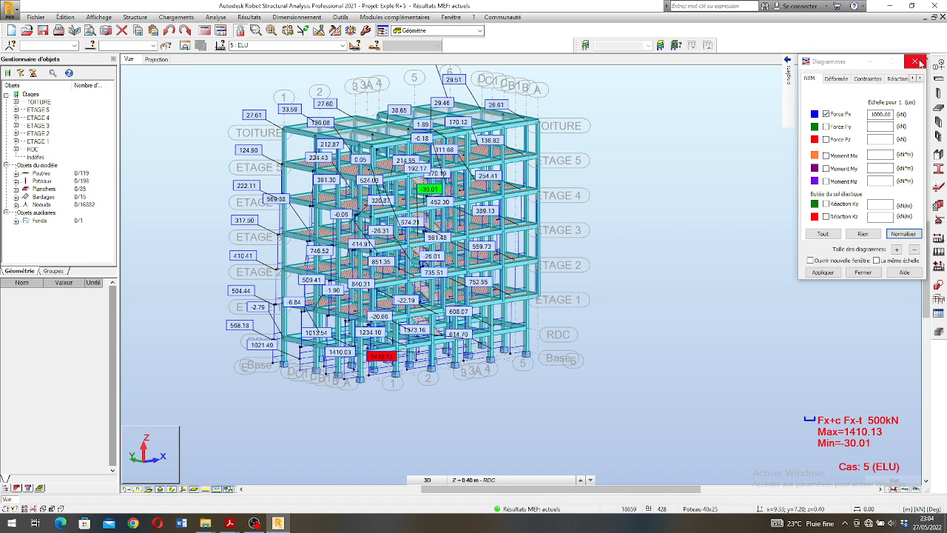
{"action": "left_click", "coordinate": [834, 111]}
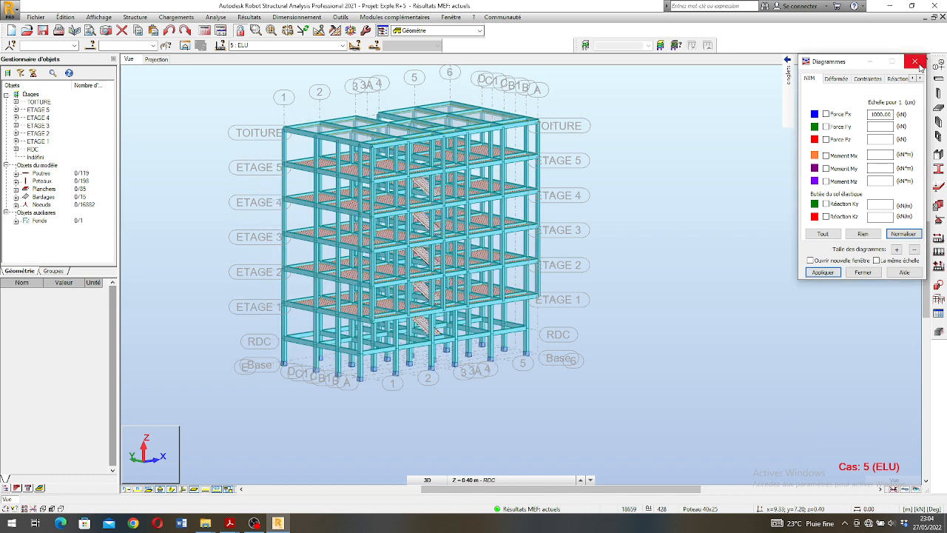
{"action": "left_click", "coordinate": [915, 61]}
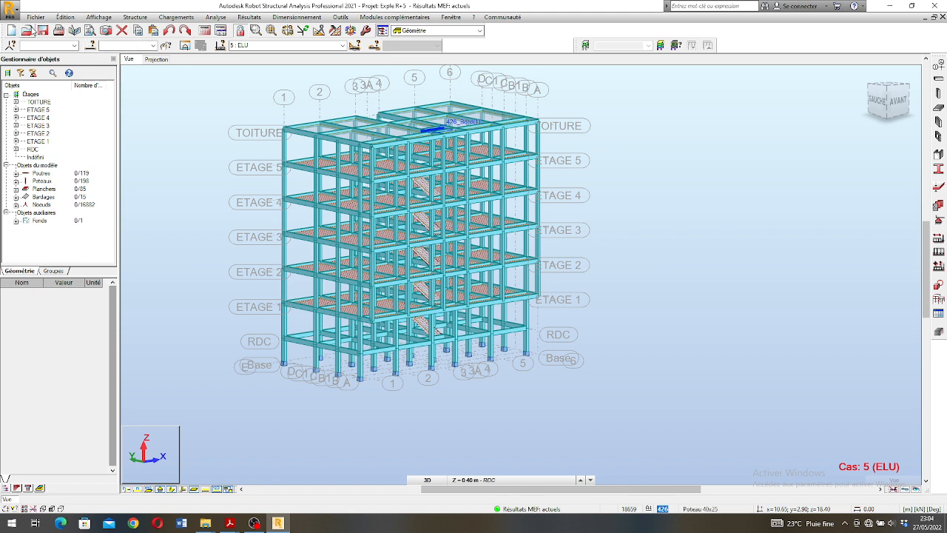